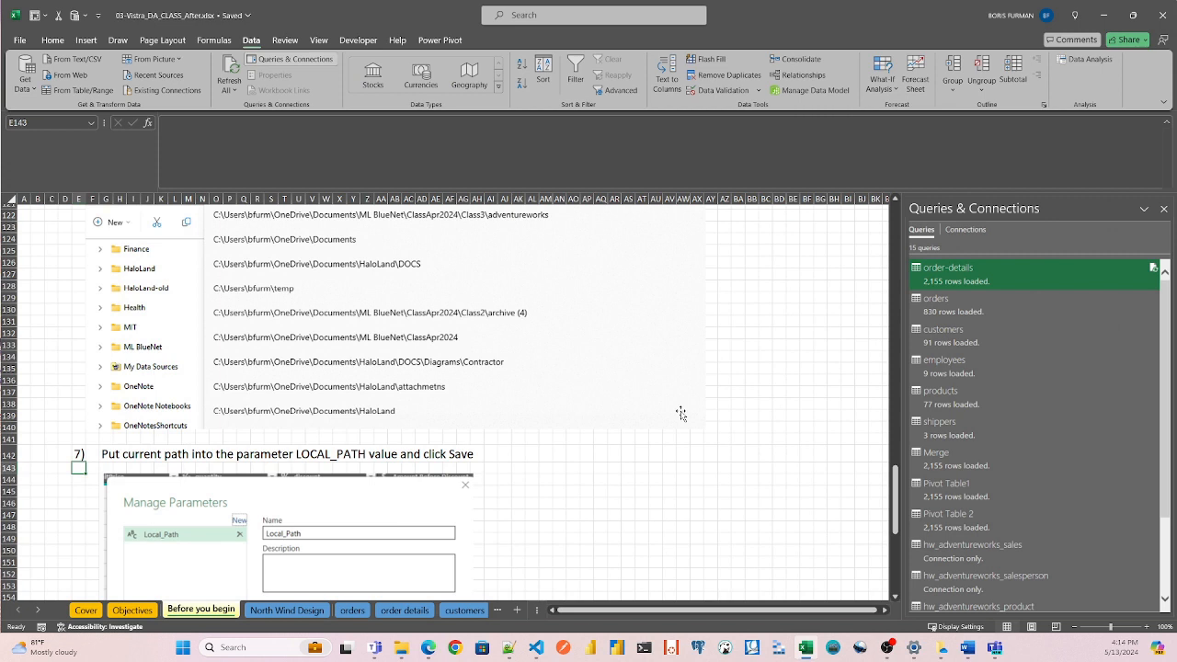
# Check in File Explorer that the Tmp folder holds the class workbooks and data folders, and return to Excel.
pyautogui.click(401, 648)
pyautogui.click(476, 265)
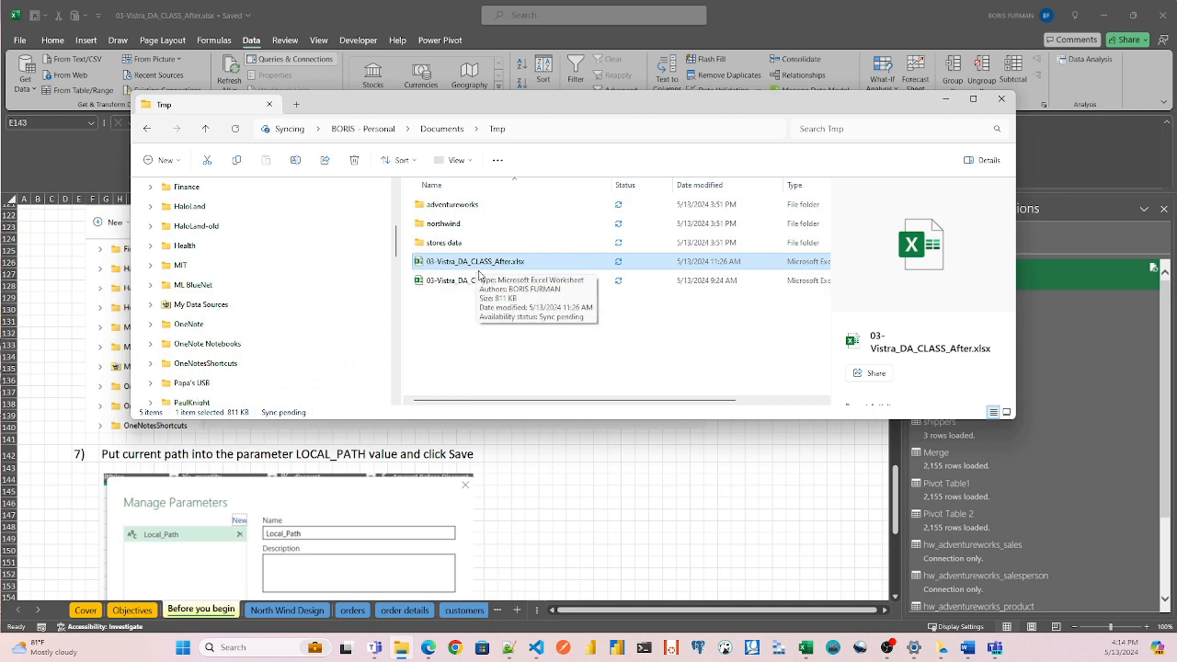
pyautogui.click(655, 490)
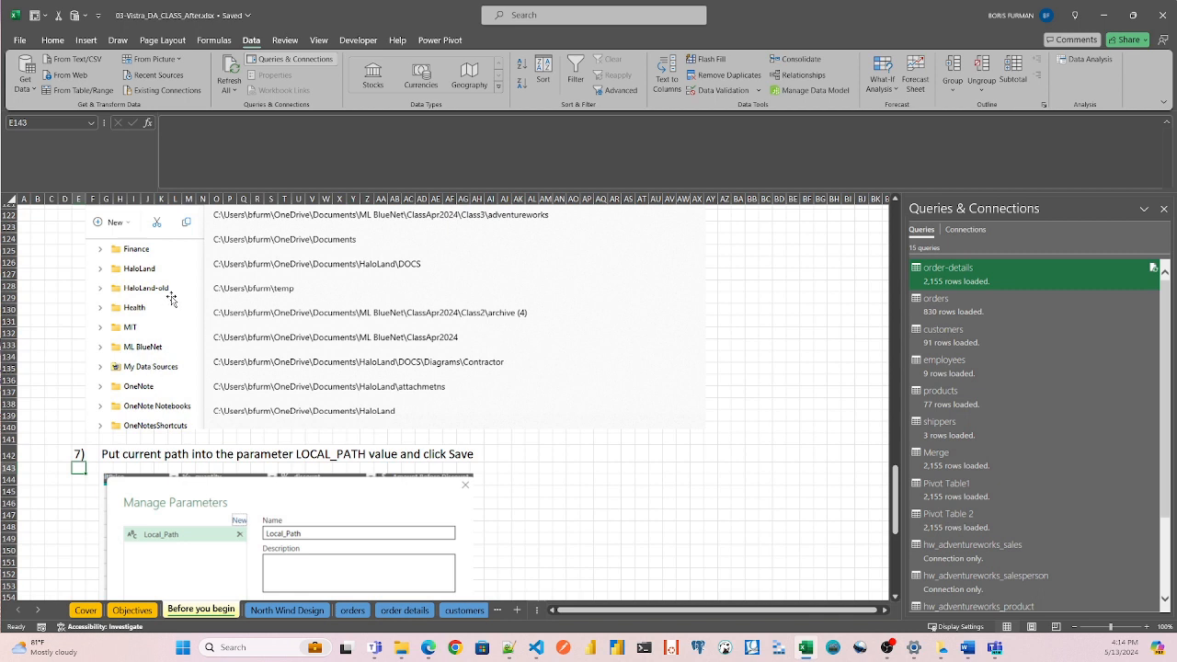
# View the HW -Pivot sheet at the end of the workbook.
pyautogui.click(38, 610)
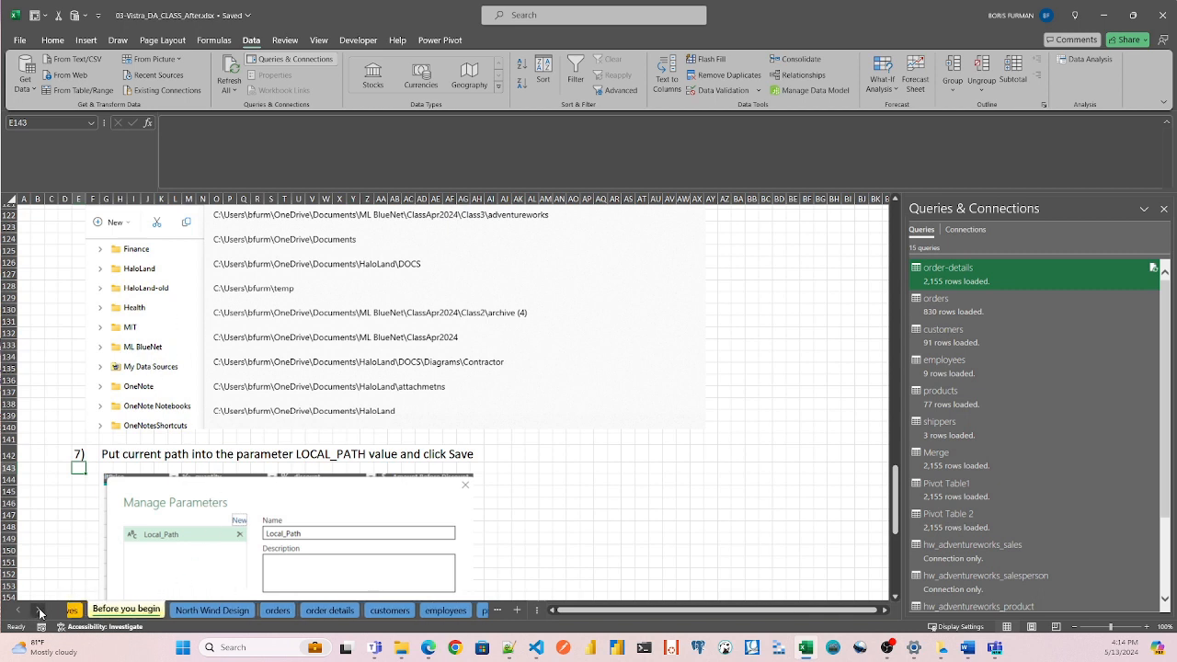
pyautogui.click(40, 612)
pyautogui.click(40, 612)
pyautogui.click(453, 608)
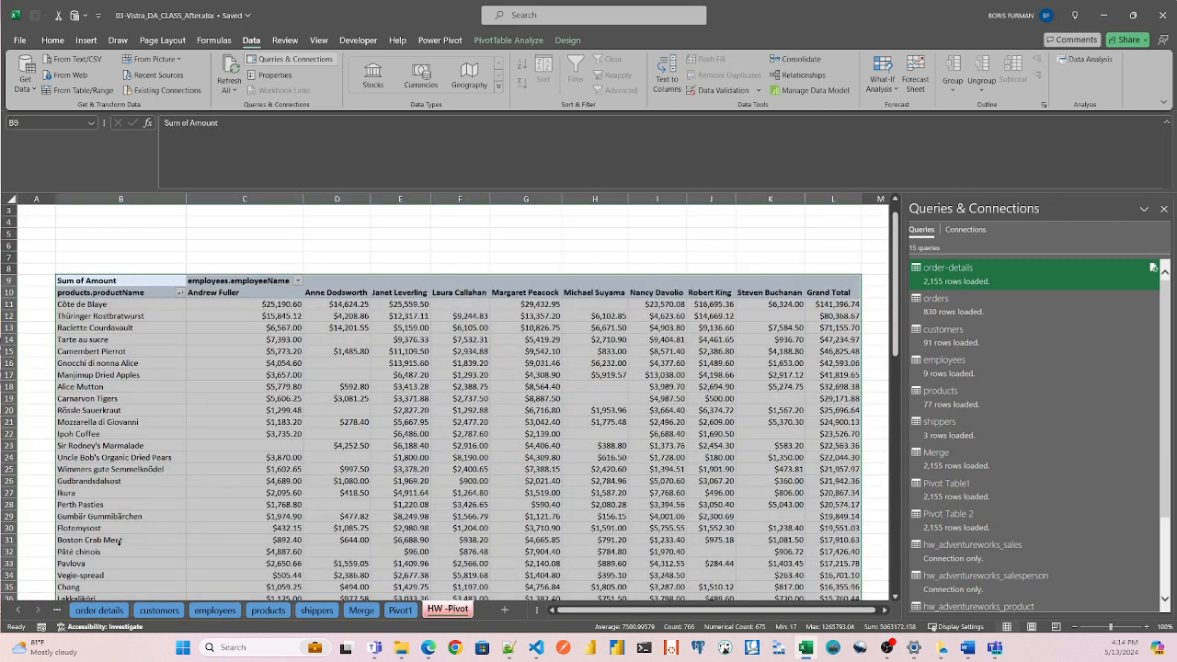
# Return to the Before you begin sheet and show its first instruction.
pyautogui.click(19, 614)
pyautogui.click(19, 615)
pyautogui.click(19, 614)
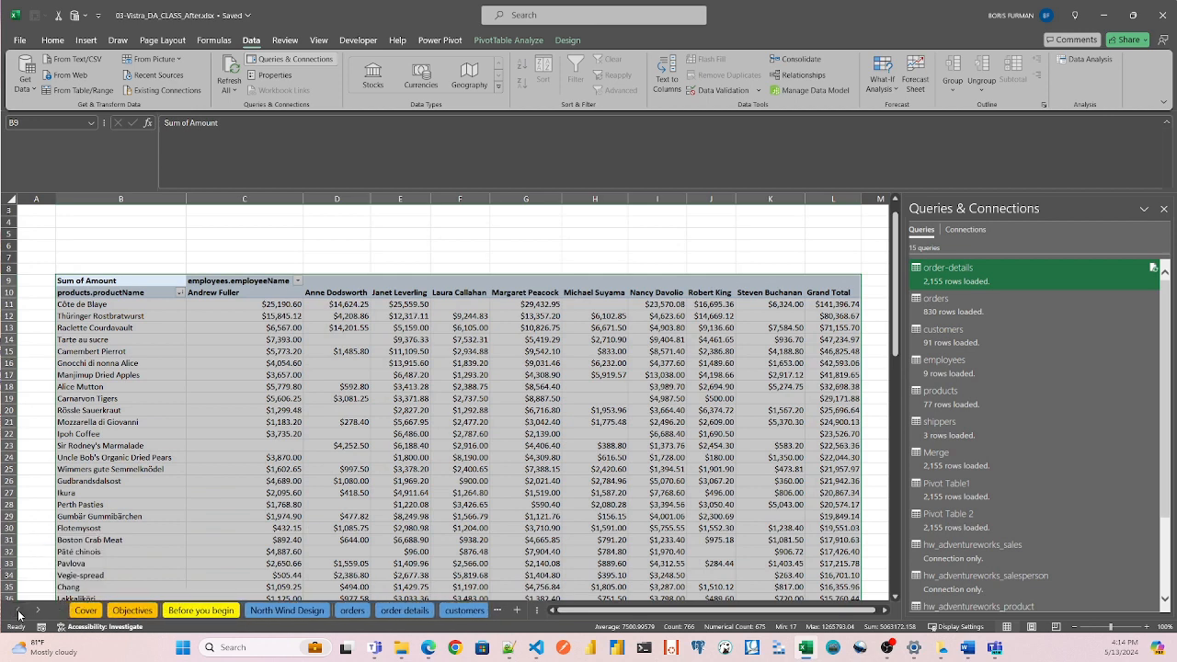
pyautogui.click(202, 611)
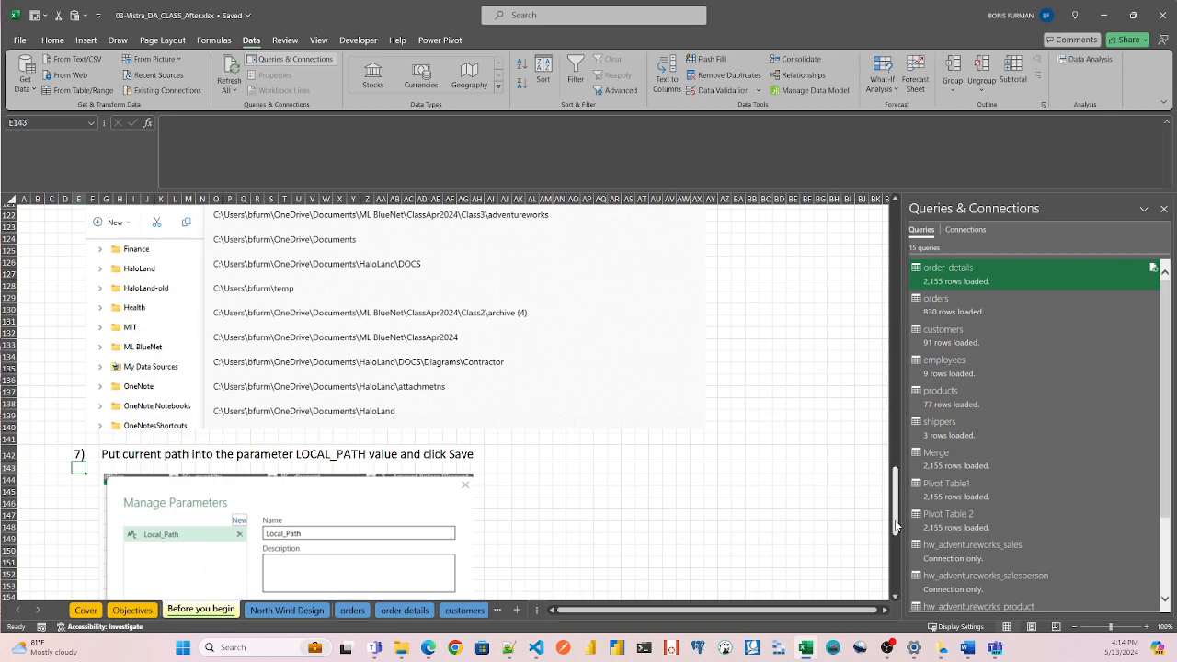
pyautogui.moveTo(899, 524); pyautogui.dragTo(868, 241)
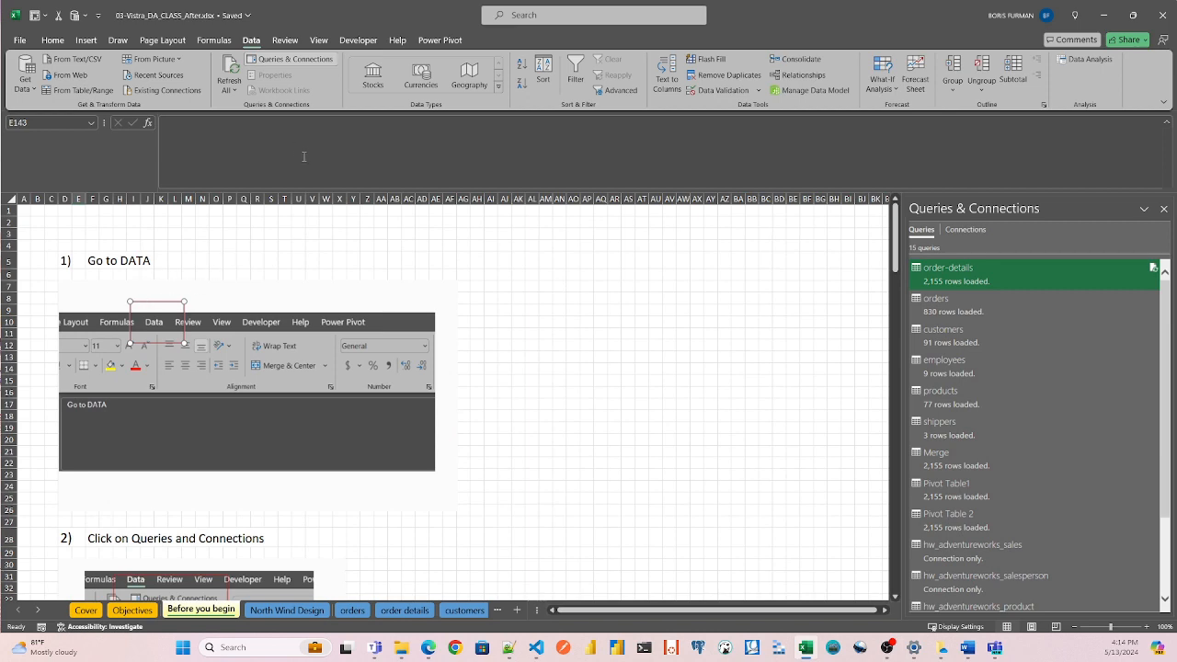
# Copy the full path of the Documents\Tmp folder from File Explorer and return to the Excel workbook.
pyautogui.click(404, 651)
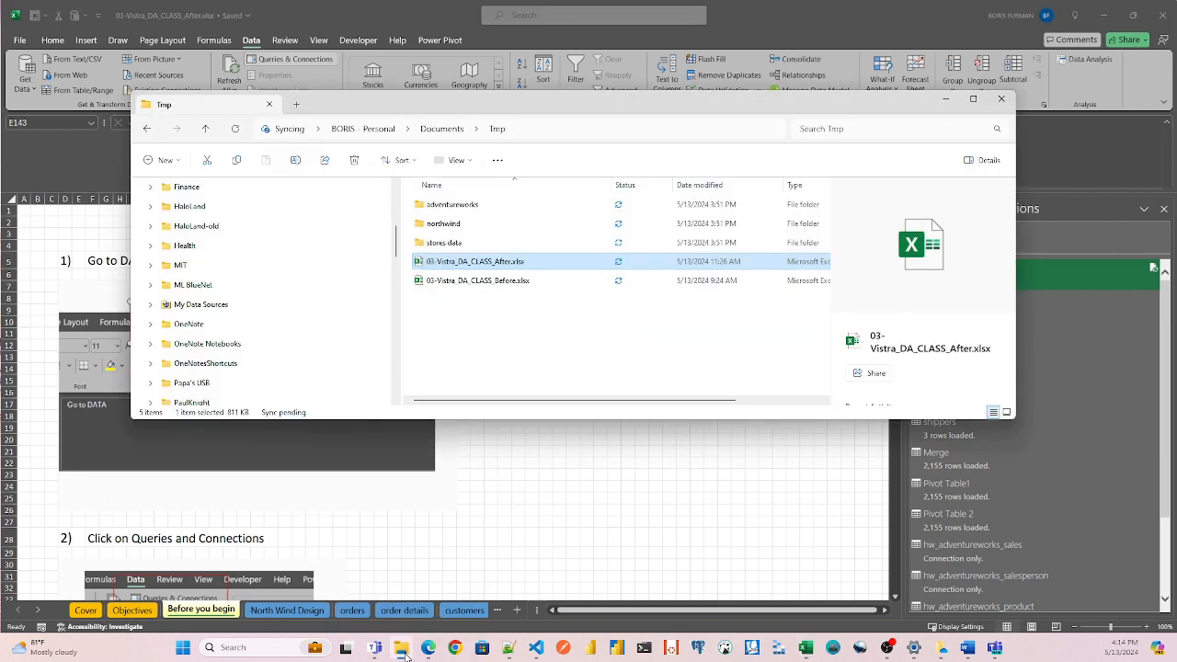
pyautogui.moveTo(558, 104); pyautogui.dragTo(549, 7)
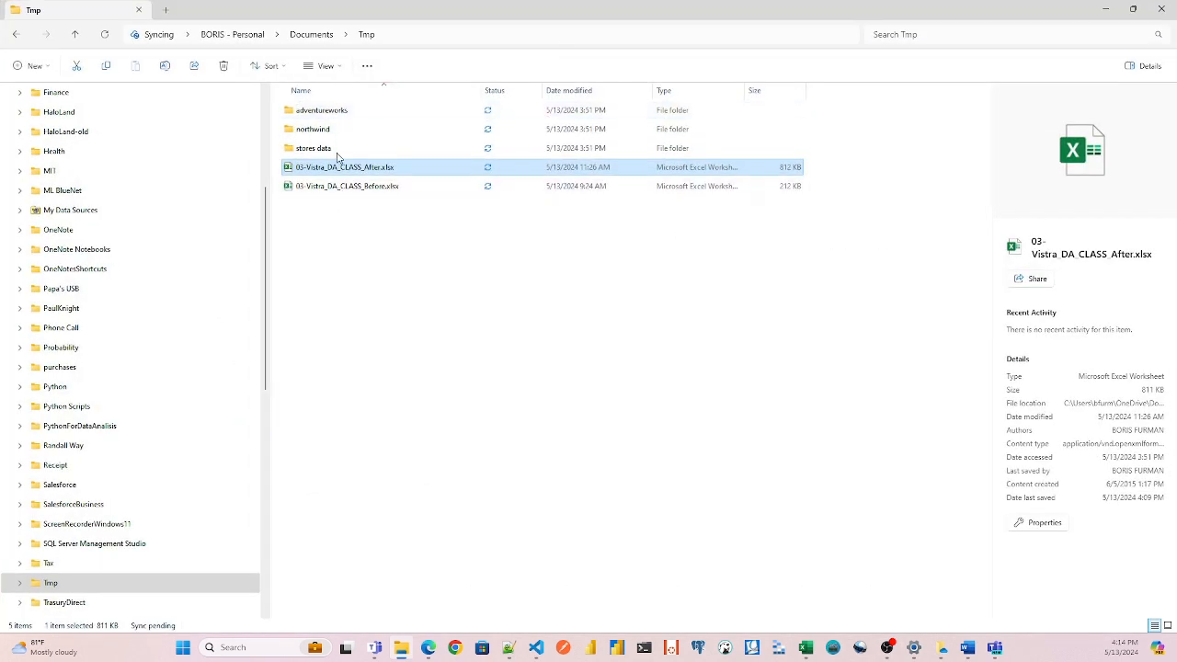
pyautogui.click(408, 33)
pyautogui.hotkey('ctrl', 'c')
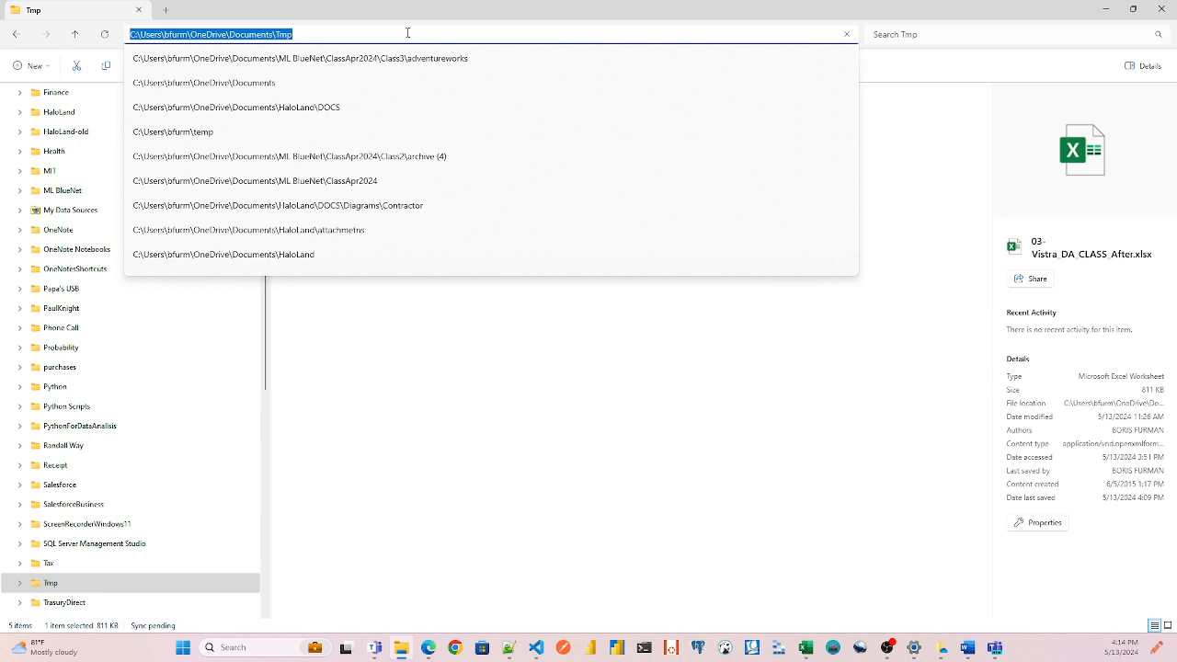
pyautogui.press('Escape')
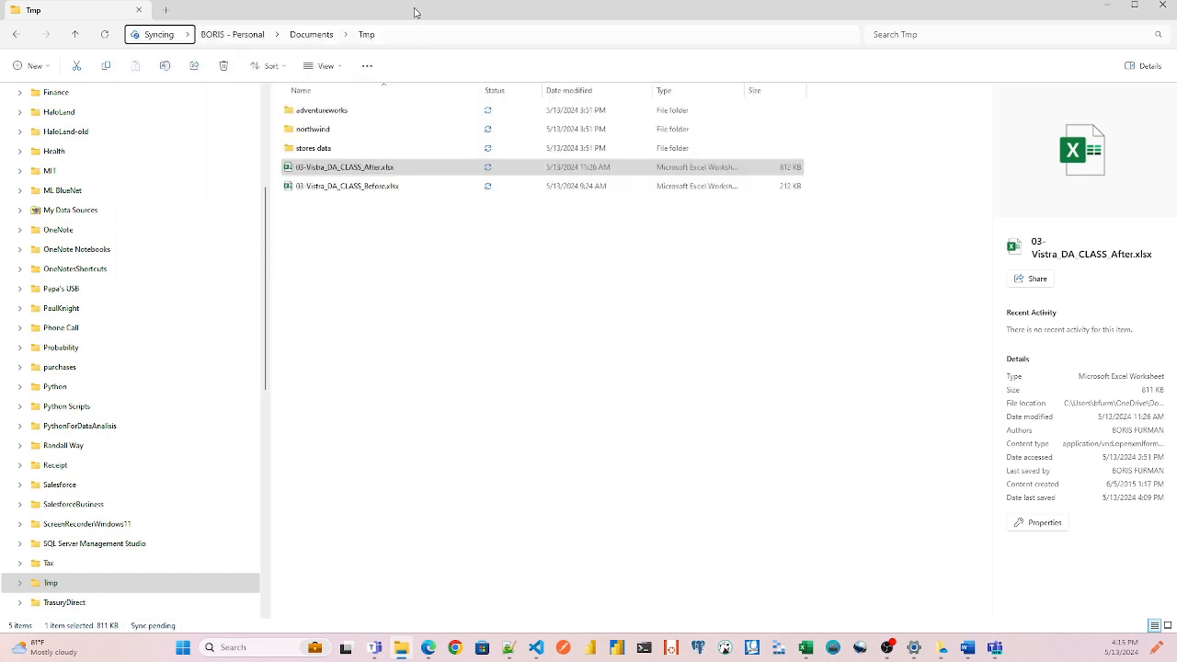
pyautogui.moveTo(415, 9); pyautogui.dragTo(513, 284)
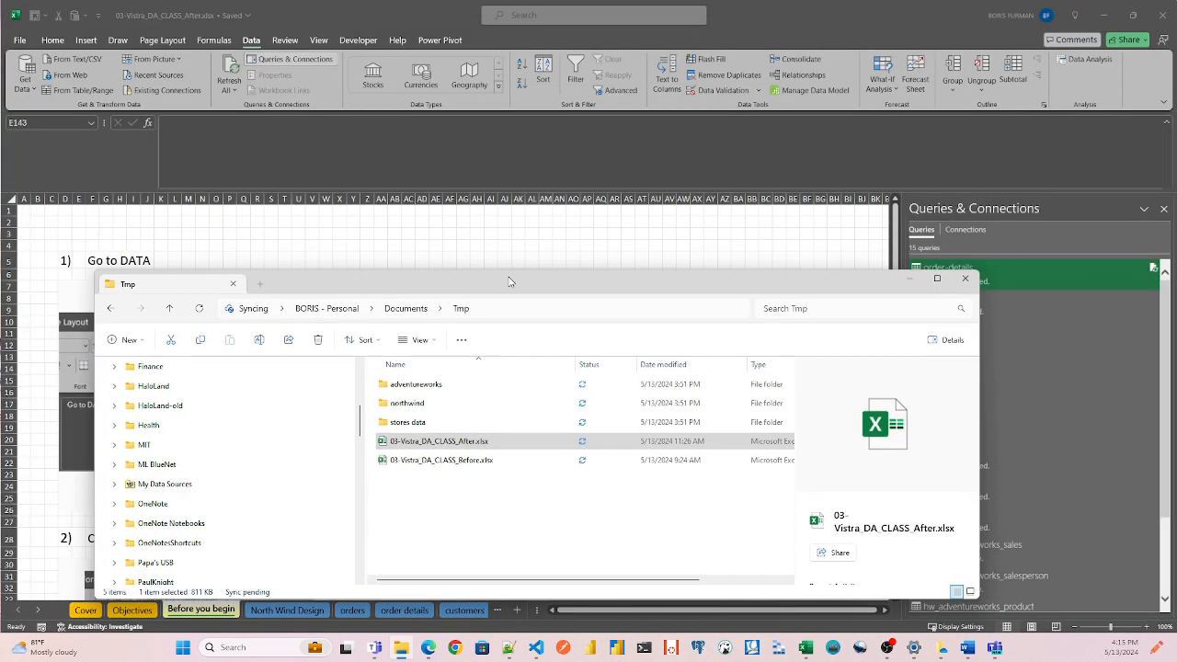
pyautogui.click(581, 251)
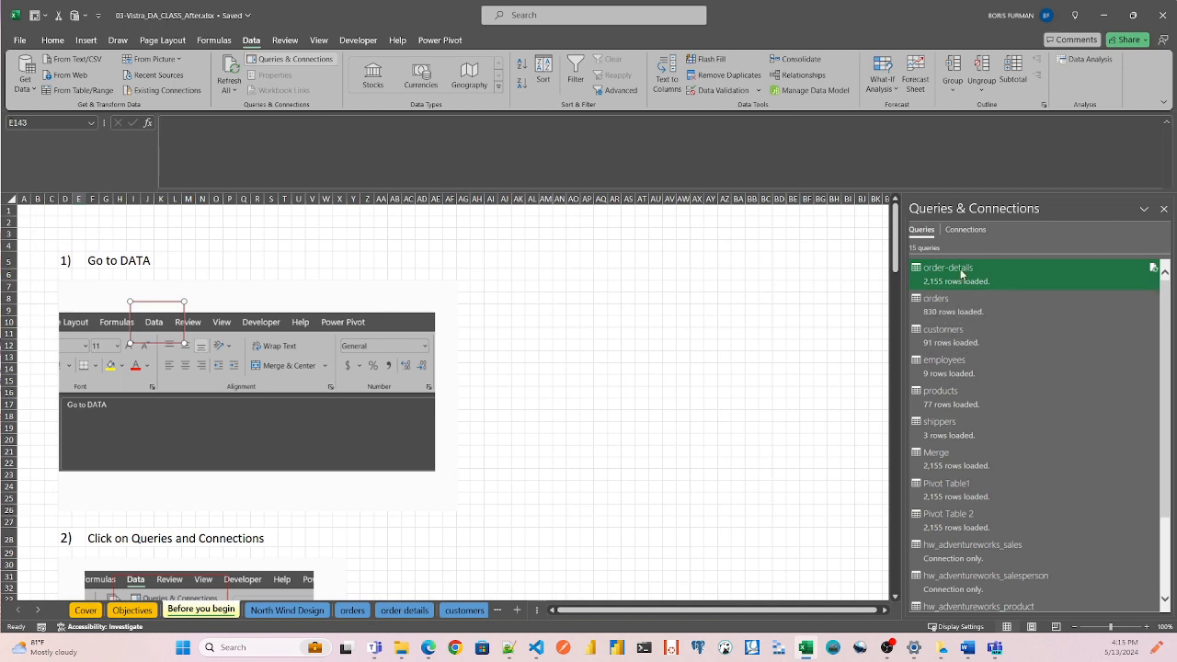
pyautogui.moveTo(960, 269)
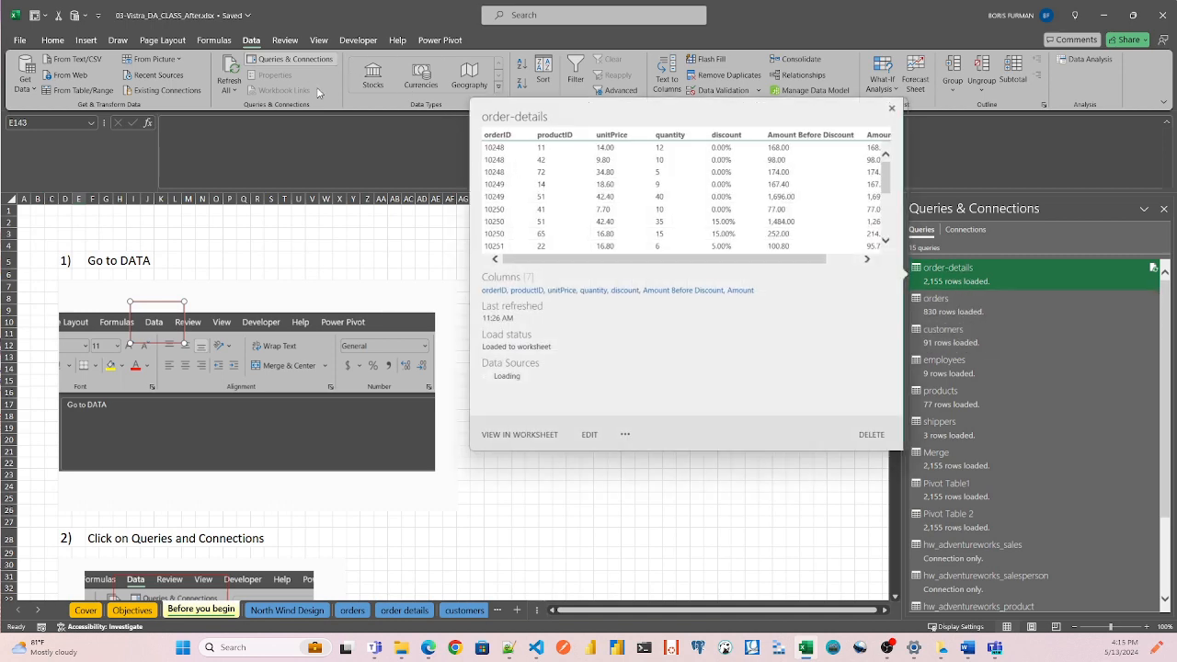
pyautogui.click(20, 40)
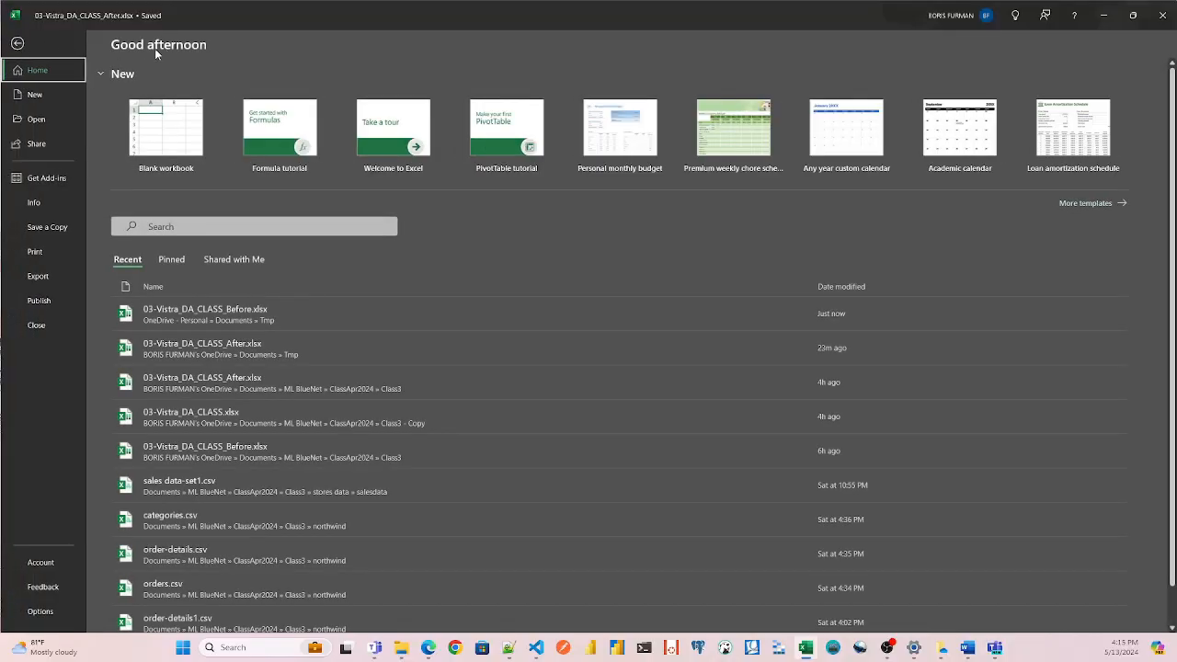
pyautogui.click(18, 44)
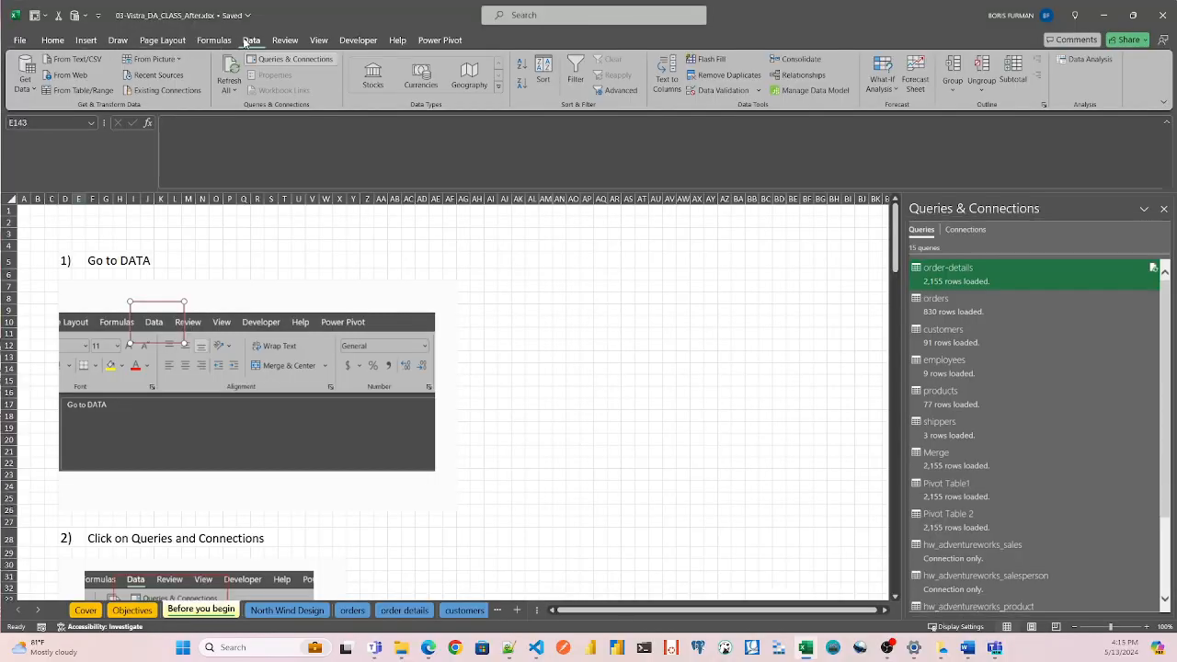
# Open the order-details query from Queries & Connections in the Power Query Editor and bring up Manage Parameters.
pyautogui.click(301, 60)
pyautogui.click(300, 60)
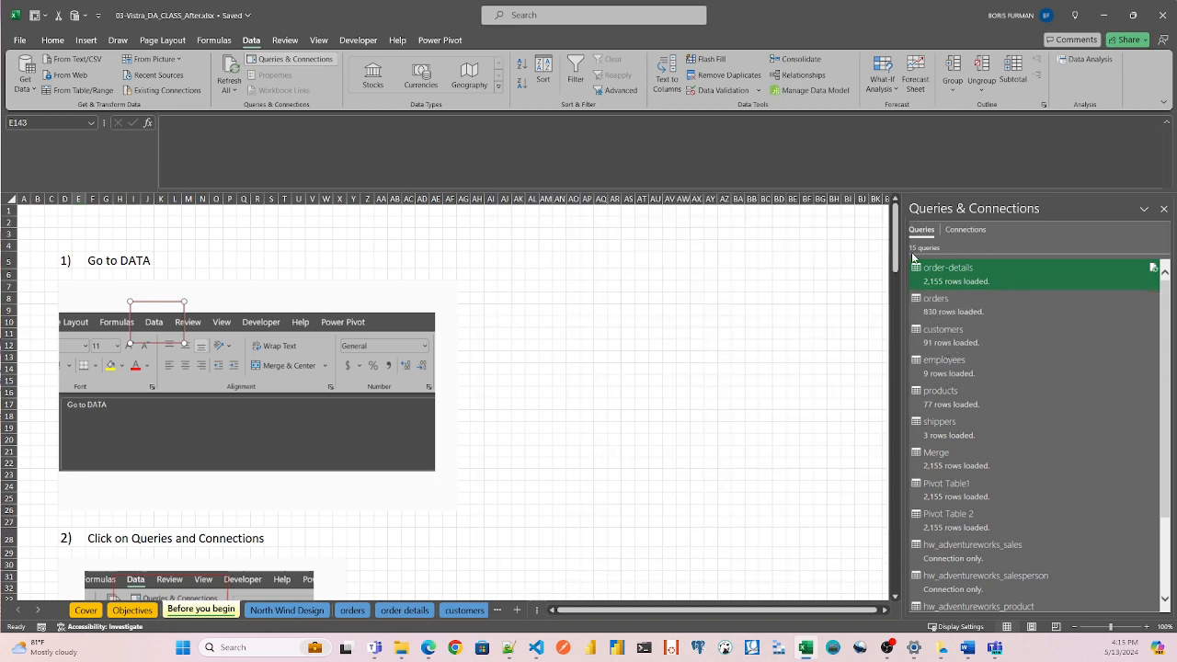
pyautogui.doubleClick(956, 276)
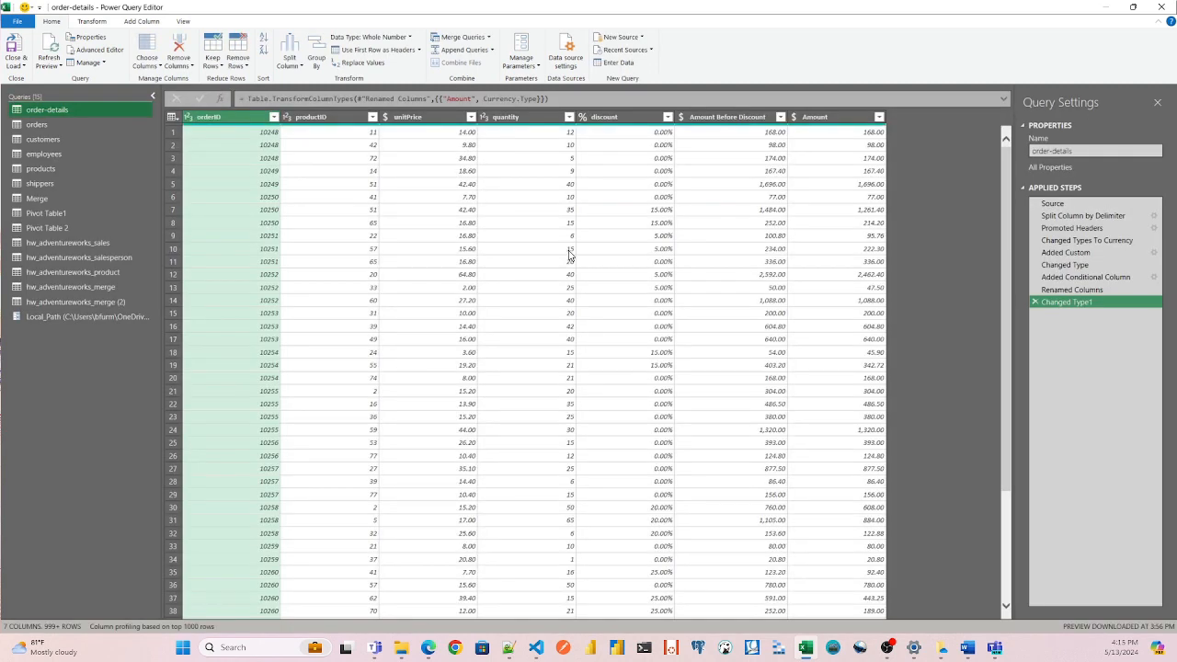
pyautogui.click(526, 65)
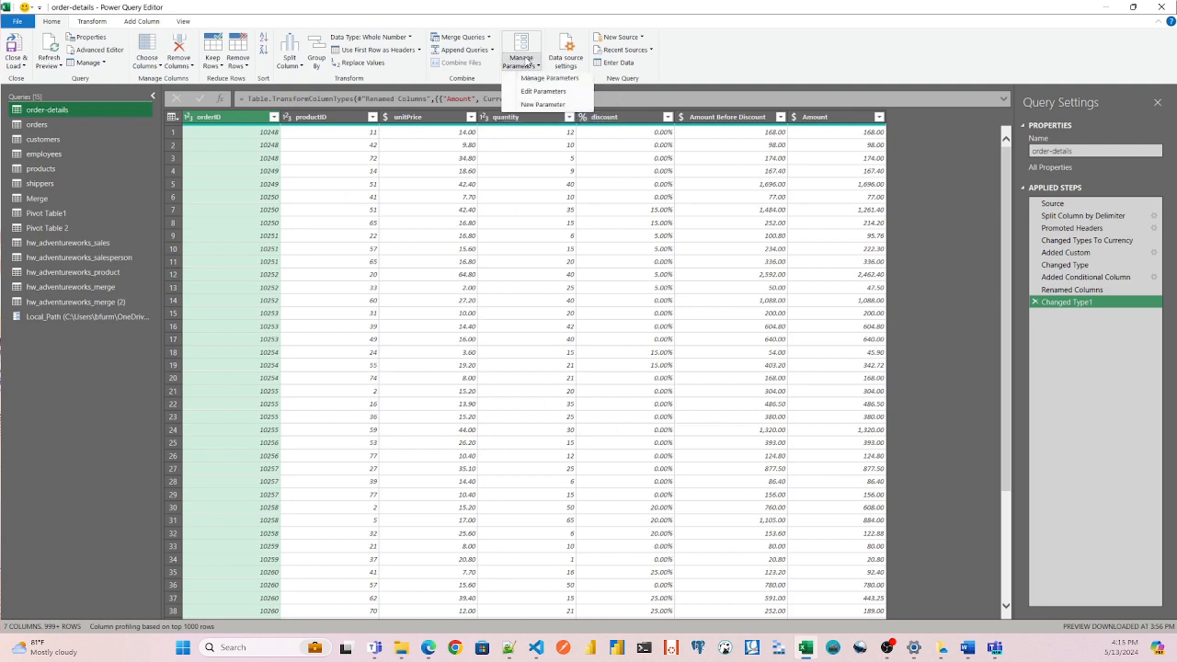
pyautogui.click(532, 79)
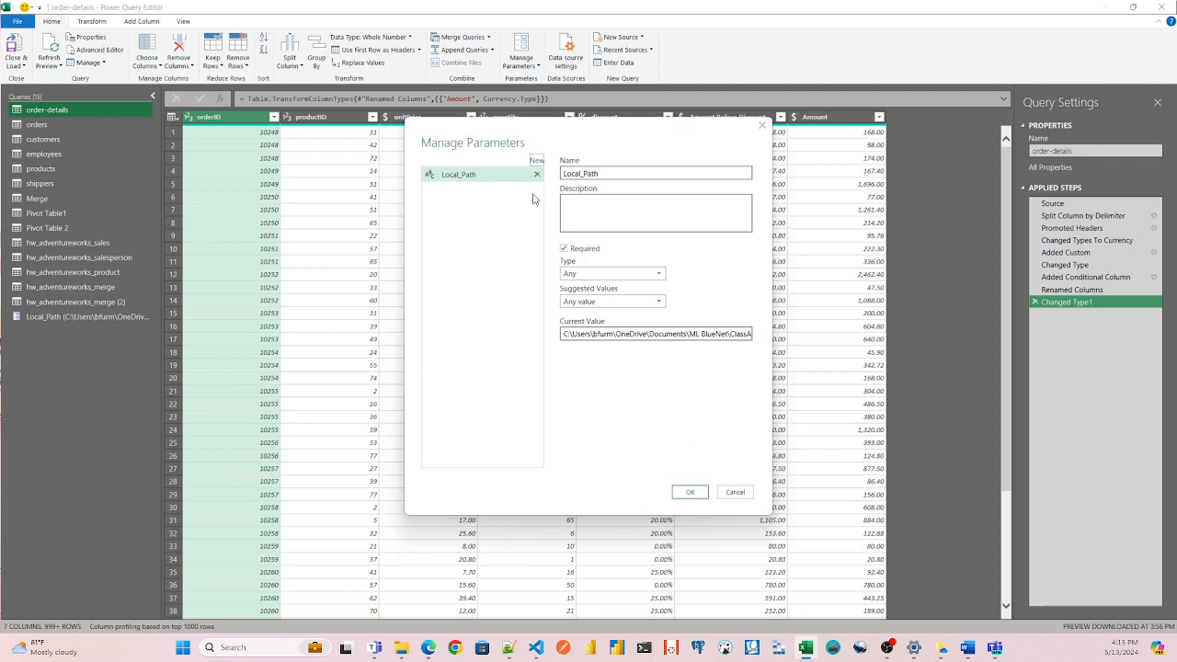
# Replace the Local_Path parameter's current value with the copied OneDrive Documents\Tmp folder path and save it.
pyautogui.click(571, 334)
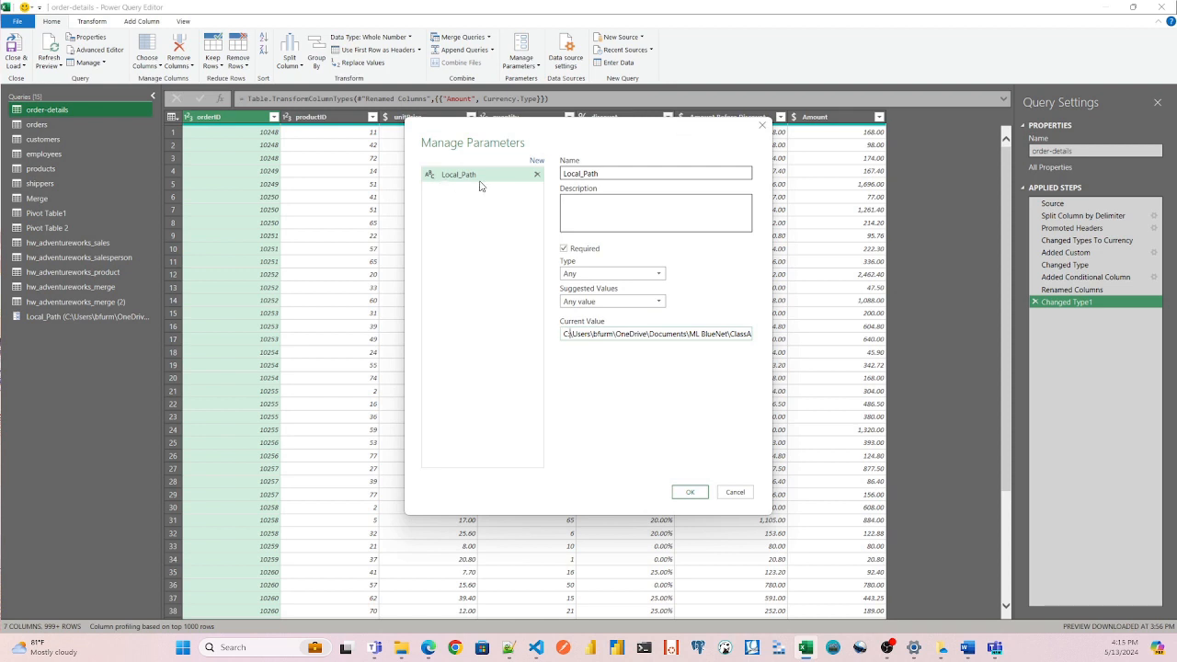
pyautogui.moveTo(563, 333); pyautogui.dragTo(789, 356)
pyautogui.press('Delete')
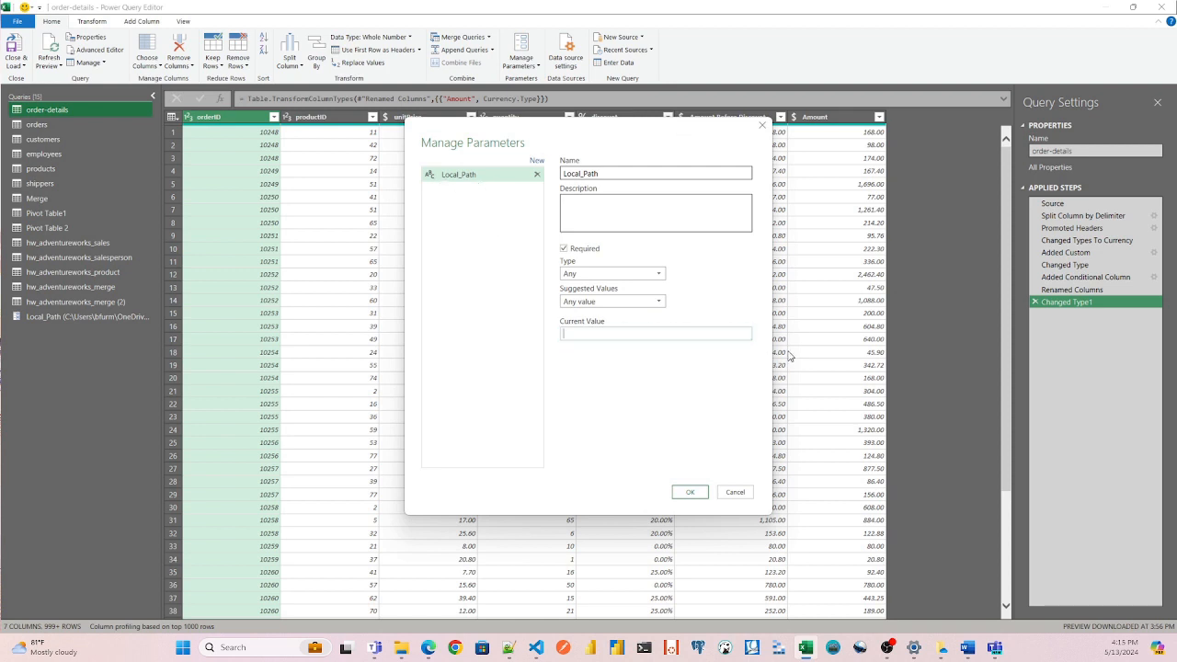
pyautogui.hotkey('ctrl', 'v')
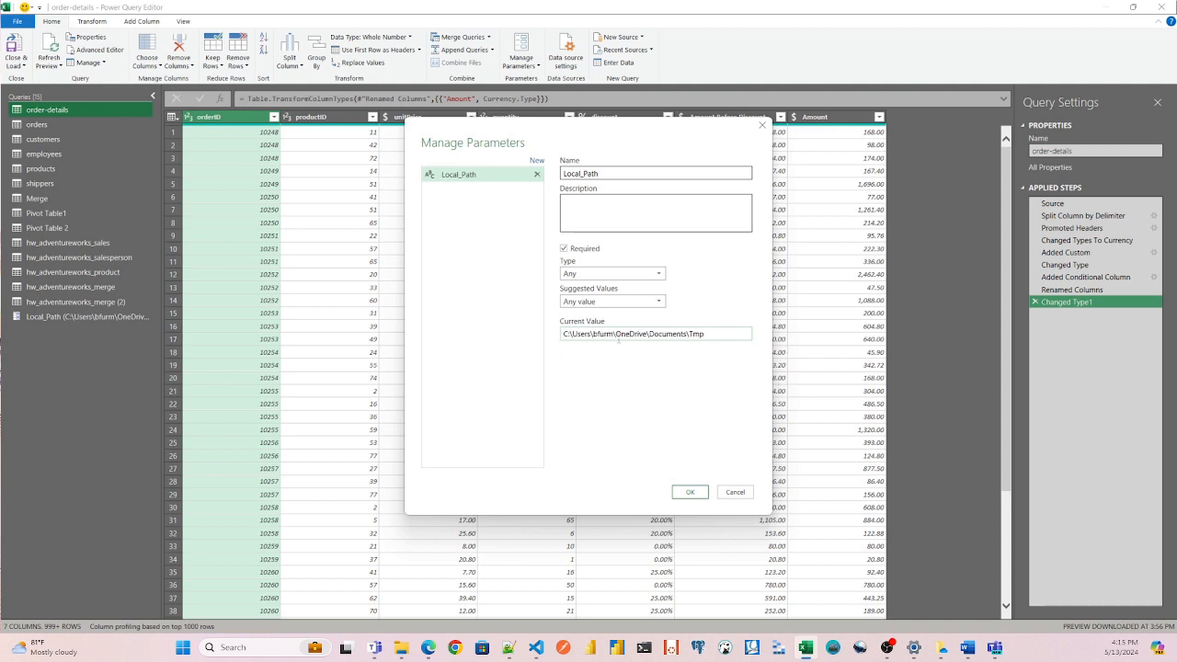
pyautogui.click(699, 490)
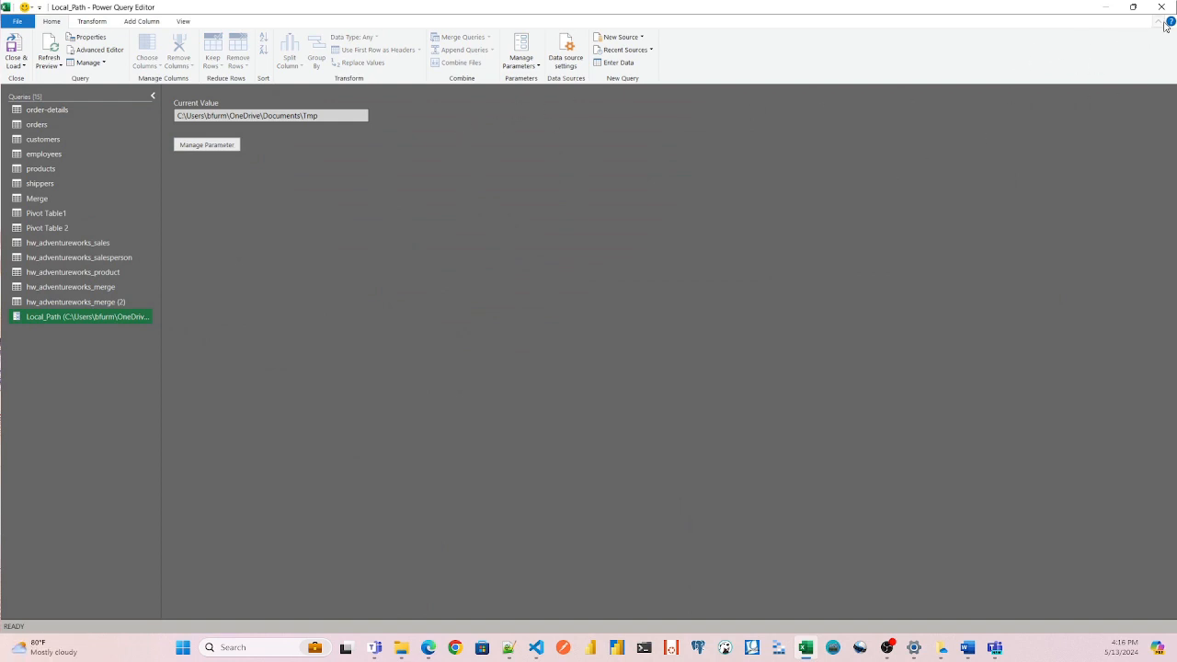
# Close the Power Query Editor keeping the changes, and refresh all data sources in the workbook.
pyautogui.doubleClick(1035, 9)
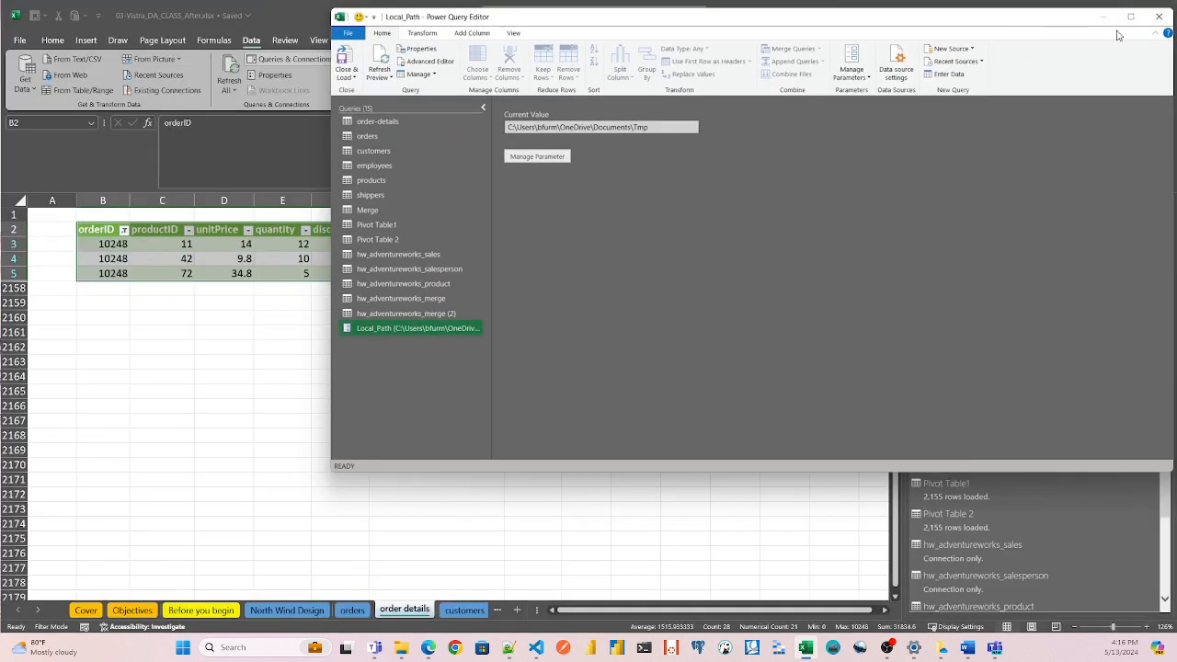
pyautogui.moveTo(1057, 22); pyautogui.dragTo(868, 77)
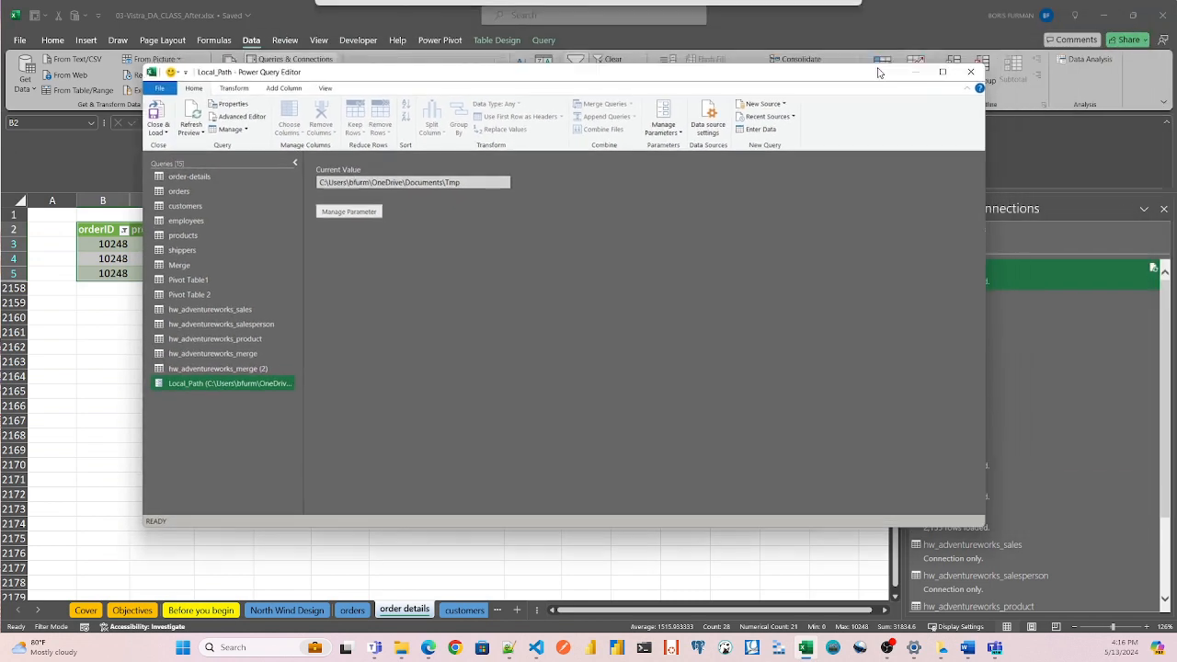
pyautogui.click(976, 74)
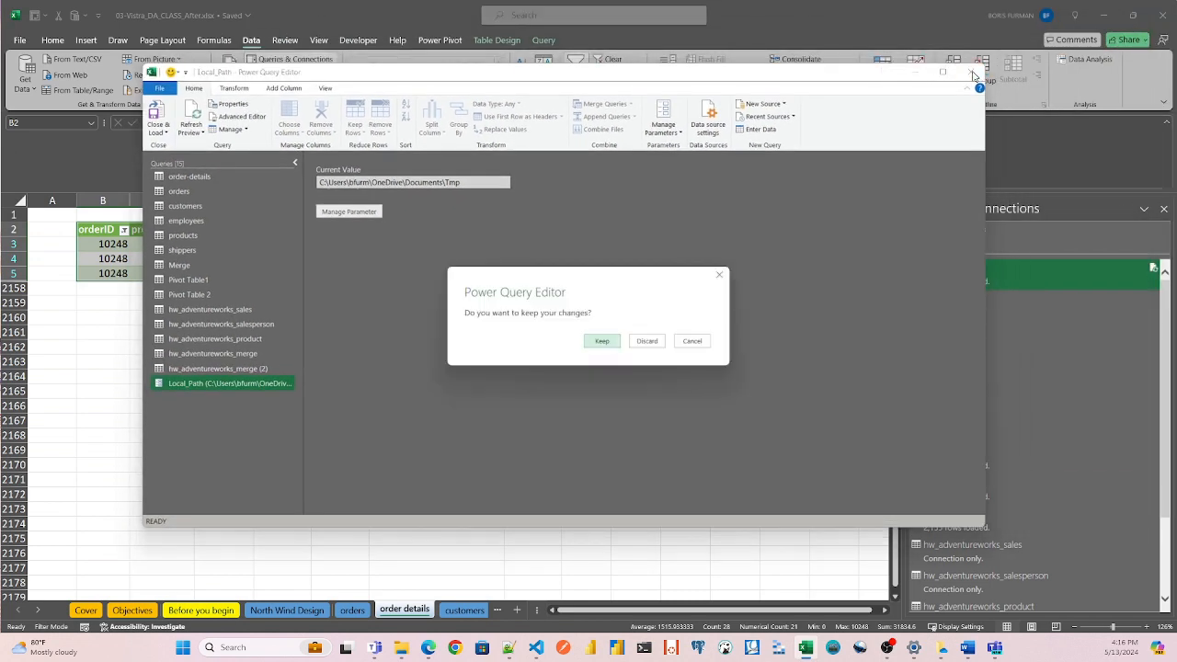
pyautogui.click(603, 343)
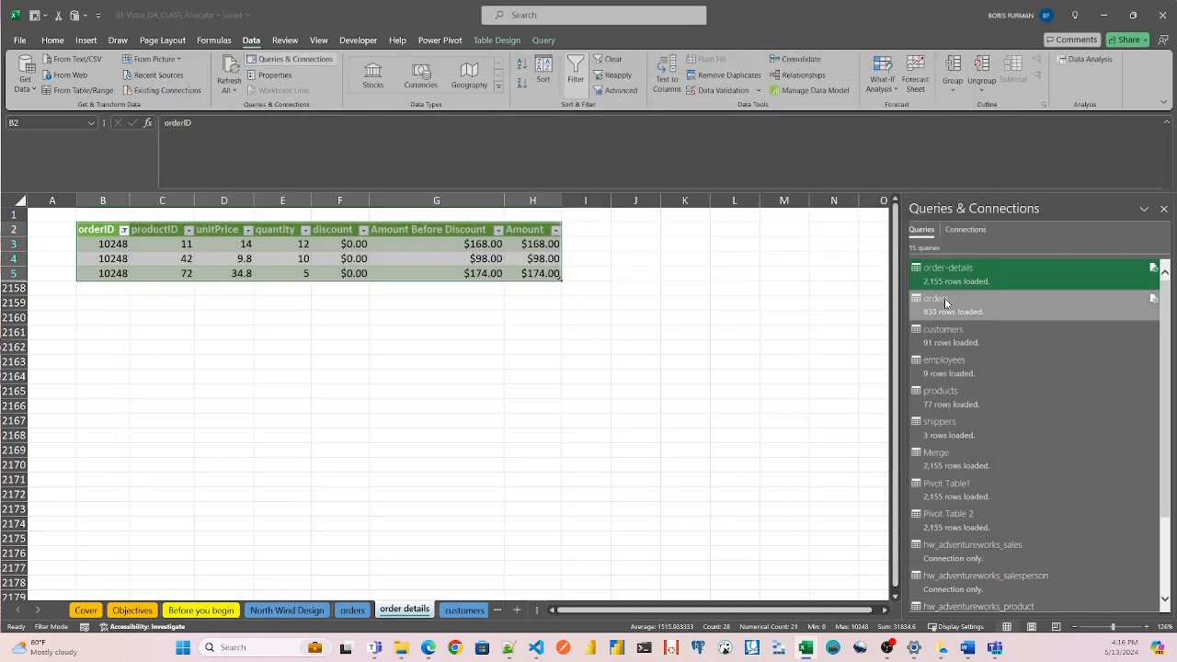
pyautogui.moveTo(948, 281)
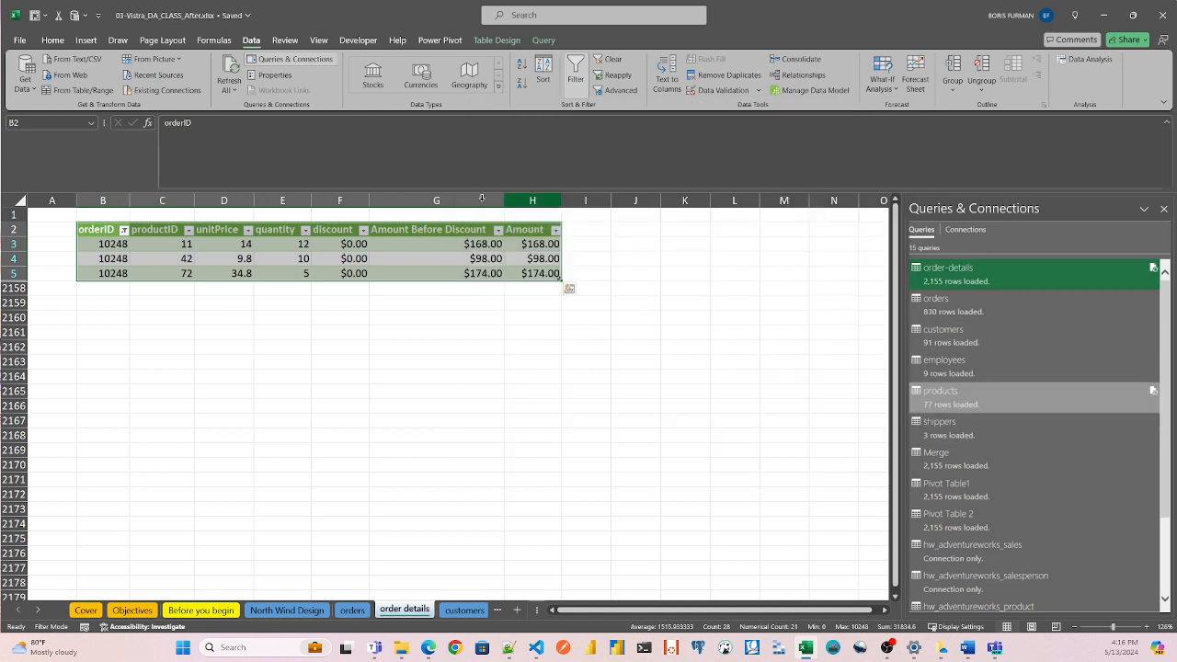
pyautogui.click(229, 77)
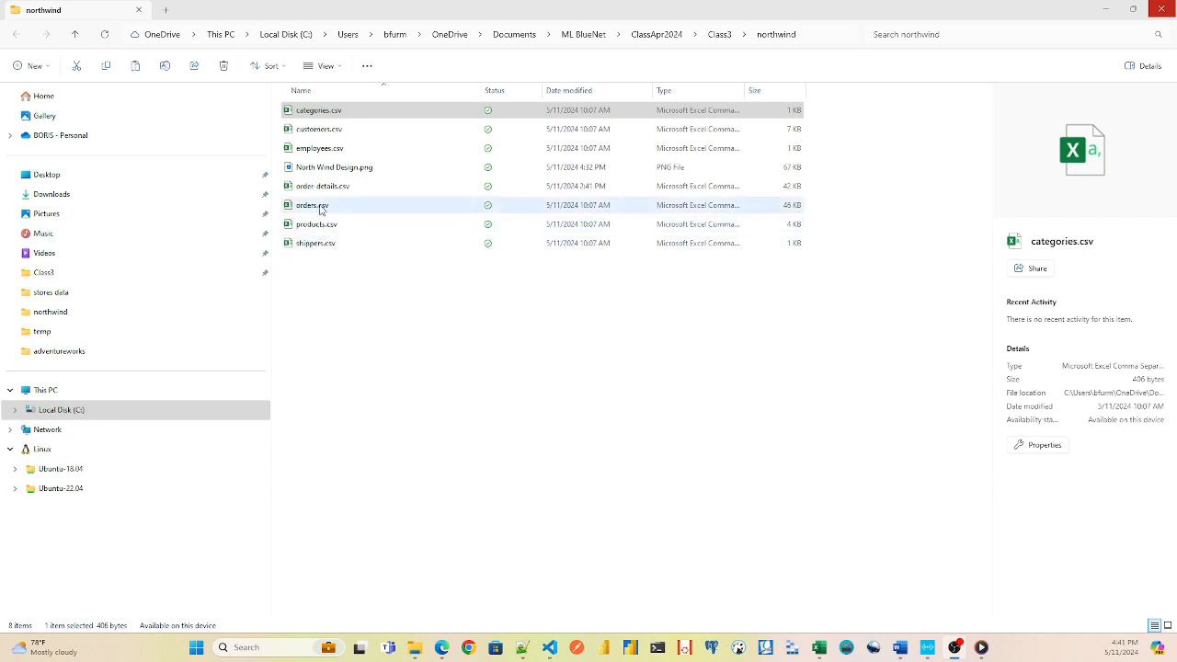
# Open employees.csv from the northwind folder in Notepad++ and examine its header fields from employeeID to reportsTo.
pyautogui.rightClick(313, 152)
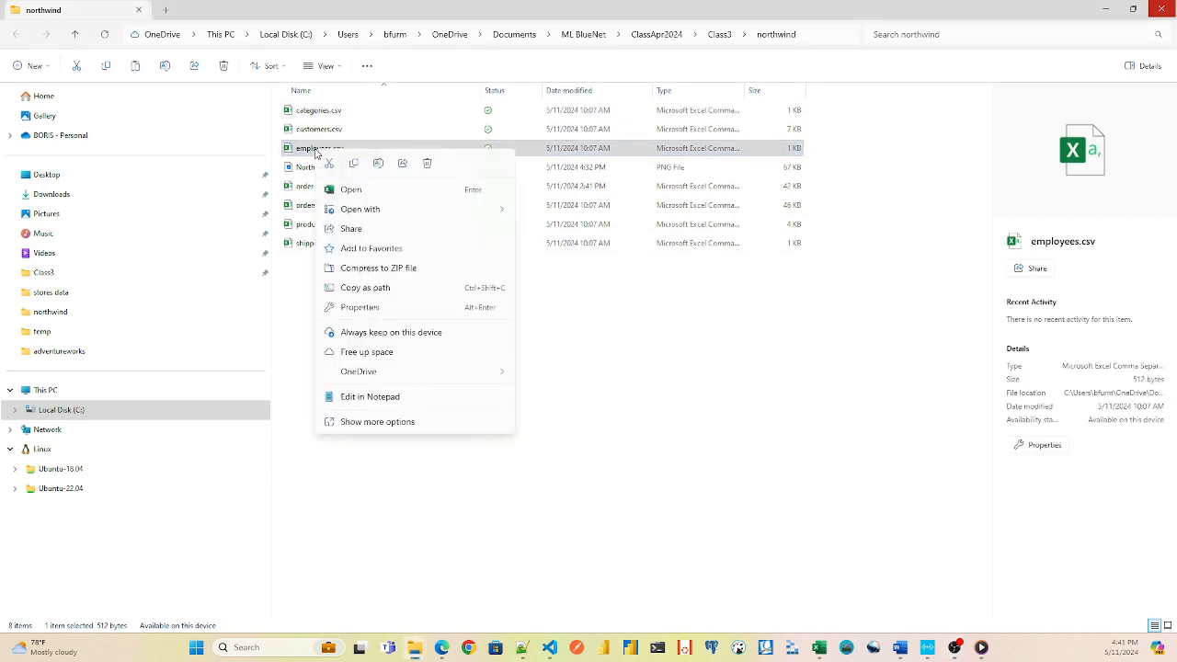
pyautogui.moveTo(485, 211)
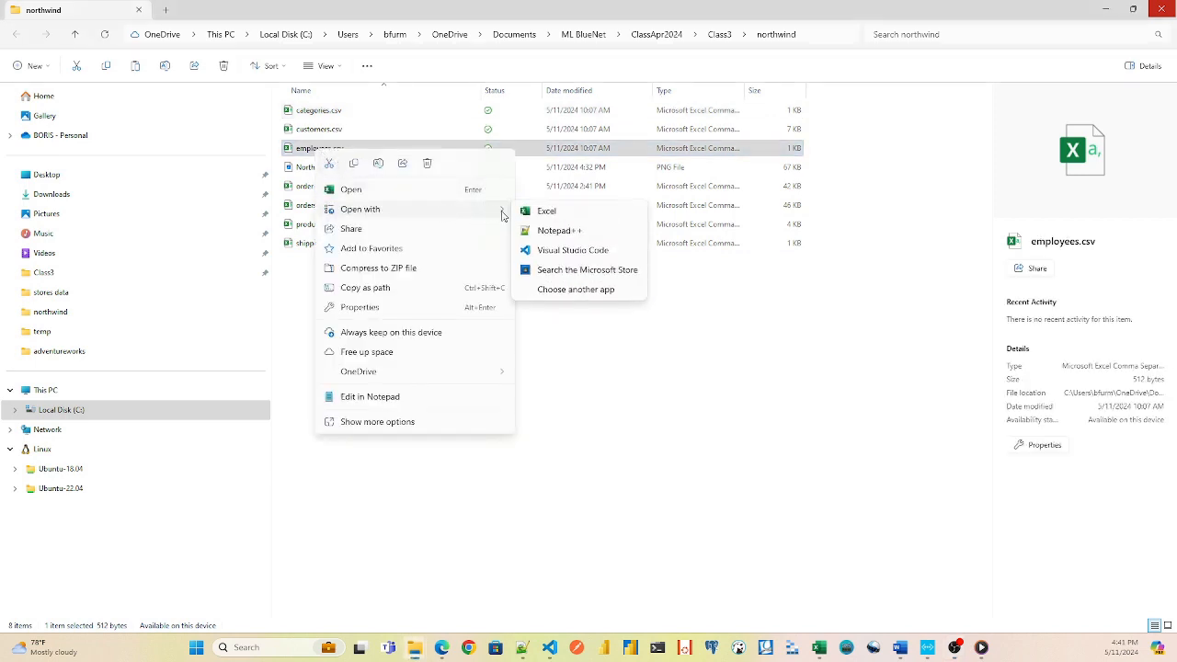
pyautogui.click(553, 231)
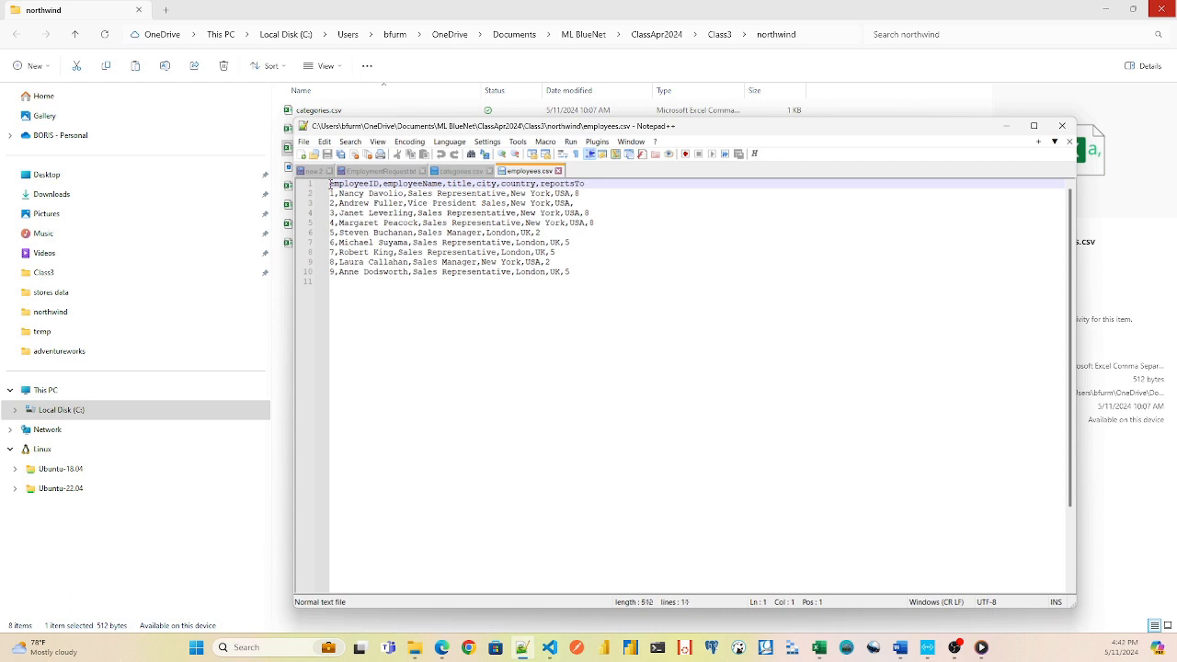
pyautogui.doubleClick(348, 184)
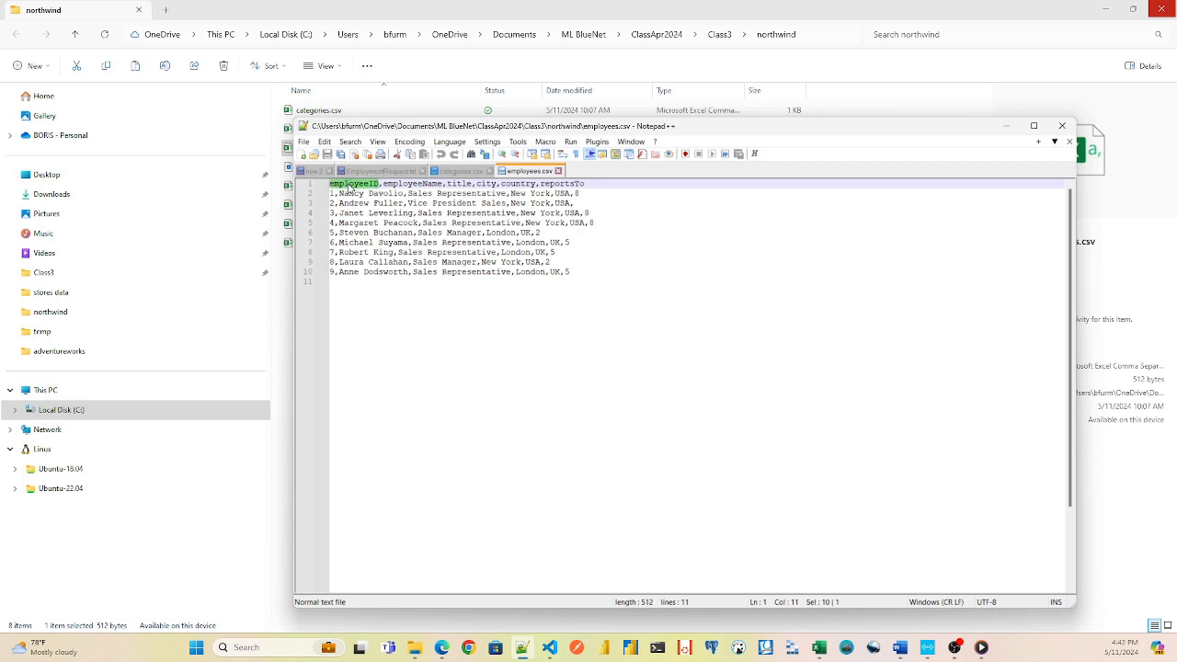
pyautogui.click(465, 183)
pyautogui.click(550, 184)
pyautogui.moveTo(538, 184); pyautogui.dragTo(544, 184)
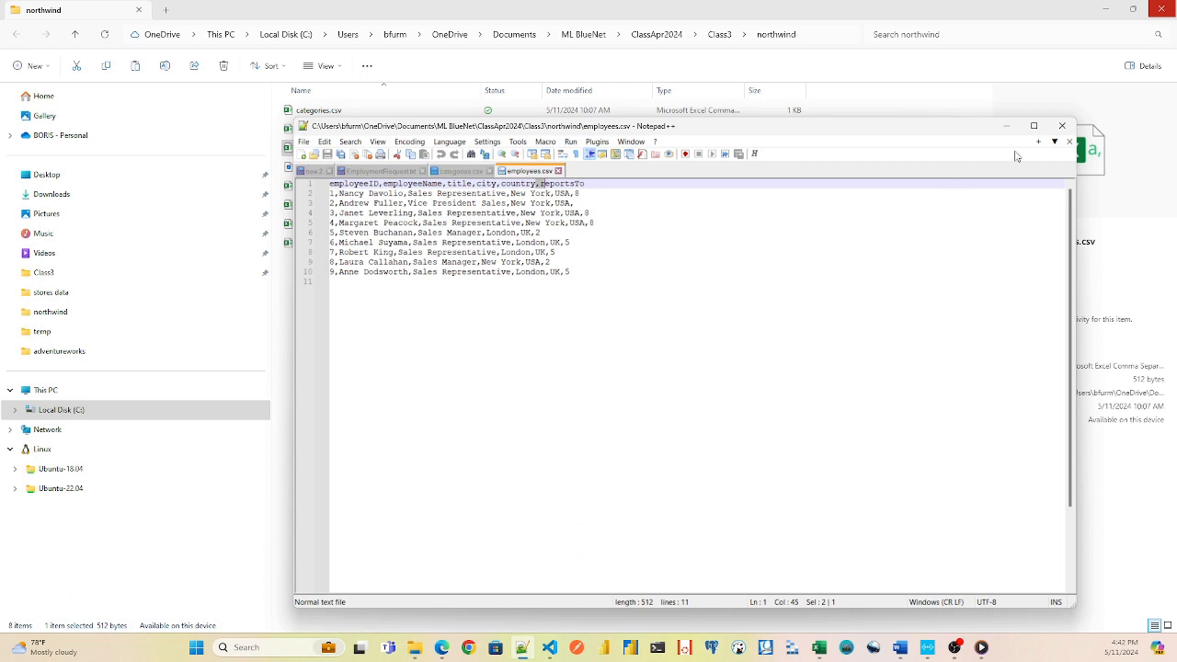
# Close employees.csv, open order-details.csv from the northwind folder in Notepad++, and examine the separator between its header fields and values.
pyautogui.click(1063, 125)
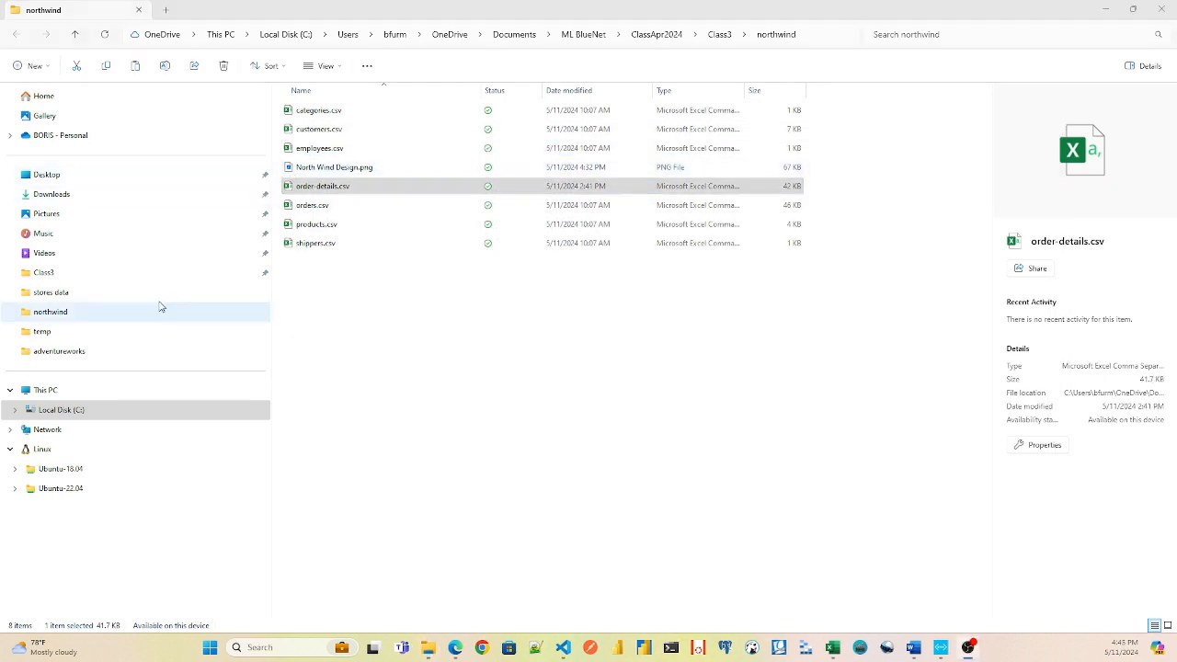
pyautogui.click(316, 187)
pyautogui.rightClick(316, 188)
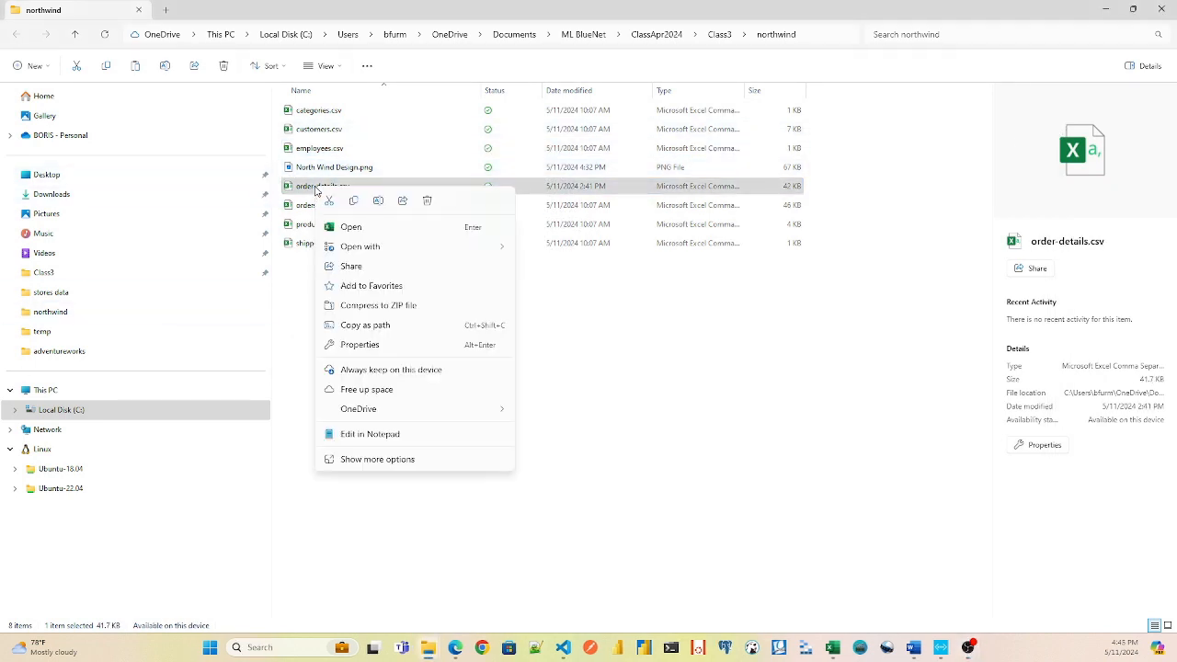
pyautogui.moveTo(411, 249)
pyautogui.click(546, 270)
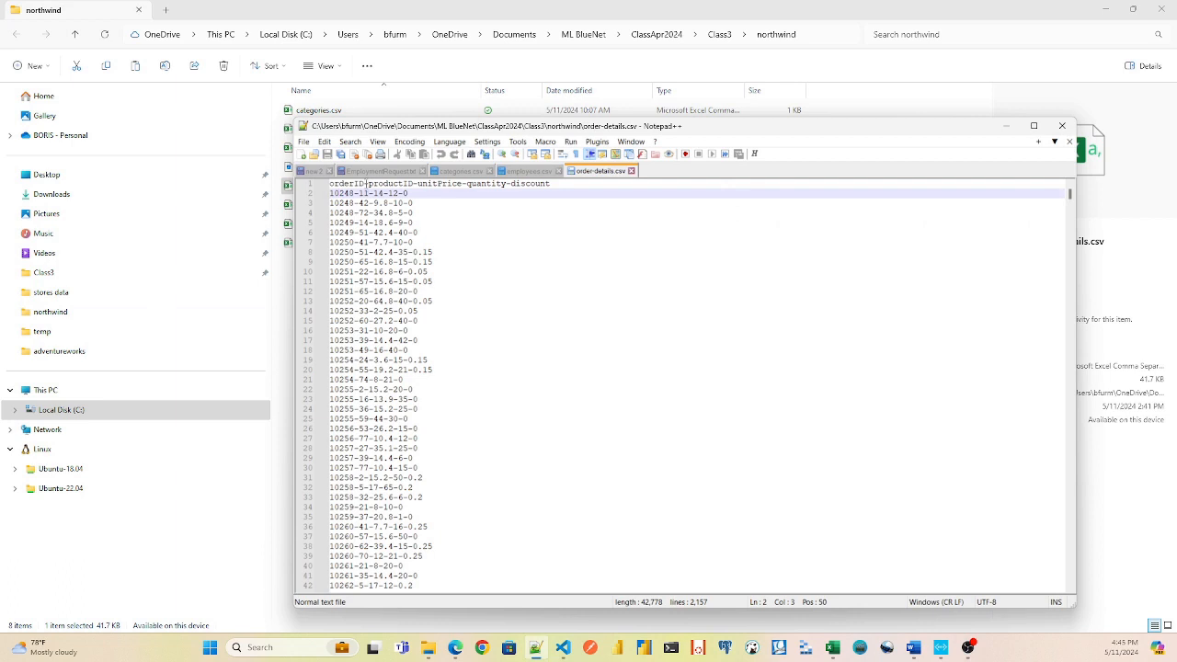
pyautogui.moveTo(363, 184); pyautogui.dragTo(368, 184)
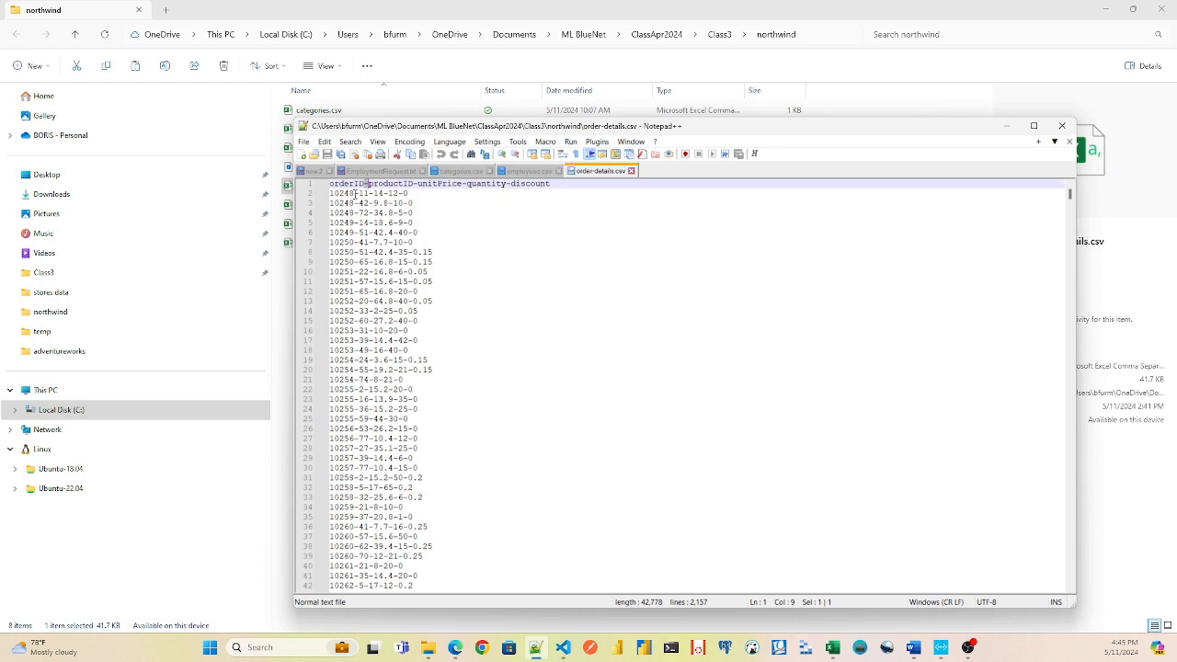
pyautogui.doubleClick(355, 193)
pyautogui.moveTo(354, 194); pyautogui.dragTo(360, 193)
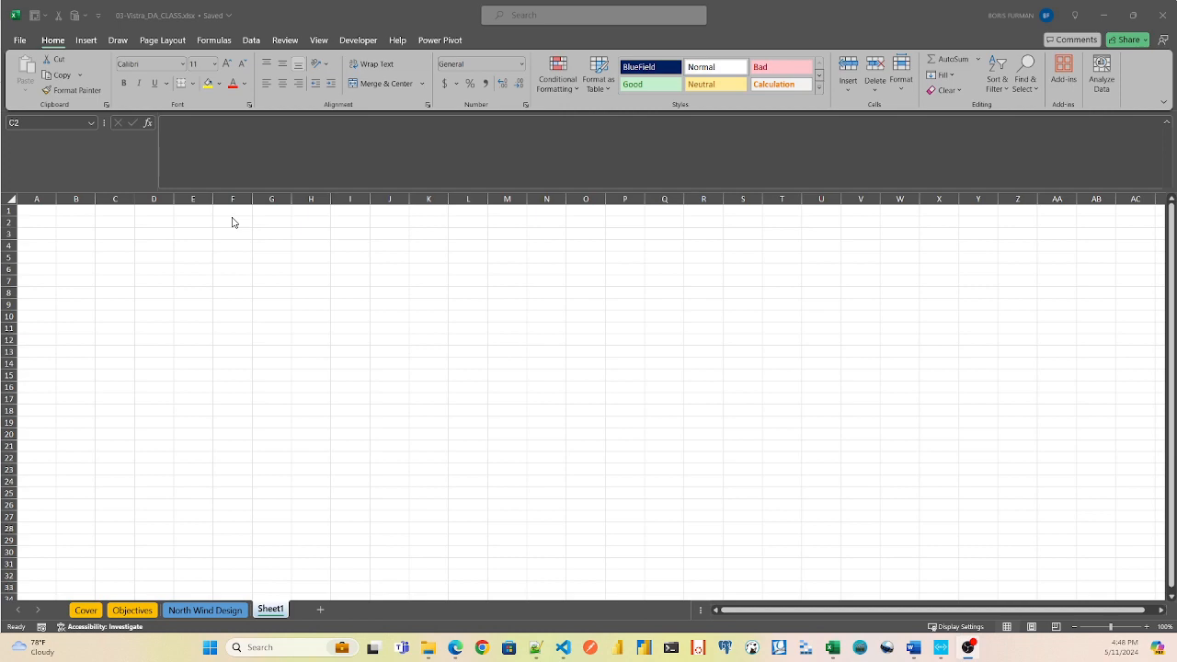
# Start a Text/CSV import of order-details.csv from the Class3 northwind folder into the class workbook.
pyautogui.click(250, 40)
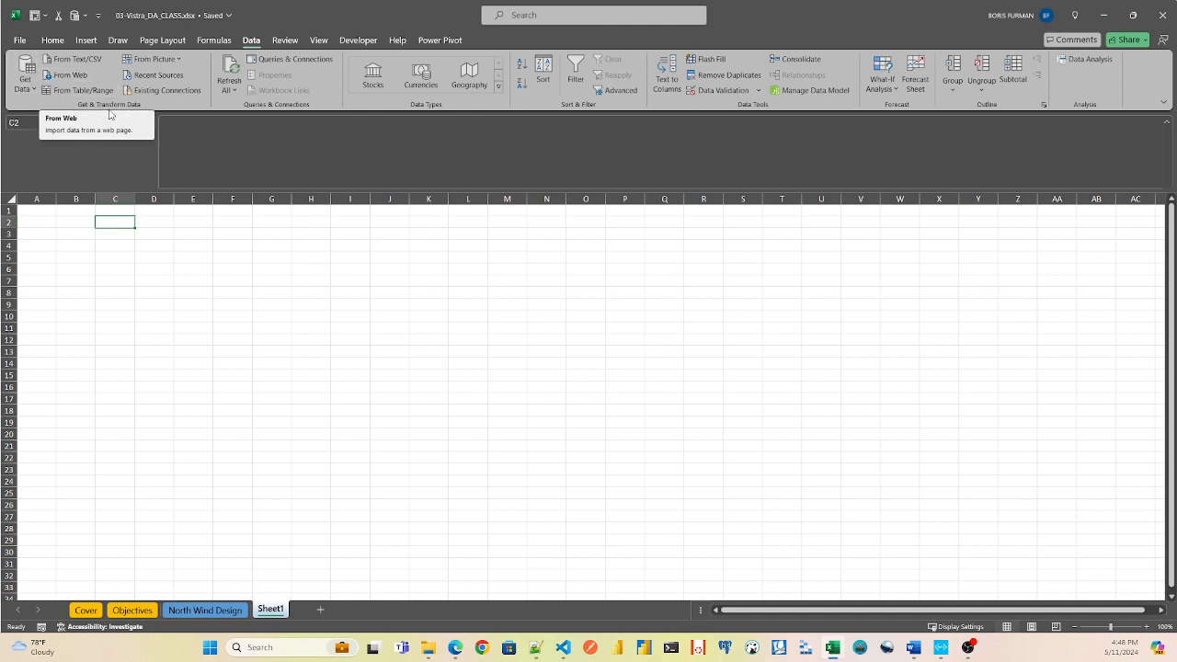
pyautogui.click(28, 80)
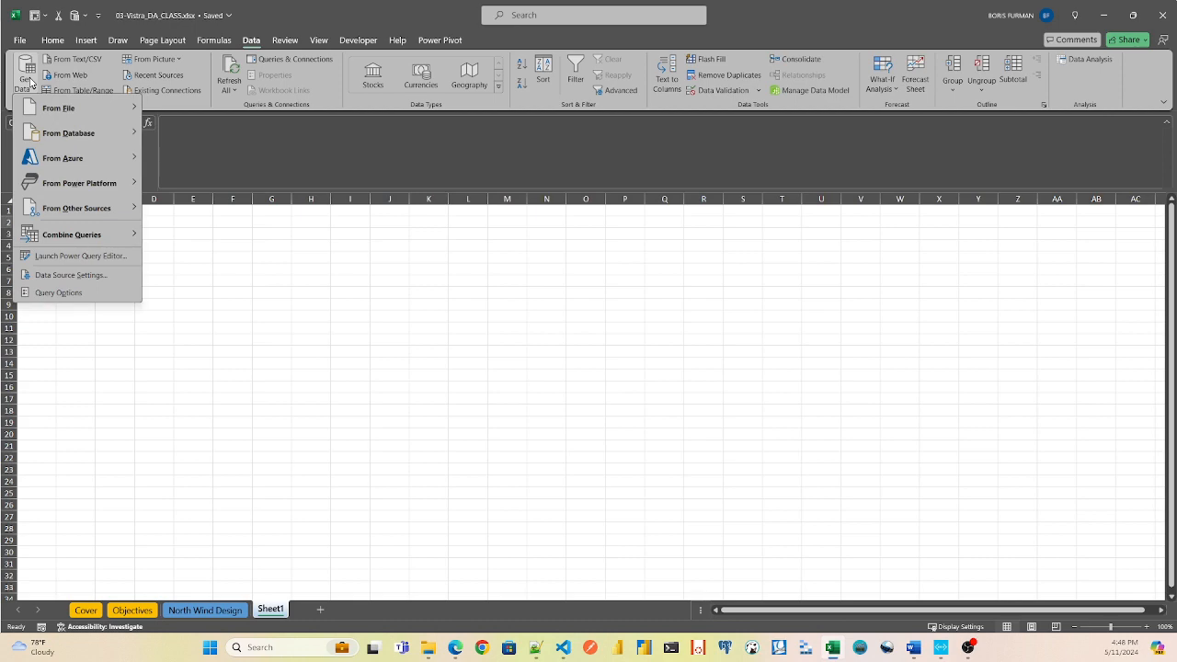
pyautogui.moveTo(60, 108)
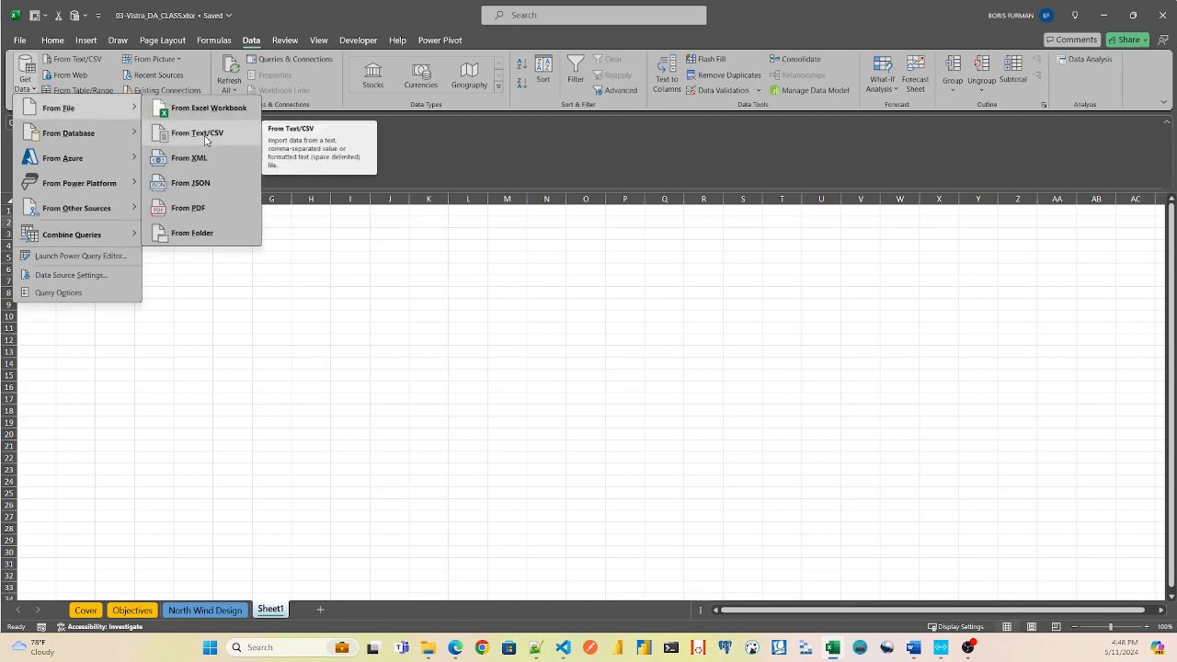
pyautogui.click(204, 138)
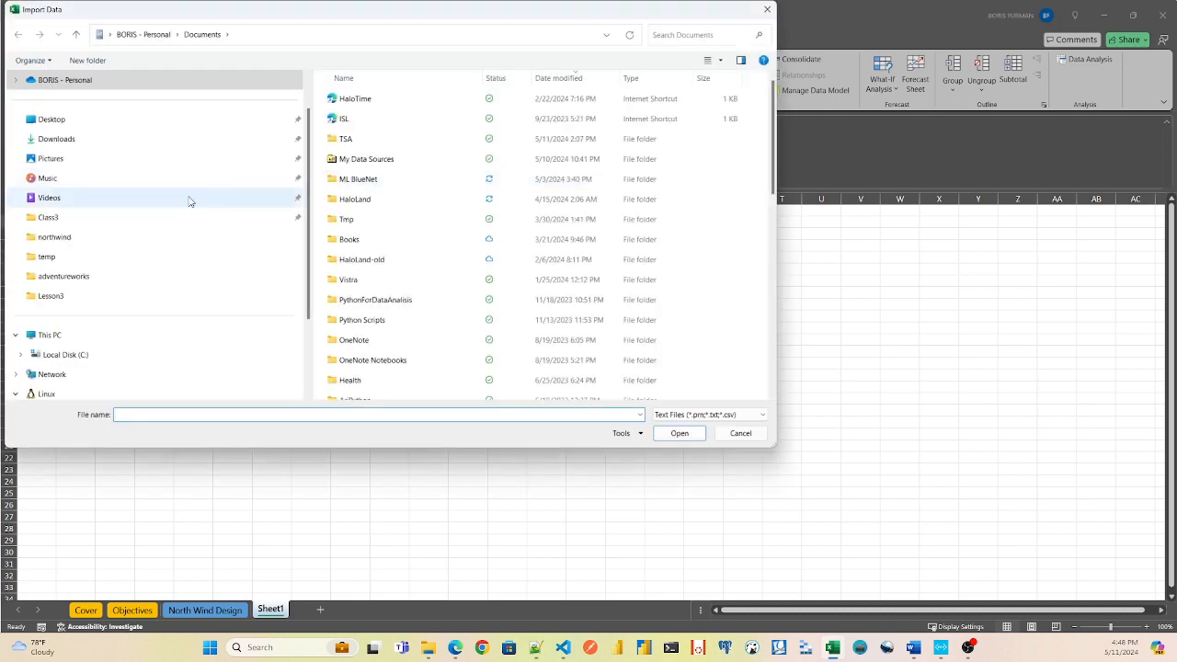
pyautogui.click(50, 219)
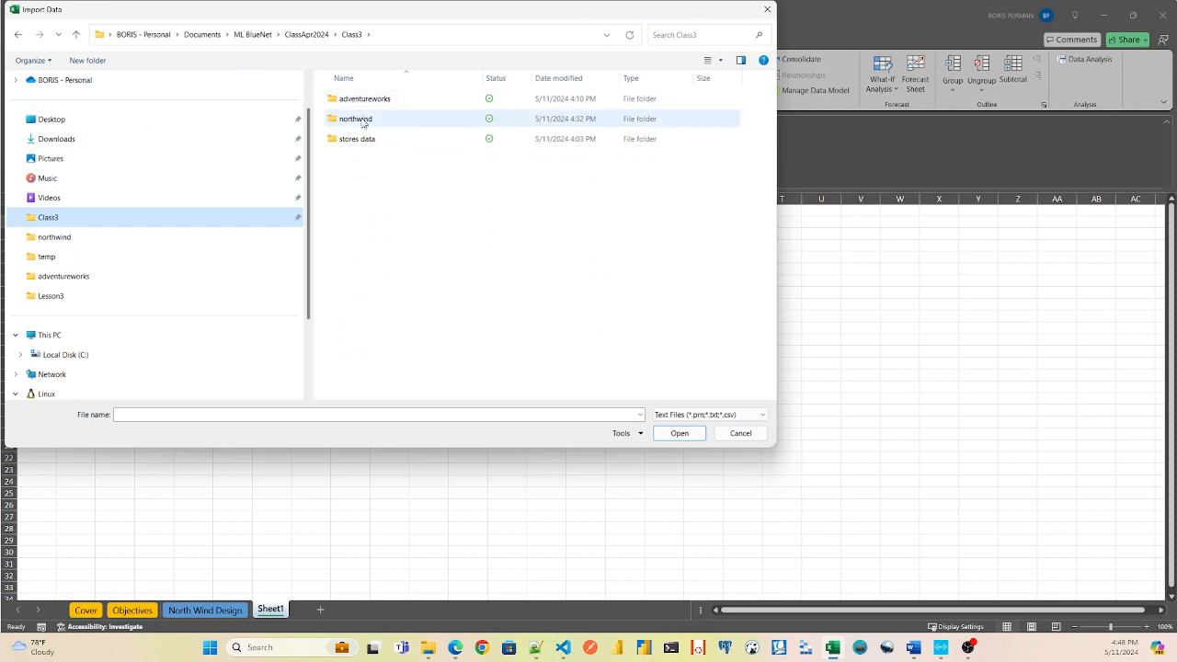
pyautogui.doubleClick(360, 121)
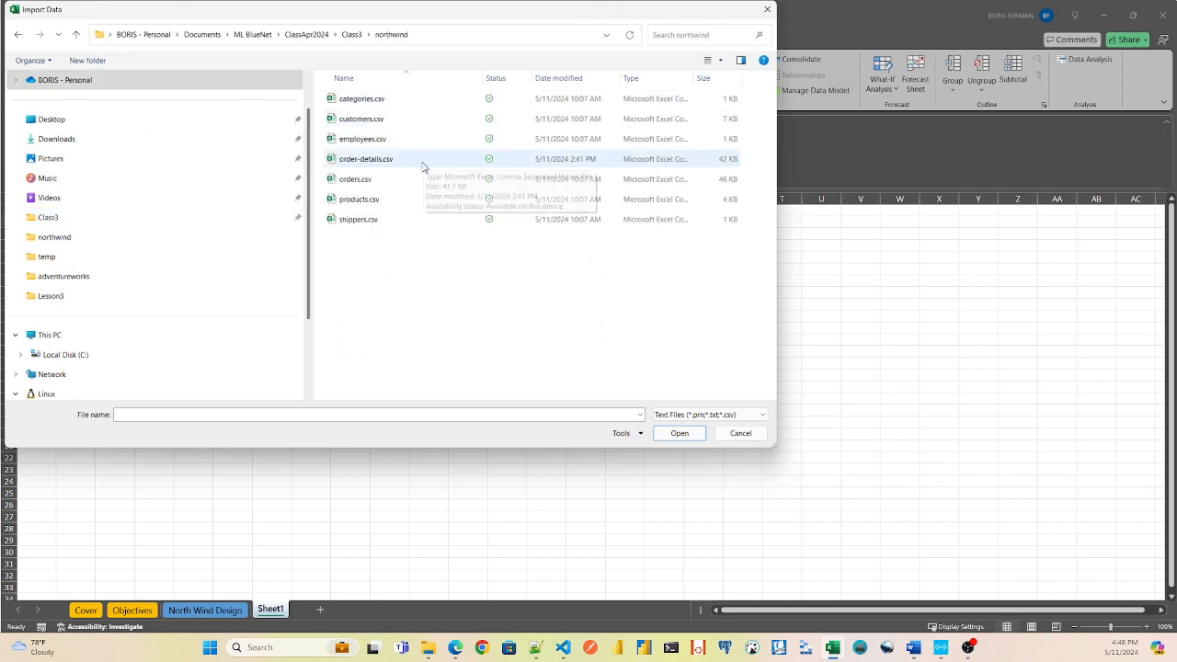
pyautogui.doubleClick(365, 159)
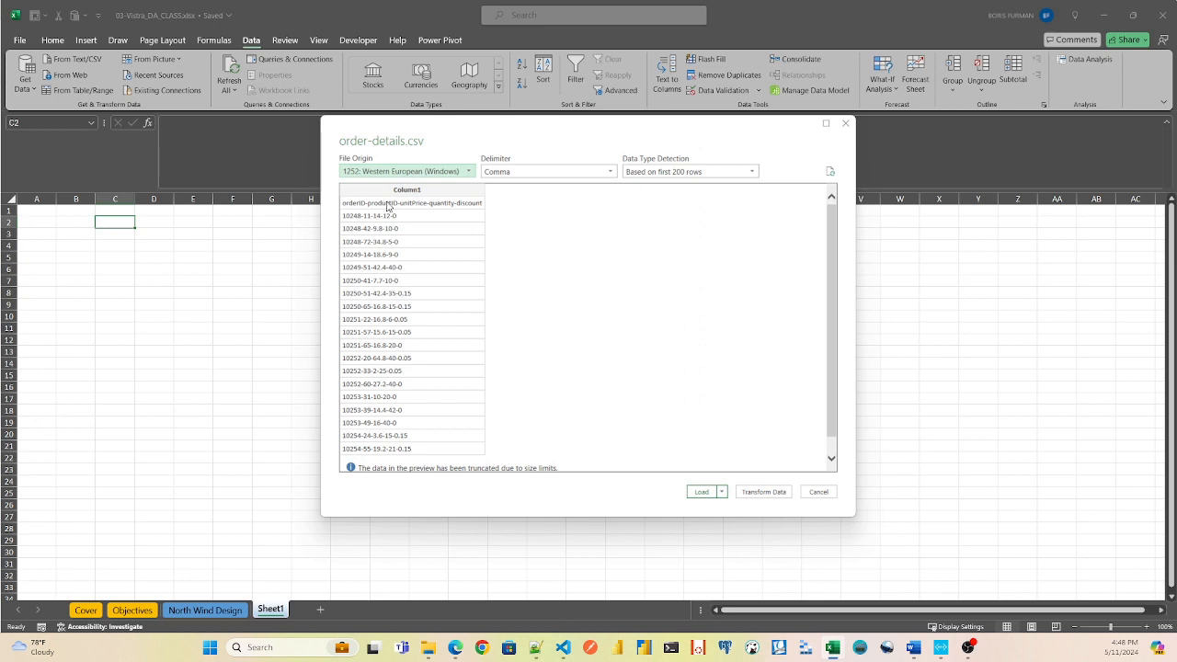
# Check the import preview's delimiter setting, then send the order-details data to the Power Query Editor for transformation and maximize the editor.
pyautogui.click(571, 175)
pyautogui.click(572, 176)
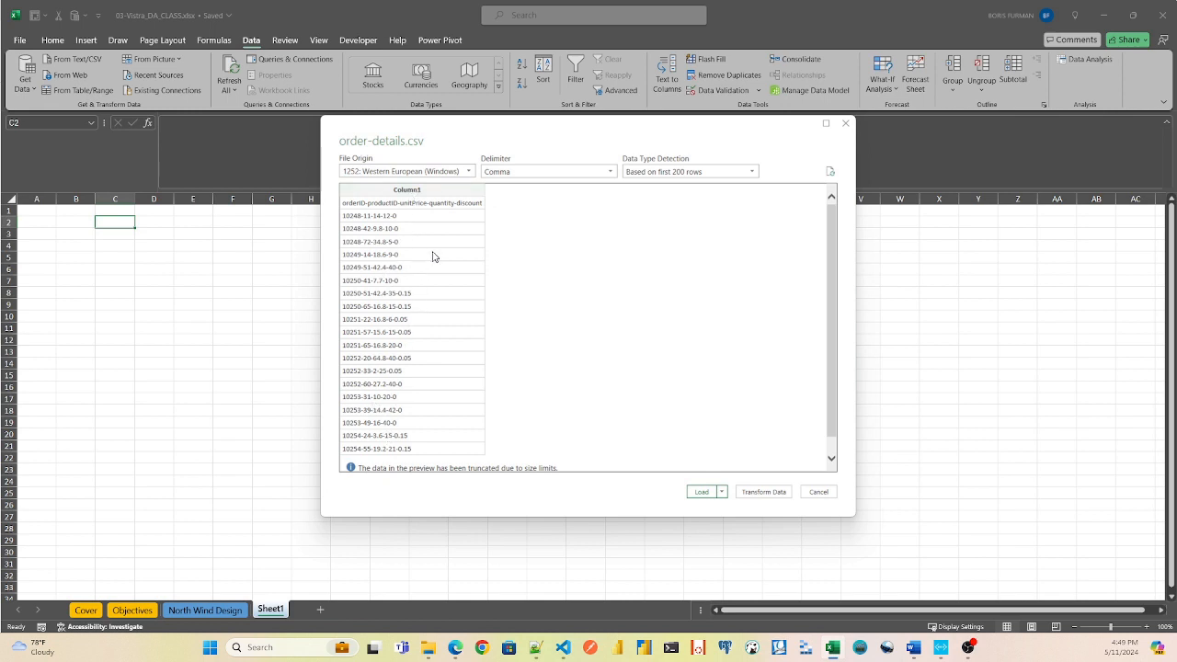
pyautogui.click(765, 492)
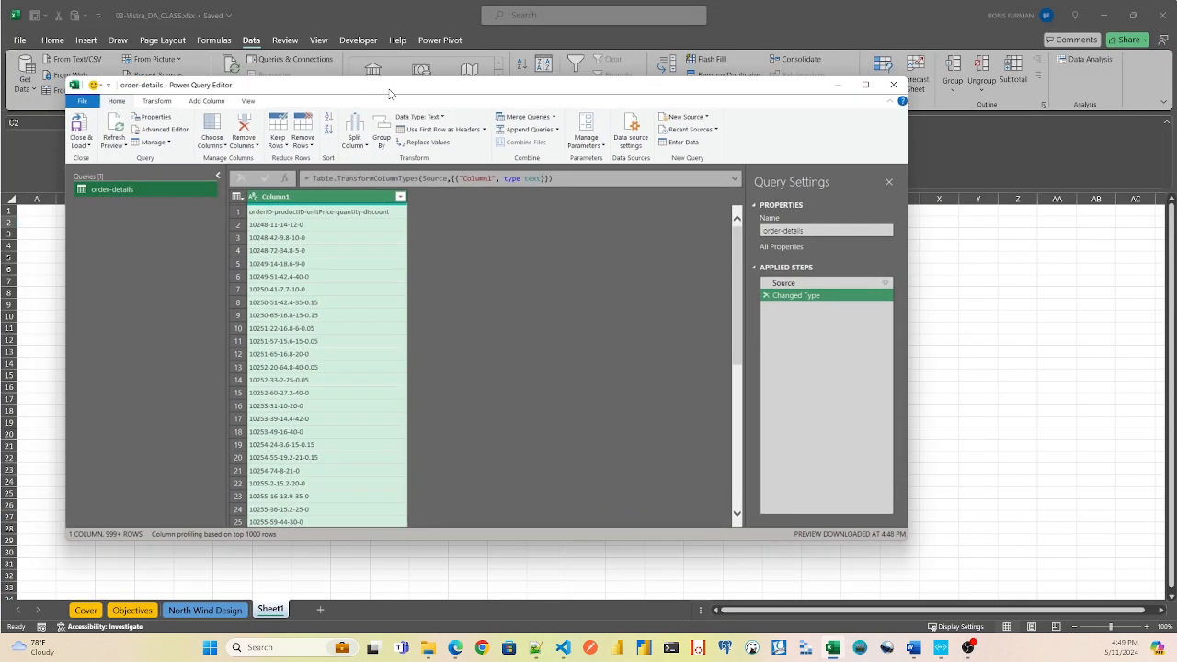
pyautogui.doubleClick(389, 91)
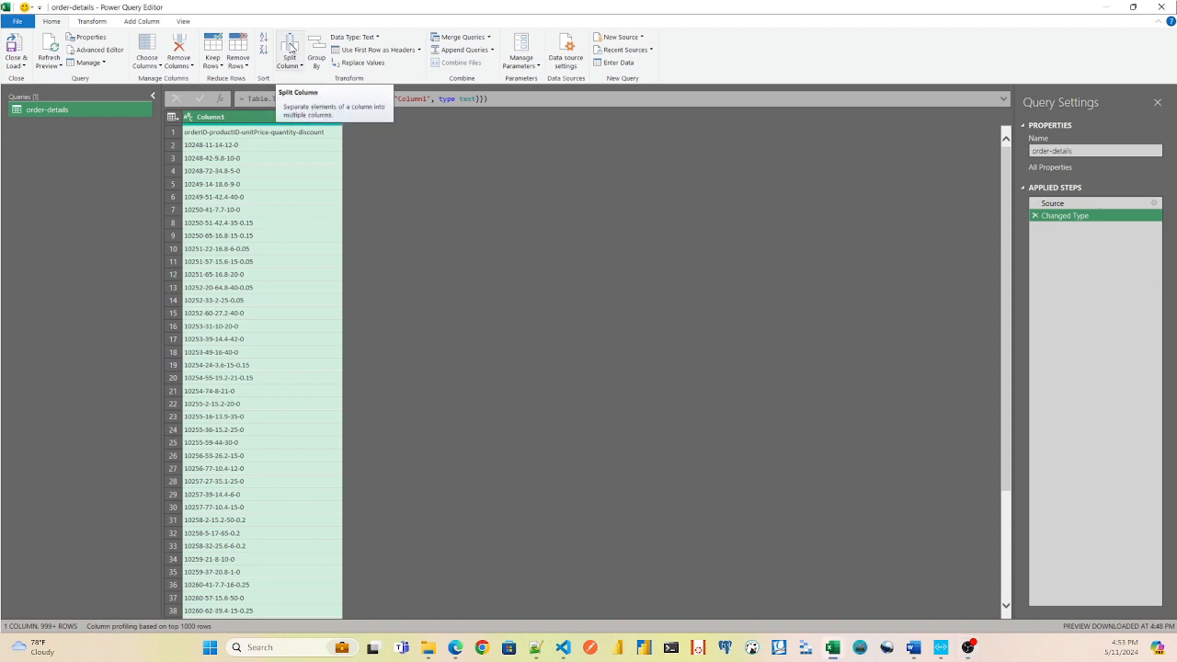
# Split Column1 by the custom delimiter "-" at each occurrence of the delimiter.
pyautogui.click(290, 48)
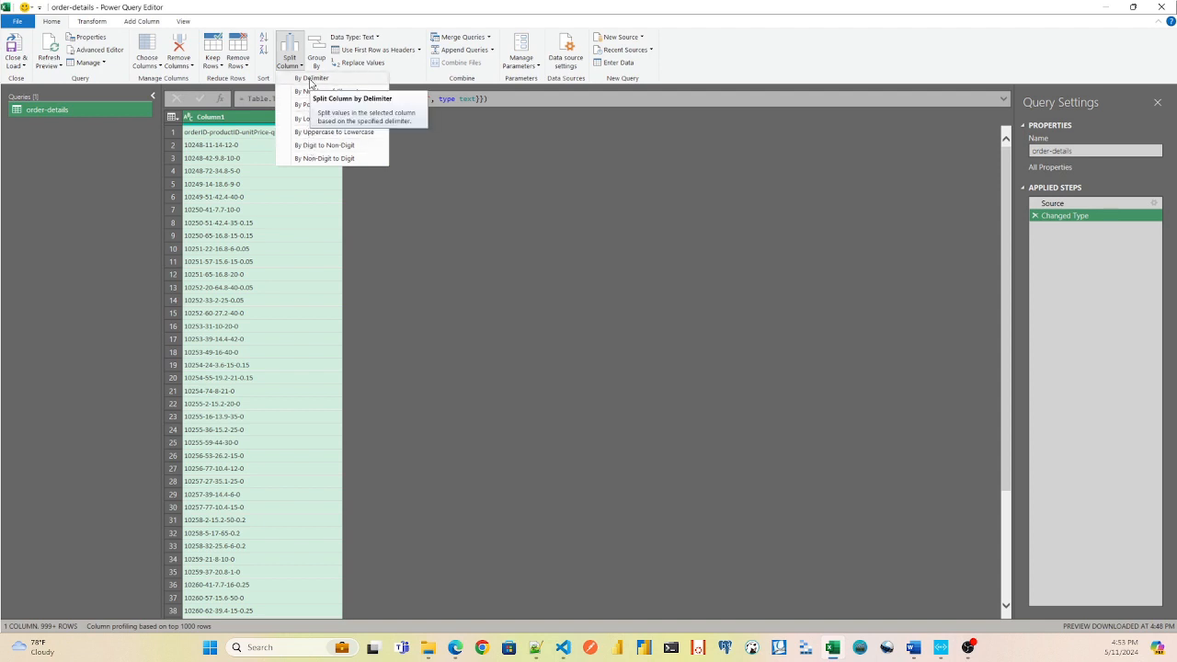
pyautogui.click(311, 81)
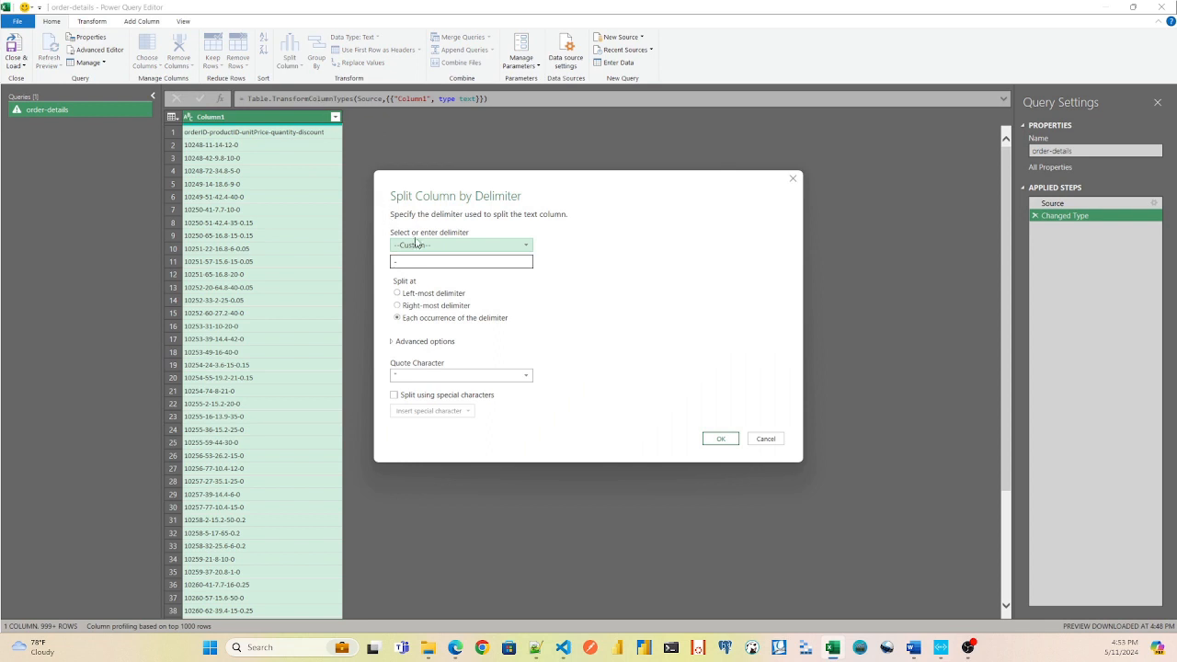
pyautogui.click(439, 245)
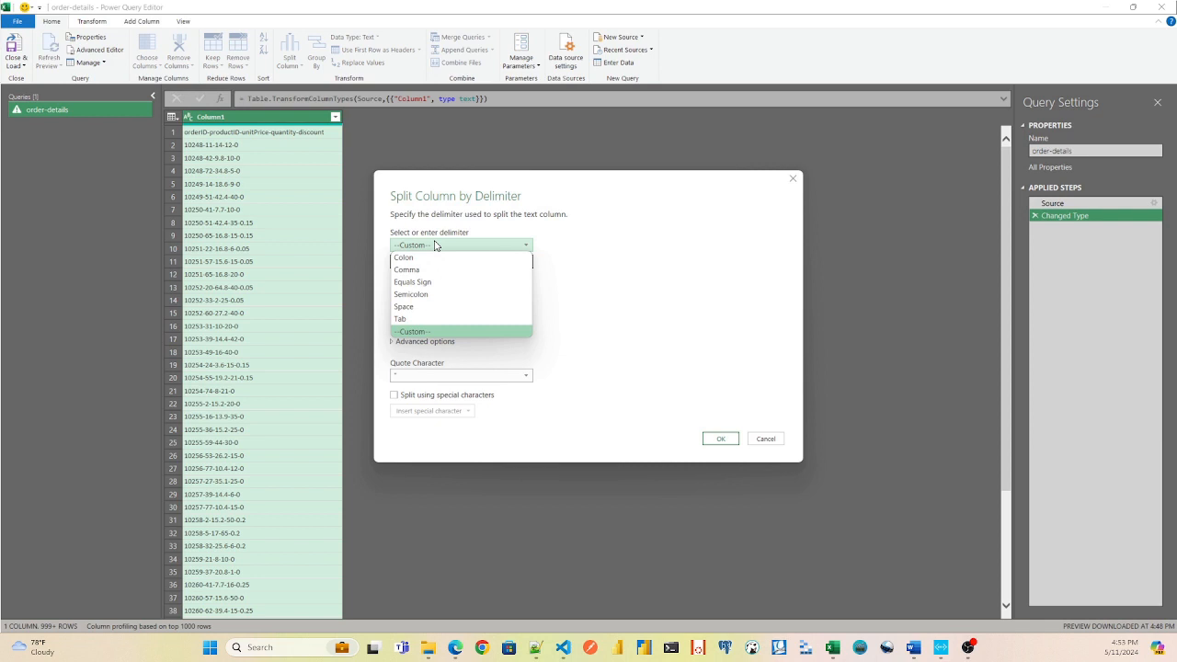
pyautogui.click(415, 333)
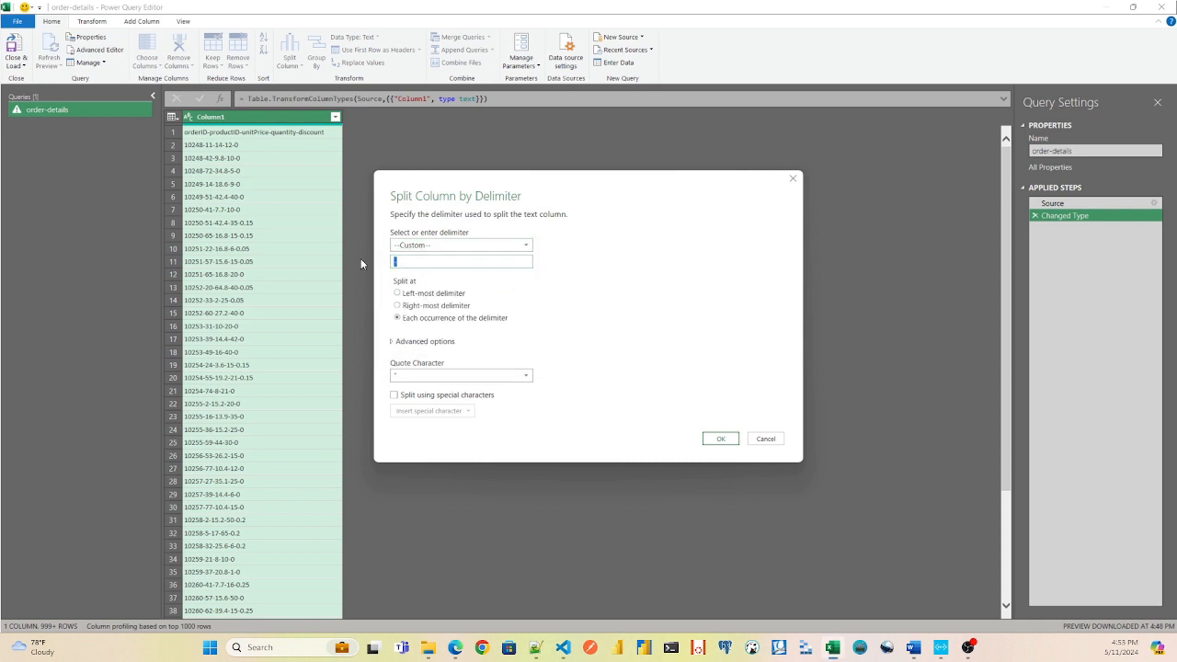
pyautogui.write('-')
pyautogui.click(721, 438)
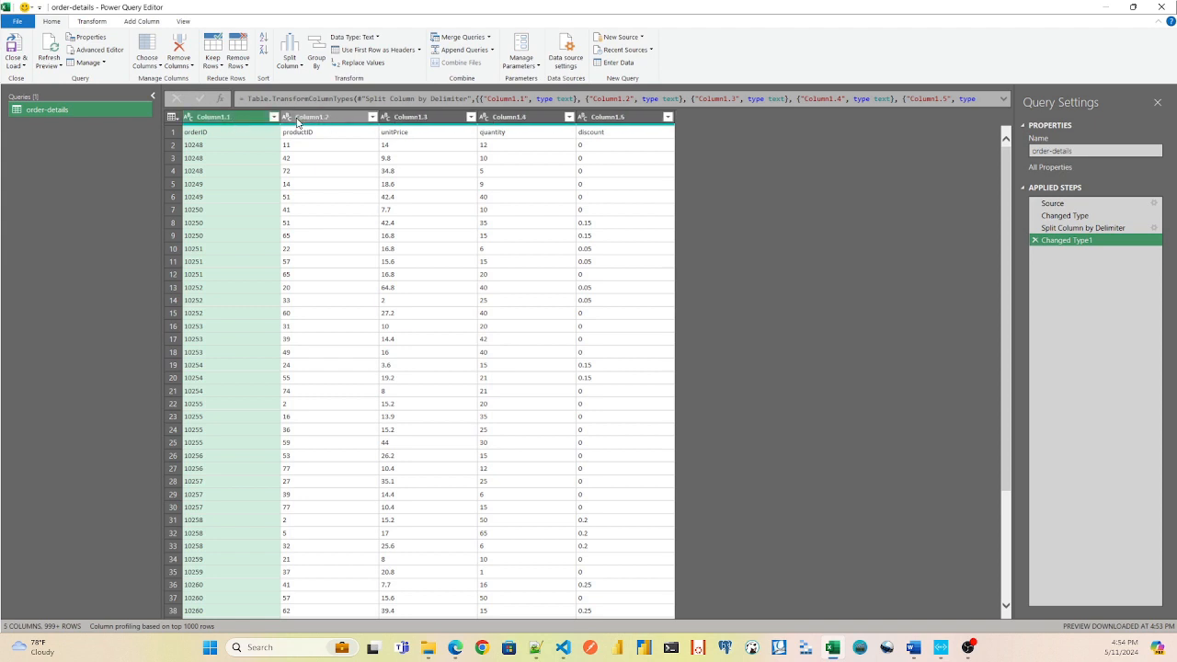
# Promote the first row of the split order-details table to column headers.
pyautogui.click(174, 135)
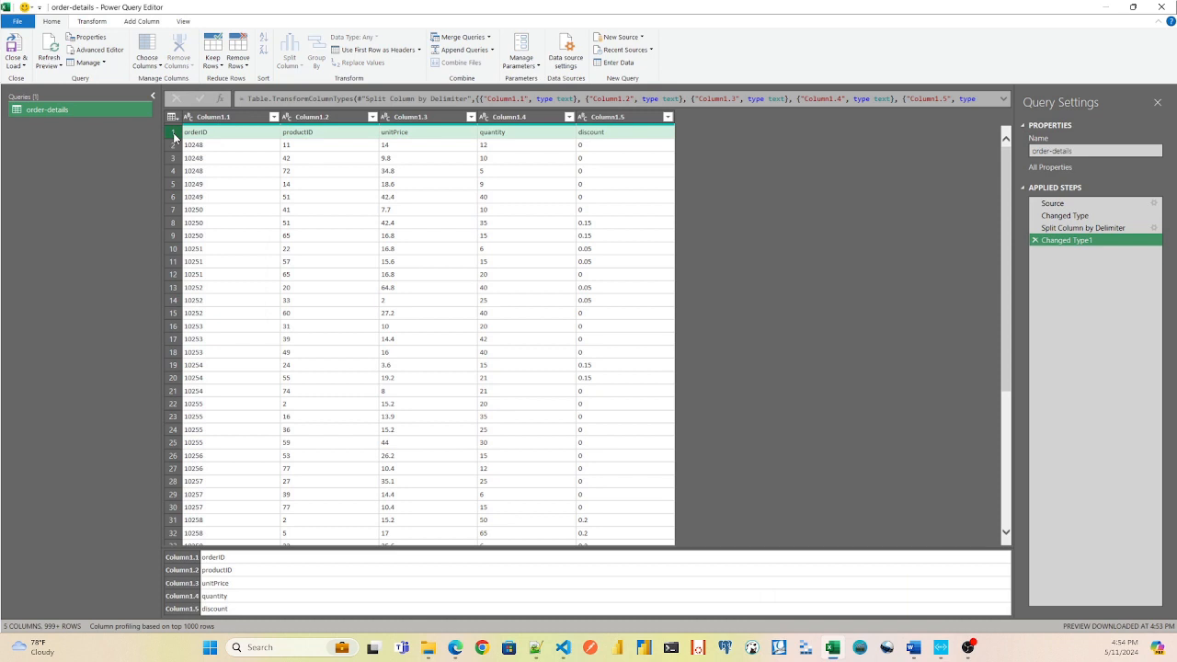
pyautogui.click(419, 51)
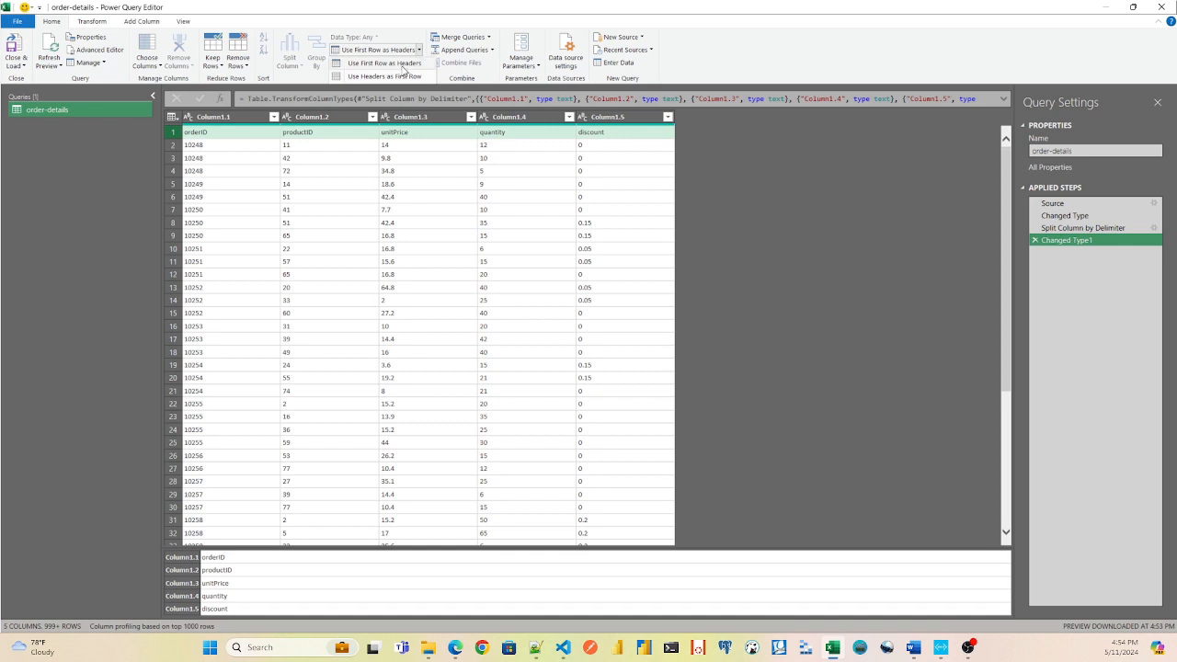
pyautogui.click(403, 64)
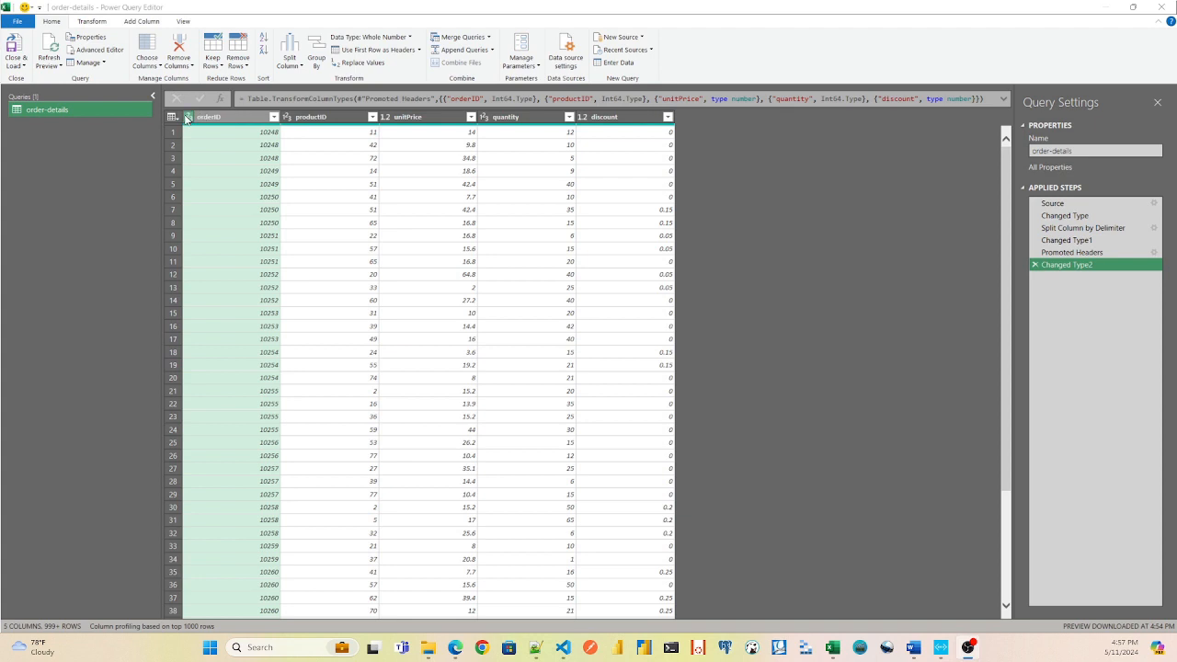
# Review the orderID and productID data types, and change unitPrice to Currency, replacing the current type conversion.
pyautogui.click(187, 118)
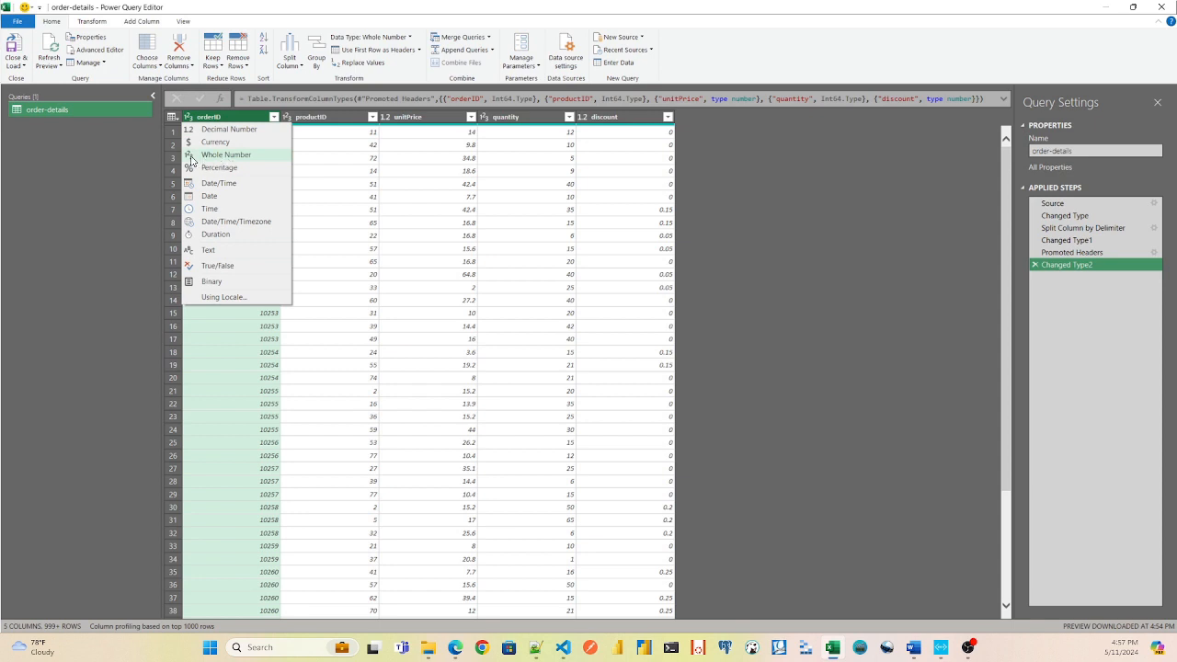
pyautogui.press('Escape')
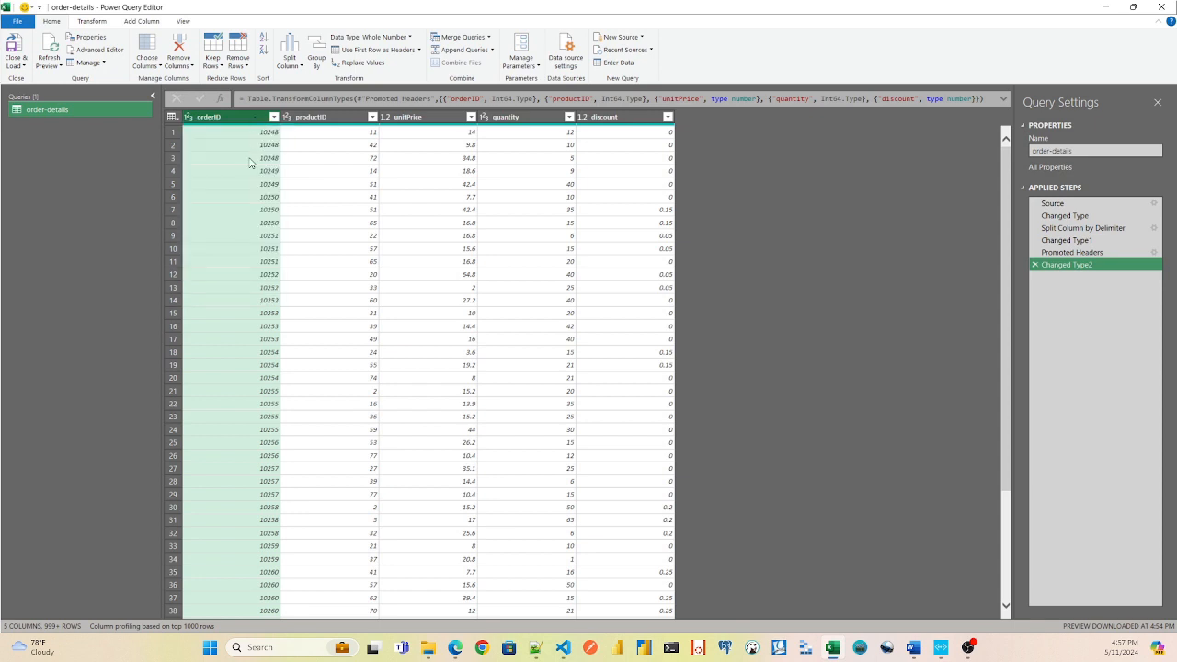
pyautogui.click(336, 117)
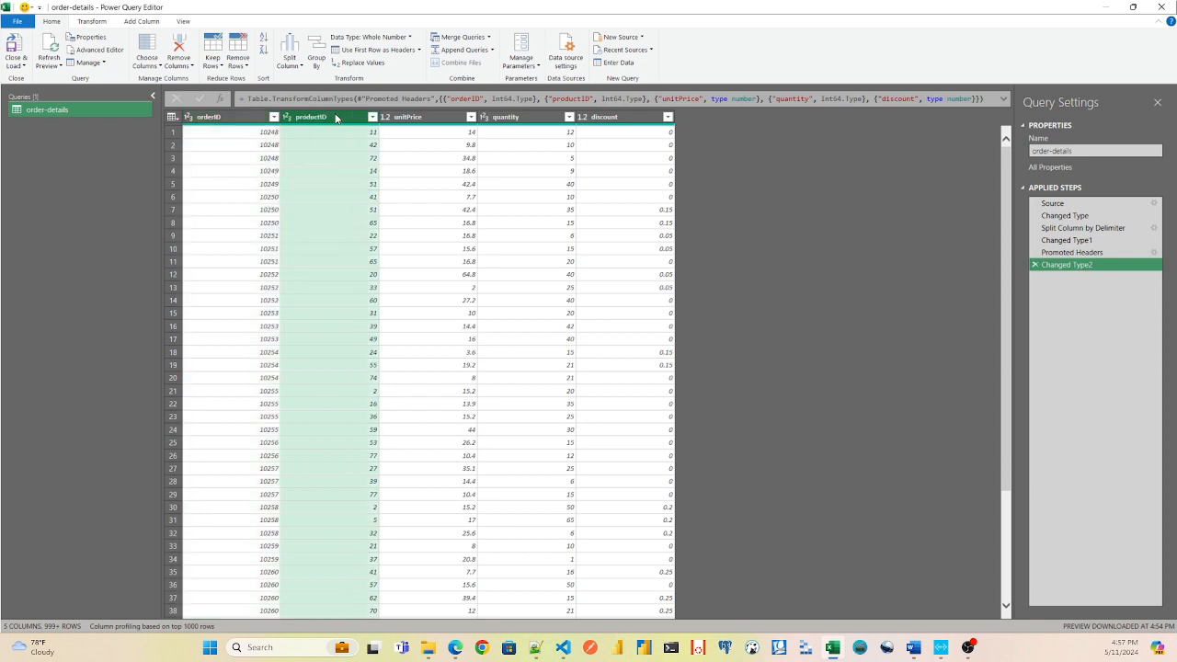
pyautogui.click(400, 117)
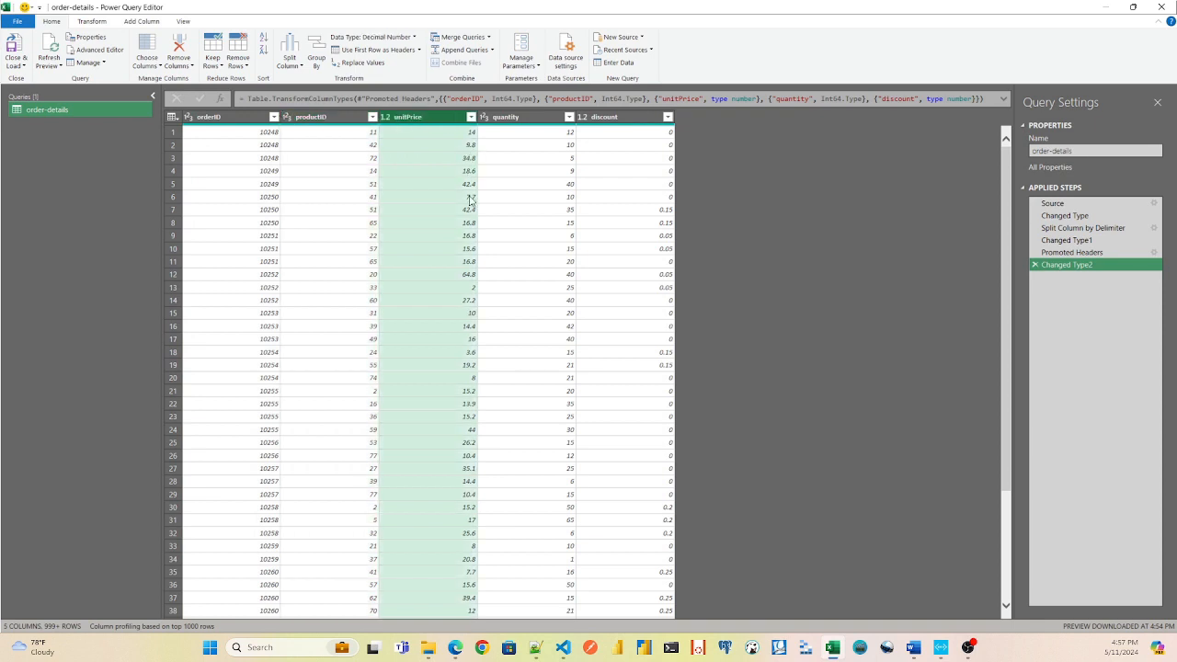
pyautogui.click(387, 119)
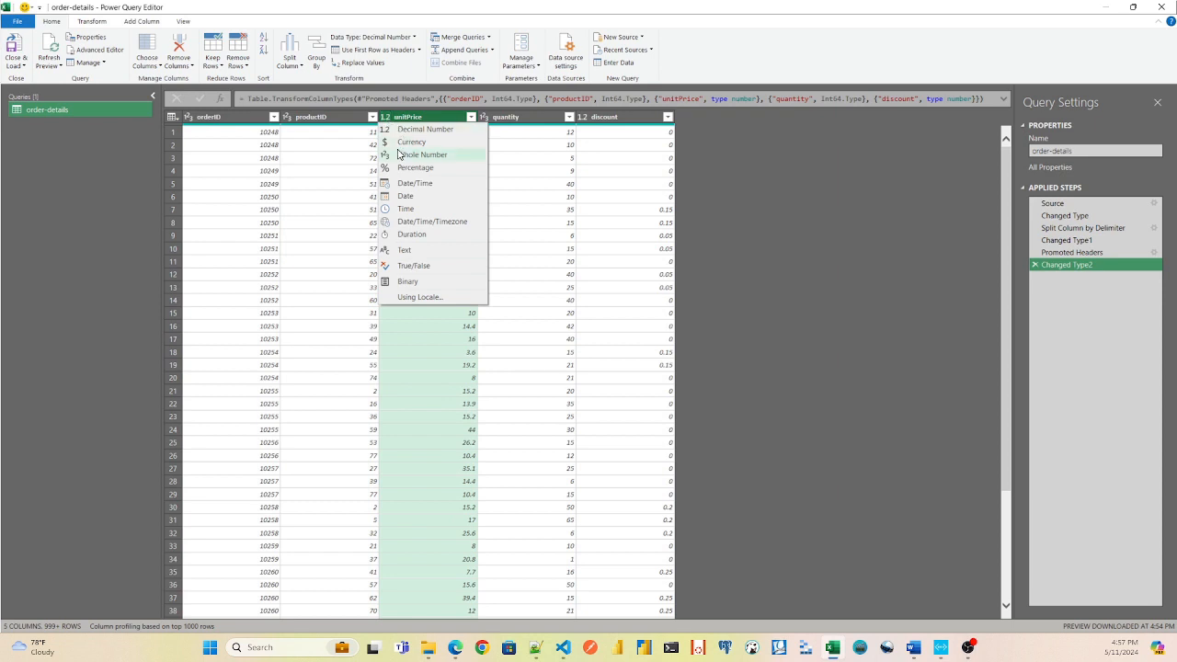
pyautogui.click(403, 145)
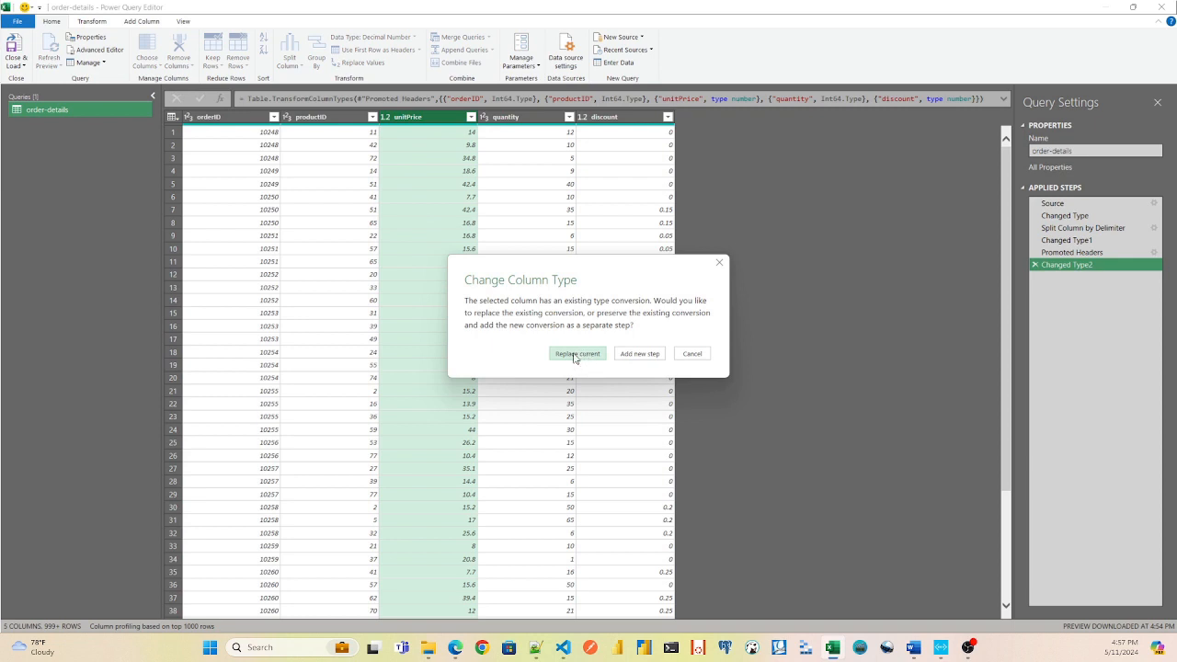
pyautogui.click(575, 355)
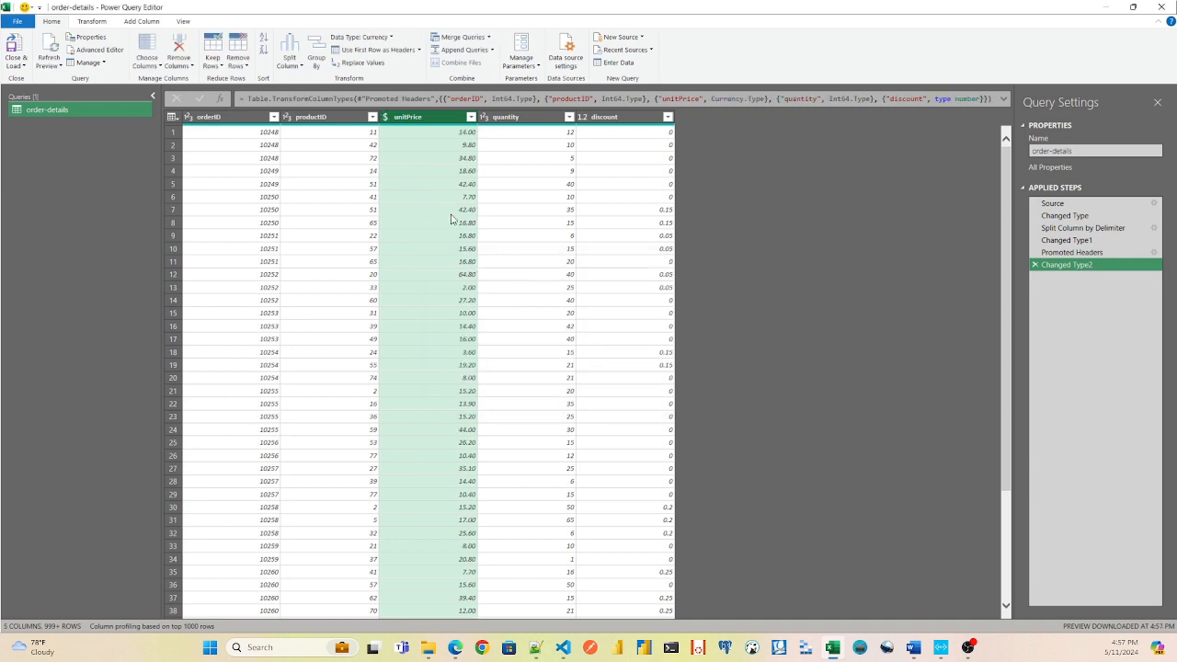
# Check the quantity column and change the discount column's data type to Percentage, replacing the current type conversion.
pyautogui.click(522, 121)
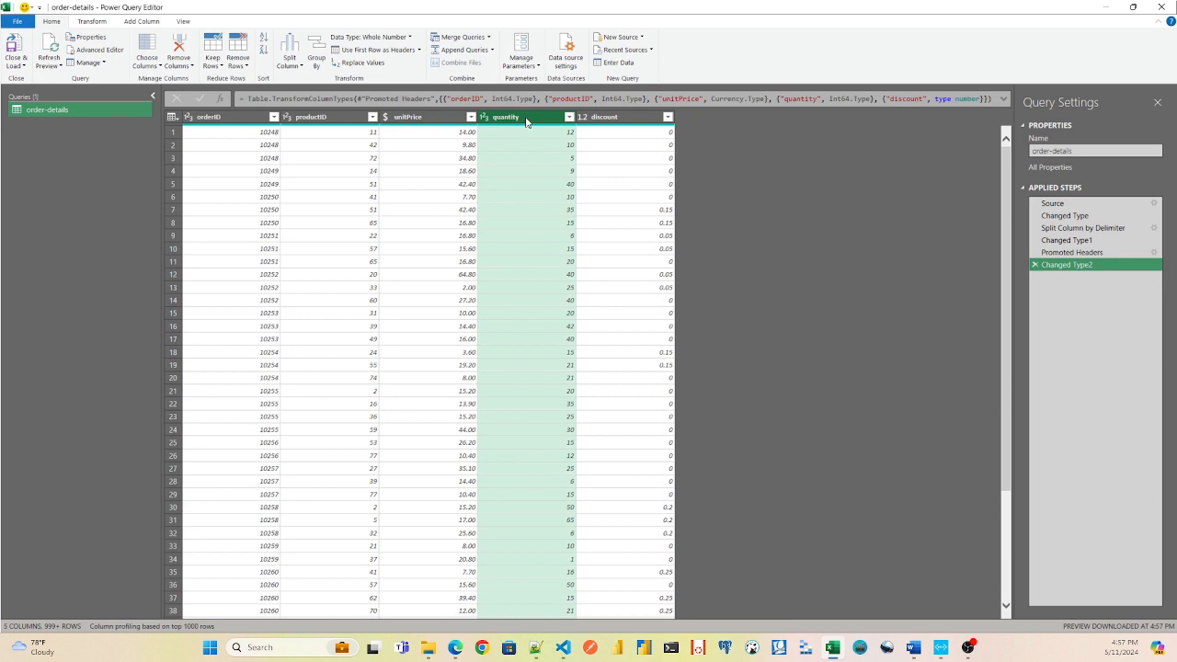
pyautogui.click(644, 122)
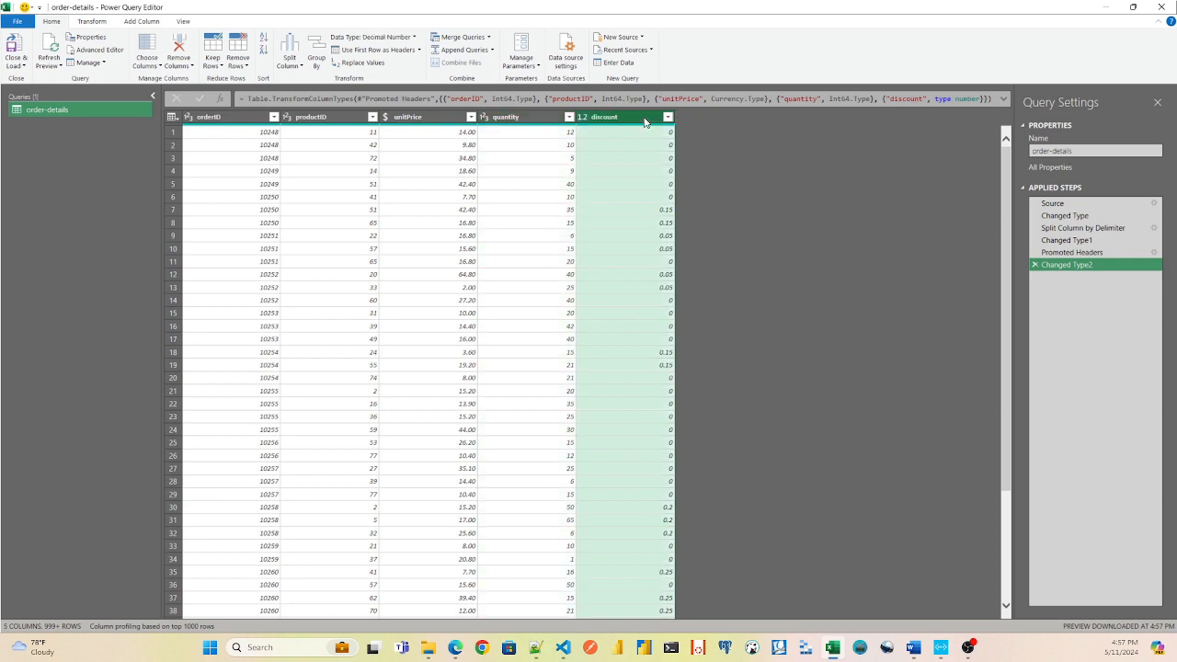
pyautogui.click(583, 118)
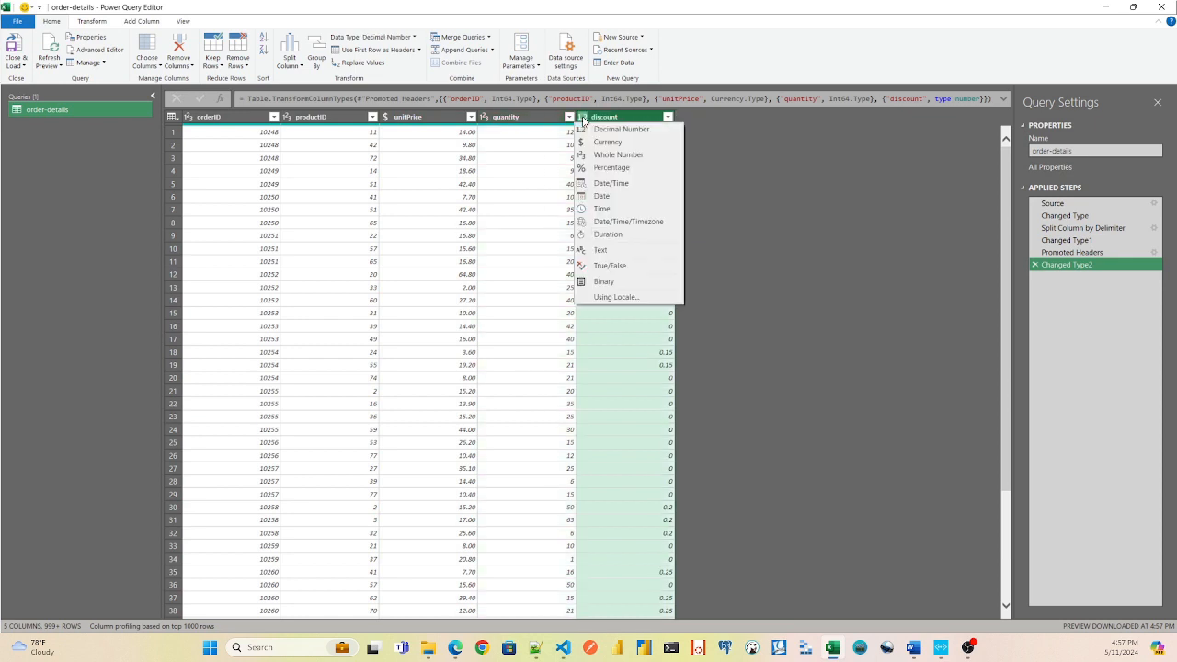
pyautogui.click(601, 169)
pyautogui.click(576, 355)
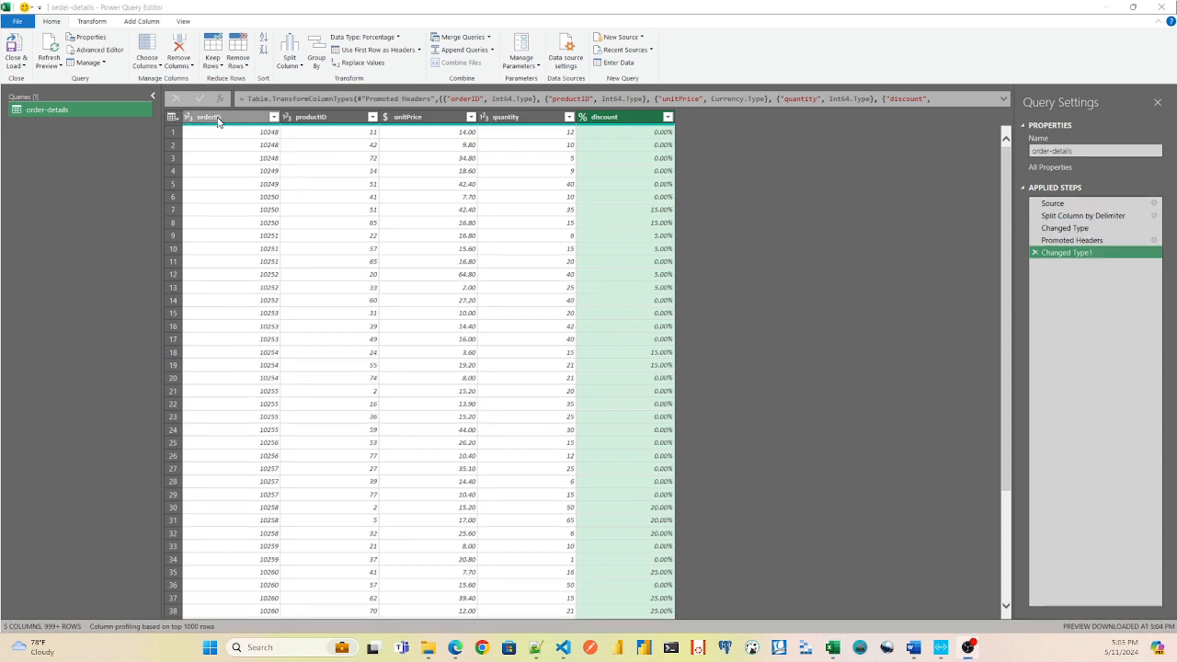
# Examine the query name and the Source step's full formula, including its file path and comma delimiter.
pyautogui.click(1058, 151)
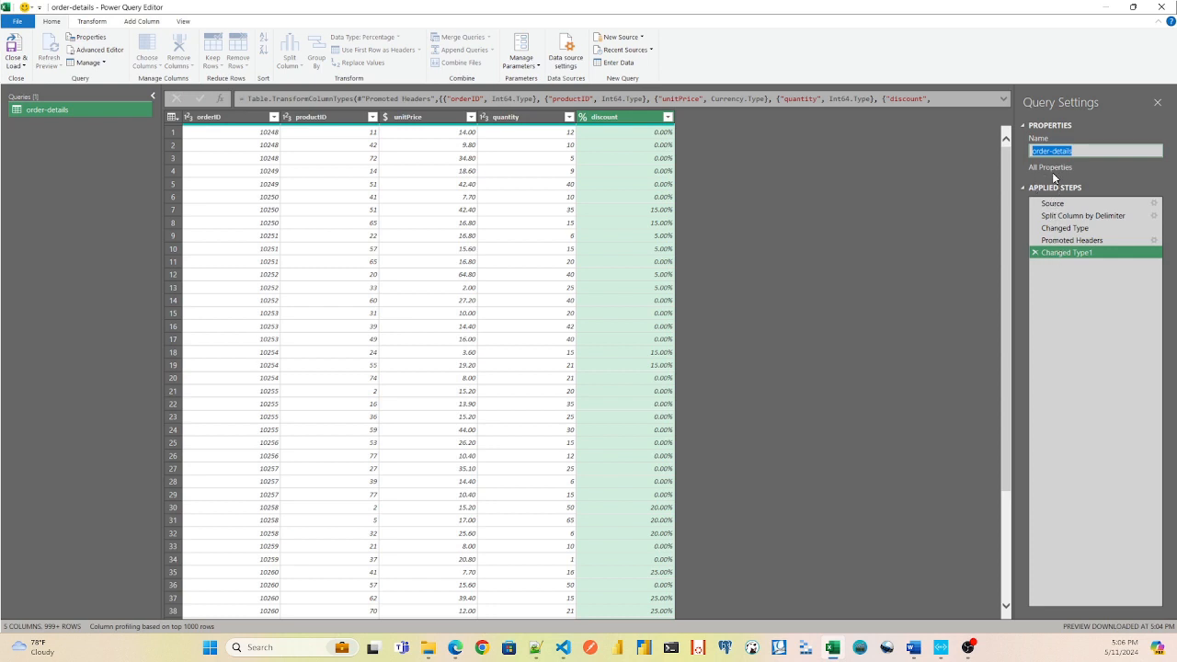
pyautogui.click(1060, 205)
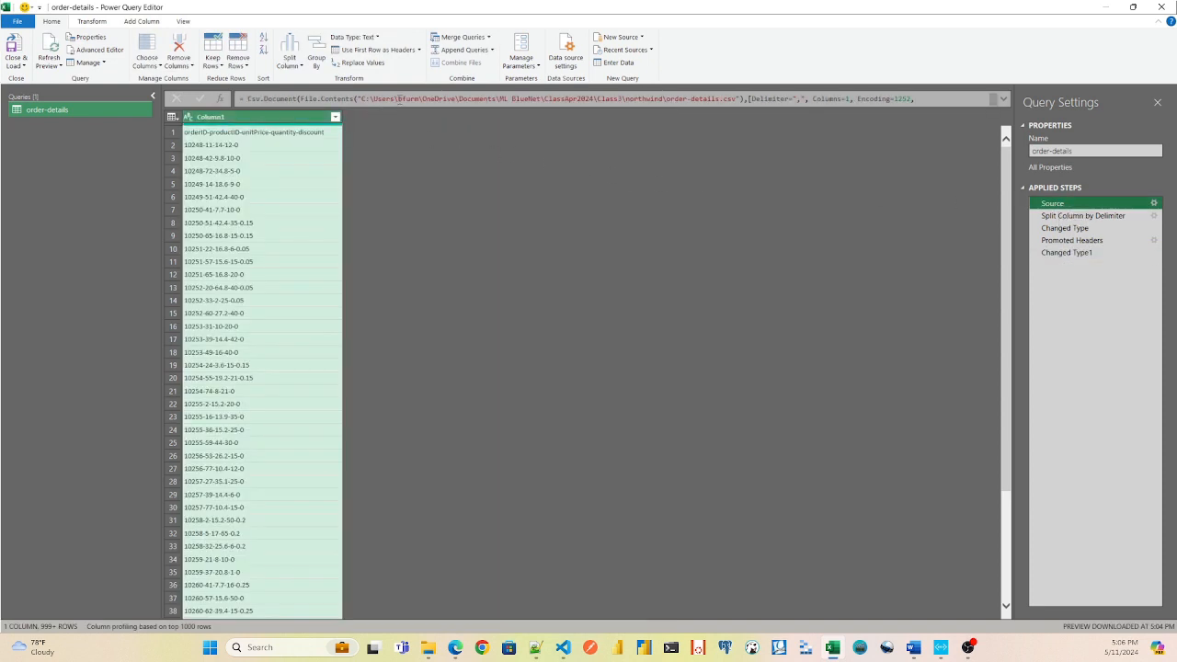
pyautogui.click(883, 99)
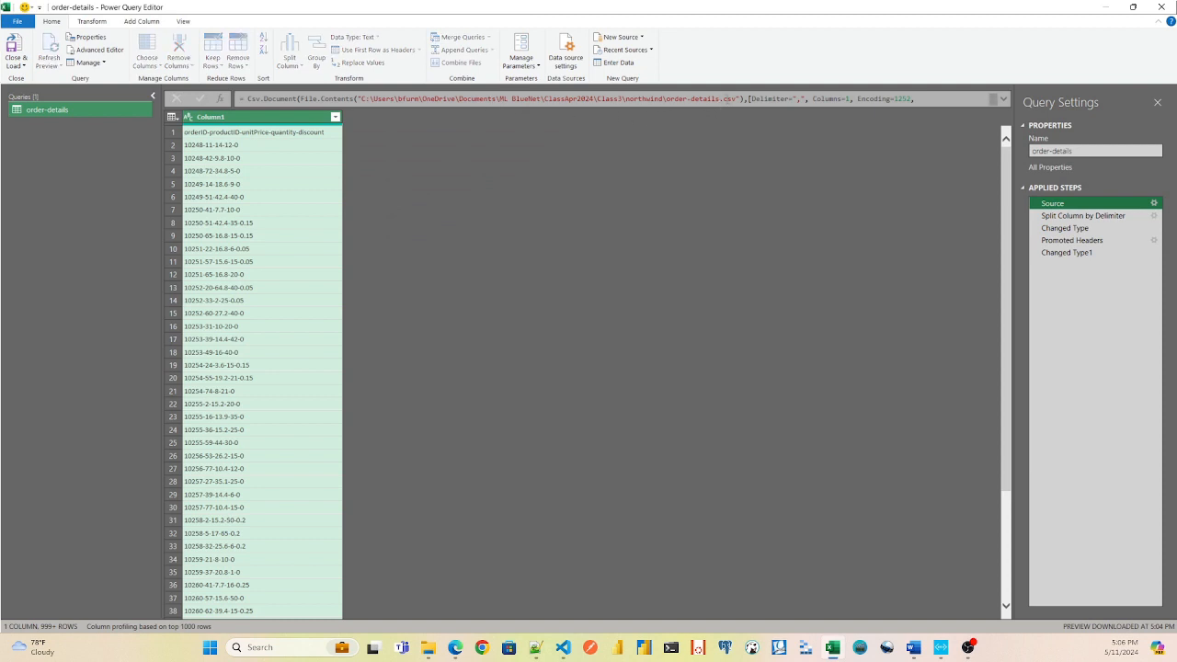
pyautogui.click(1005, 98)
pyautogui.click(1006, 98)
pyautogui.click(1006, 99)
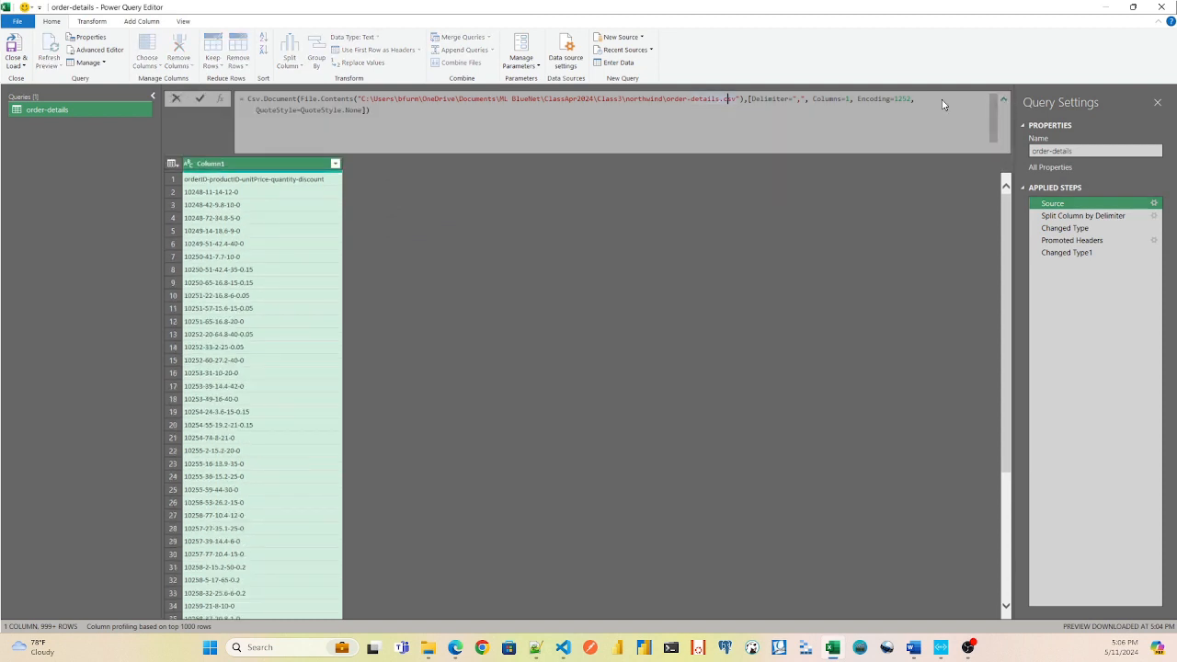
pyautogui.click(368, 111)
pyautogui.hotkey('ctrl', 'a')
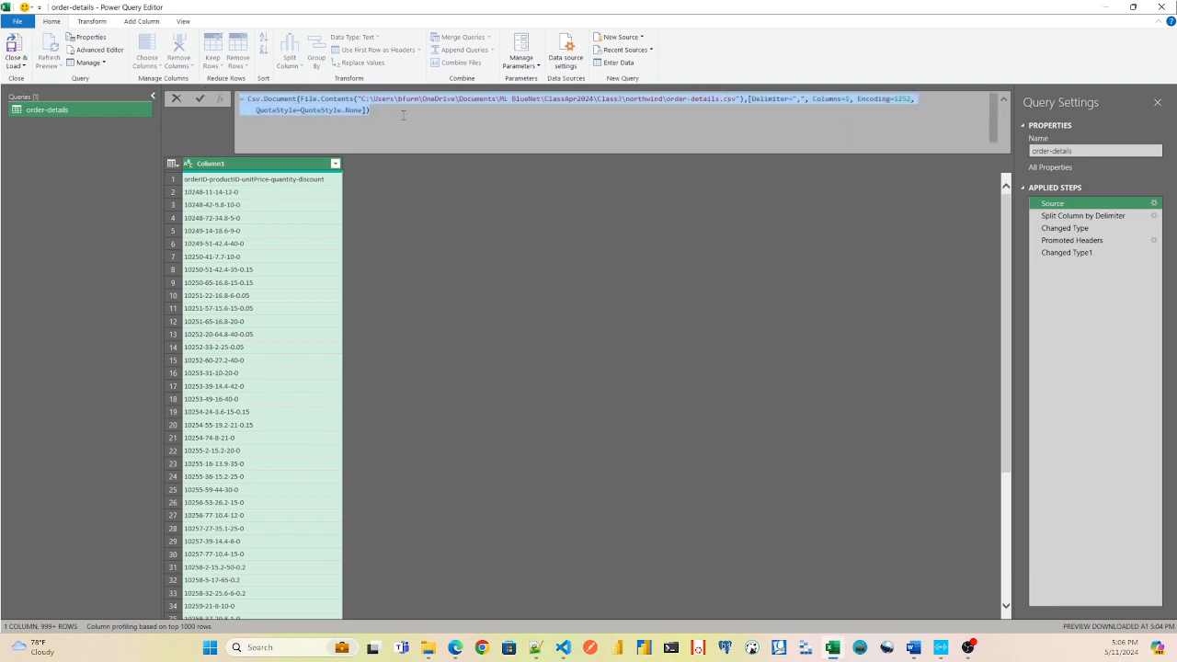
pyautogui.click(404, 115)
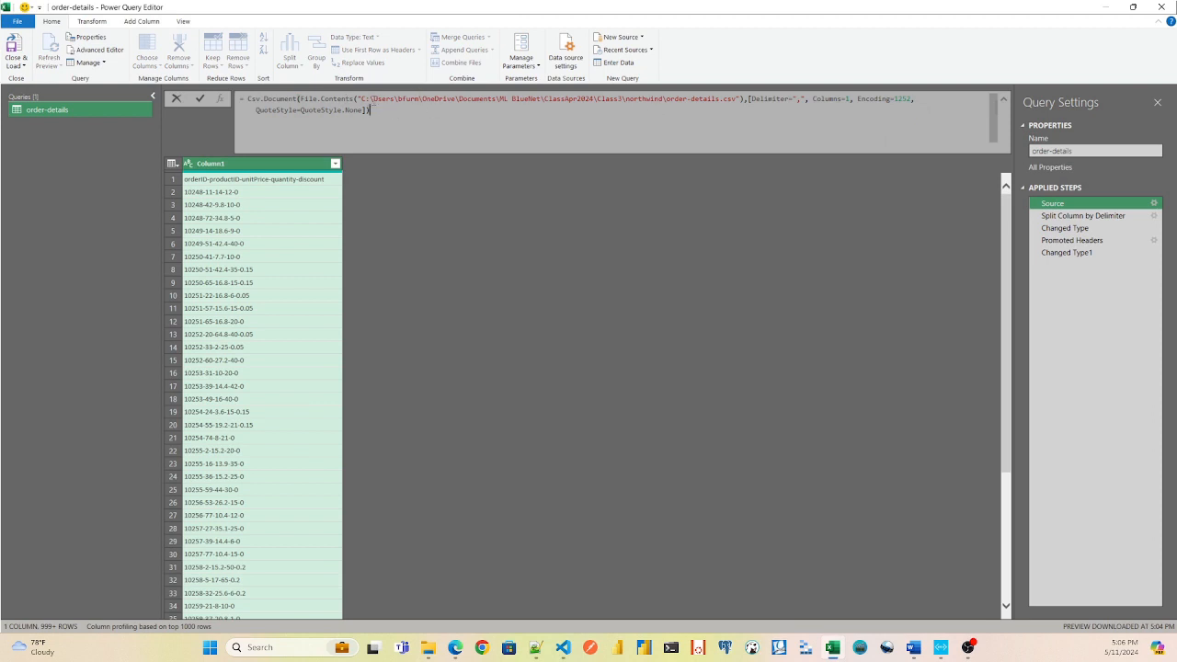
pyautogui.doubleClick(798, 98)
# Inspect the delimiter settings of the Split Column by Delimiter step and close them without changes.
pyautogui.click(1065, 218)
pyautogui.doubleClick(1065, 218)
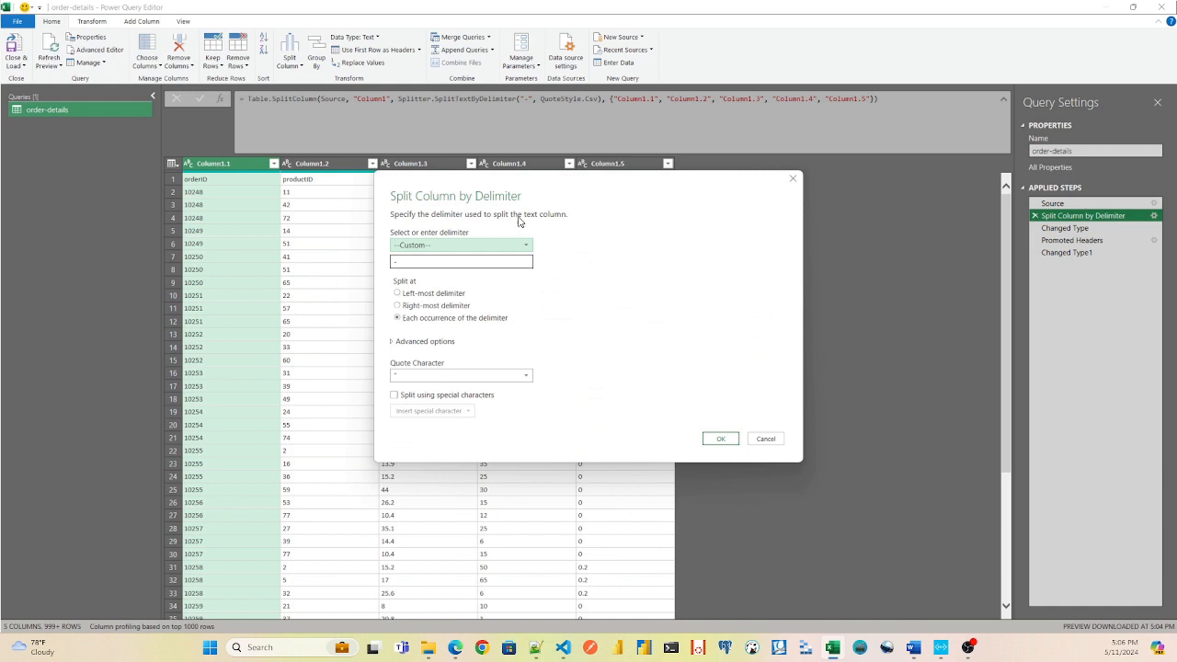
pyautogui.click(793, 180)
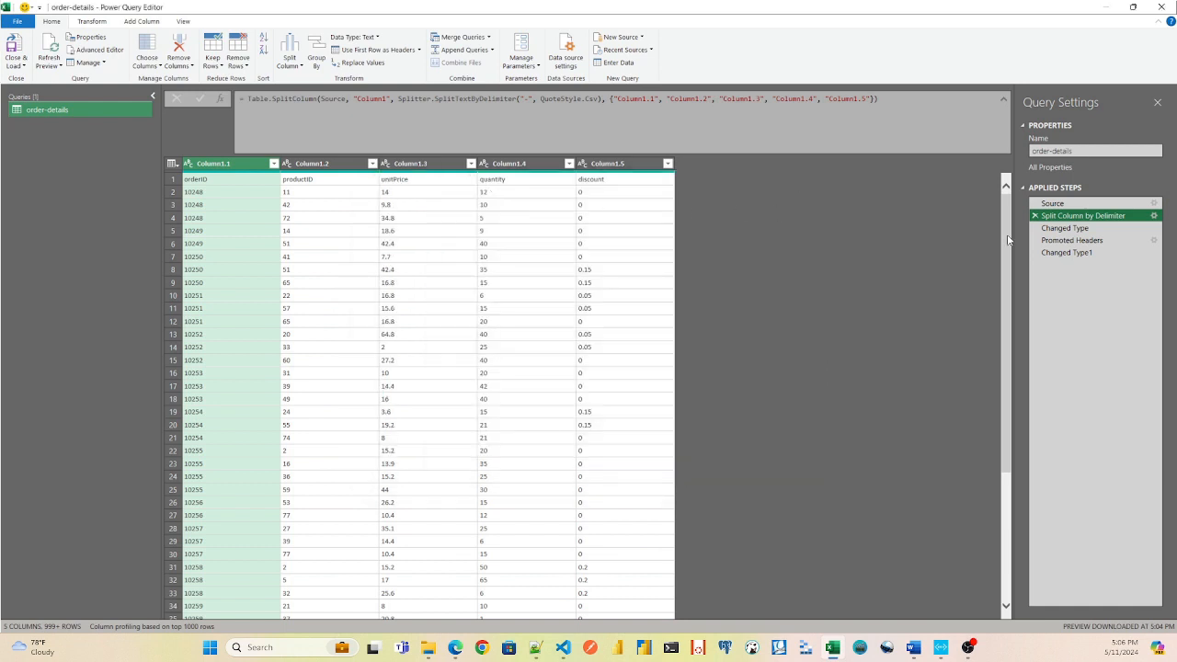
# Compare the formula and table preview of each applied step, from Source through Changed Type1.
pyautogui.click(1064, 229)
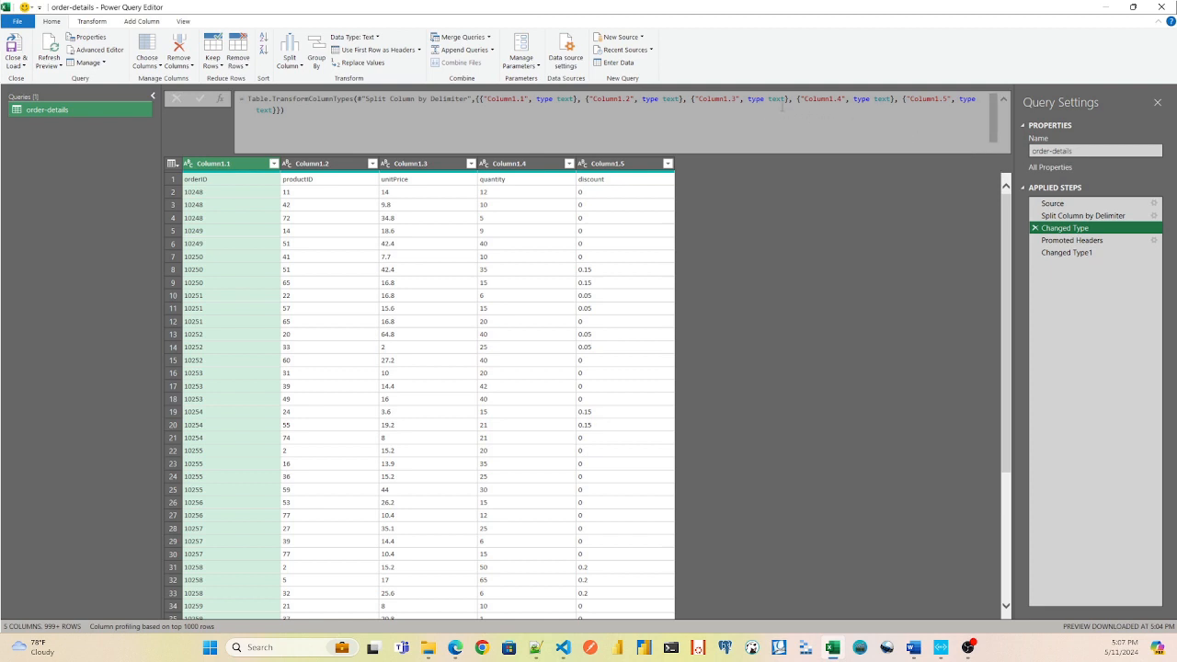
pyautogui.click(1060, 242)
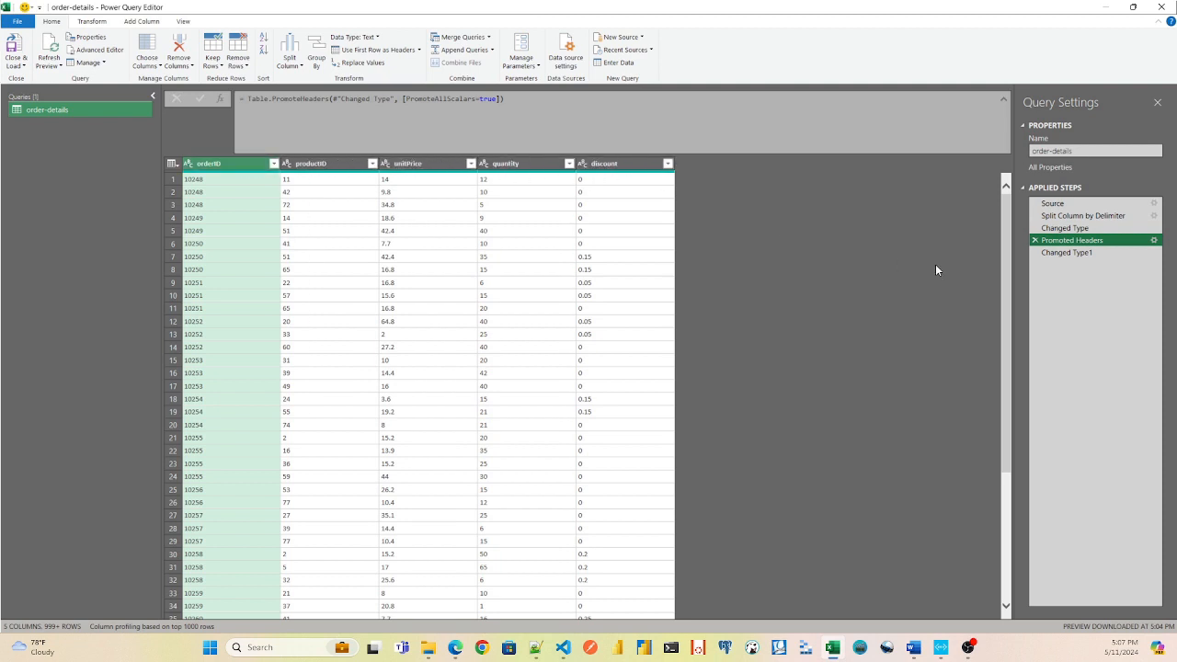
pyautogui.click(1049, 253)
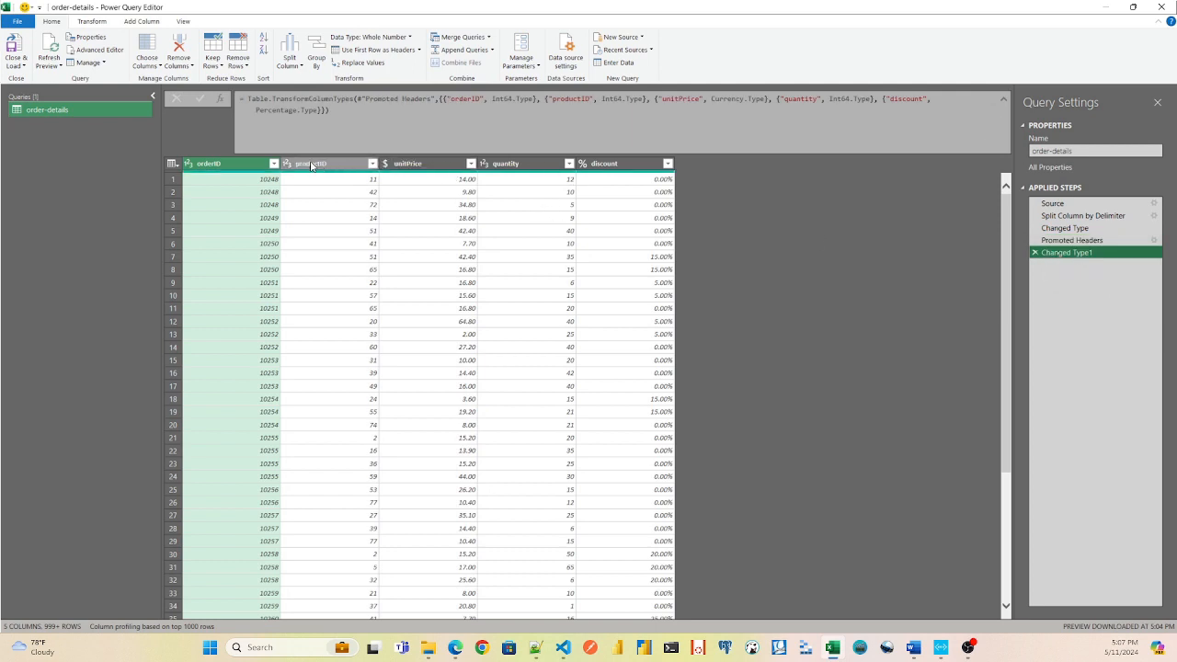
pyautogui.click(243, 166)
pyautogui.click(1056, 203)
pyautogui.click(1068, 219)
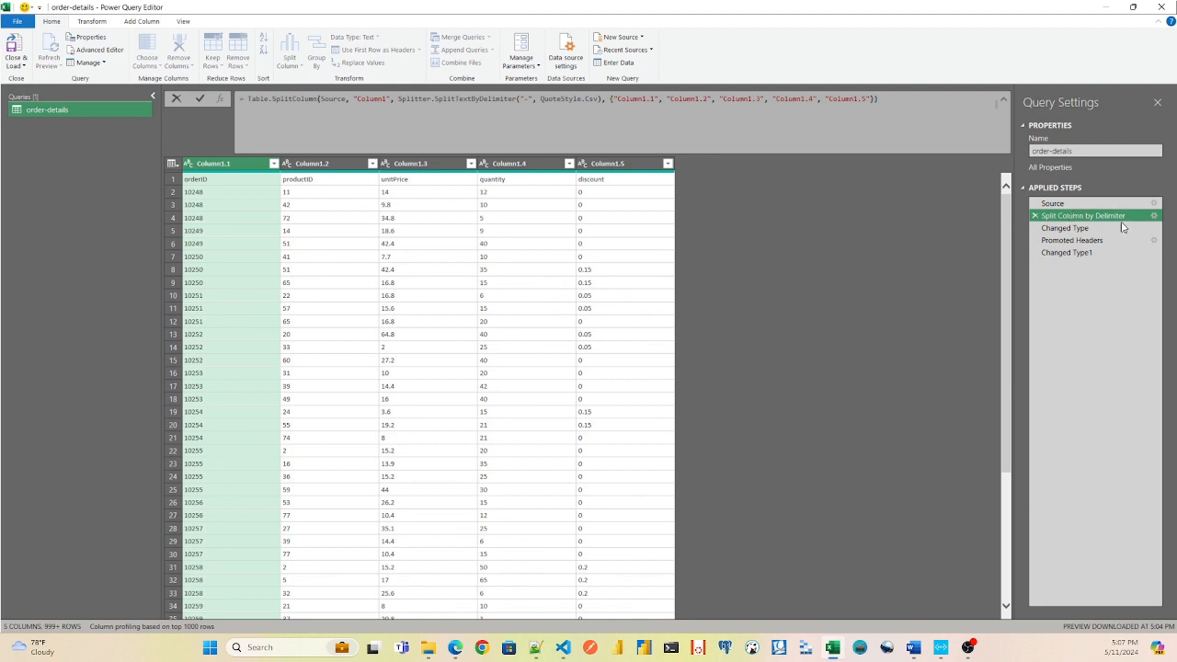
pyautogui.click(1067, 252)
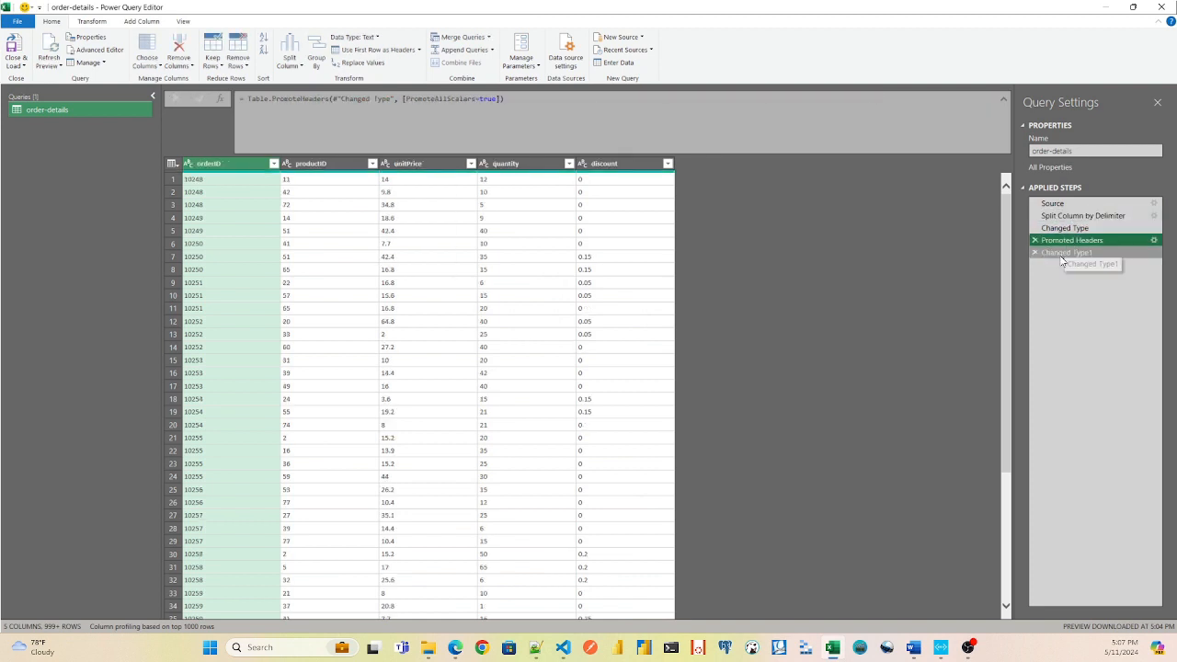
# Open the order-details query's M code in the Advanced Editor and examine the full script and its Source line.
pyautogui.click(1058, 202)
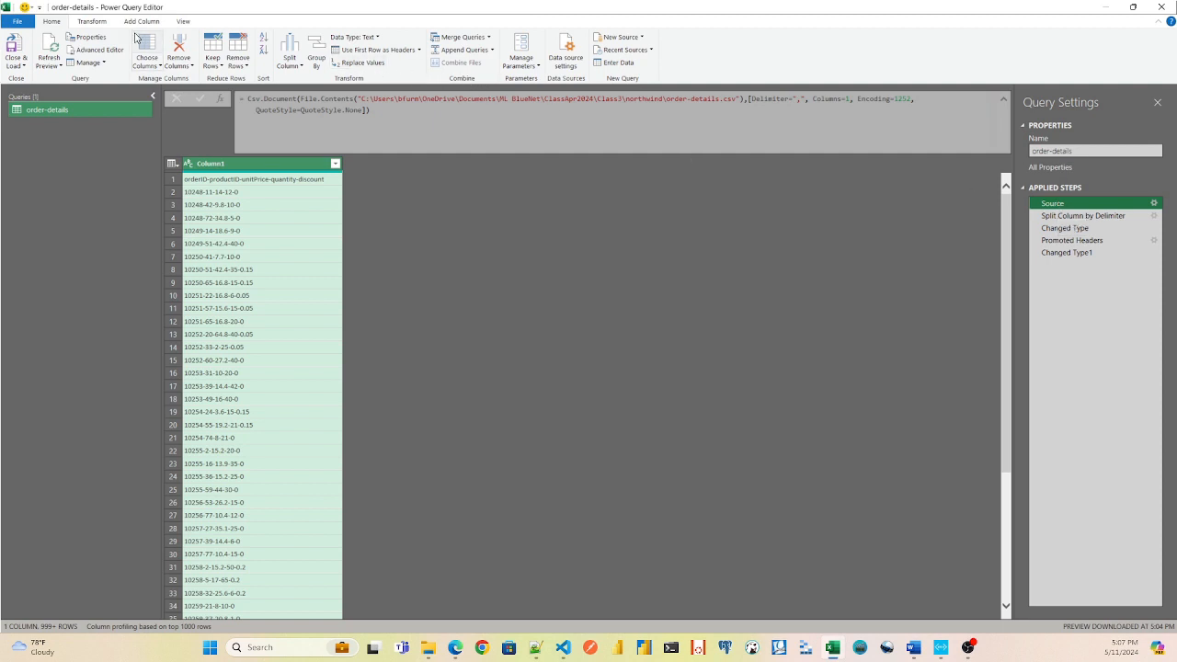
pyautogui.click(92, 52)
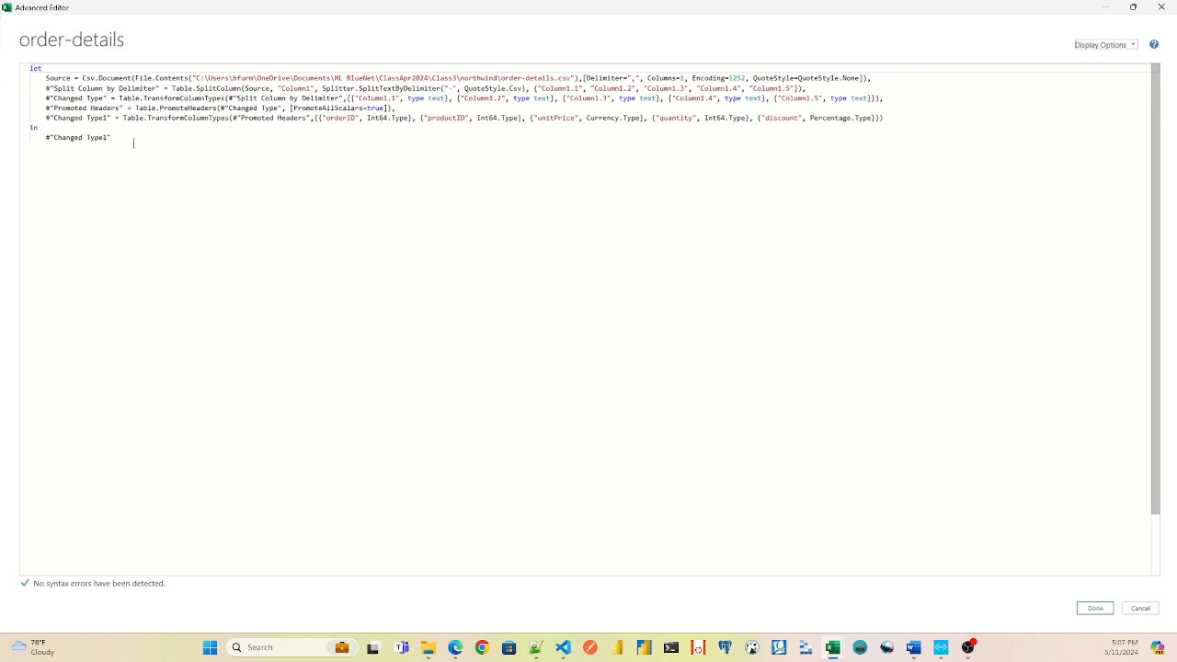
pyautogui.moveTo(133, 142); pyautogui.dragTo(12, 67)
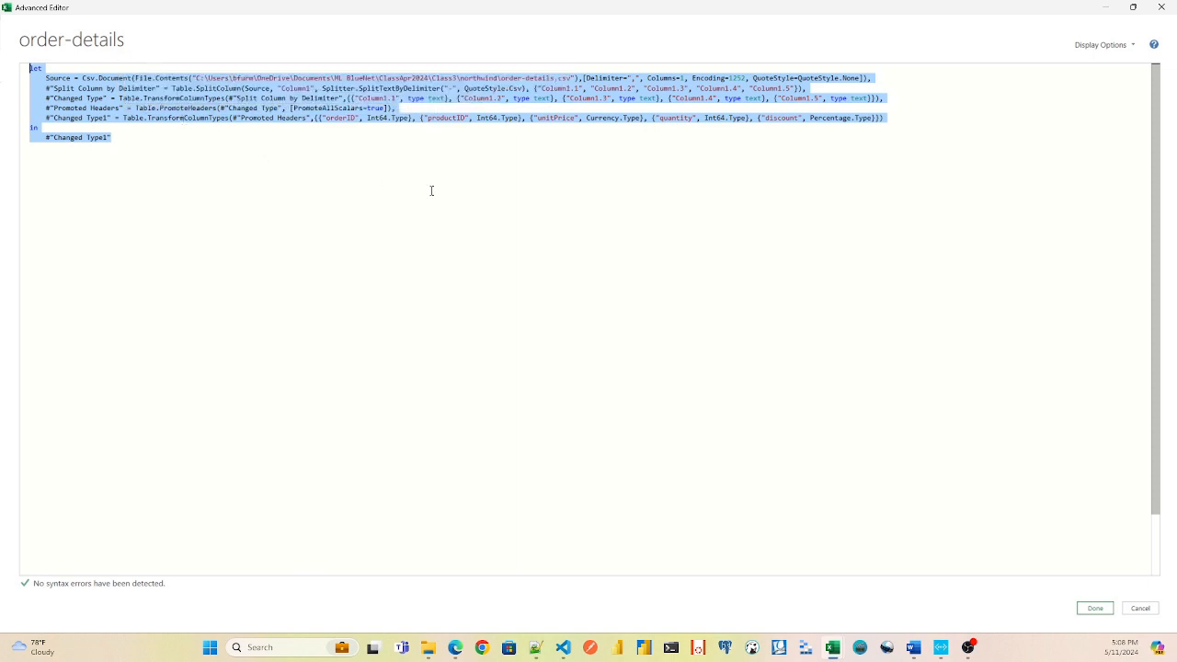
pyautogui.click(481, 163)
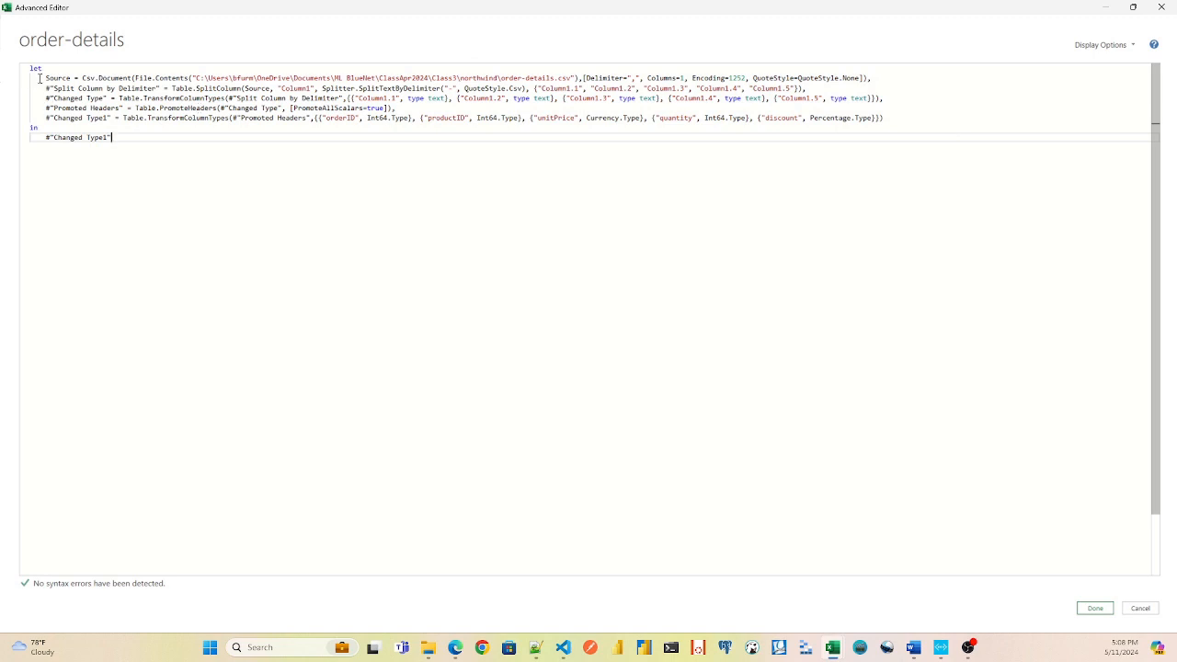
pyautogui.moveTo(39, 78); pyautogui.dragTo(885, 80)
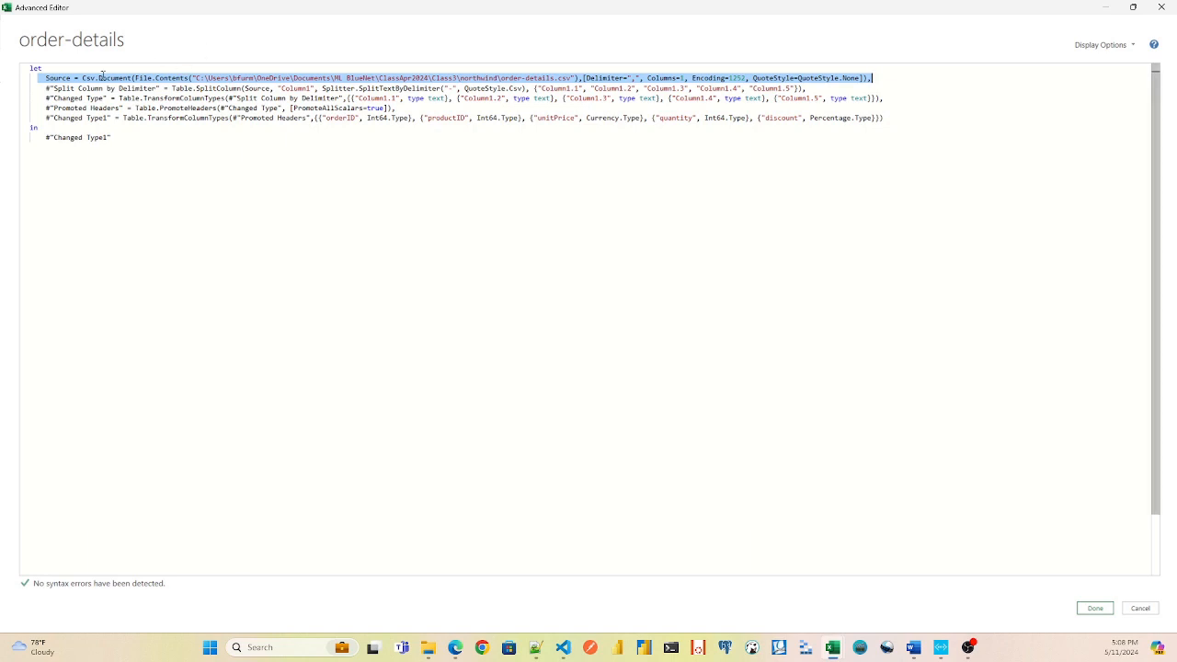
pyautogui.click(49, 78)
pyautogui.doubleClick(53, 78)
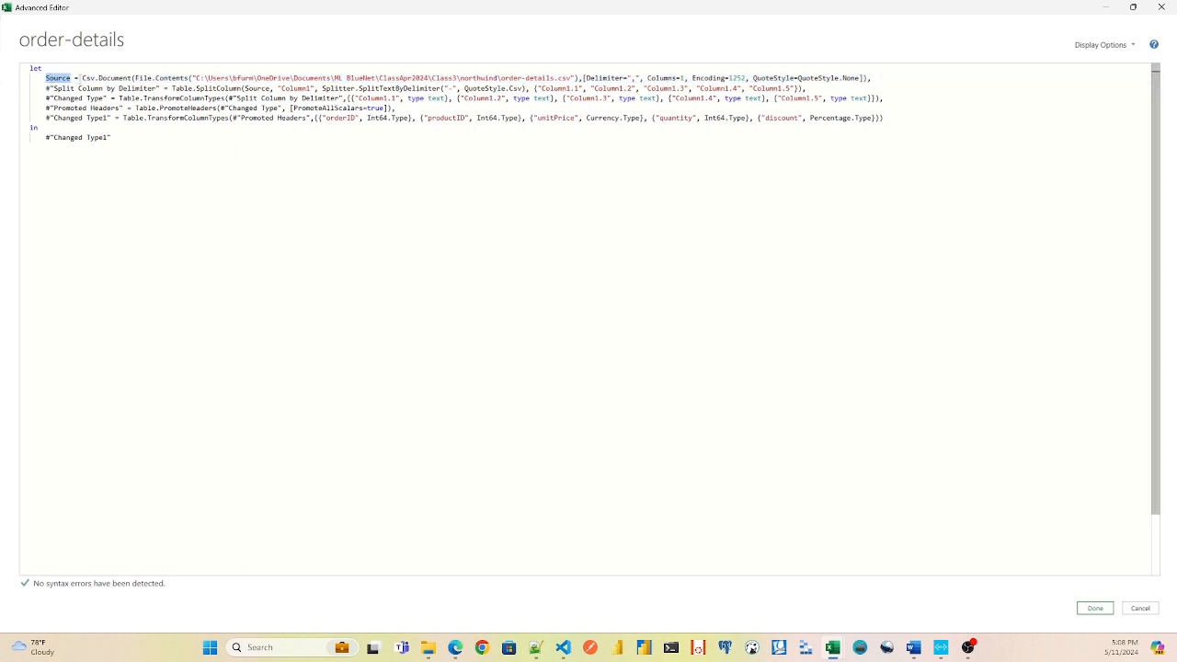
pyautogui.moveTo(76, 78); pyautogui.dragTo(281, 78)
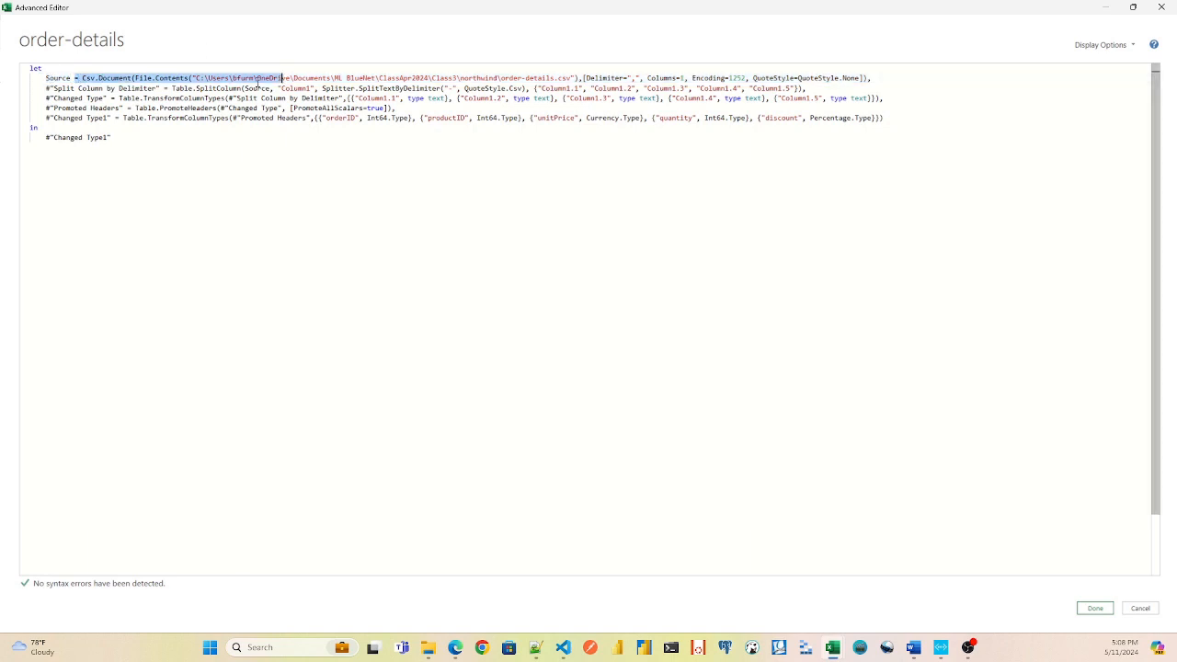
pyautogui.click(54, 78)
pyautogui.doubleClick(53, 79)
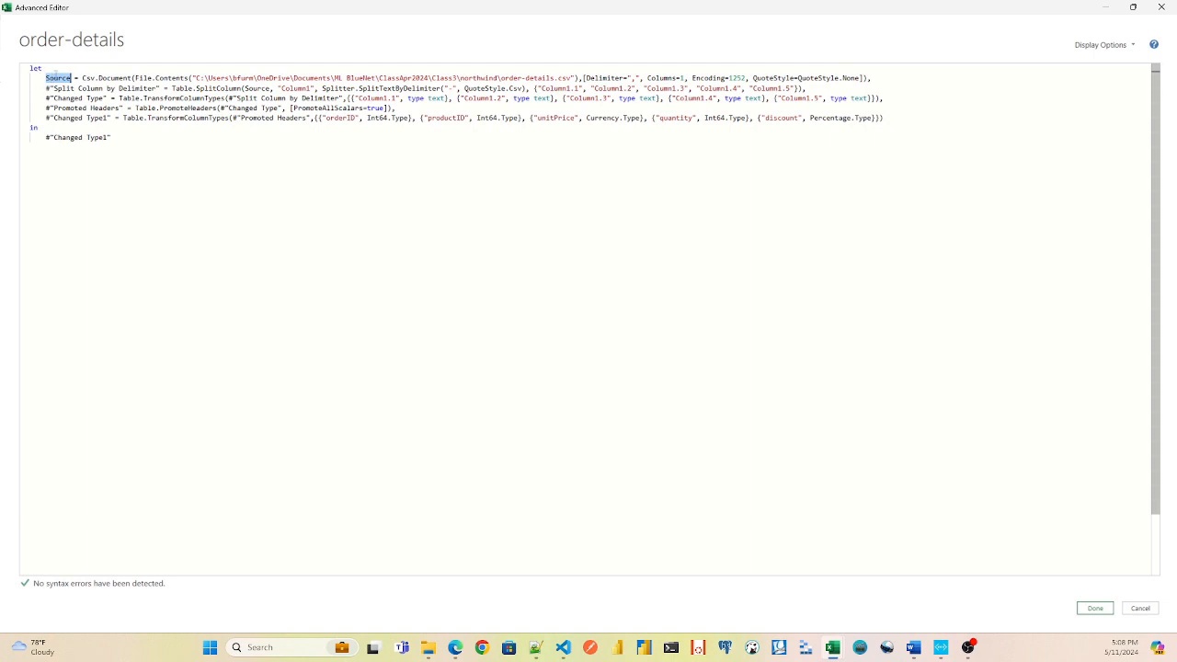
# Trace how the Split Column by Delimiter line references Source and how the Changed Type line references the split.
pyautogui.doubleClick(267, 89)
pyautogui.moveTo(35, 88); pyautogui.dragTo(158, 88)
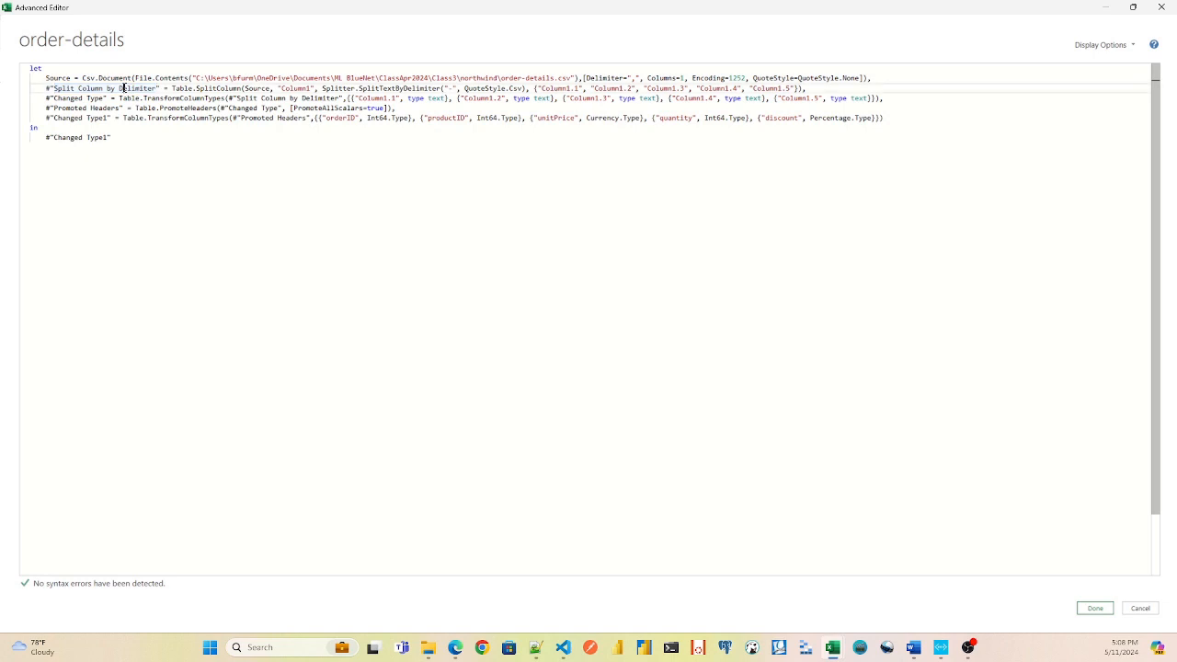
pyautogui.doubleClick(157, 88)
pyautogui.click(279, 98)
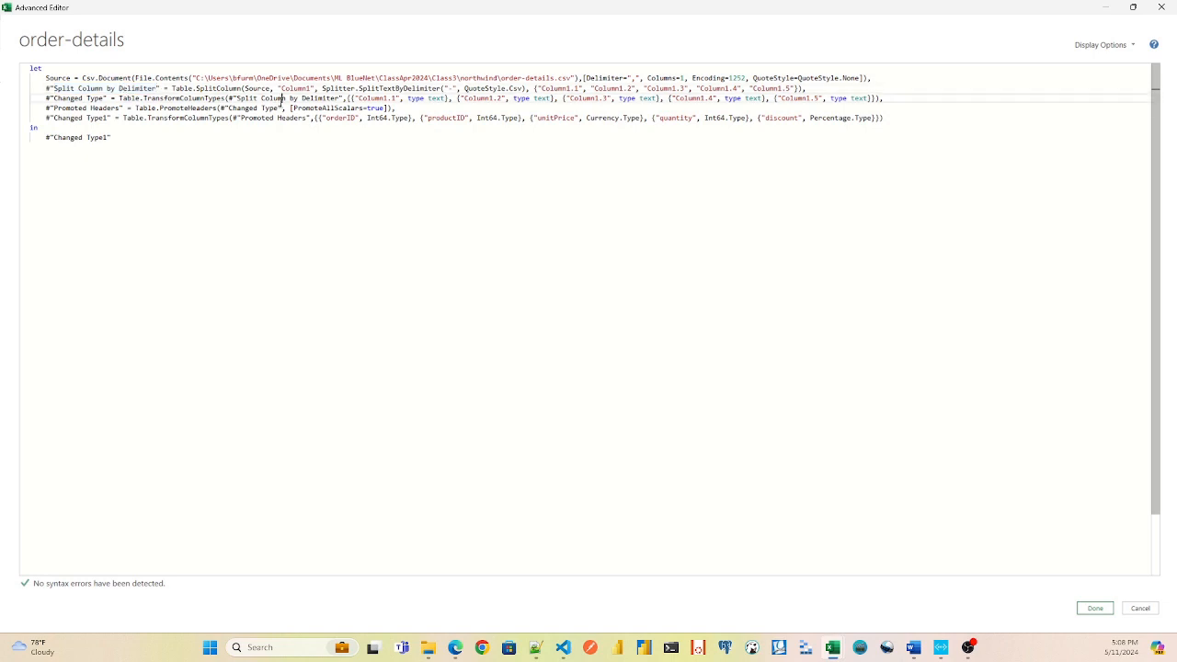
pyautogui.moveTo(280, 98)
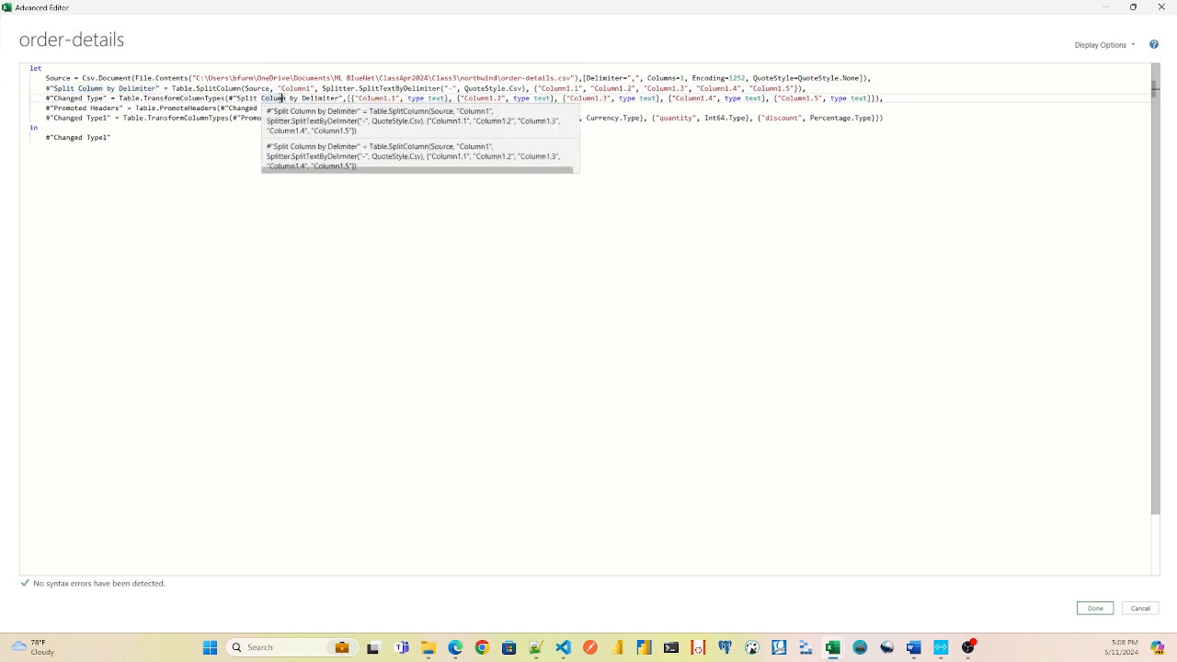
pyautogui.doubleClick(69, 97)
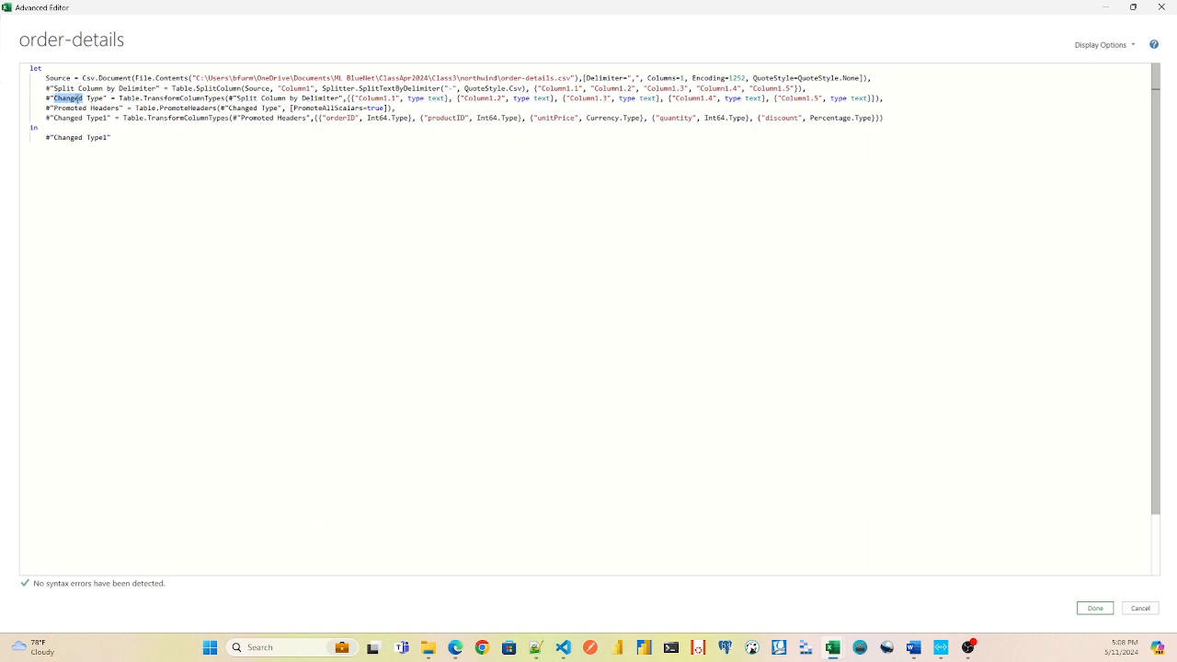
# Examine the Promoted Headers line of the M code and its reference to Changed Type.
pyautogui.doubleClick(269, 107)
pyautogui.moveTo(74, 108); pyautogui.dragTo(354, 109)
pyautogui.click(193, 116)
pyautogui.doubleClick(193, 117)
pyautogui.click(194, 108)
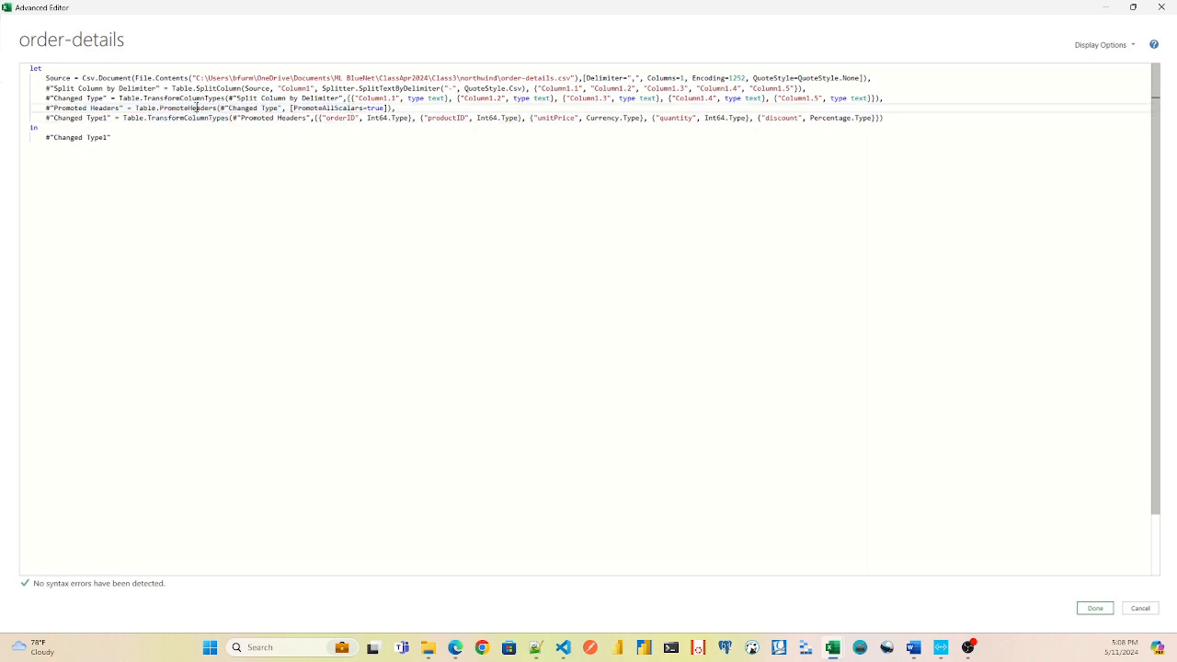
pyautogui.doubleClick(72, 107)
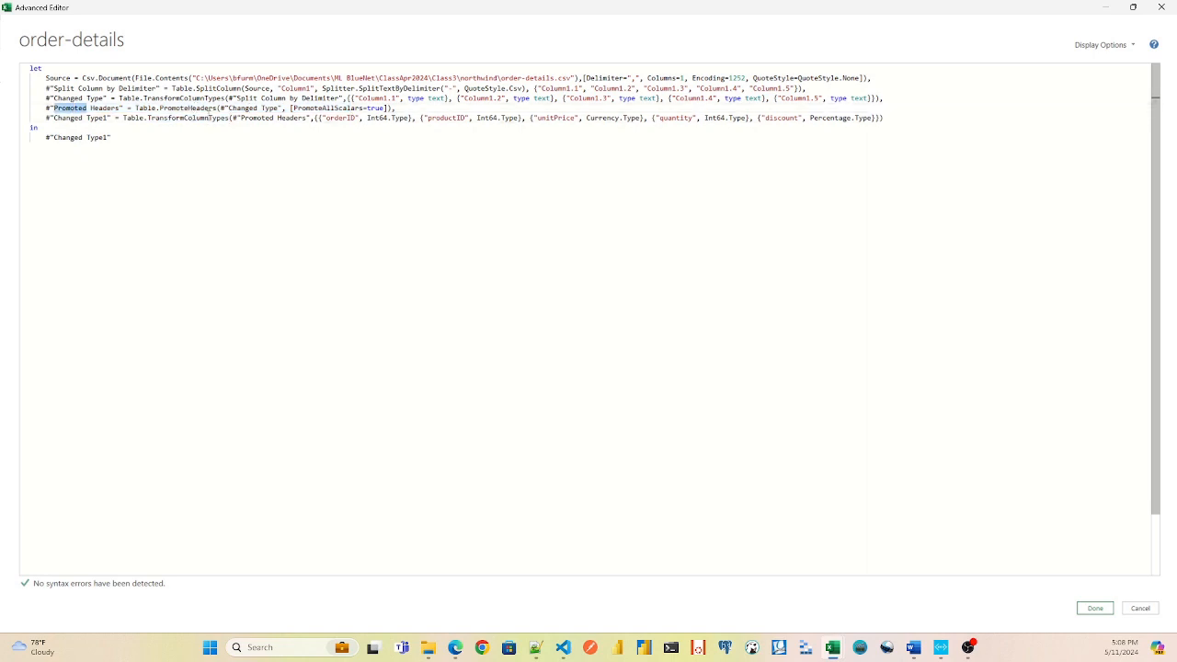
# Examine the Changed Type1 line and the script's in output, and close the Advanced Editor without changes.
pyautogui.doubleClick(222, 118)
pyautogui.doubleClick(281, 118)
pyautogui.doubleClick(72, 117)
pyautogui.moveTo(114, 138); pyautogui.dragTo(41, 136)
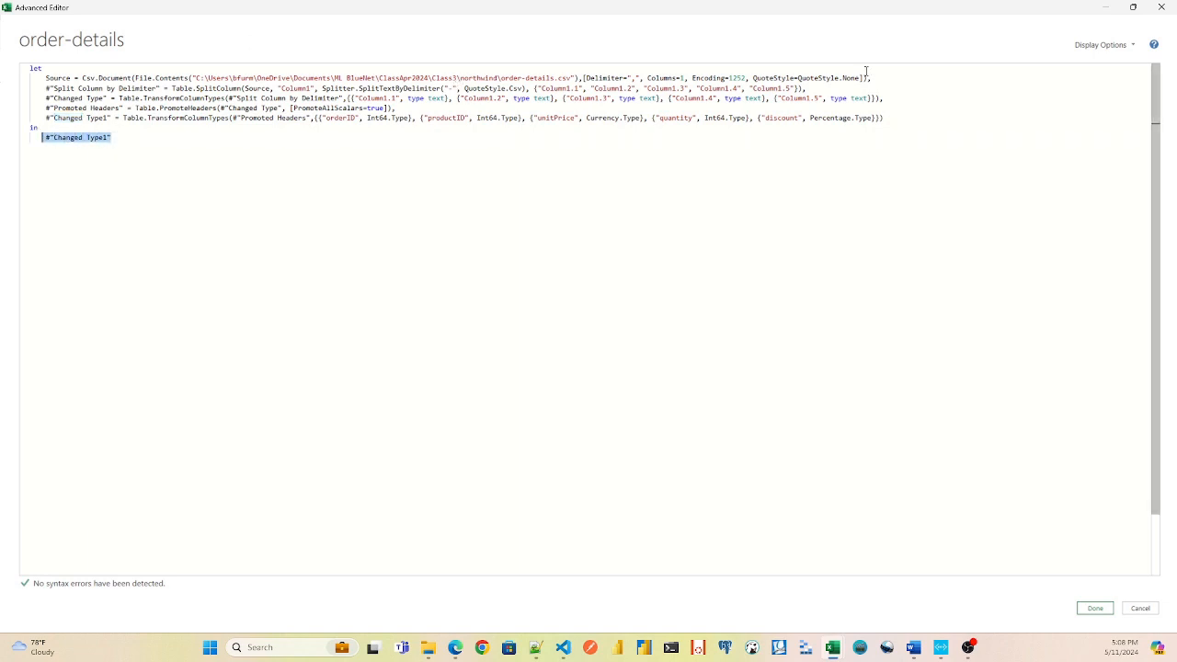
pyautogui.click(1162, 8)
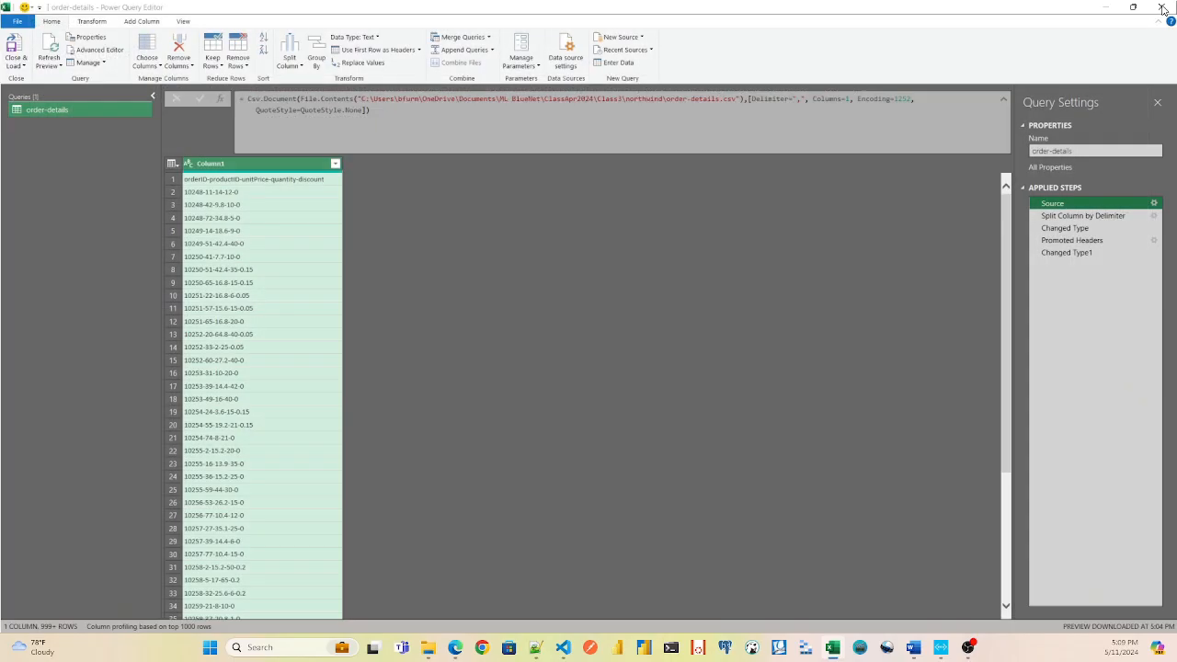
# Rename the last applied step, Changed Type1, as "Changed Types To Currency".
pyautogui.click(1056, 253)
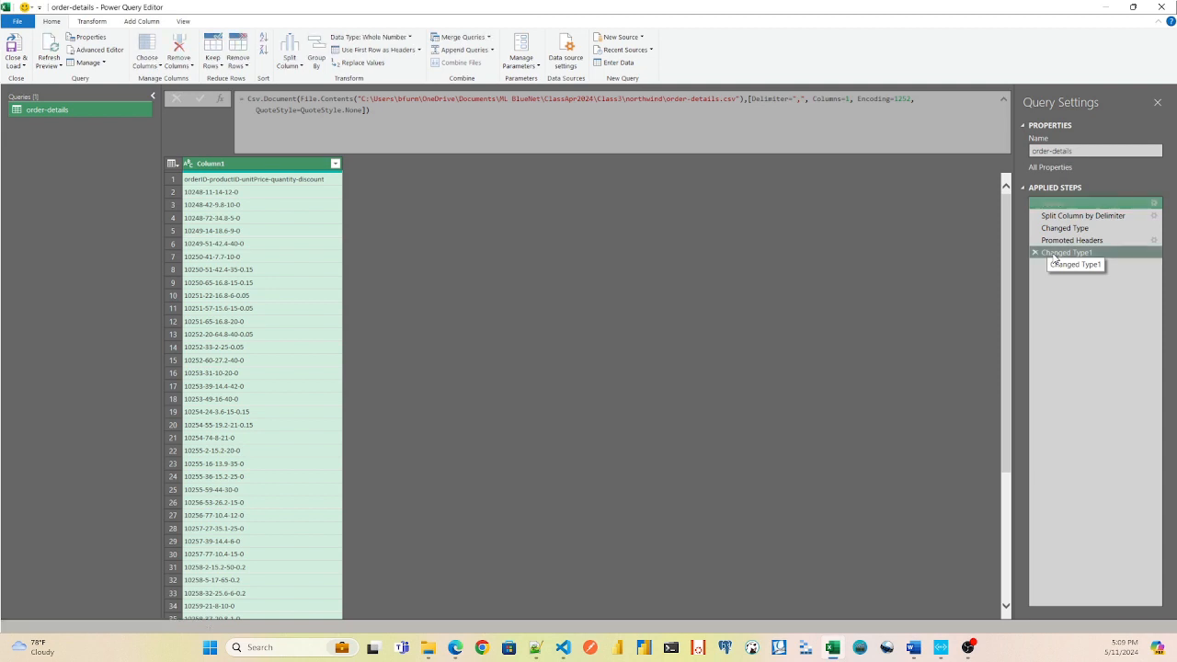
pyautogui.rightClick(1057, 255)
pyautogui.click(1083, 274)
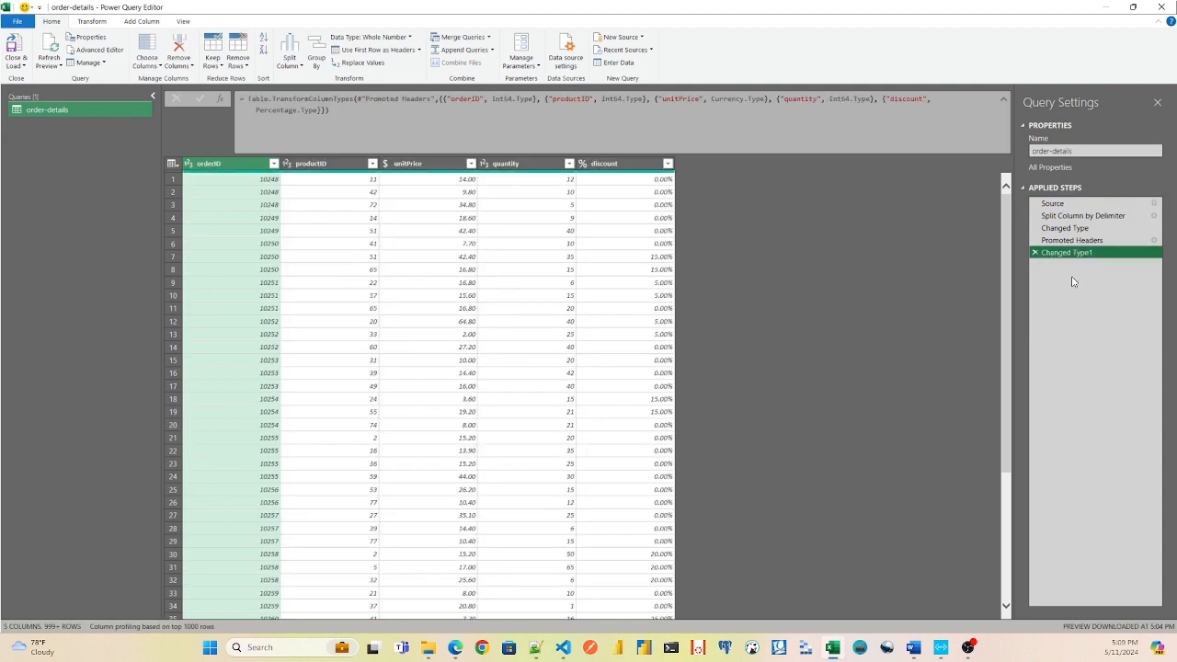
pyautogui.click(1103, 250)
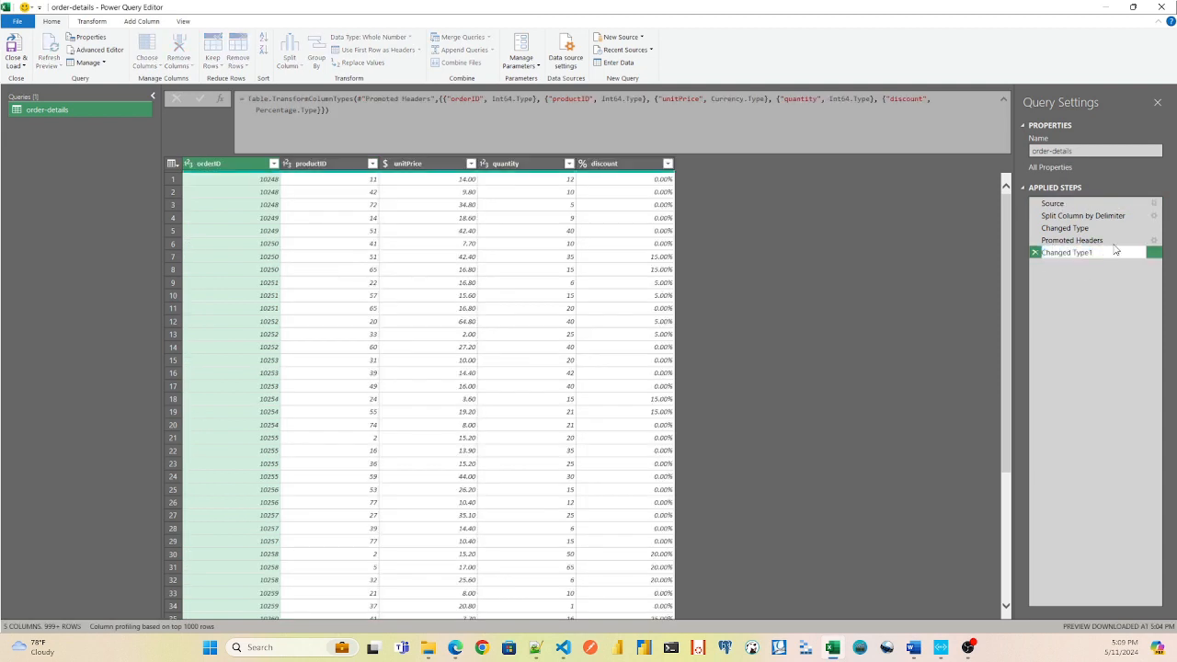
pyautogui.press('BackSpace')
pyautogui.press('BackSpace')
pyautogui.press('BackSpace')
pyautogui.press('BackSpace')
pyautogui.press('BackSpace')
pyautogui.write('Types To Currency')
pyautogui.press('Return')
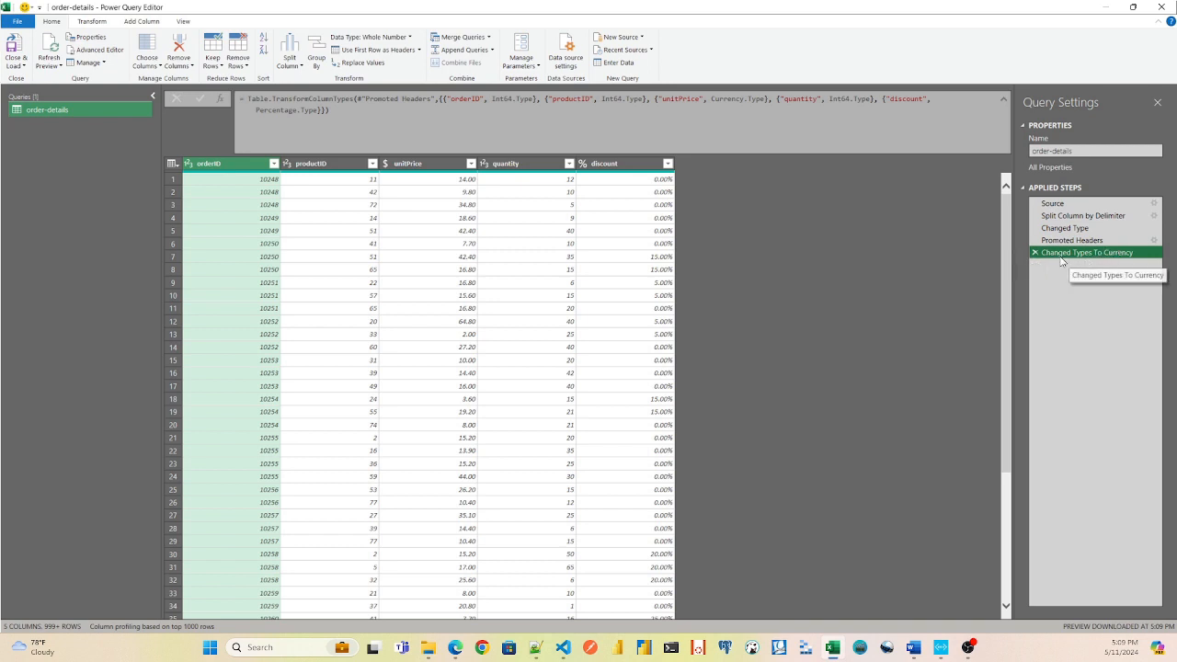
pyautogui.moveTo(1065, 257)
pyautogui.mouseDown()
pyautogui.moveTo(1068, 210)
pyautogui.moveTo(1065, 247)
pyautogui.moveTo(1051, 257)
pyautogui.mouseUp()
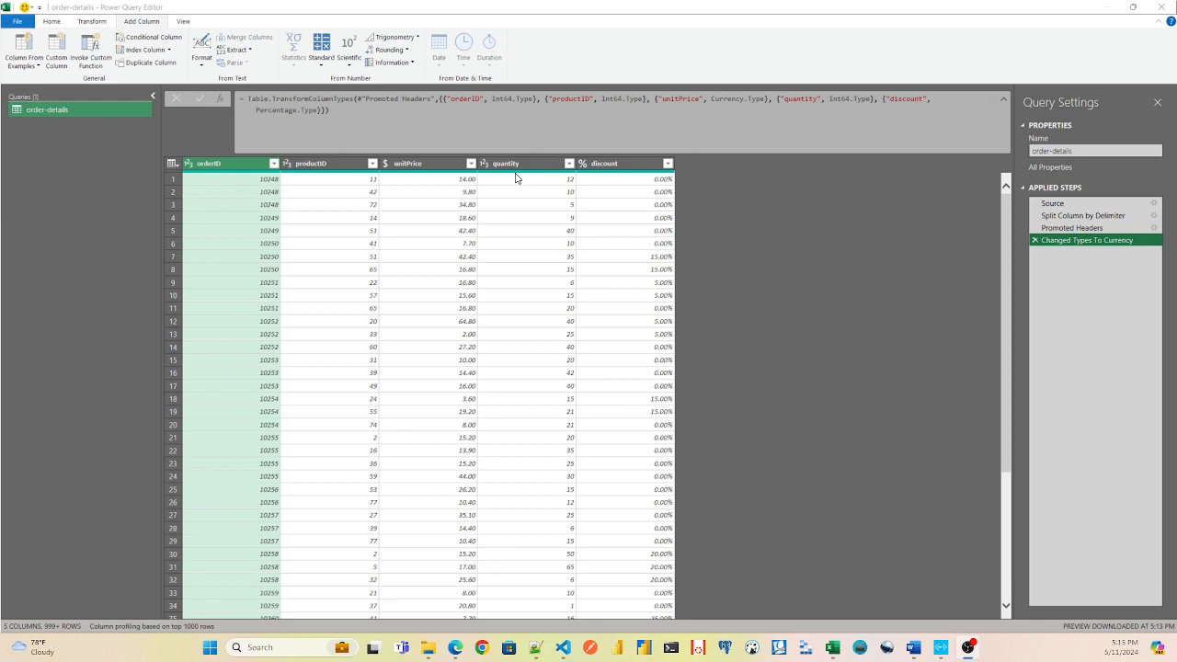
# Start a custom column in the order-details query and name it "Amount Before Discount".
pyautogui.click(622, 164)
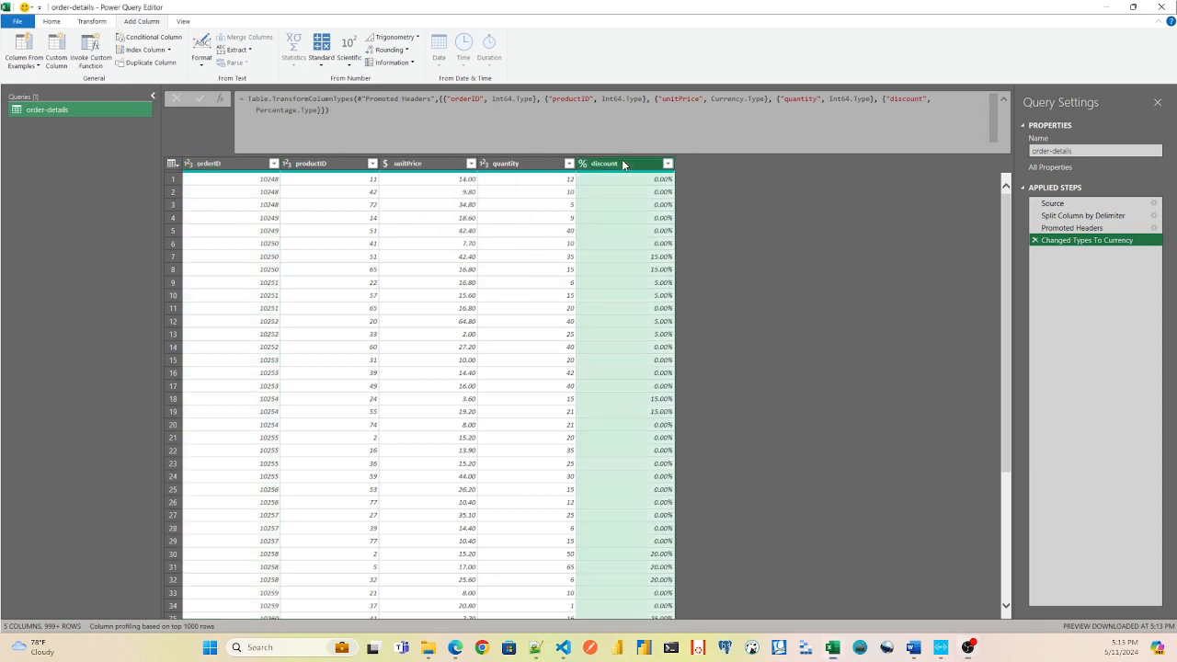
pyautogui.click(57, 48)
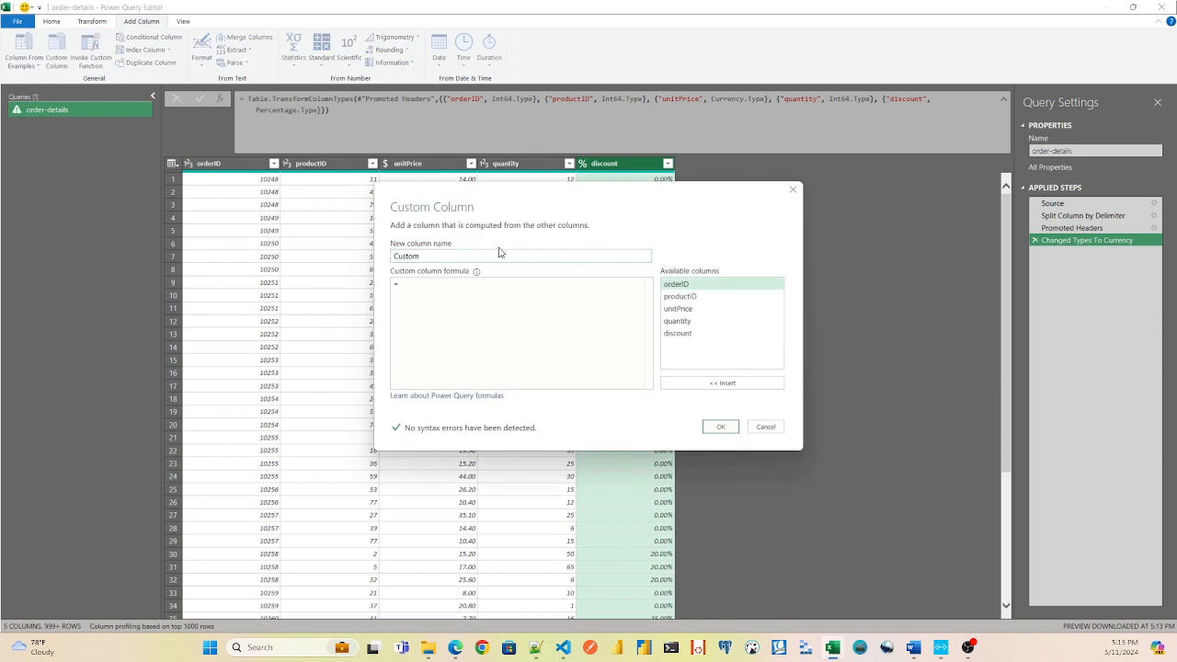
pyautogui.doubleClick(435, 256)
pyautogui.press('BackSpace')
pyautogui.write('Price P')
pyautogui.write('efore Discount')
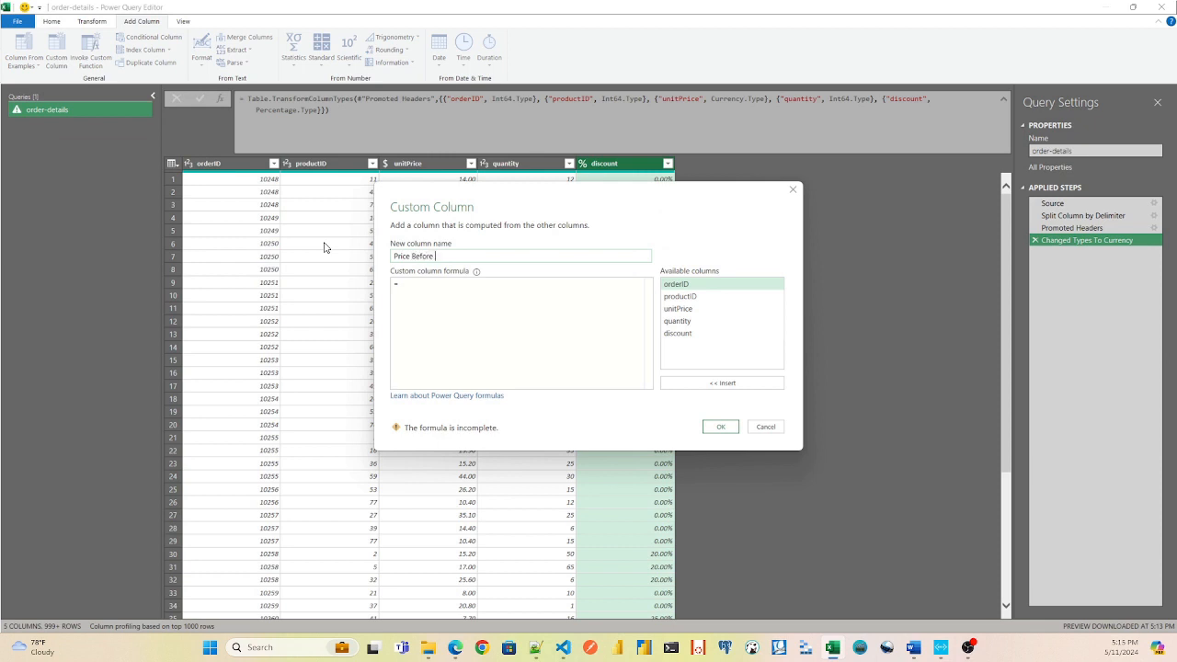
pyautogui.press('BackSpace')
pyautogui.press('BackSpace')
pyautogui.press('BackSpace')
pyautogui.press('BackSpace')
pyautogui.press('BackSpace')
pyautogui.press('BackSpace')
pyautogui.press('BackSpace')
pyautogui.press('BackSpace')
pyautogui.press('BackSpace')
pyautogui.press('BackSpace')
pyautogui.press('BackSpace')
pyautogui.press('BackSpace')
pyautogui.press('BackSpace')
pyautogui.press('BackSpace')
pyautogui.press('BackSpace')
pyautogui.press('BackSpace')
pyautogui.press('BackSpace')
pyautogui.press('BackSpace')
pyautogui.press('BackSpace')
pyautogui.press('BackSpace')
pyautogui.write('Amou')
pyautogui.press('Tab')
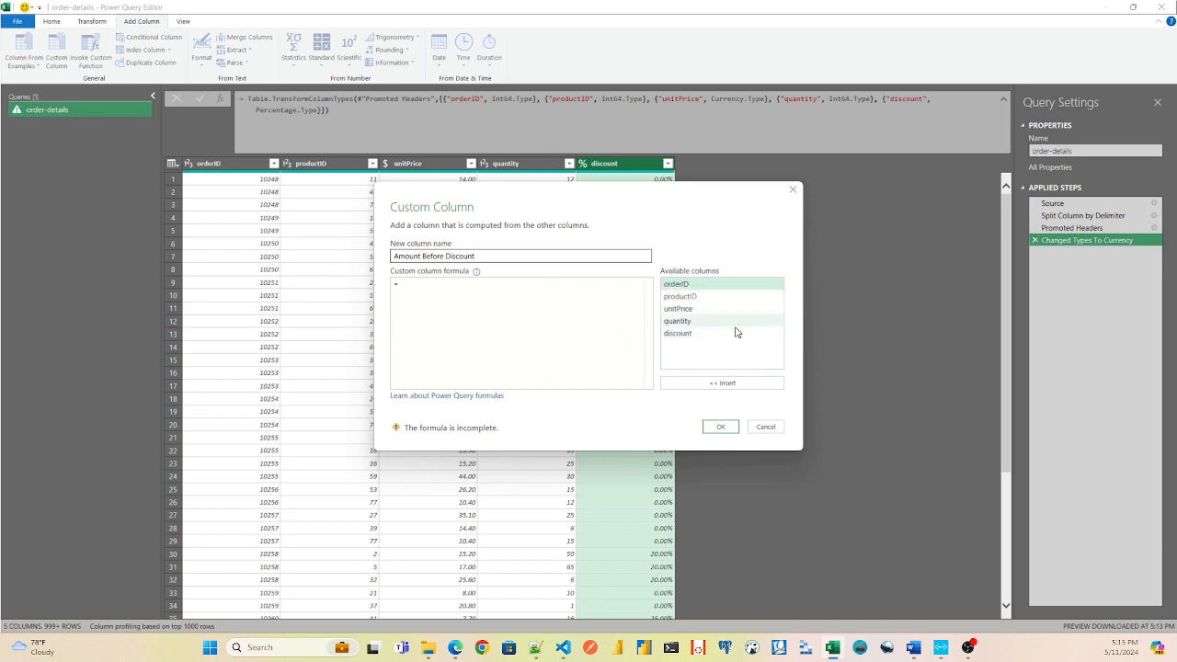
# Add the custom column with the formula [quantity]*[unitPrice] and set its data type to Currency.
pyautogui.doubleClick(682, 321)
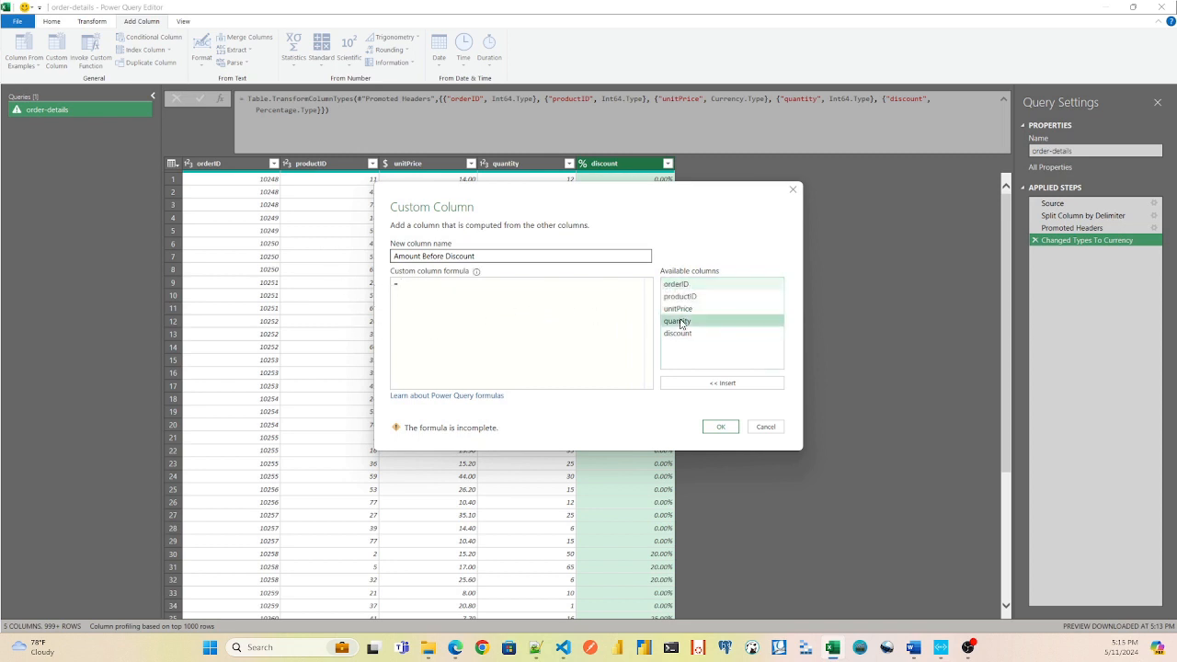
pyautogui.write('*')
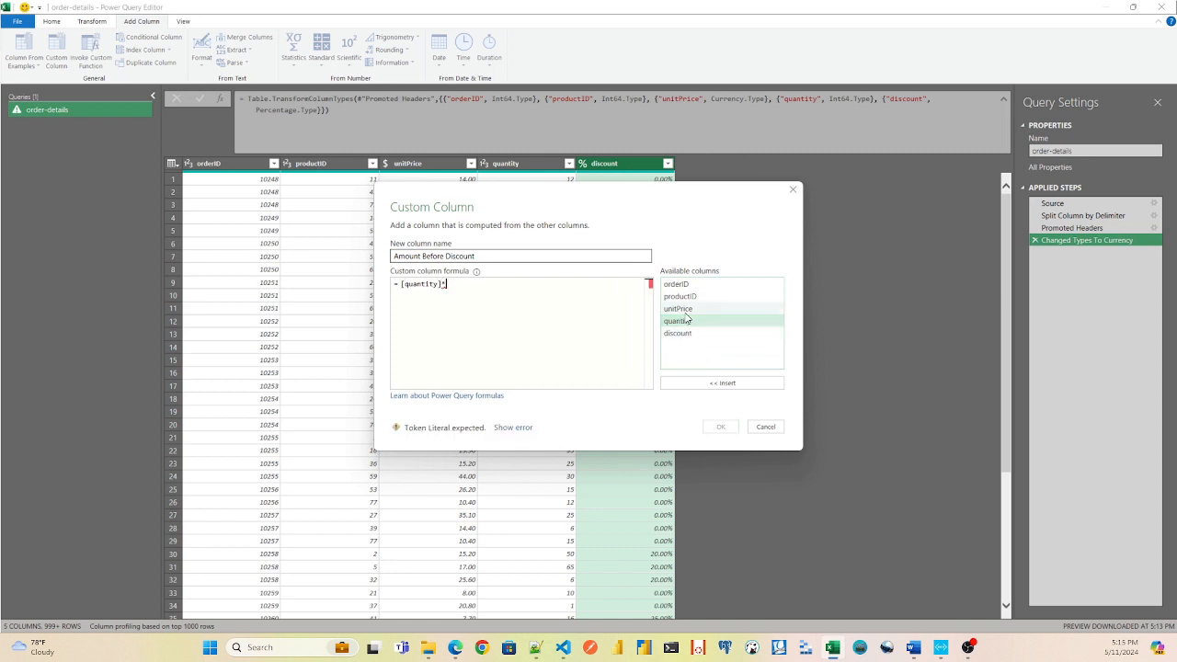
pyautogui.doubleClick(684, 309)
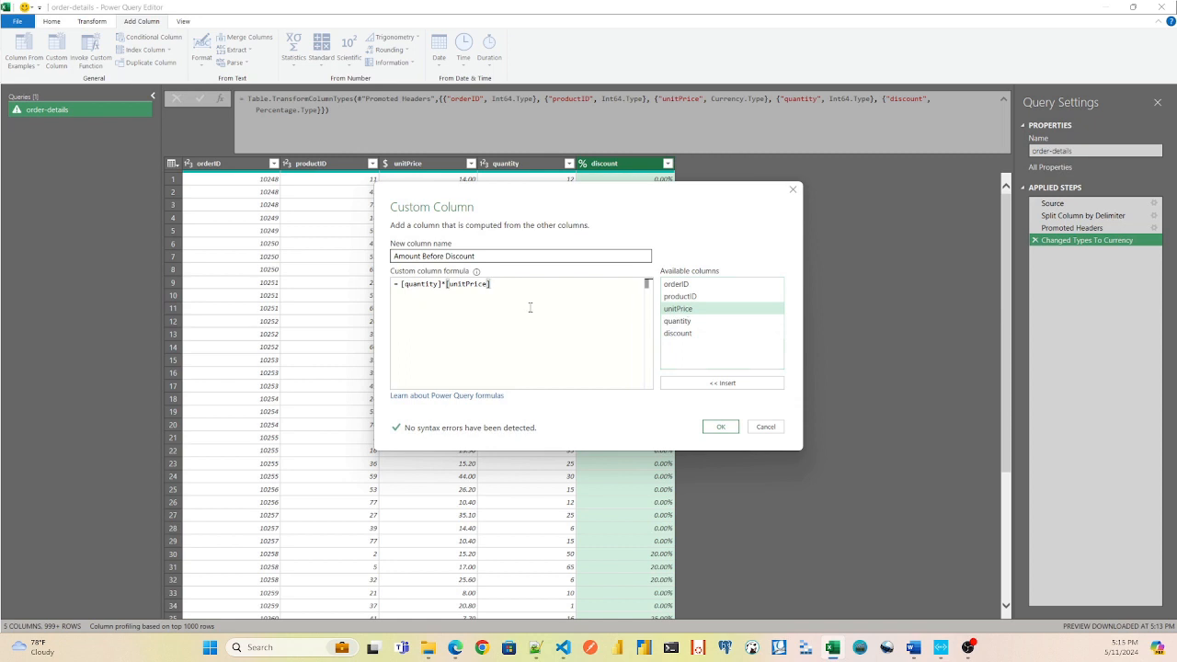
pyautogui.click(721, 428)
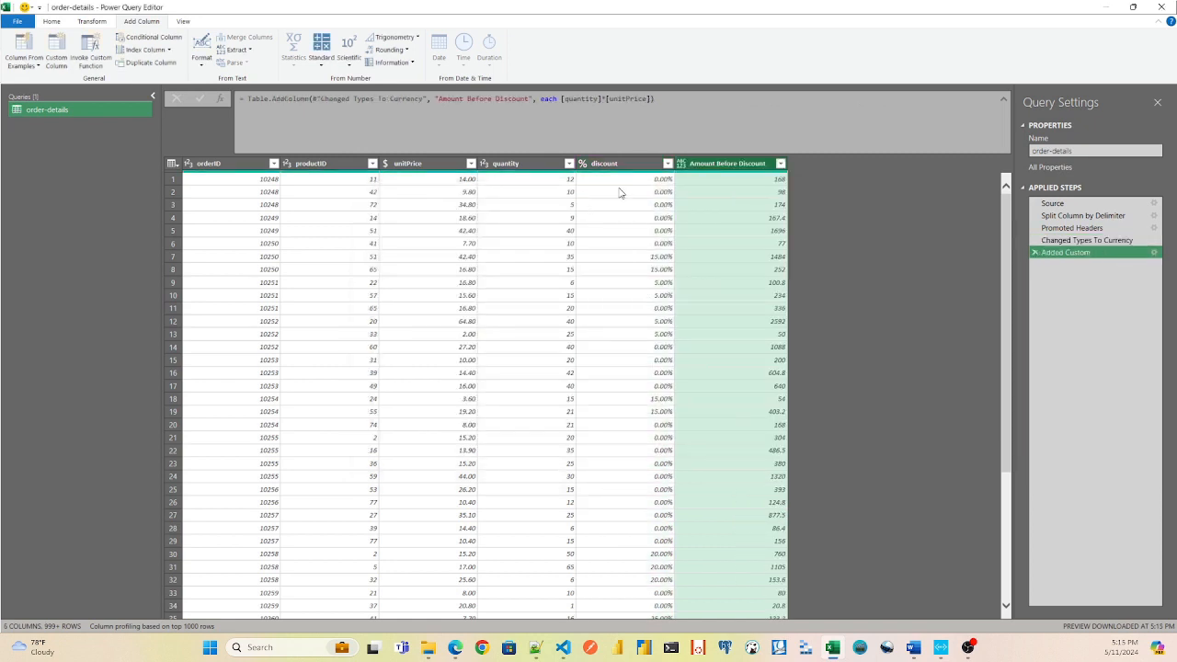
pyautogui.click(682, 164)
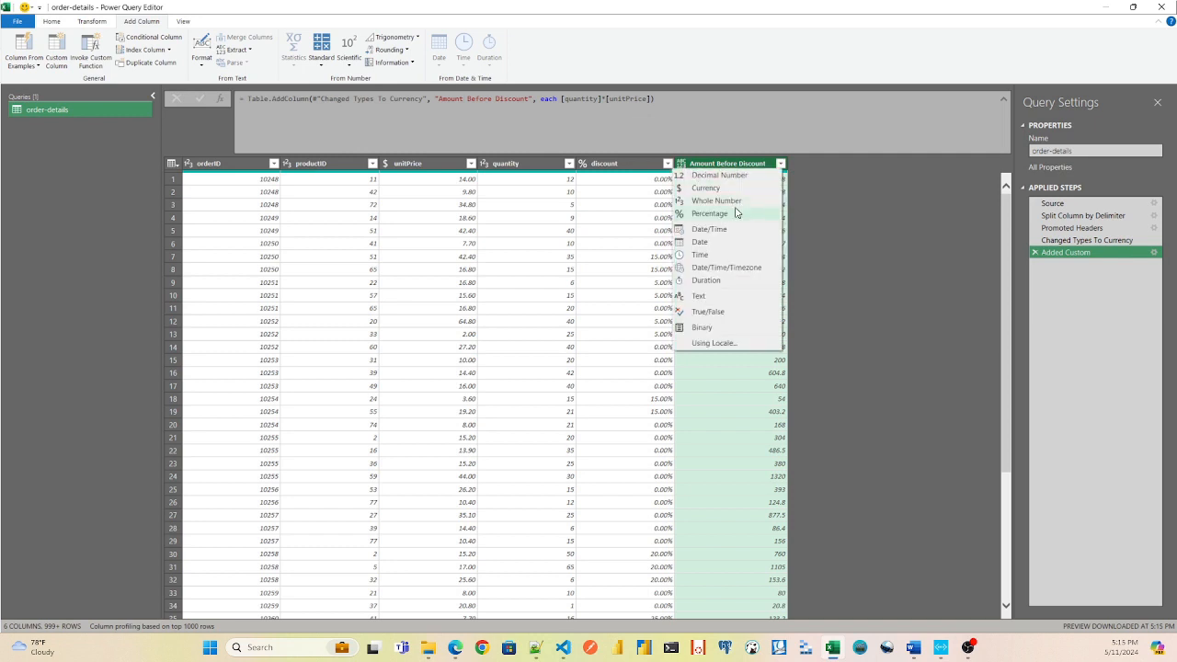
pyautogui.click(724, 189)
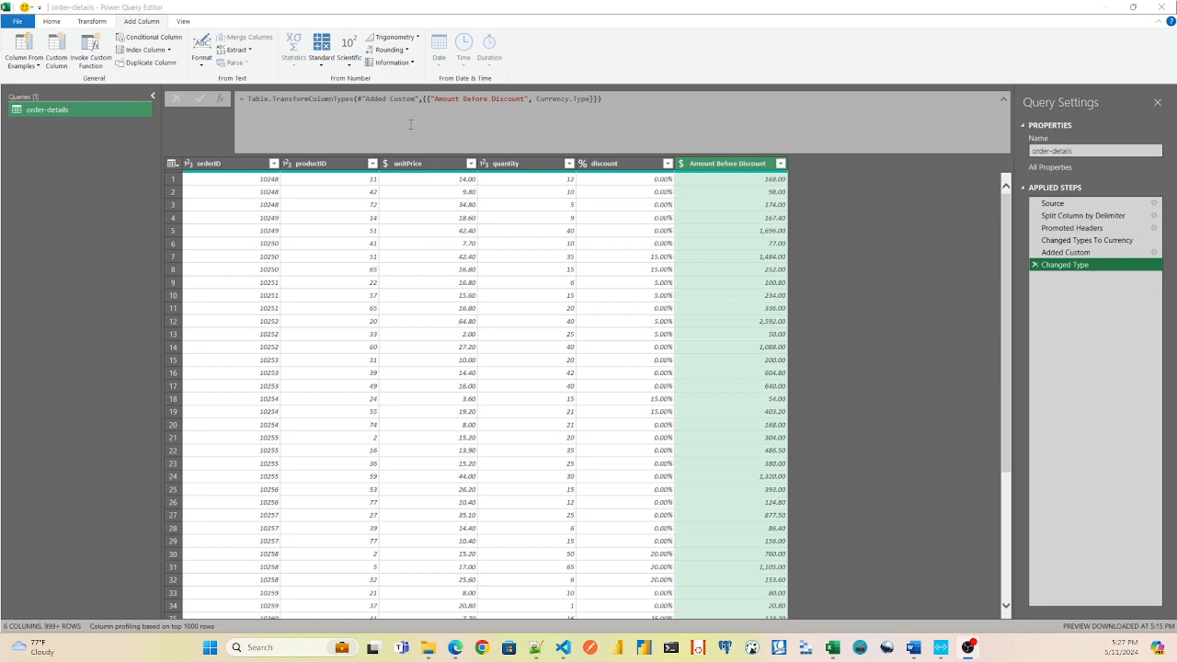
# Start a conditional column whose condition is discount equals 0, with the Amount Before Discount column as its output.
pyautogui.click(142, 40)
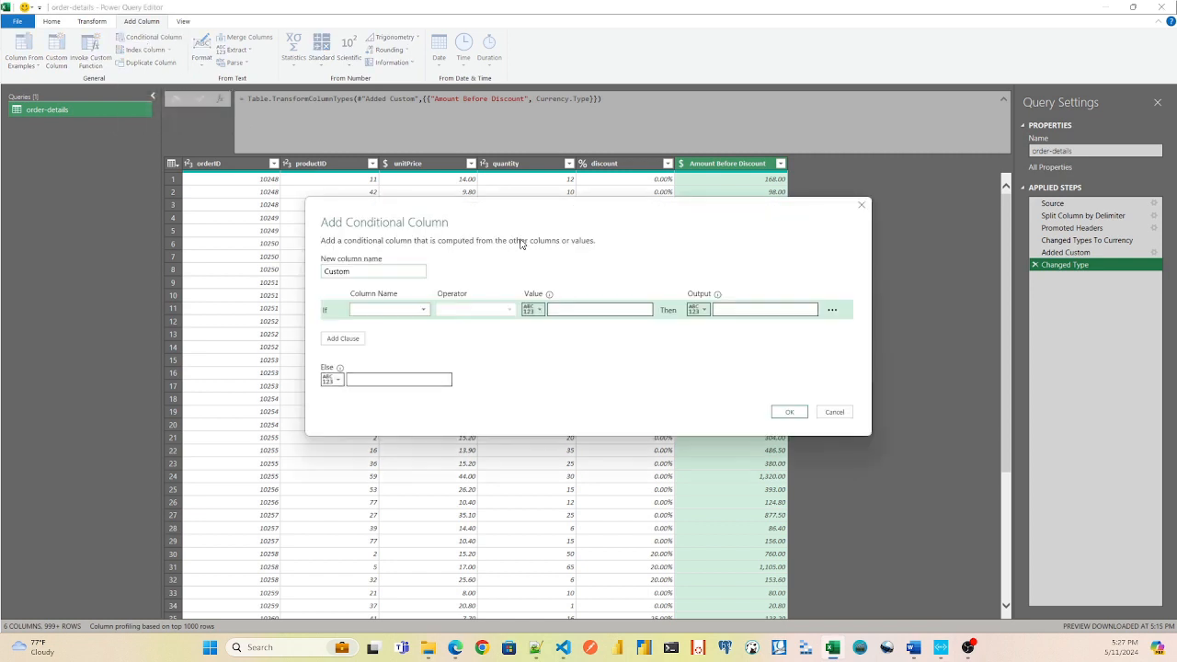
pyautogui.click(424, 310)
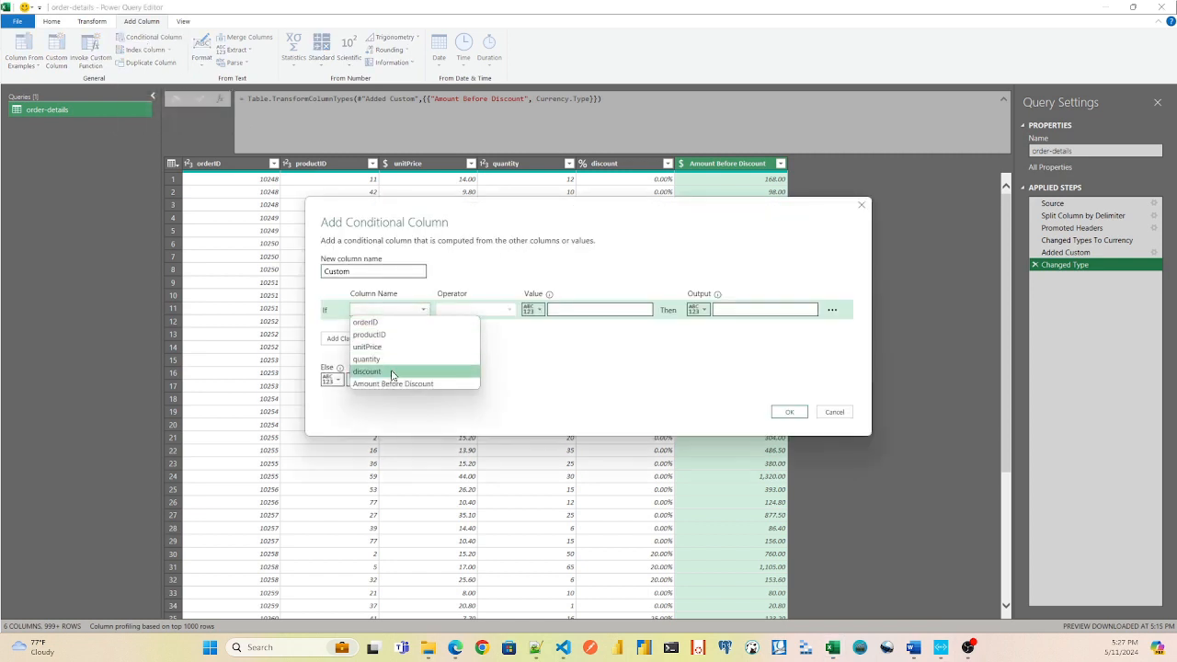
pyautogui.click(367, 371)
pyautogui.click(590, 310)
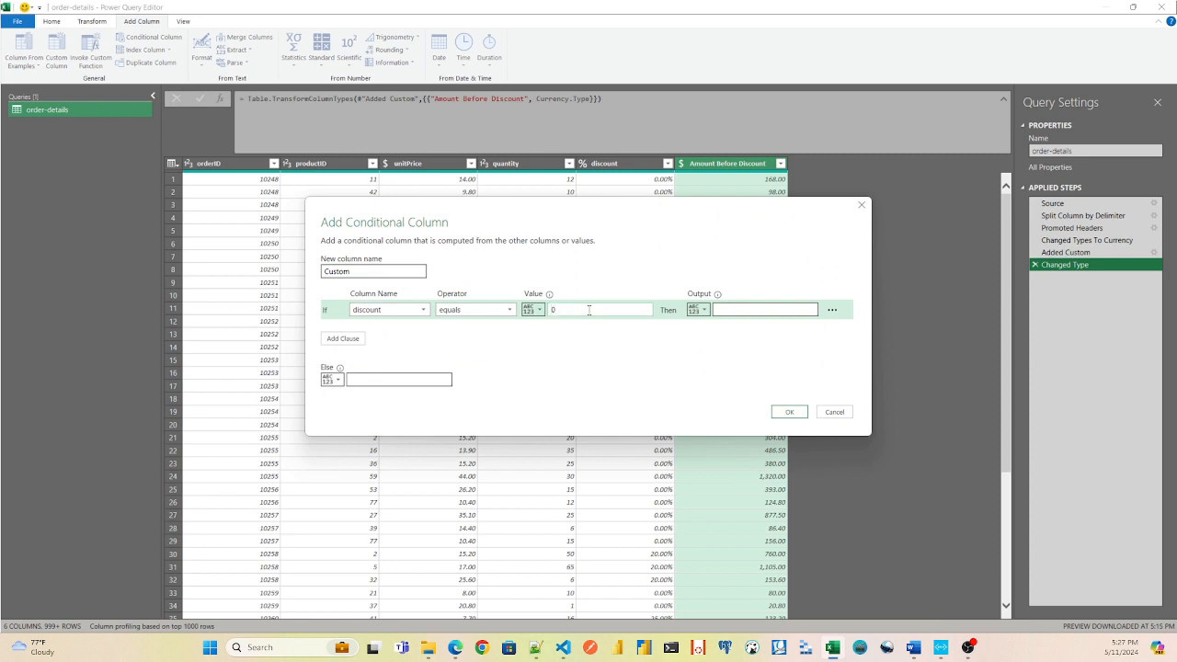
pyautogui.click(701, 310)
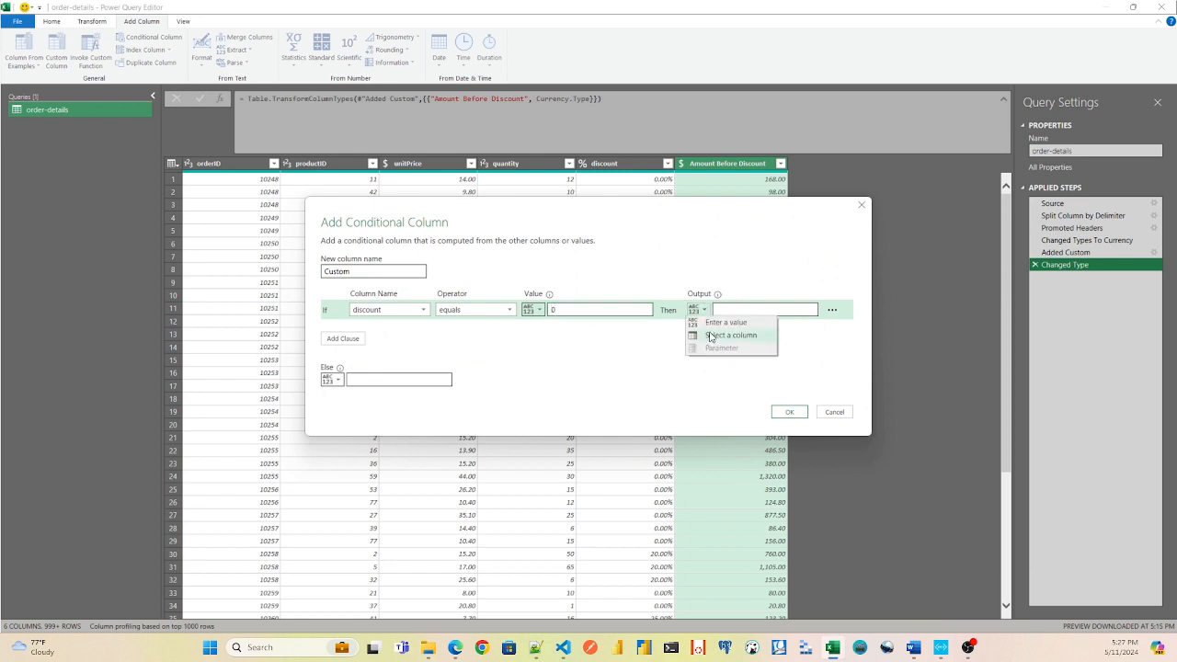
pyautogui.click(711, 337)
pyautogui.click(797, 311)
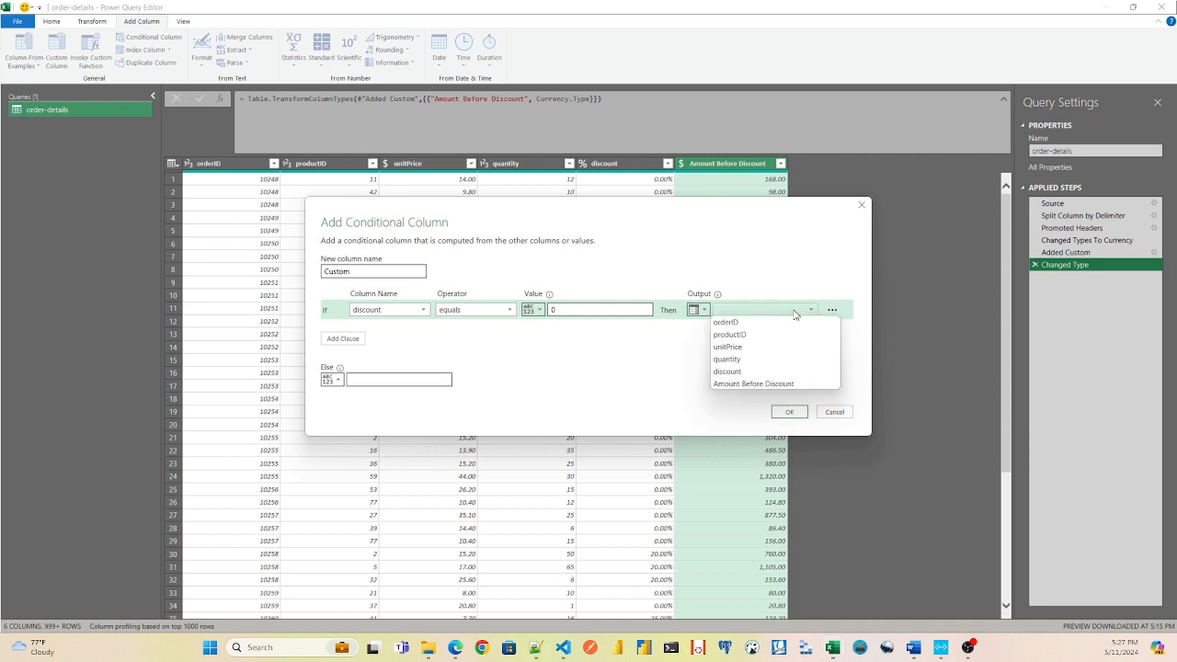
pyautogui.click(752, 384)
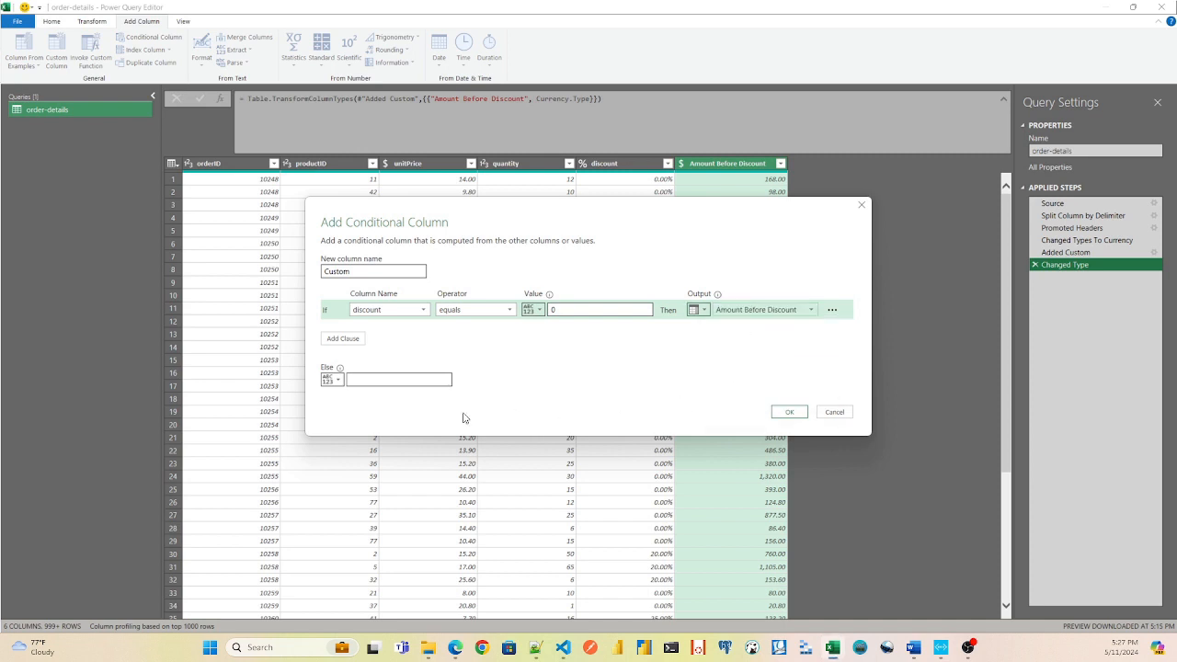
# Set the conditional column's Else output to the discount column and create the column.
pyautogui.click(332, 379)
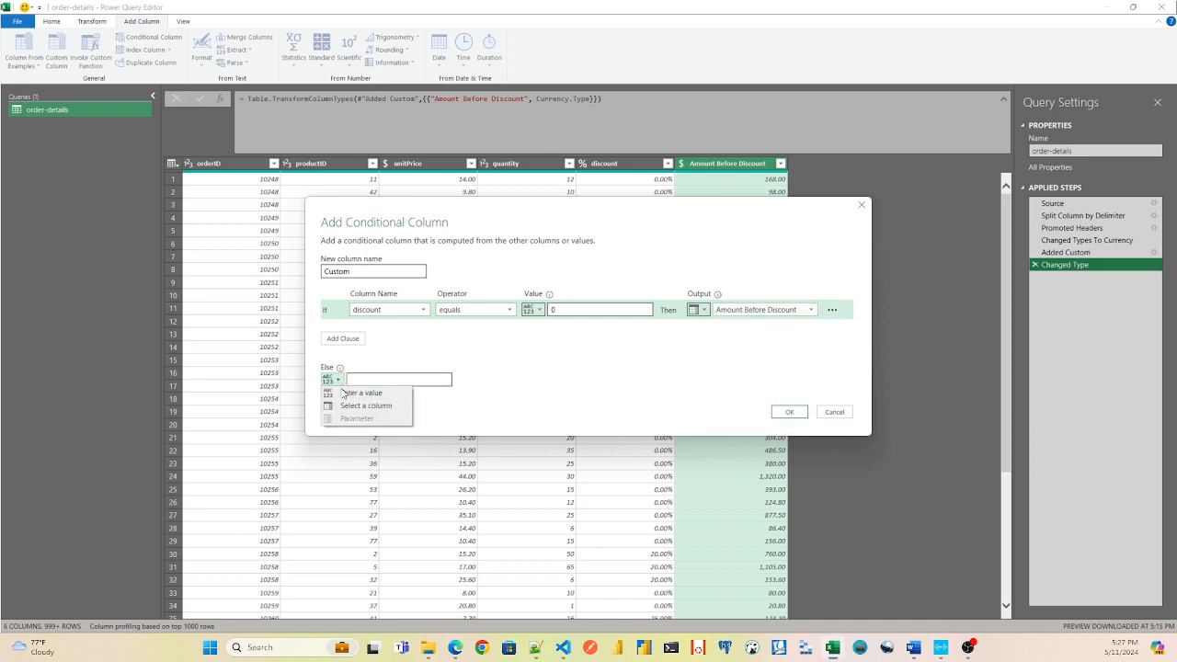
pyautogui.click(350, 410)
pyautogui.click(381, 380)
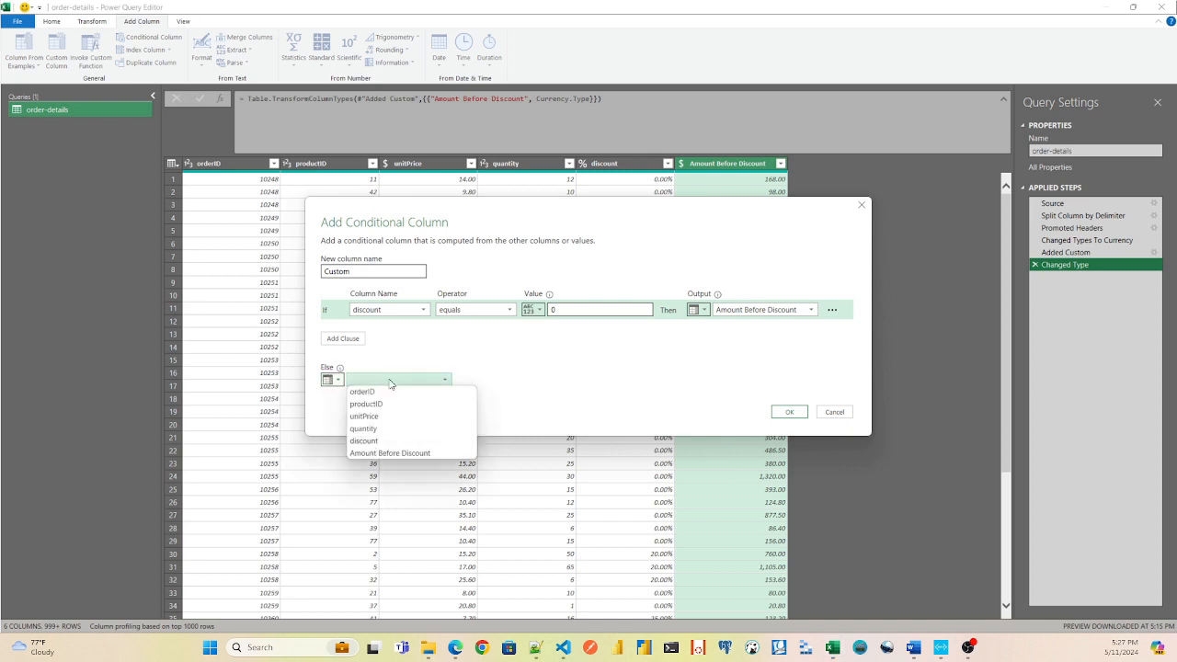
pyautogui.click(379, 443)
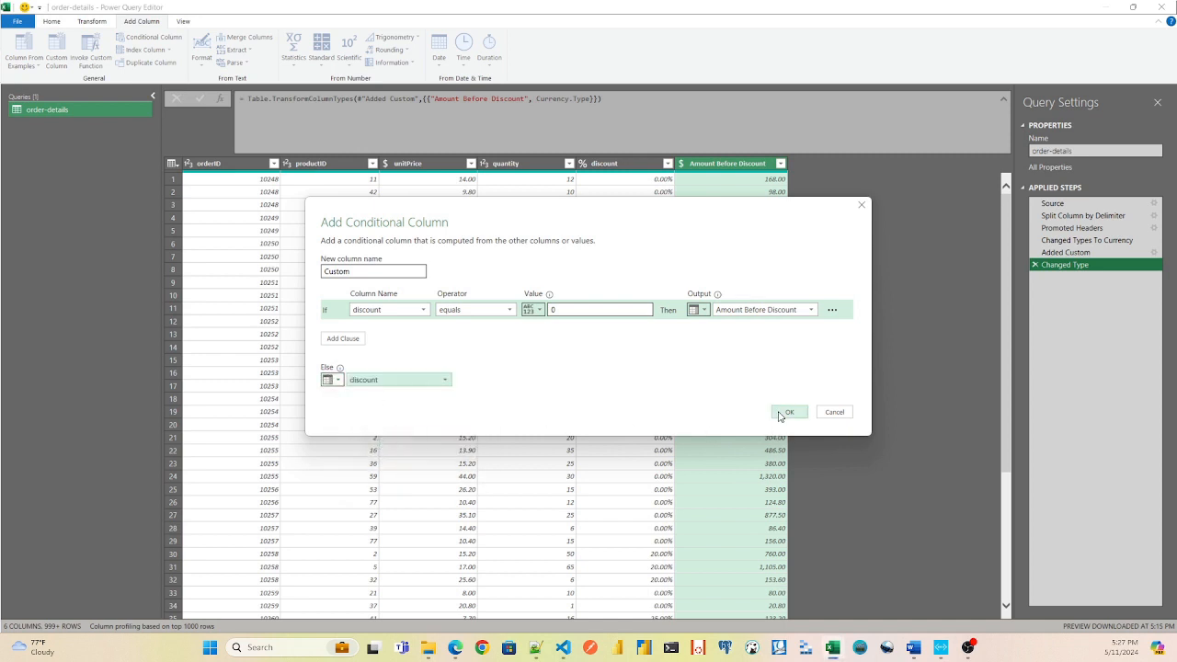
pyautogui.click(788, 412)
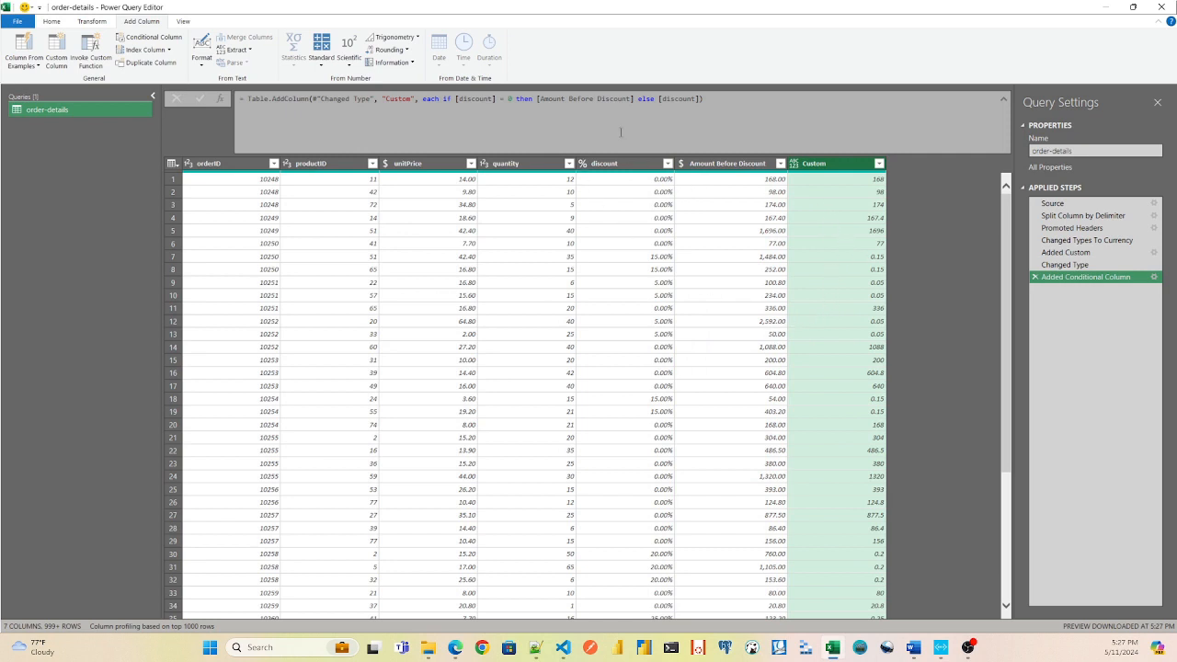
# Change the conditional column's else expression to (1-[discount]) *[Amount Before Discount] and compare both amounts in row 7.
pyautogui.click(658, 101)
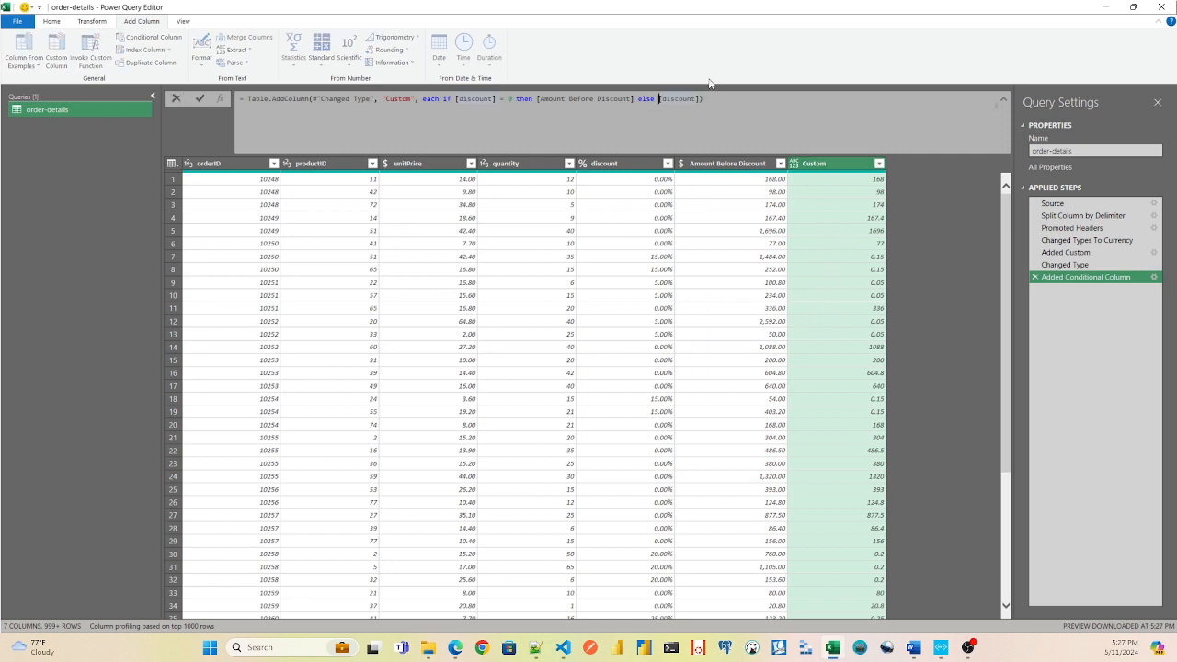
pyautogui.write('(1-')
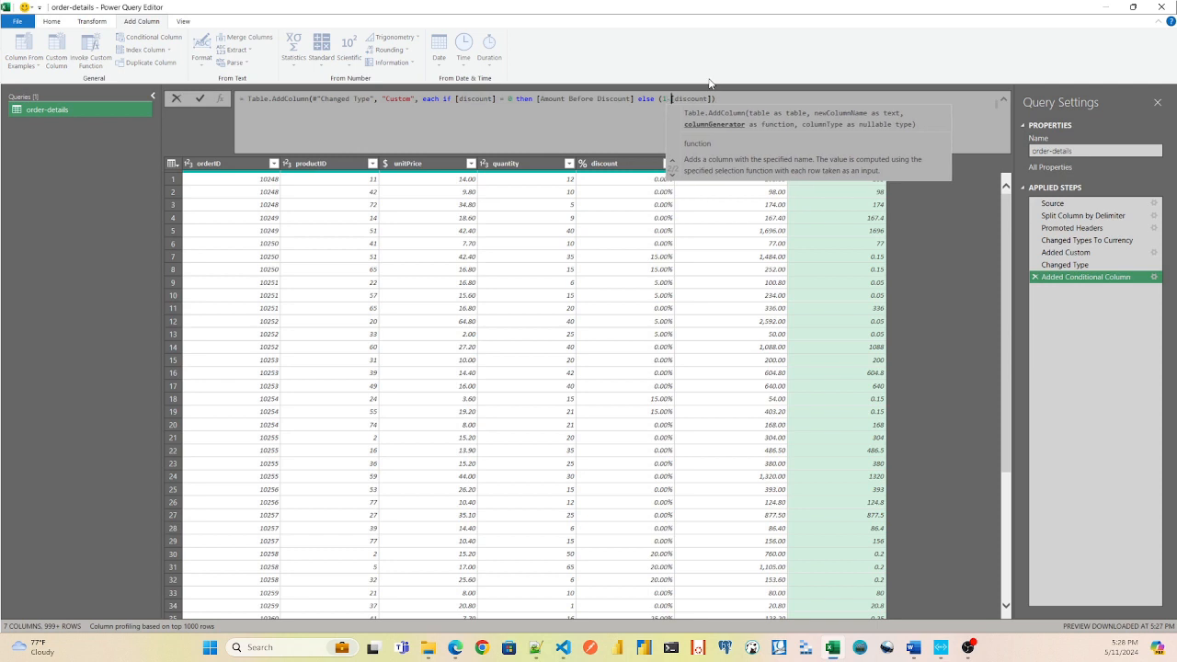
pyautogui.click(712, 99)
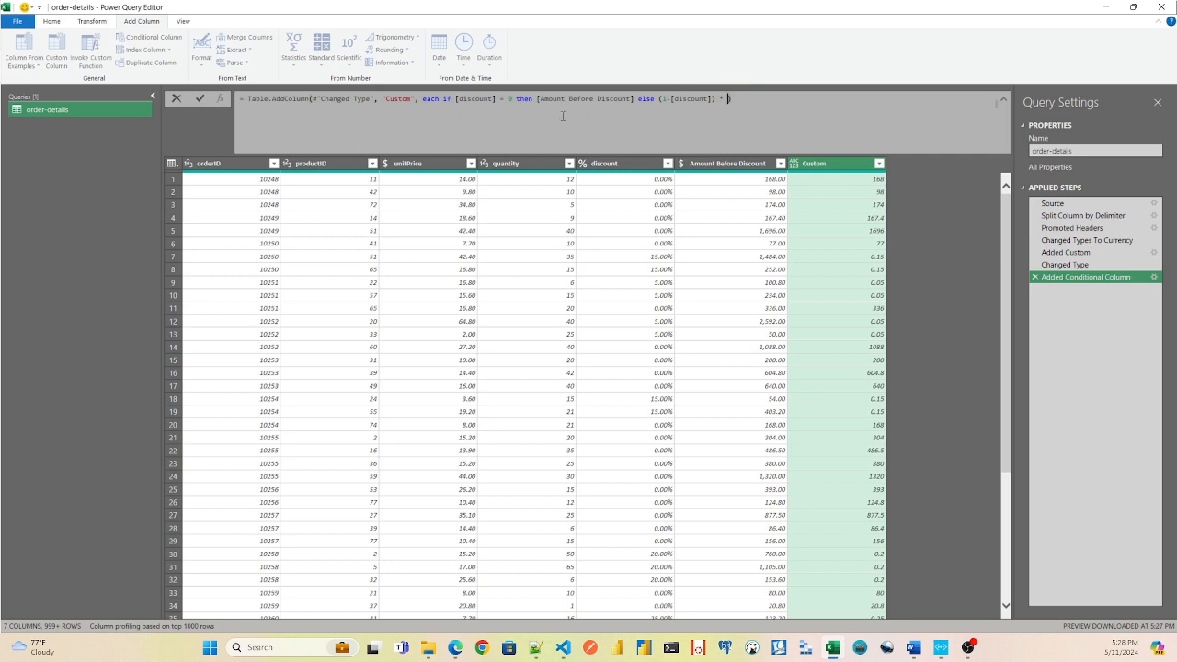
pyautogui.moveTo(536, 98); pyautogui.dragTo(634, 98)
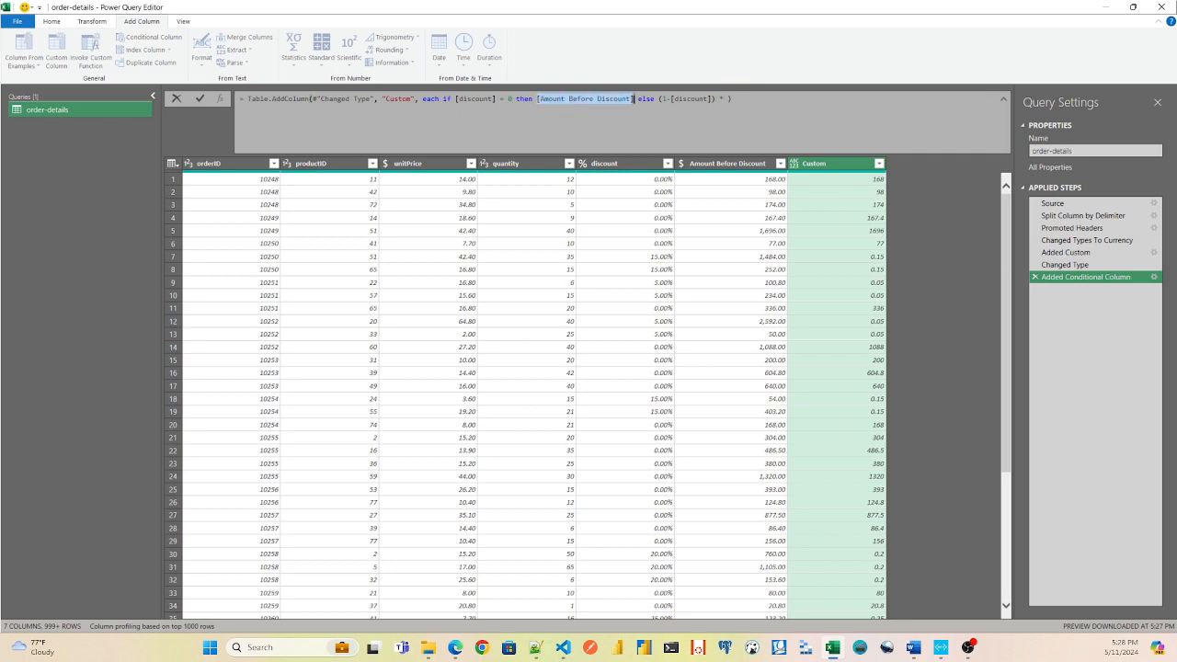
pyautogui.hotkey('ctrl', 'c')
pyautogui.click(667, 99)
pyautogui.write('-')
pyautogui.click(725, 98)
pyautogui.hotkey('ctrl', 'v')
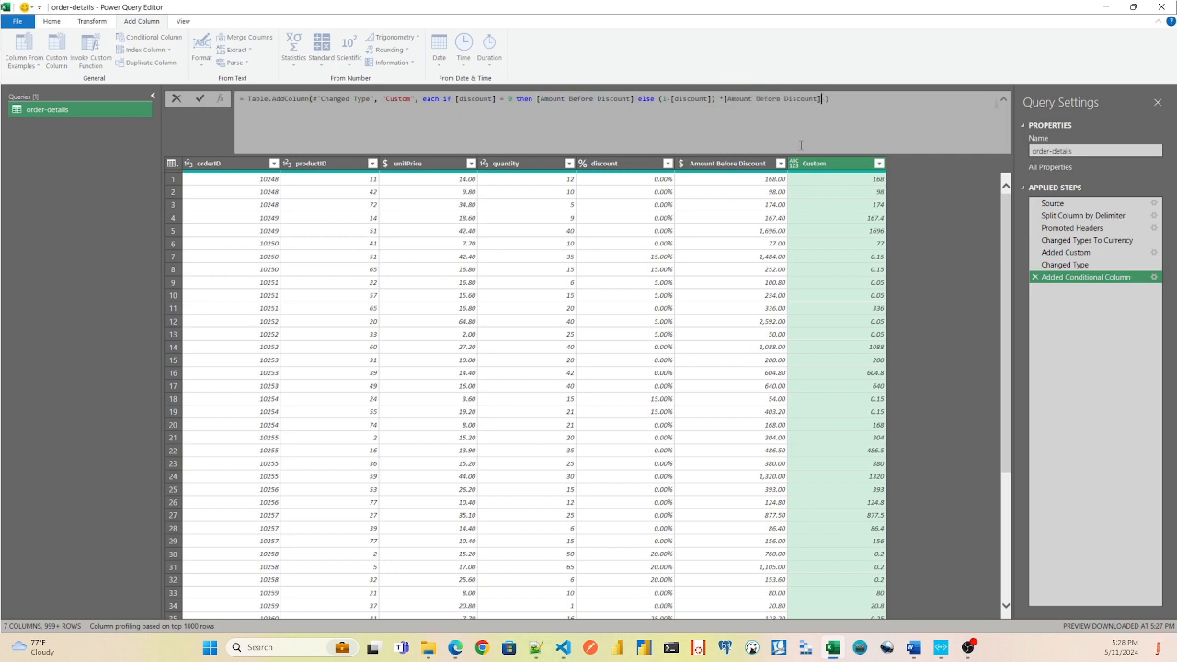
pyautogui.press('Return')
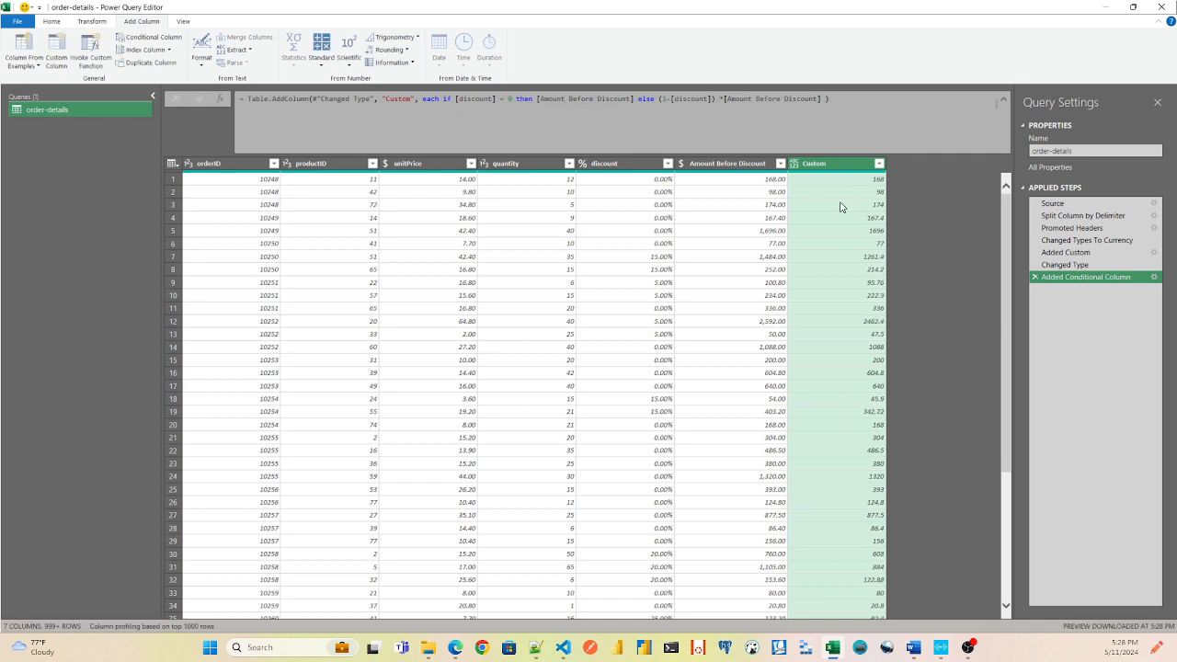
pyautogui.click(764, 259)
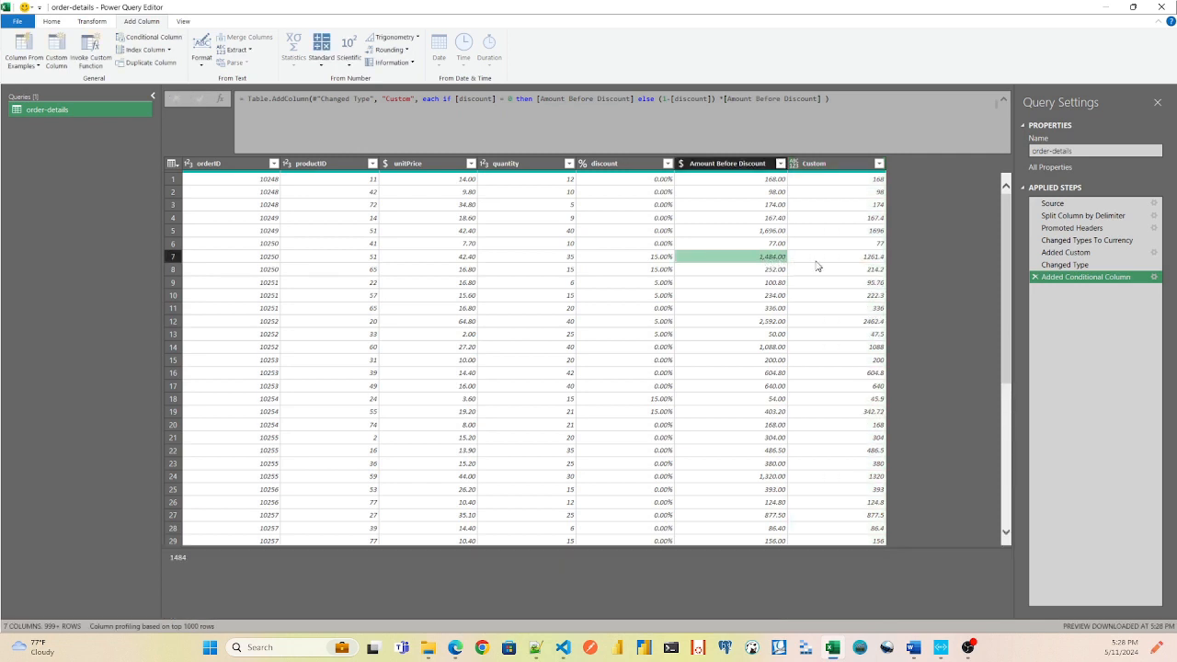
pyautogui.click(869, 258)
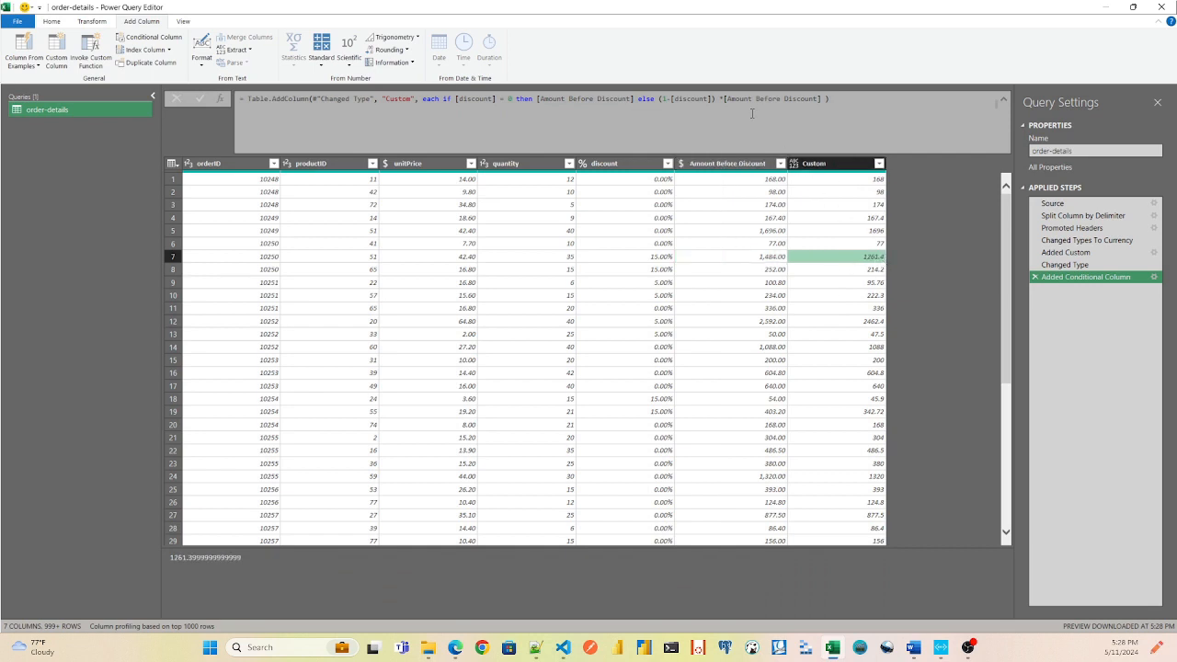
# Rename the Custom column as "Amount" and set its data type to Currency.
pyautogui.doubleClick(814, 163)
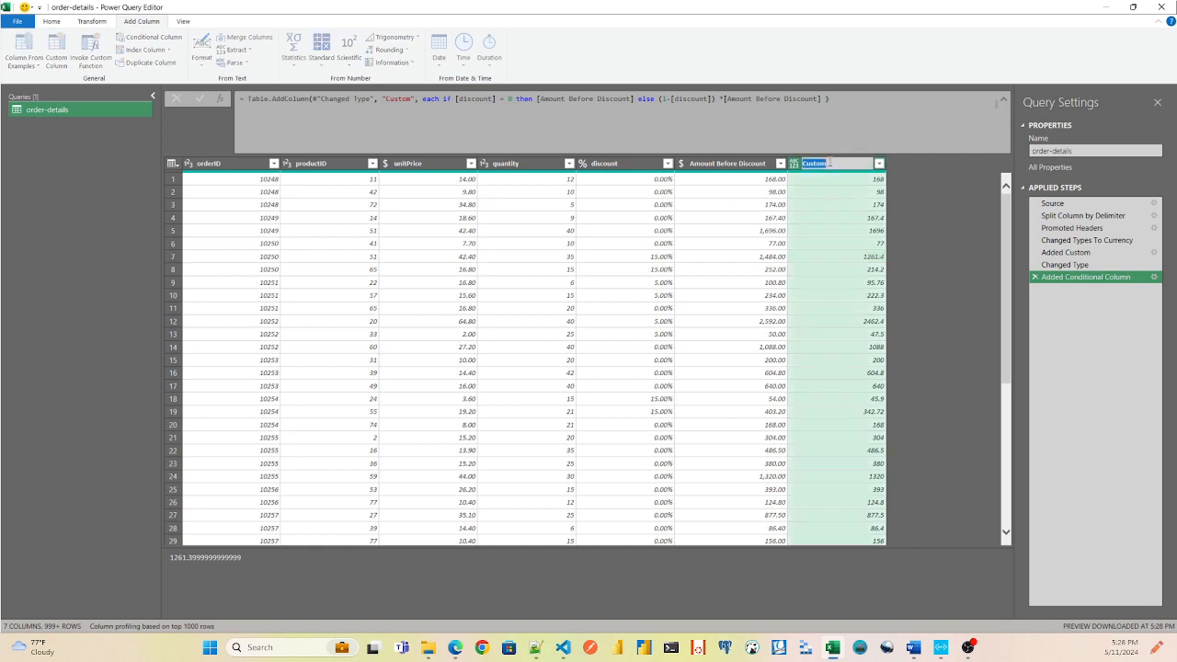
pyautogui.press('BackSpace')
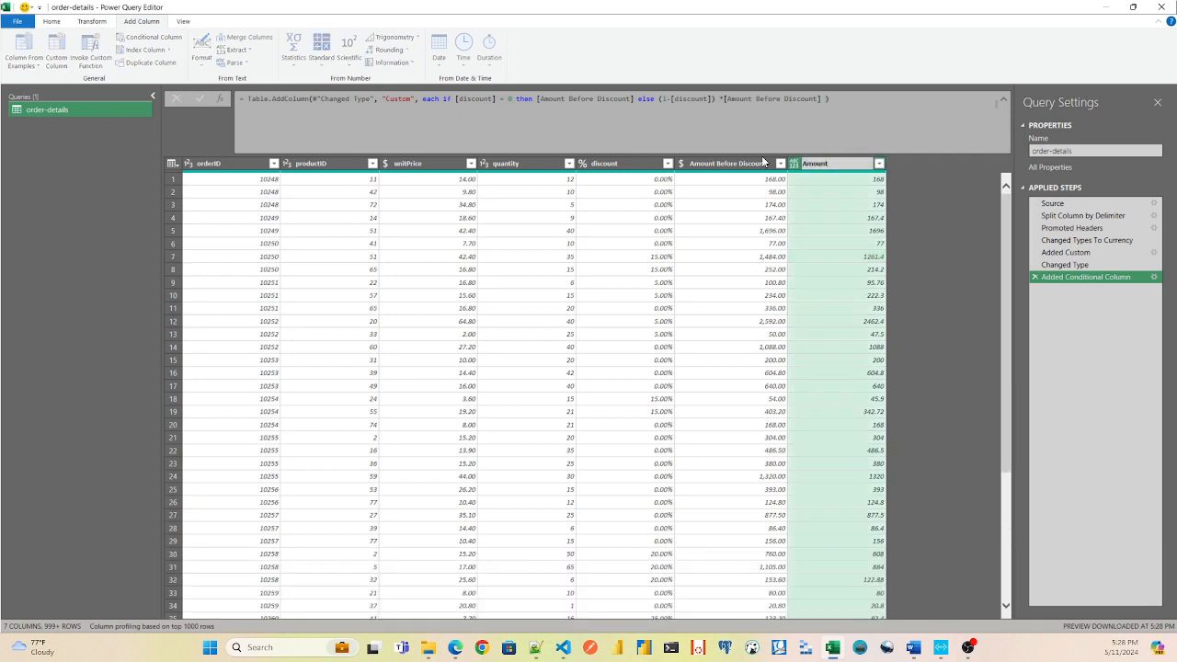
pyautogui.press('Return')
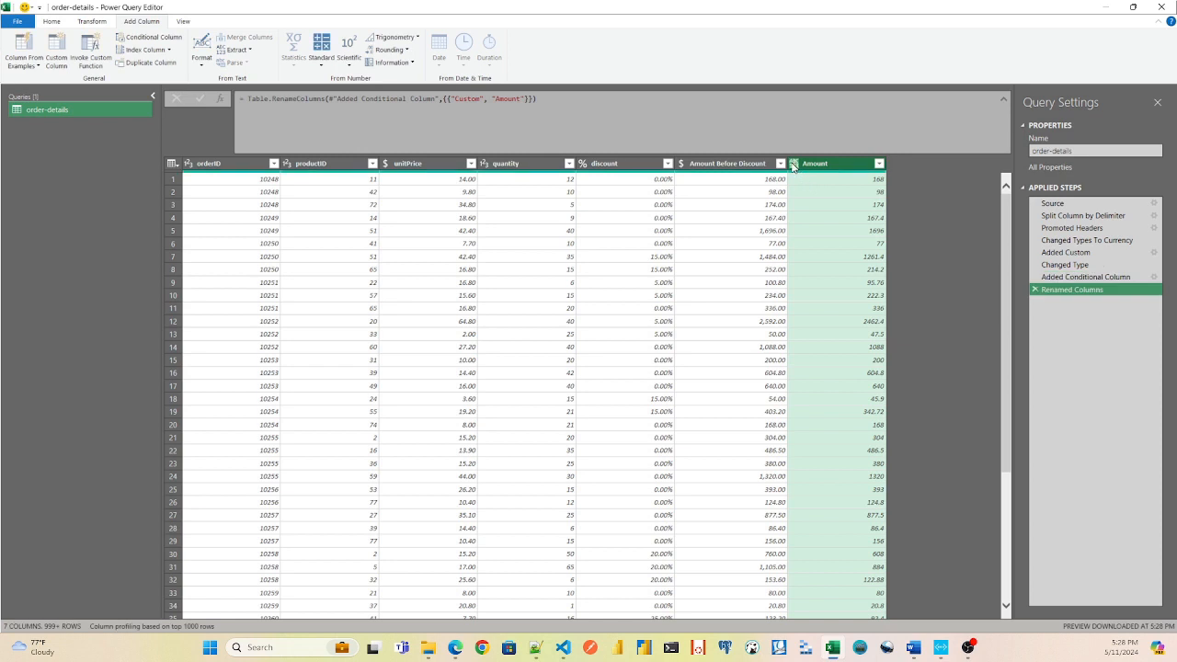
pyautogui.click(793, 163)
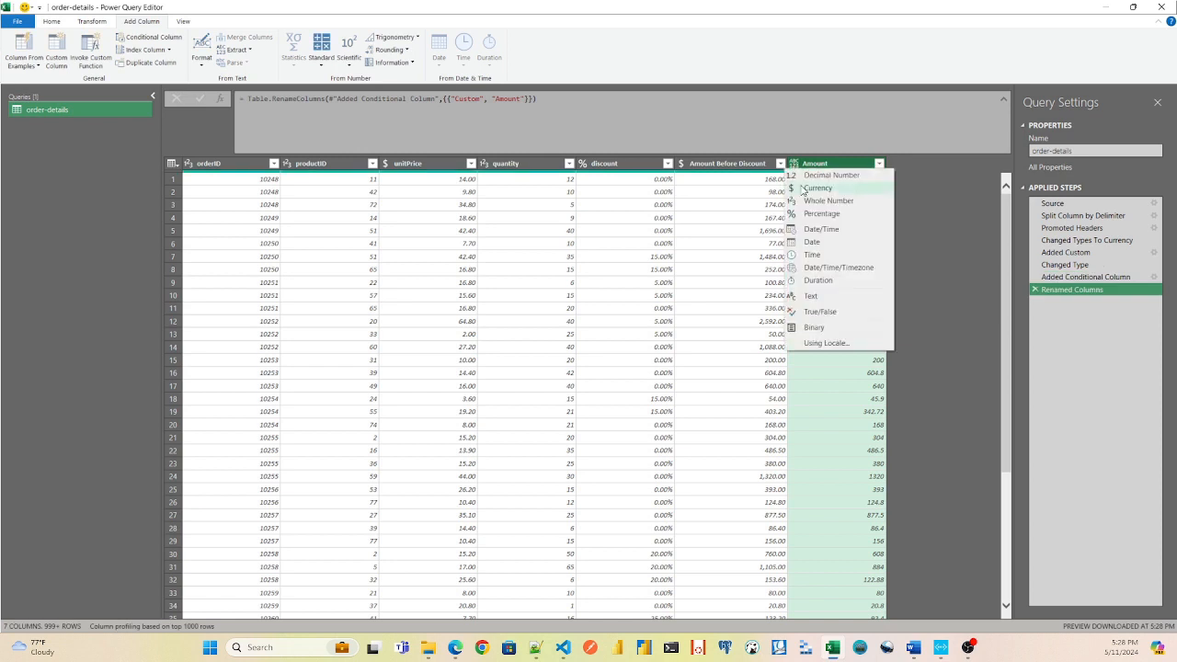
pyautogui.click(815, 188)
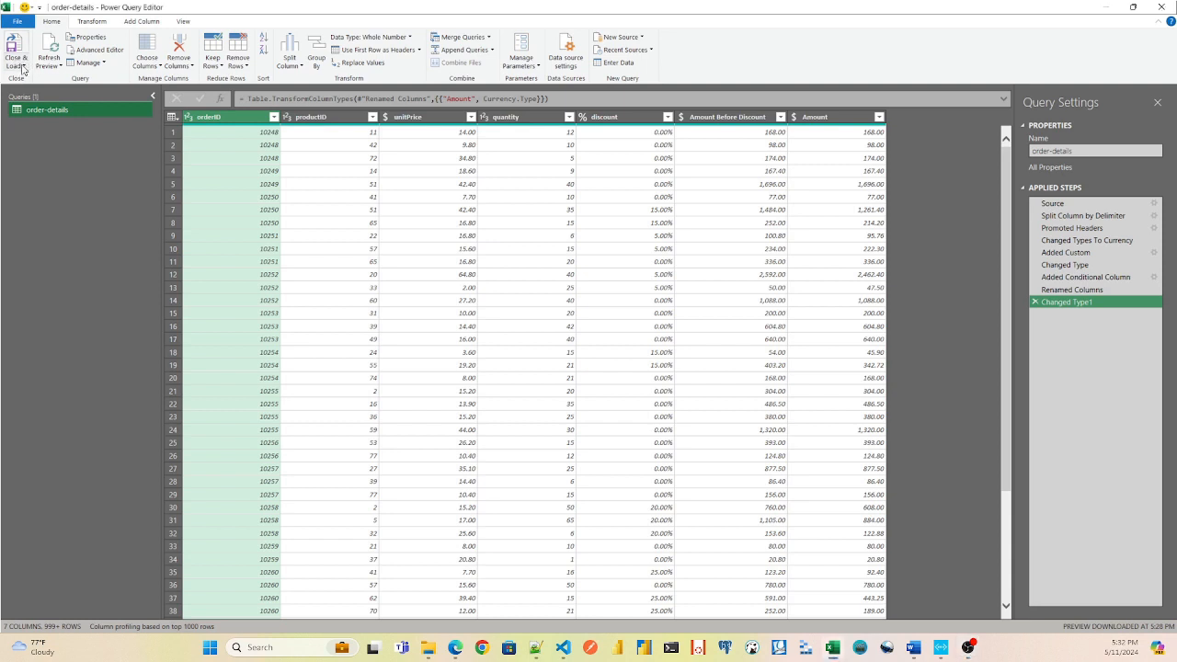
# Close the query editor and load the order-details query into the workbook.
pyautogui.click(22, 68)
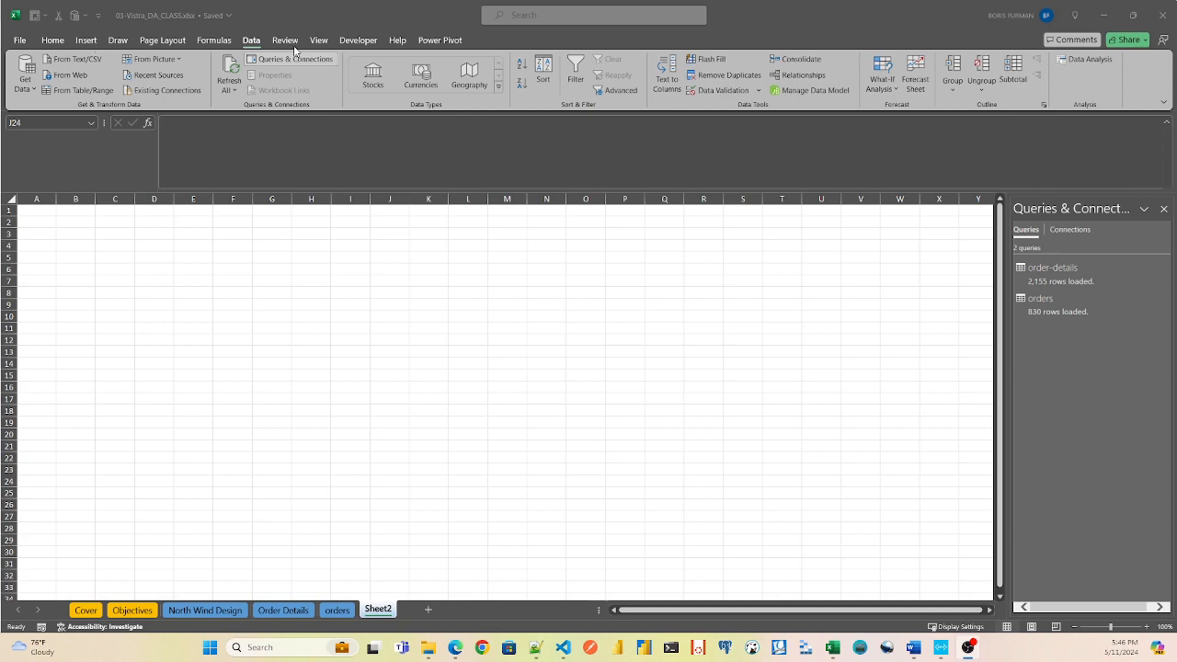
# Import customers.csv from the northwind folder and open it in the query editor for transformation.
pyautogui.click(25, 85)
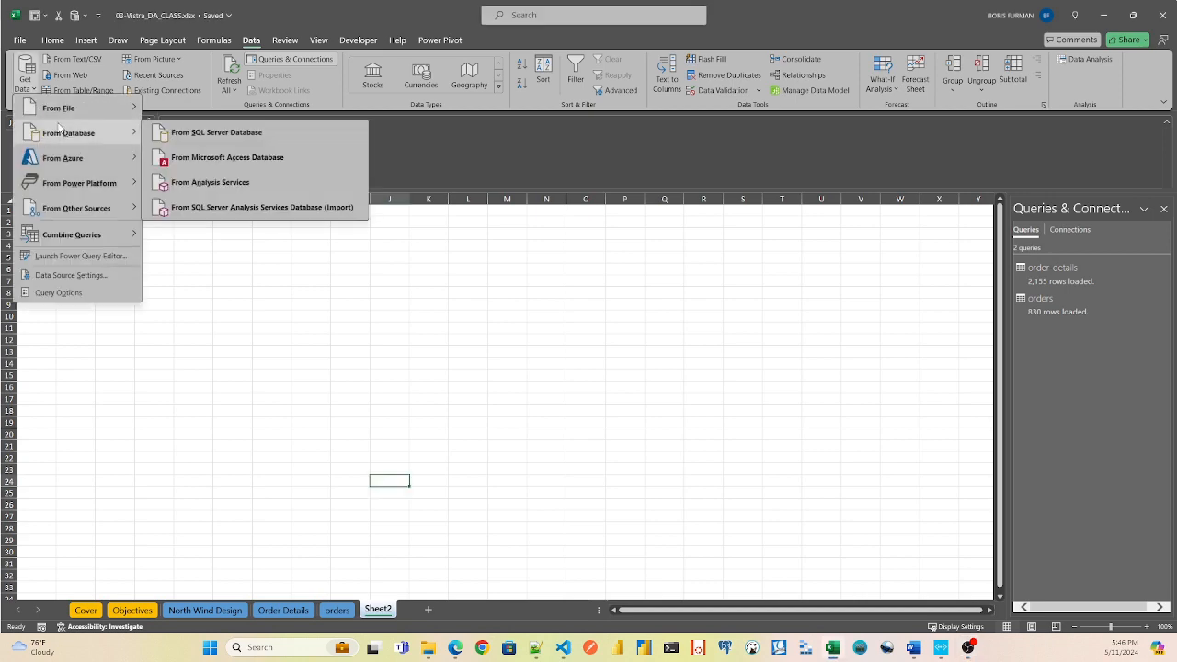
pyautogui.moveTo(72, 109)
pyautogui.click(196, 132)
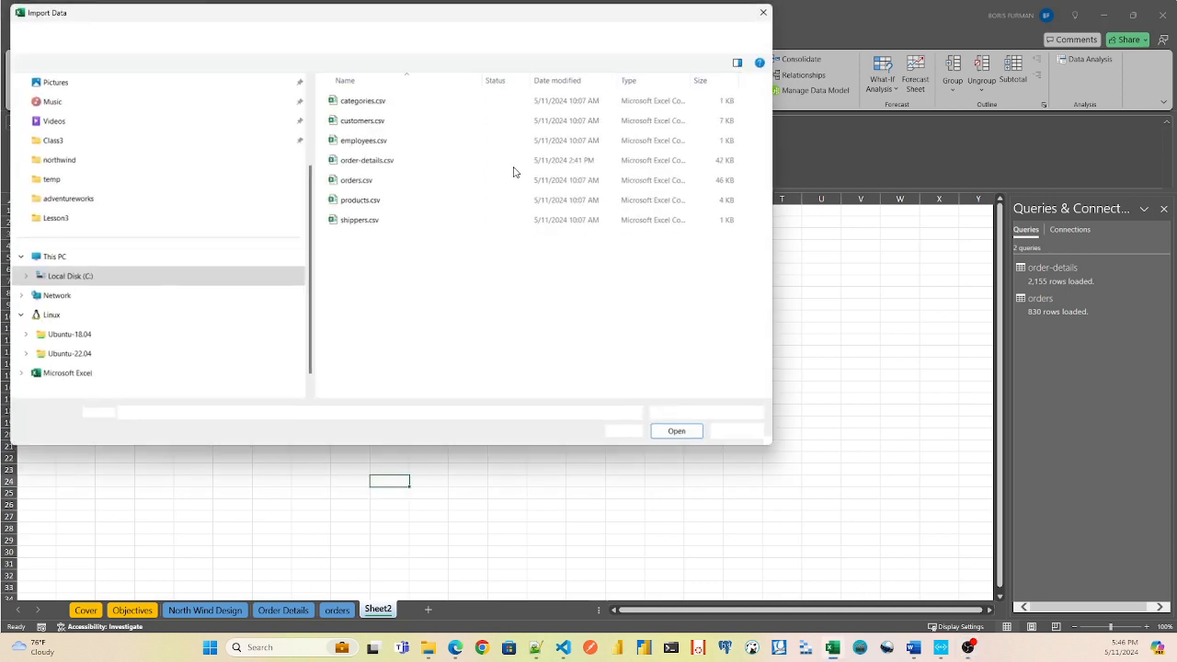
pyautogui.doubleClick(342, 119)
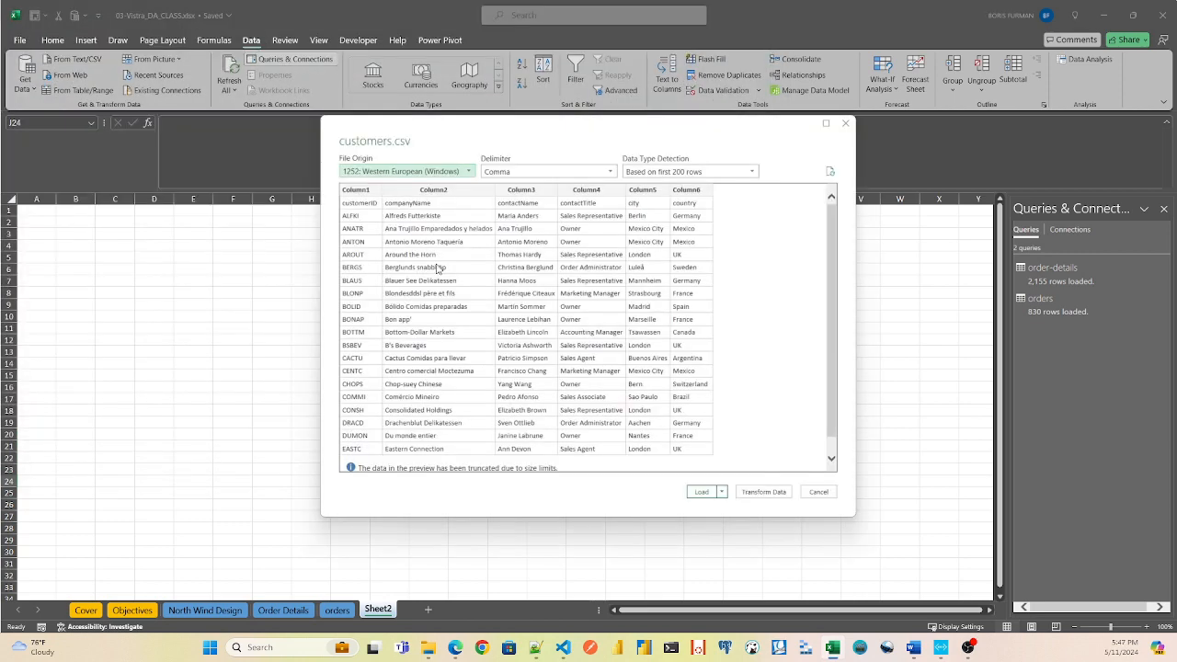
pyautogui.click(780, 493)
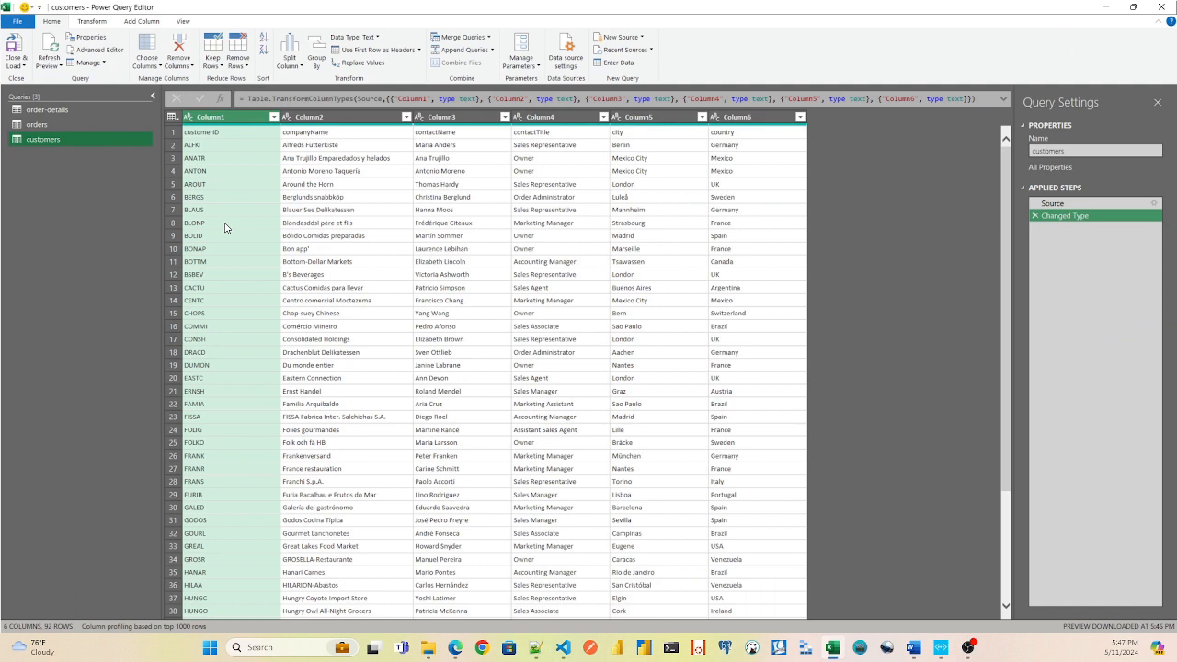
# Remove the customers query's Changed Type step and promote the first row to column headers.
pyautogui.click(1035, 215)
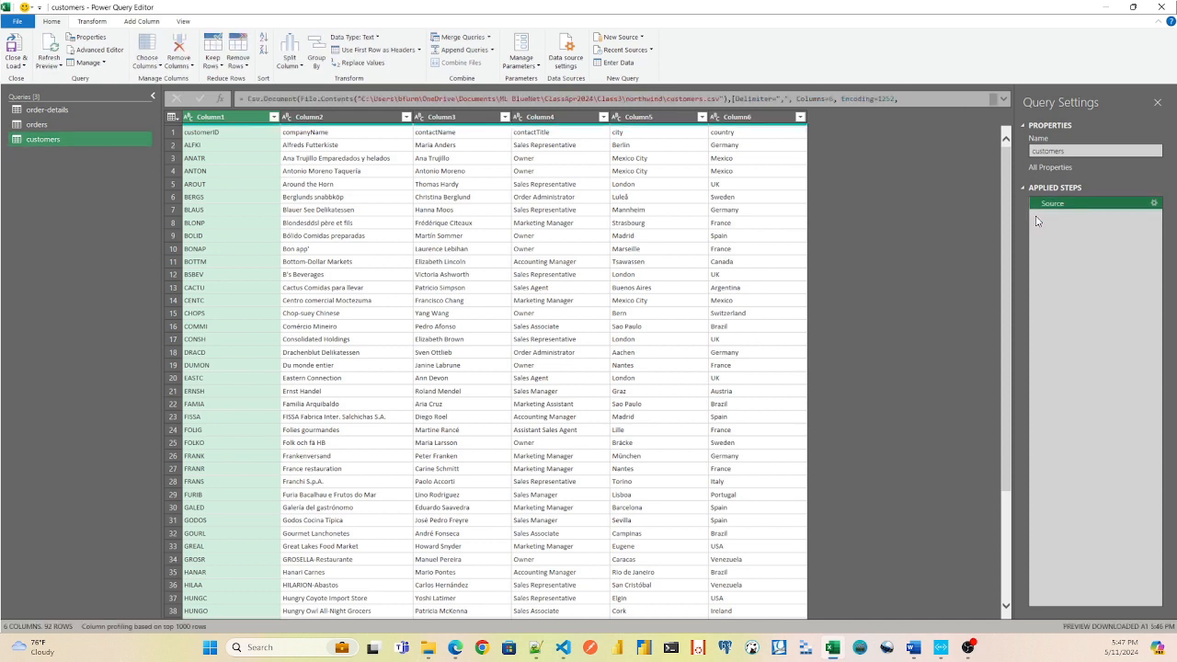
pyautogui.click(204, 134)
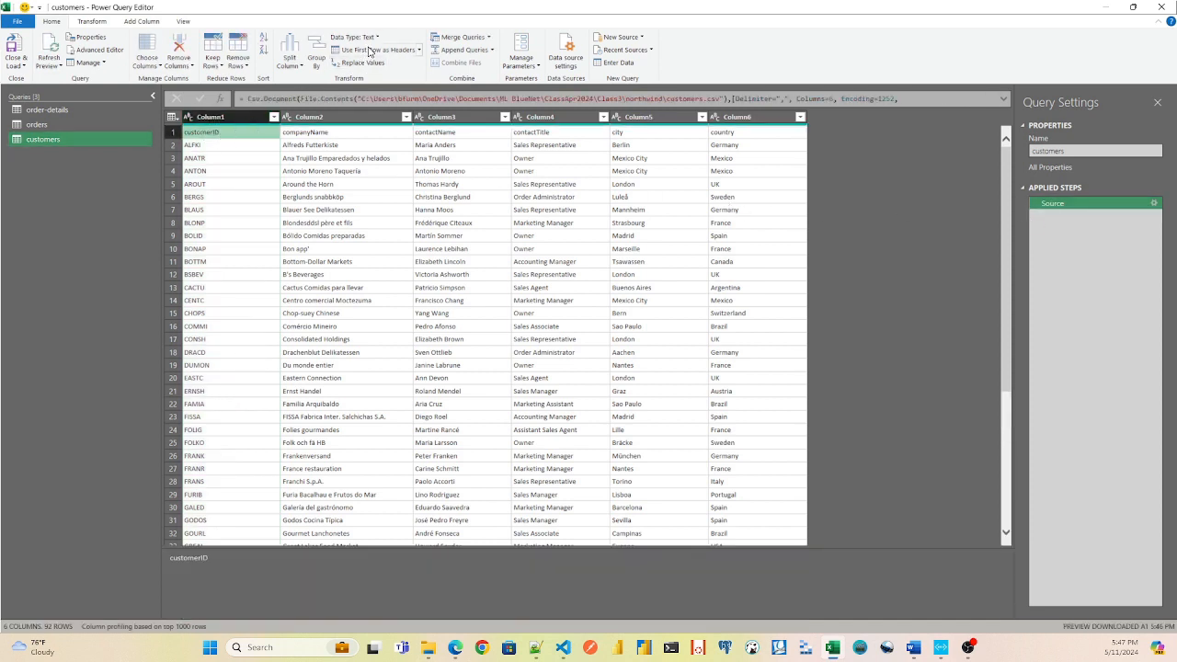
pyautogui.click(371, 51)
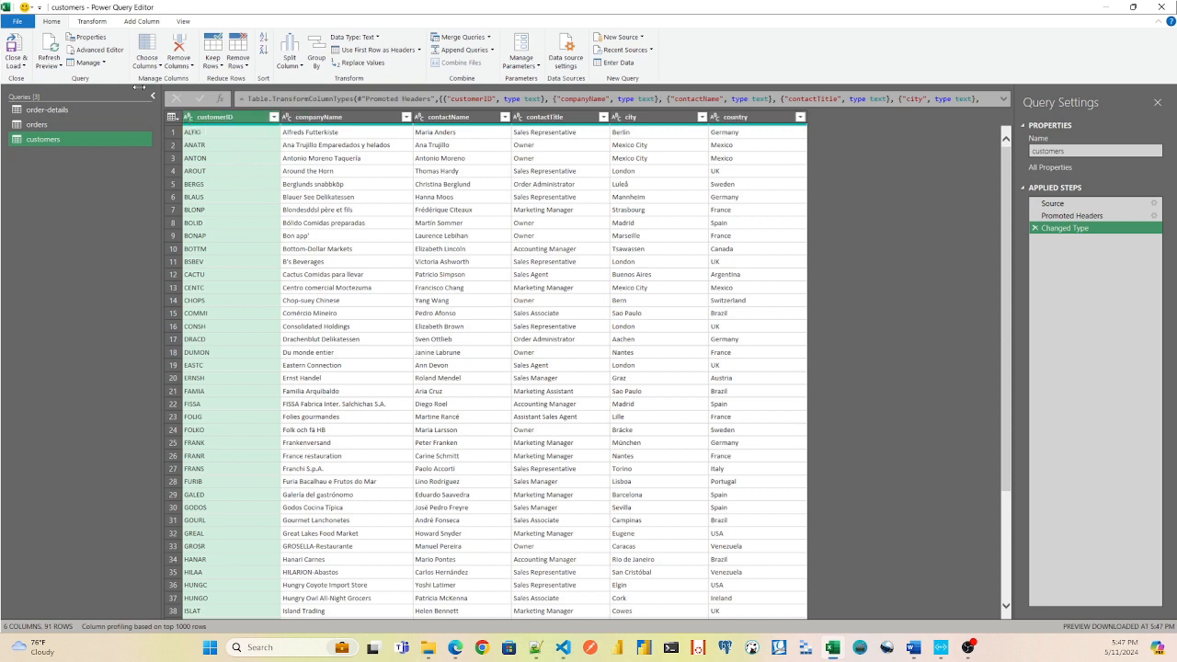
# Close the query editor and load customers as a table into the existing Sheet2 at cell B2.
pyautogui.click(16, 23)
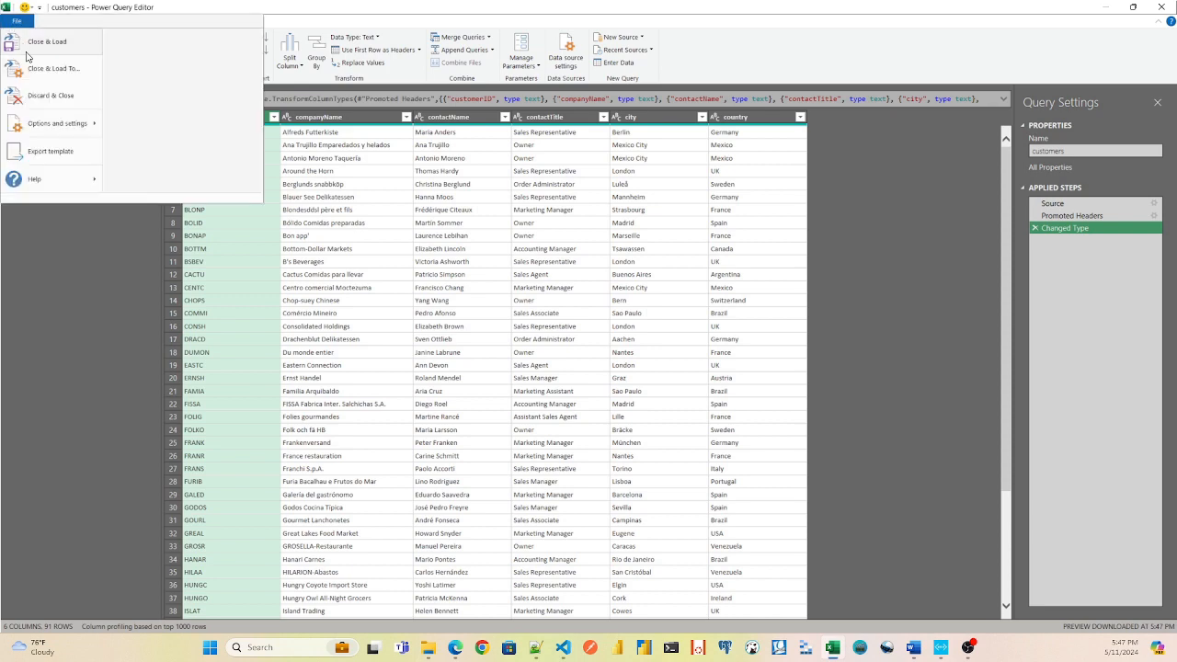
pyautogui.click(32, 43)
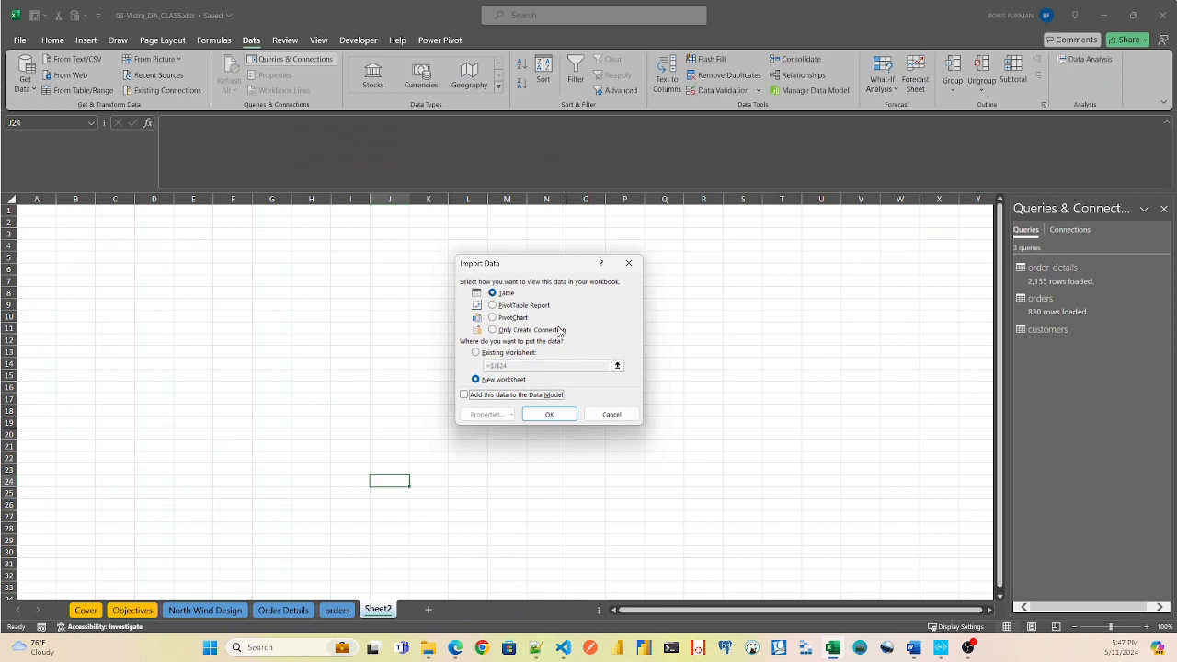
pyautogui.click(476, 353)
pyautogui.click(617, 367)
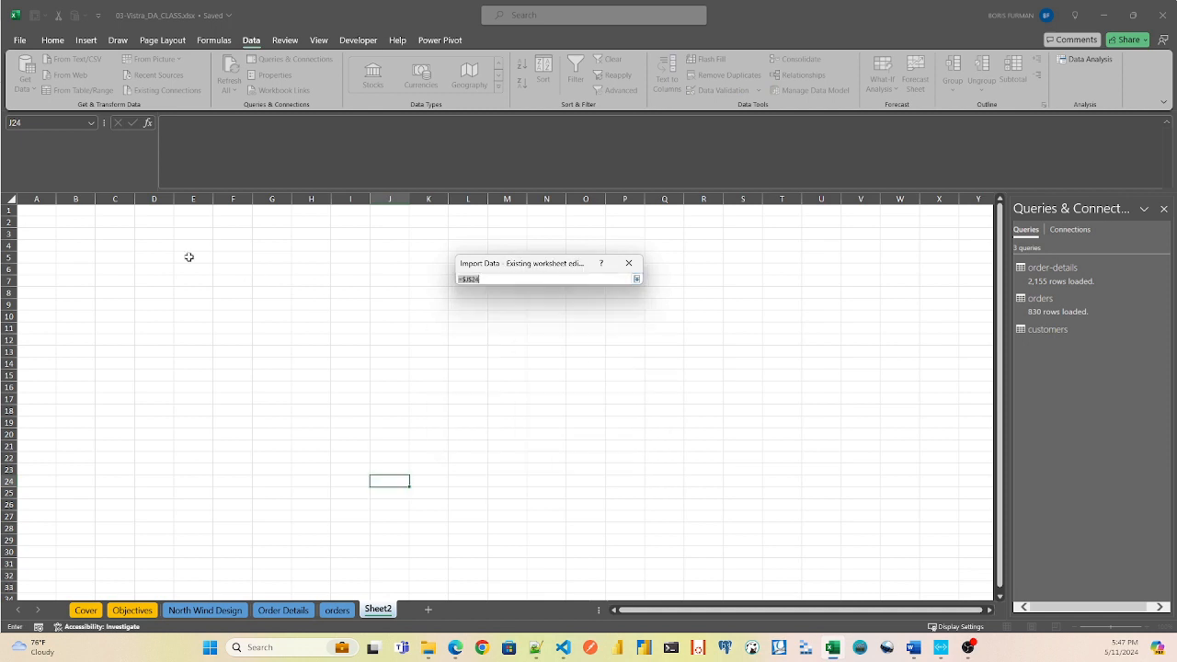
pyautogui.click(73, 224)
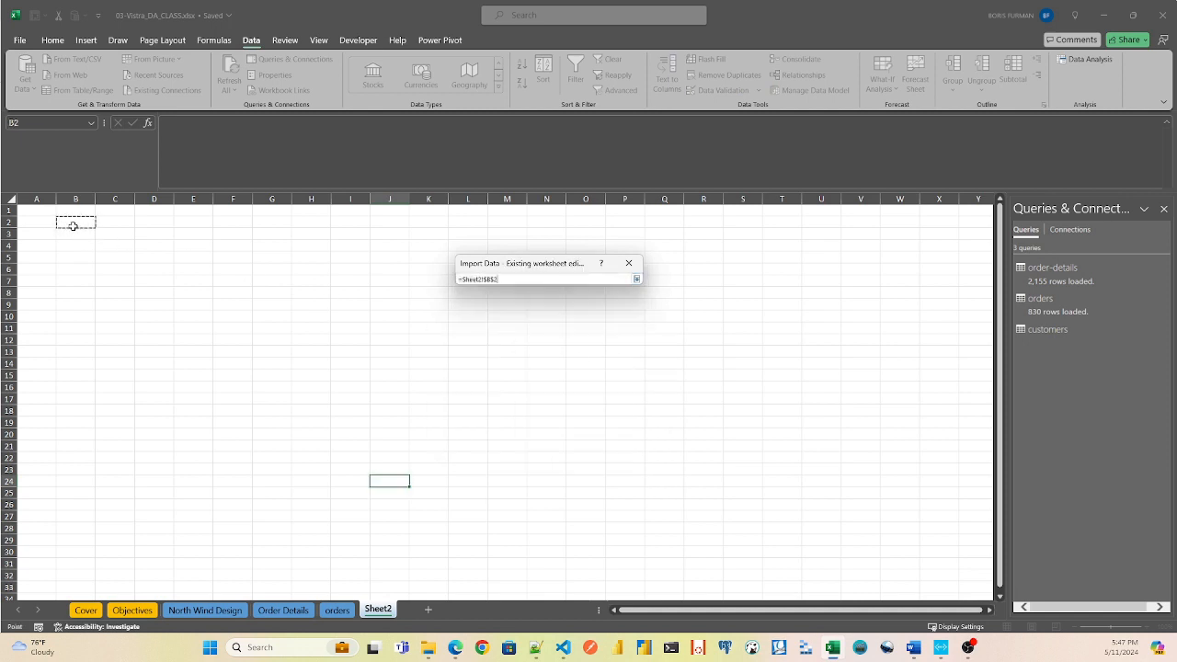
pyautogui.click(528, 279)
pyautogui.press('Return')
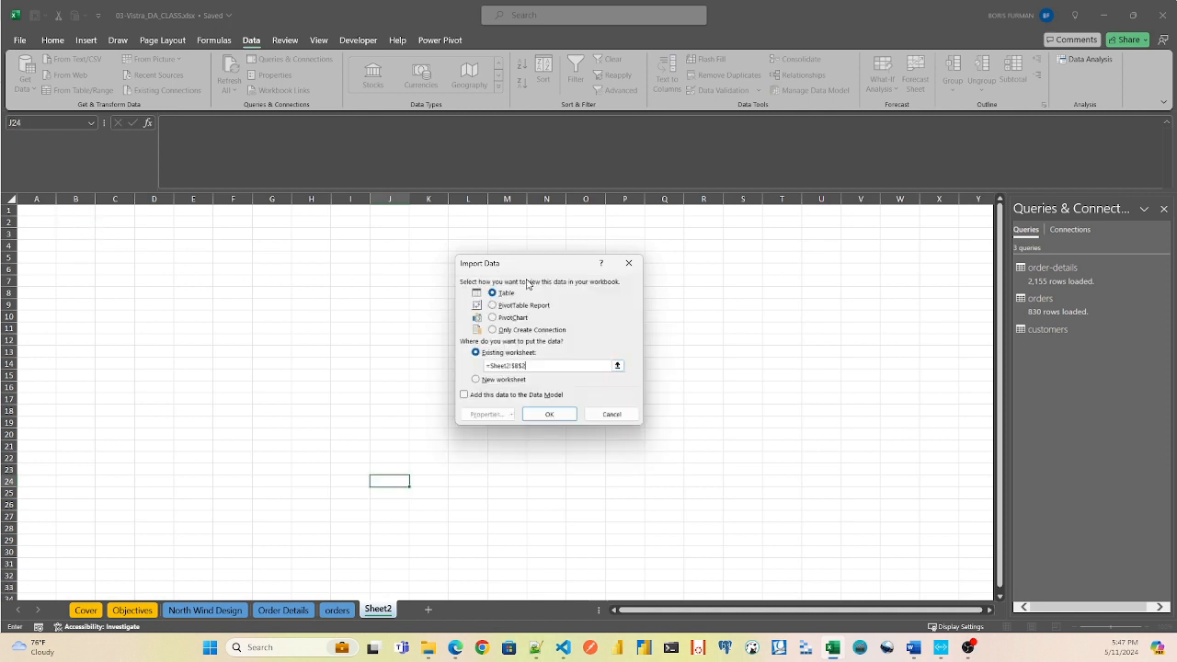
pyautogui.click(550, 414)
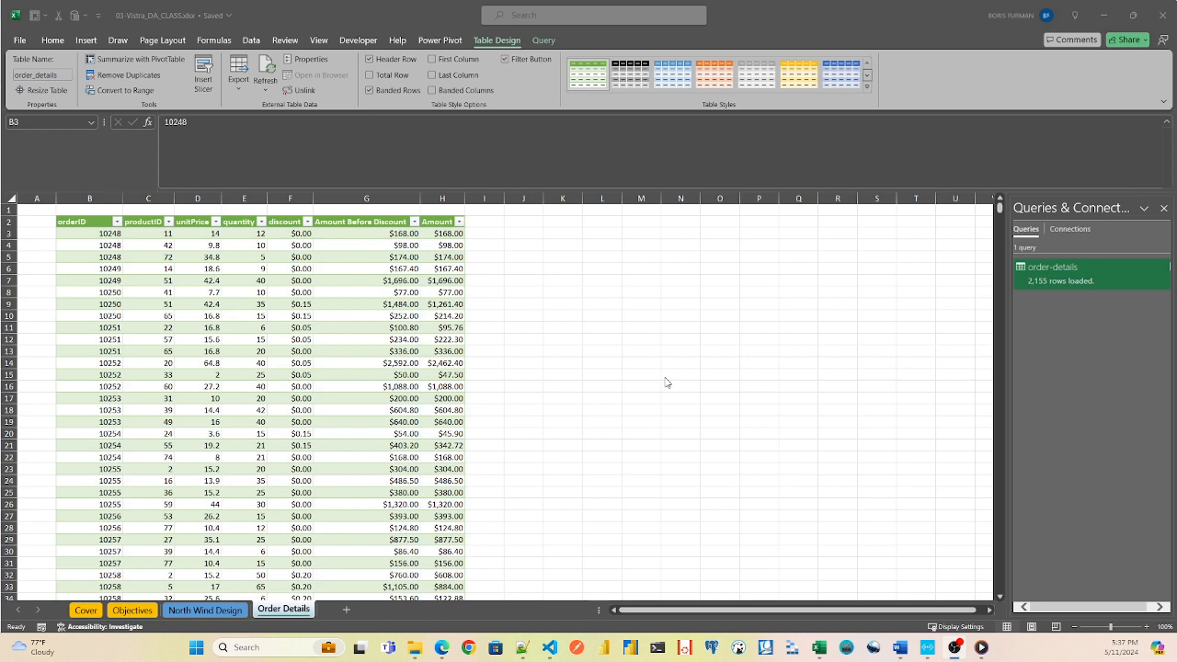
# Add a new worksheet, select cell B2, and open orders.csv from the northwind folder in the query editor.
pyautogui.click(348, 613)
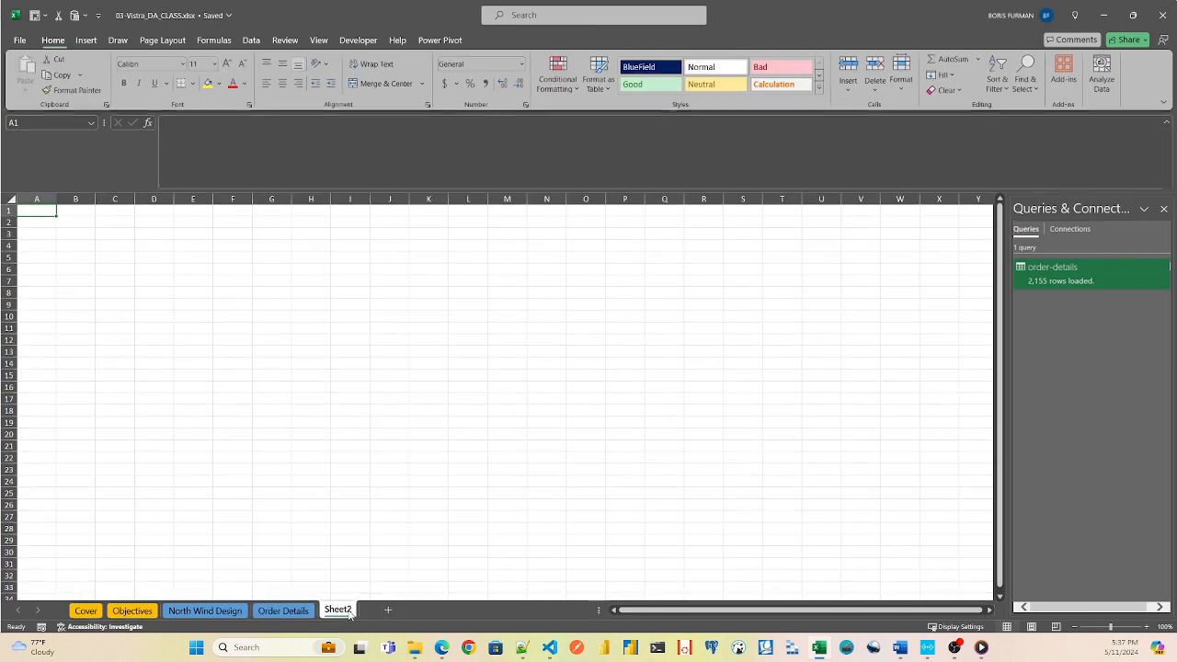
pyautogui.click(92, 224)
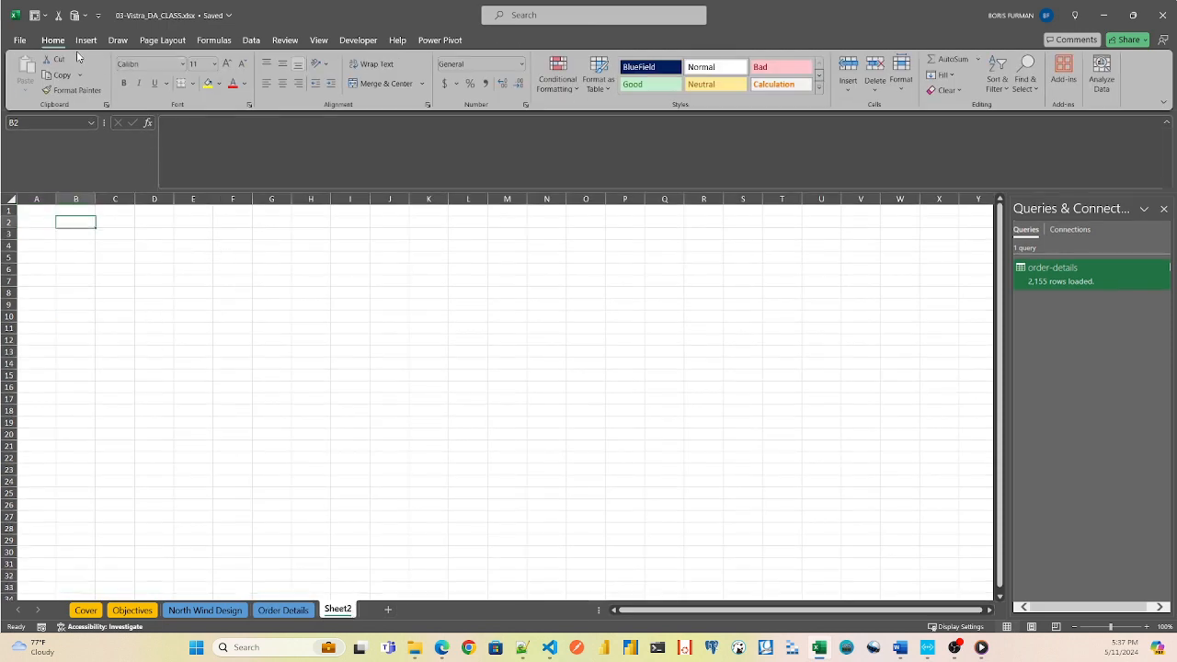
pyautogui.click(251, 41)
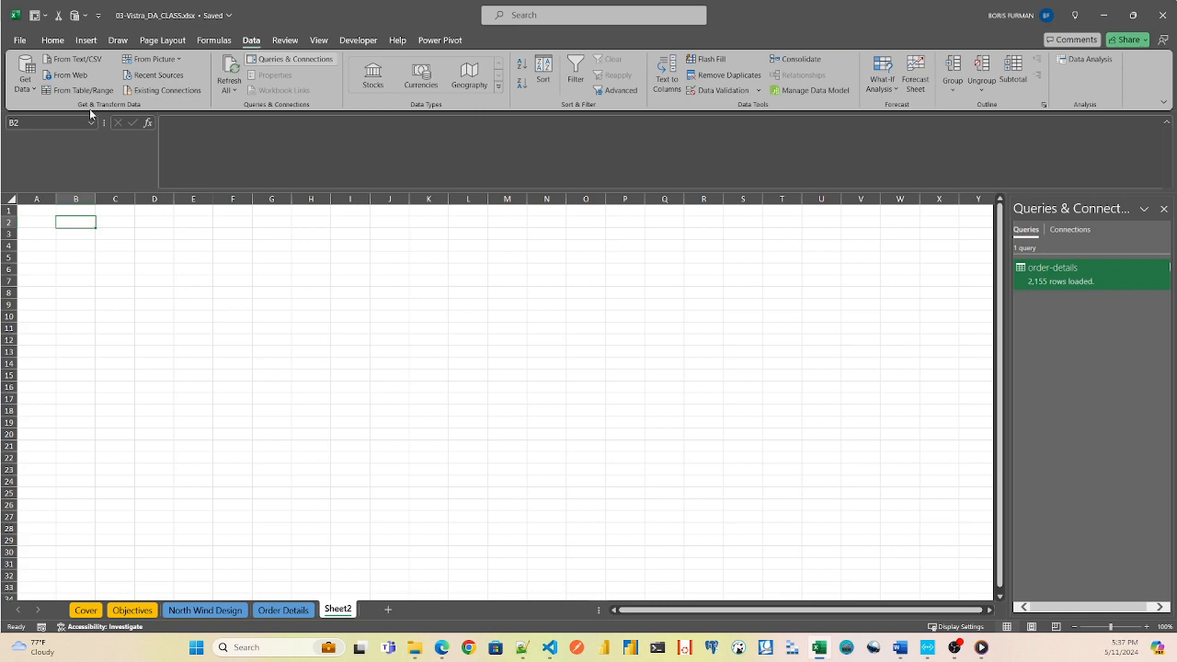
pyautogui.click(30, 88)
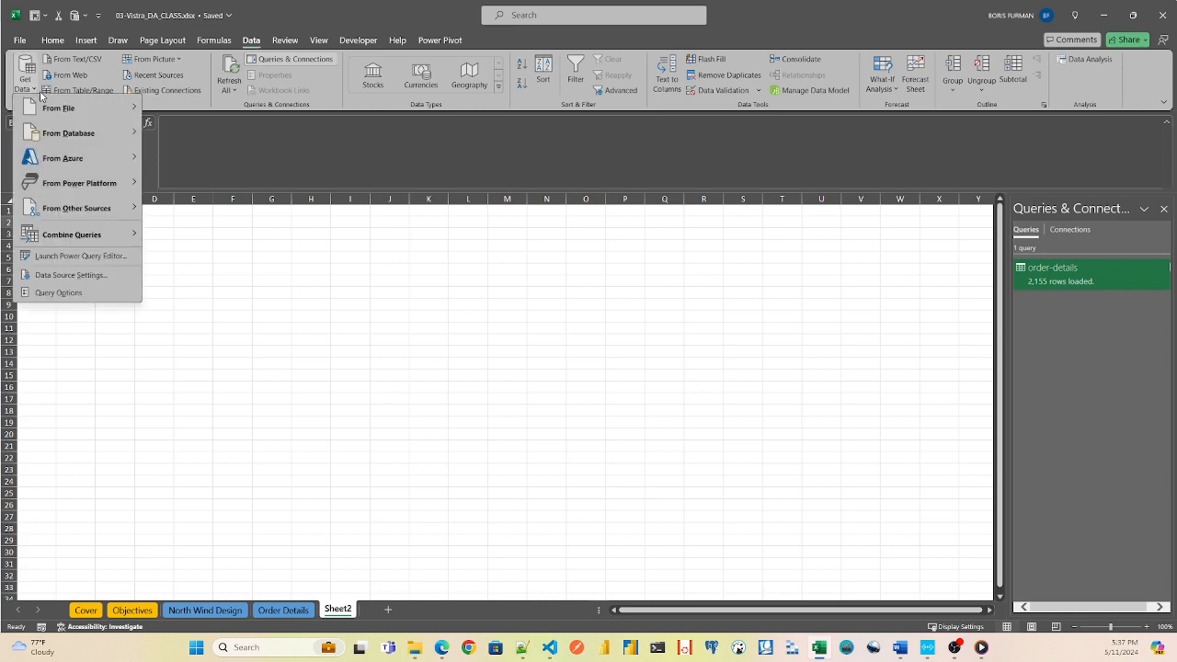
pyautogui.moveTo(69, 109)
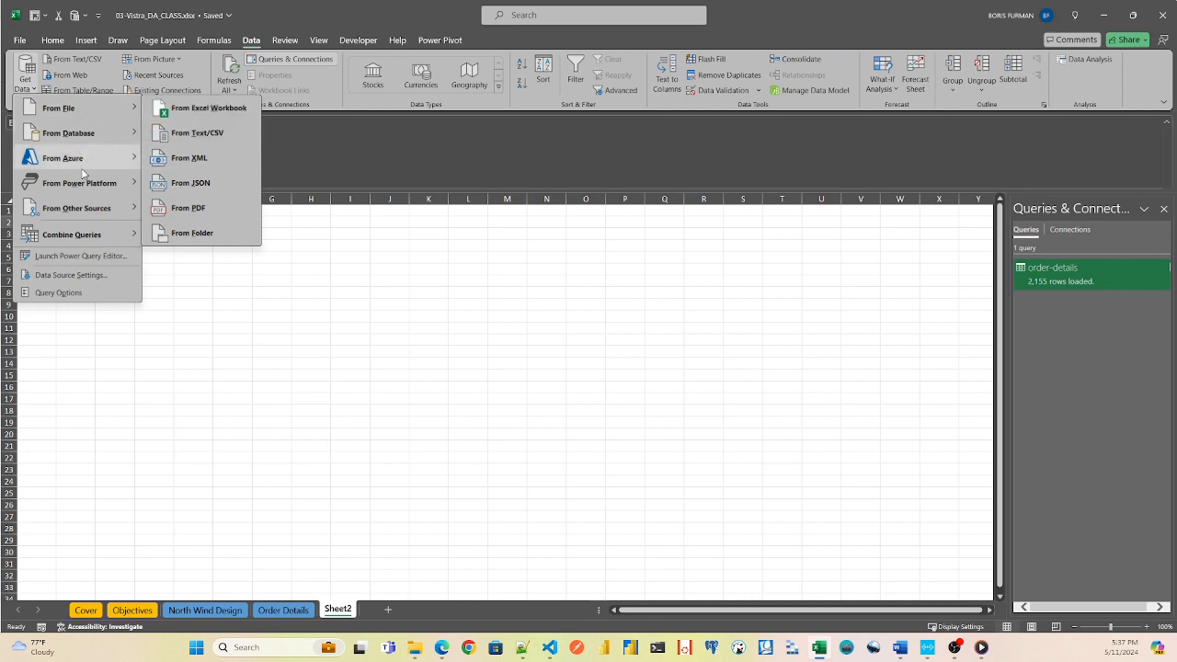
pyautogui.moveTo(99, 187)
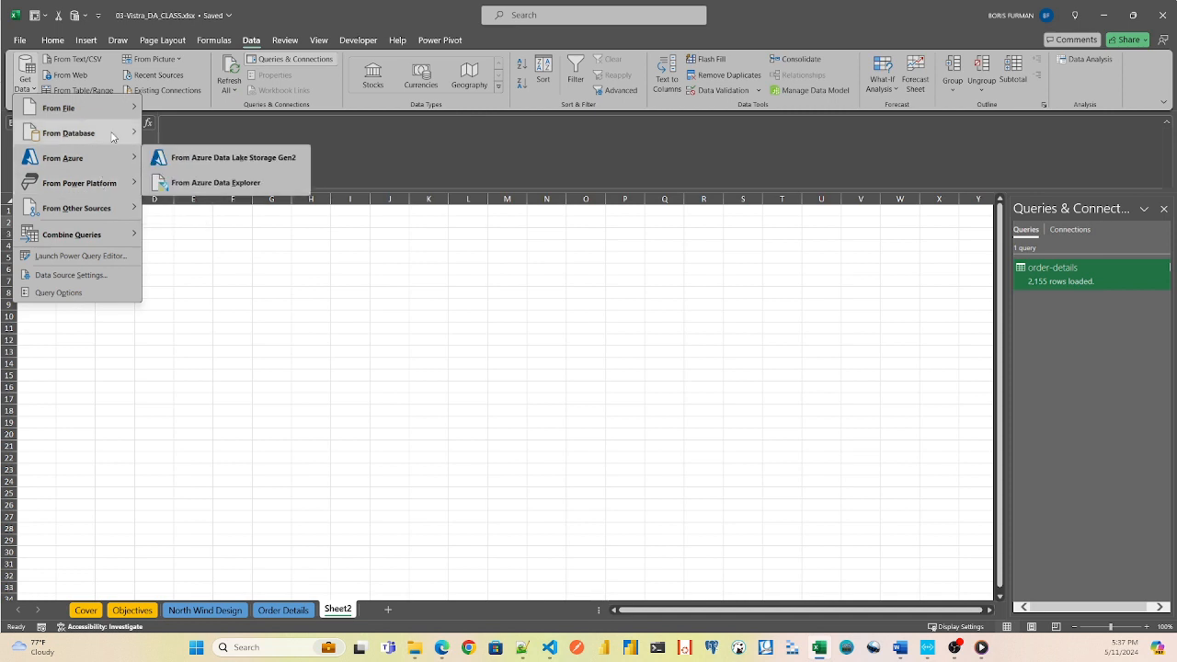
pyautogui.moveTo(113, 137)
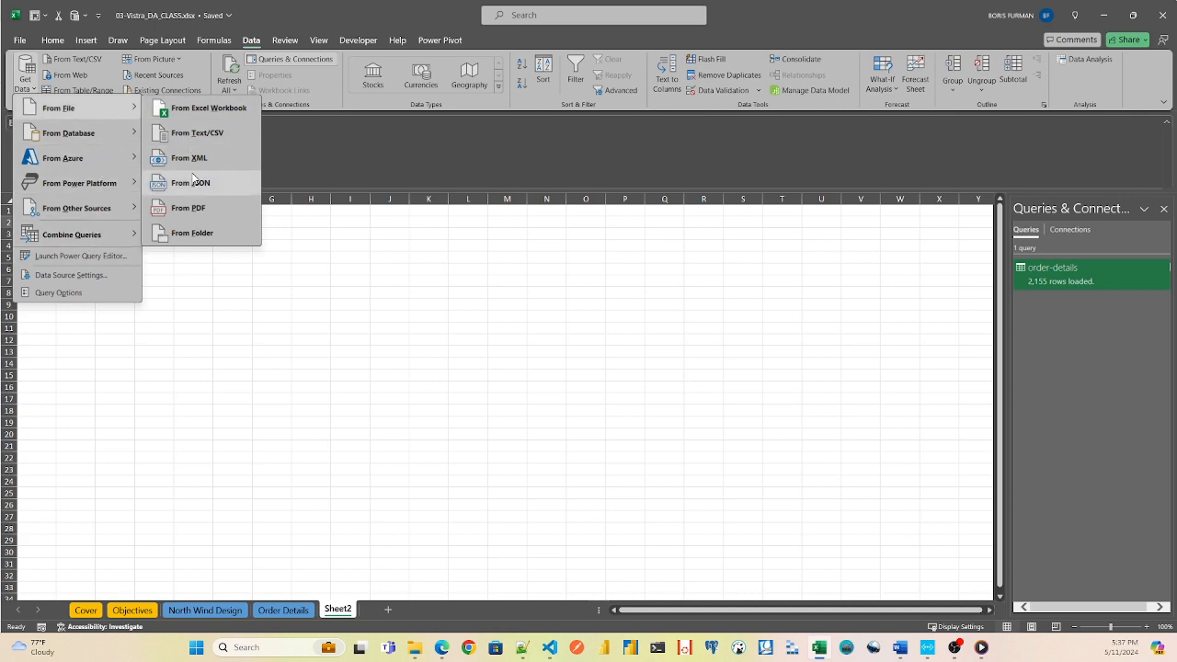
pyautogui.click(196, 134)
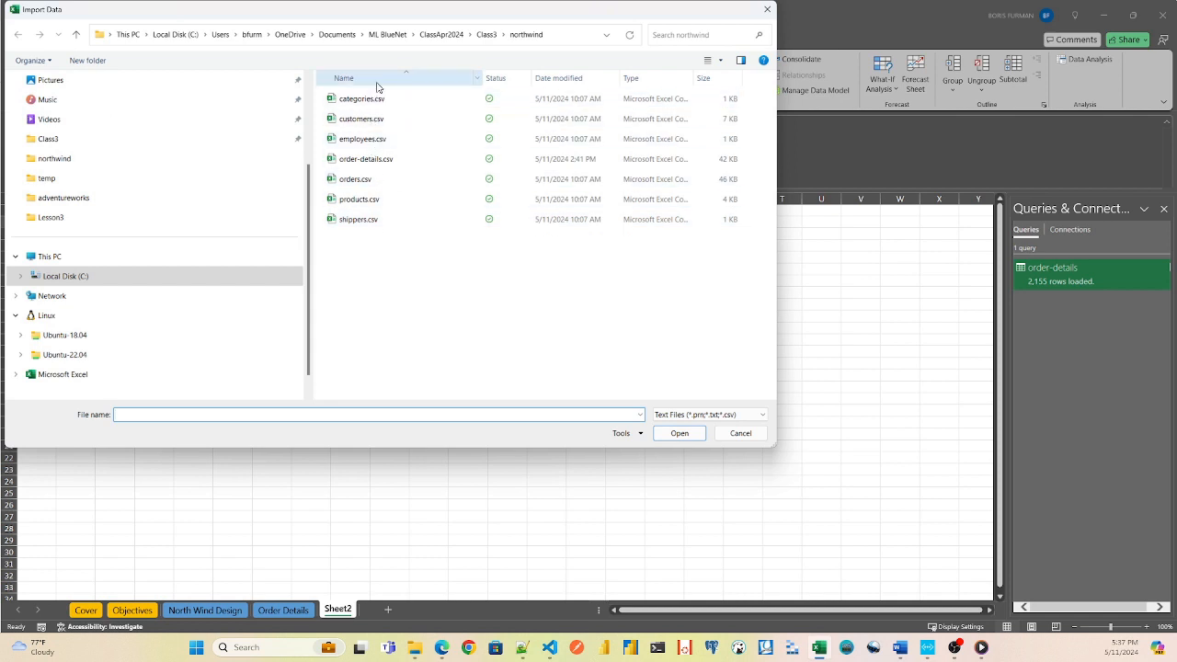
pyautogui.doubleClick(356, 180)
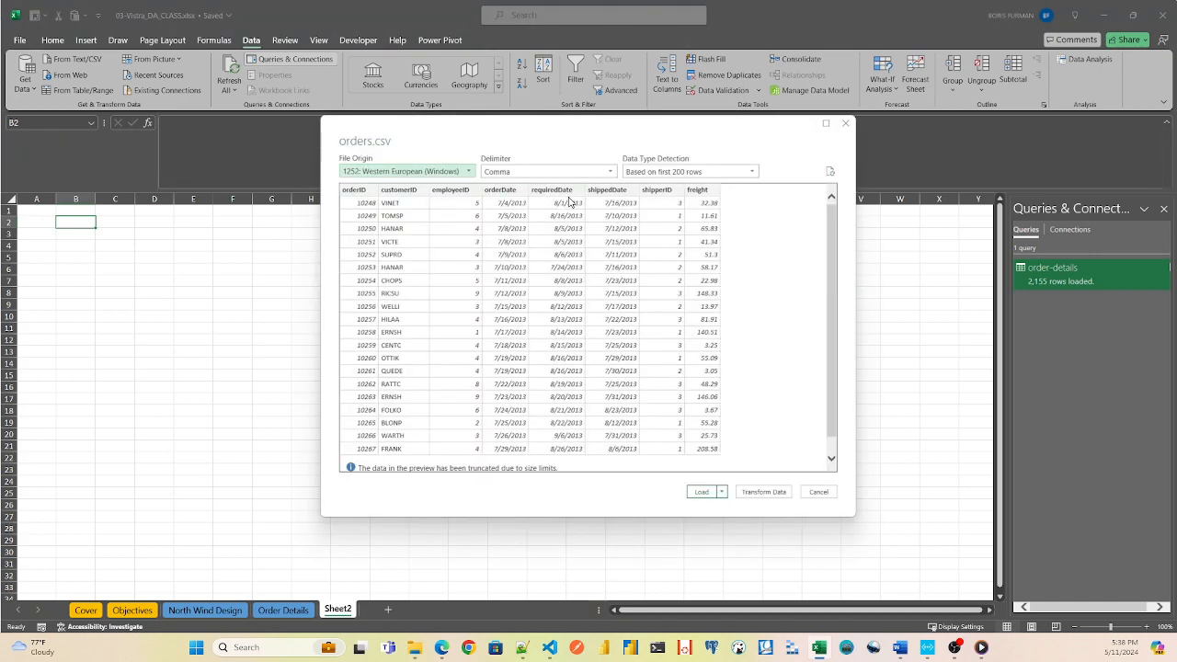
pyautogui.click(762, 492)
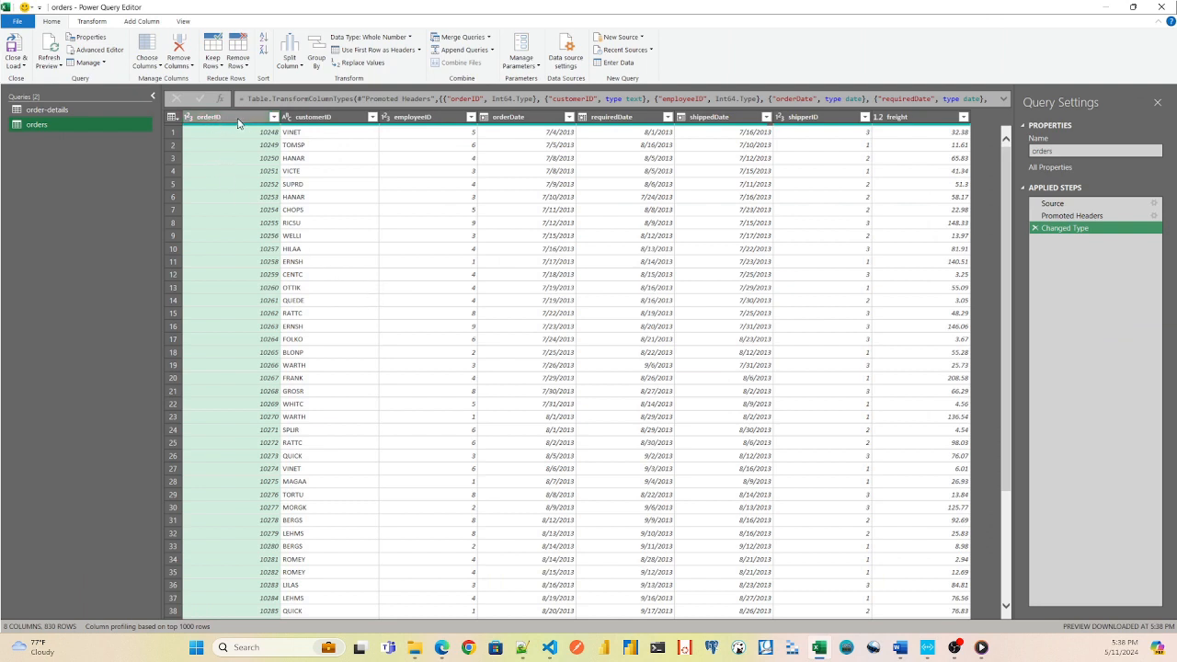
# Check the data types of the orders columns from customerID to freight, and load the query into the workbook.
pyautogui.click(344, 122)
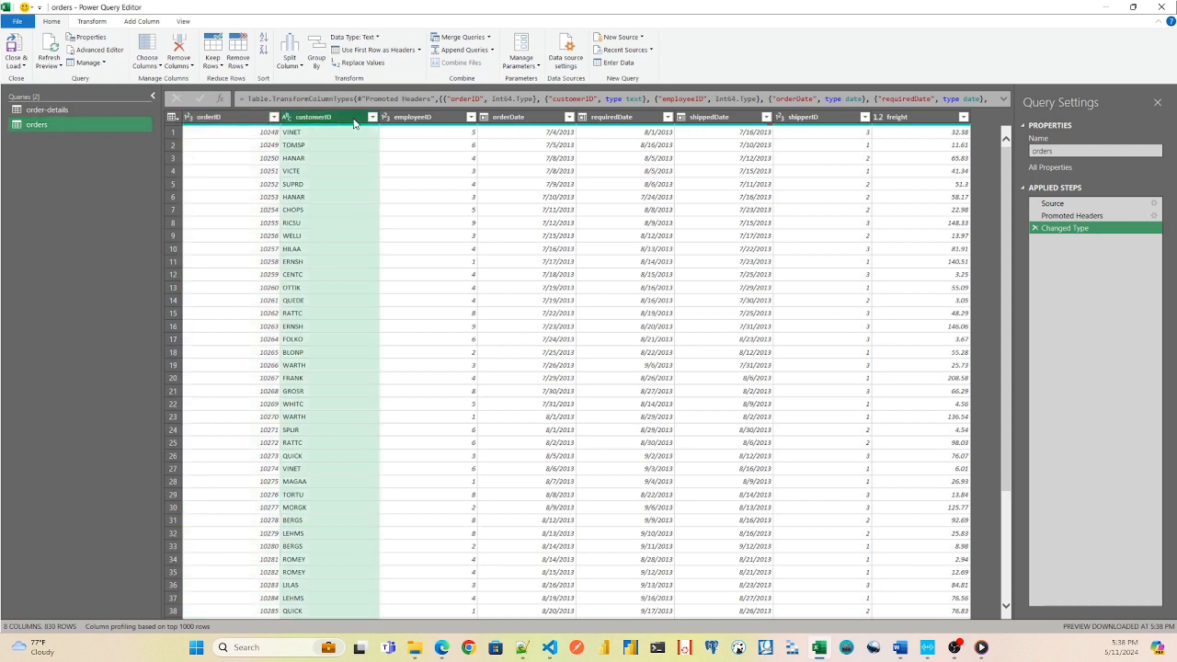
pyautogui.click(430, 122)
pyautogui.click(542, 119)
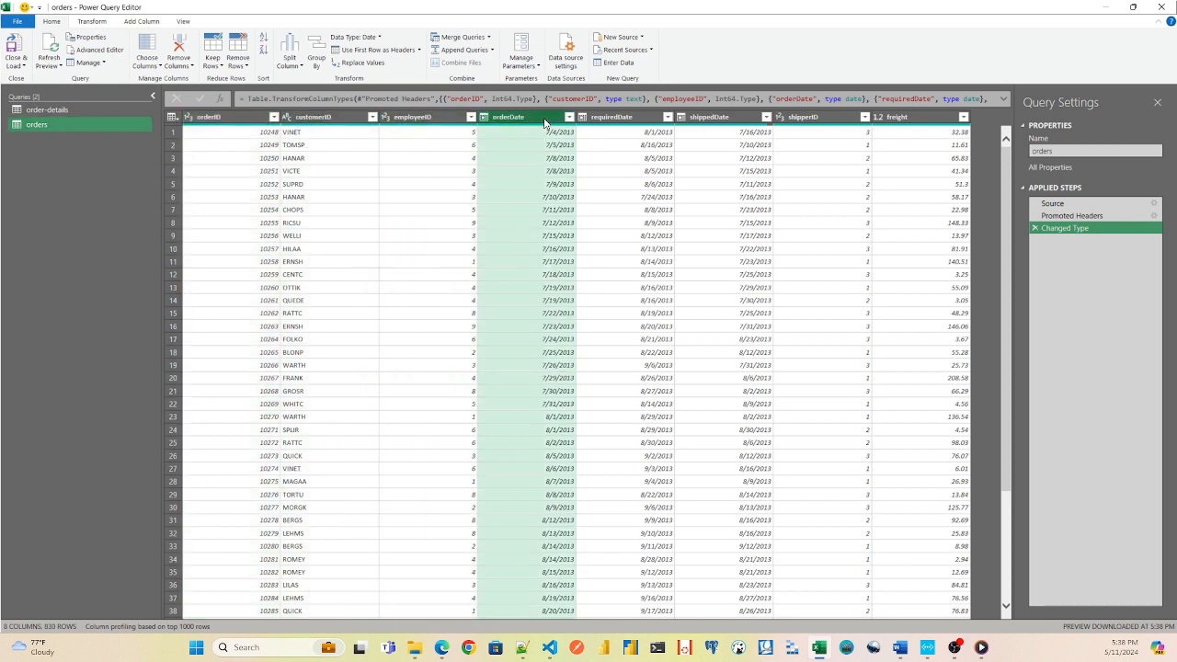
pyautogui.click(629, 122)
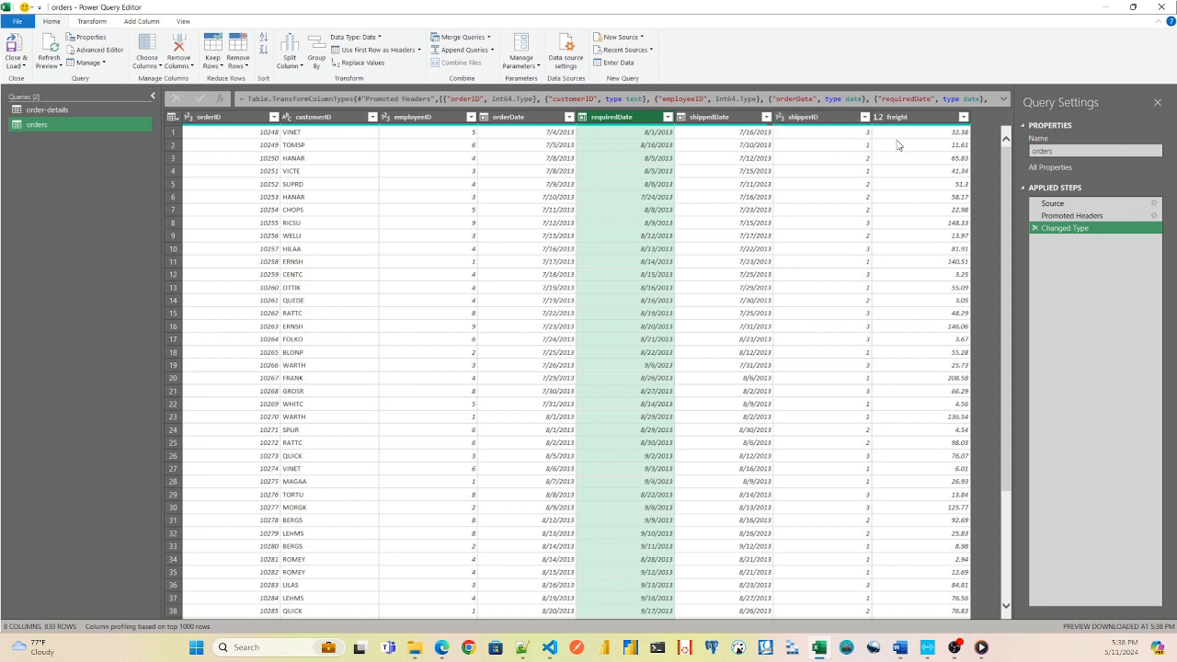
pyautogui.click(922, 124)
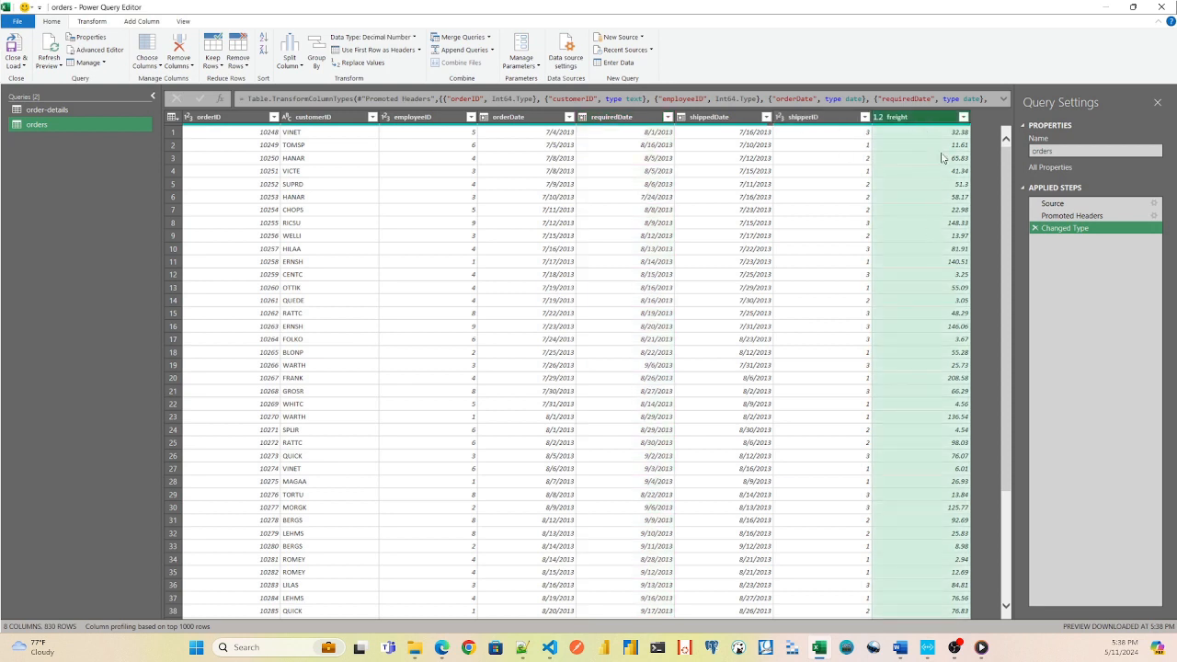
pyautogui.click(18, 21)
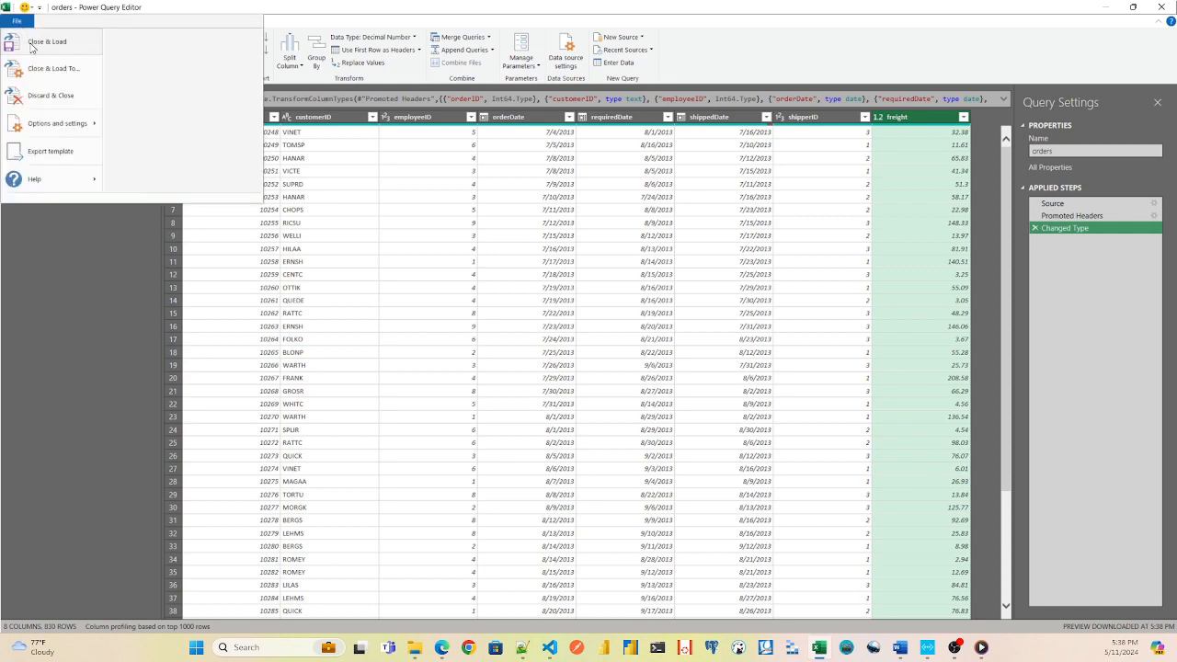
pyautogui.click(31, 45)
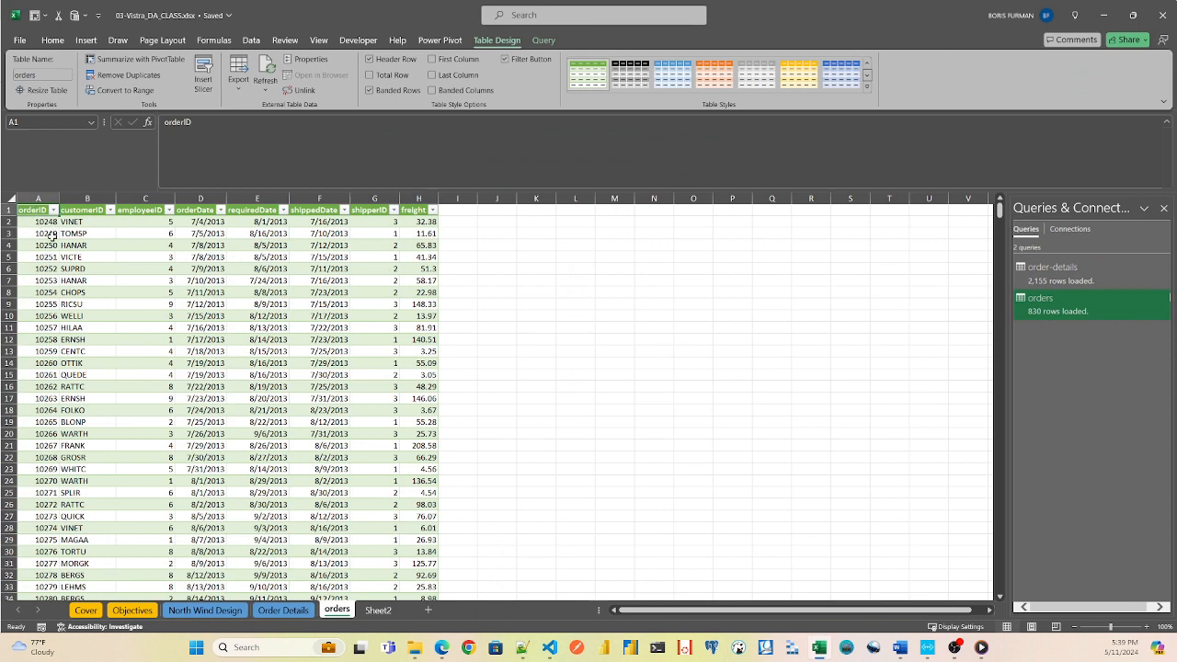
# Color the orders sheet tab blue to match the Order Details tab.
pyautogui.click(310, 612)
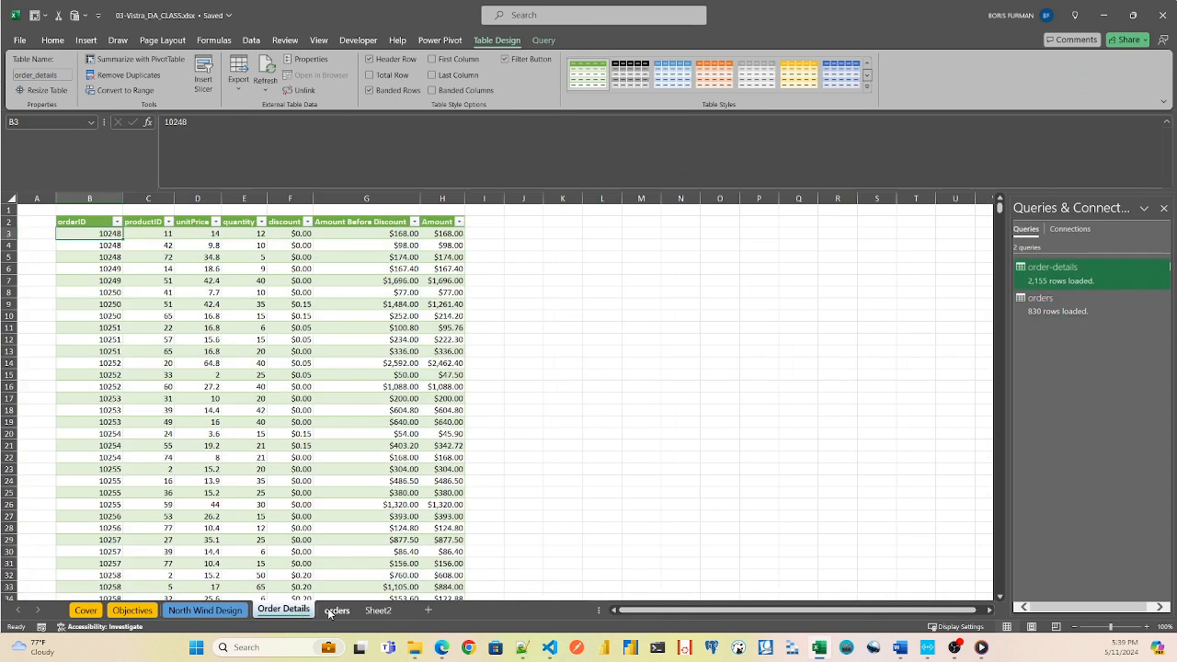
pyautogui.rightClick(335, 612)
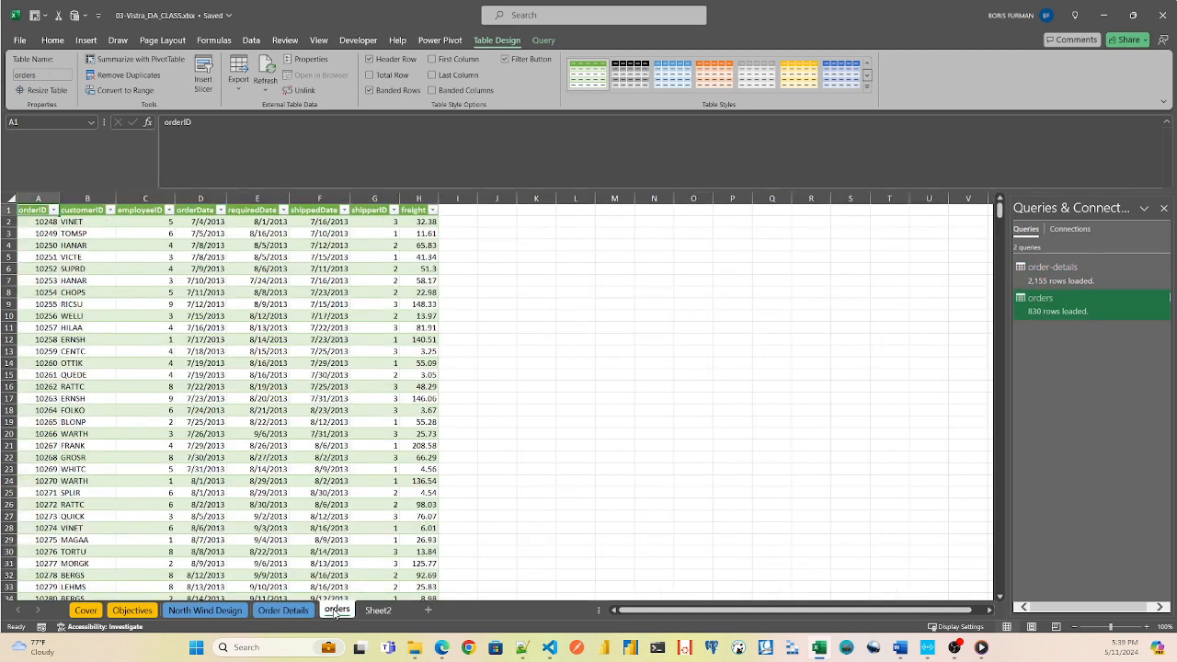
pyautogui.moveTo(409, 508)
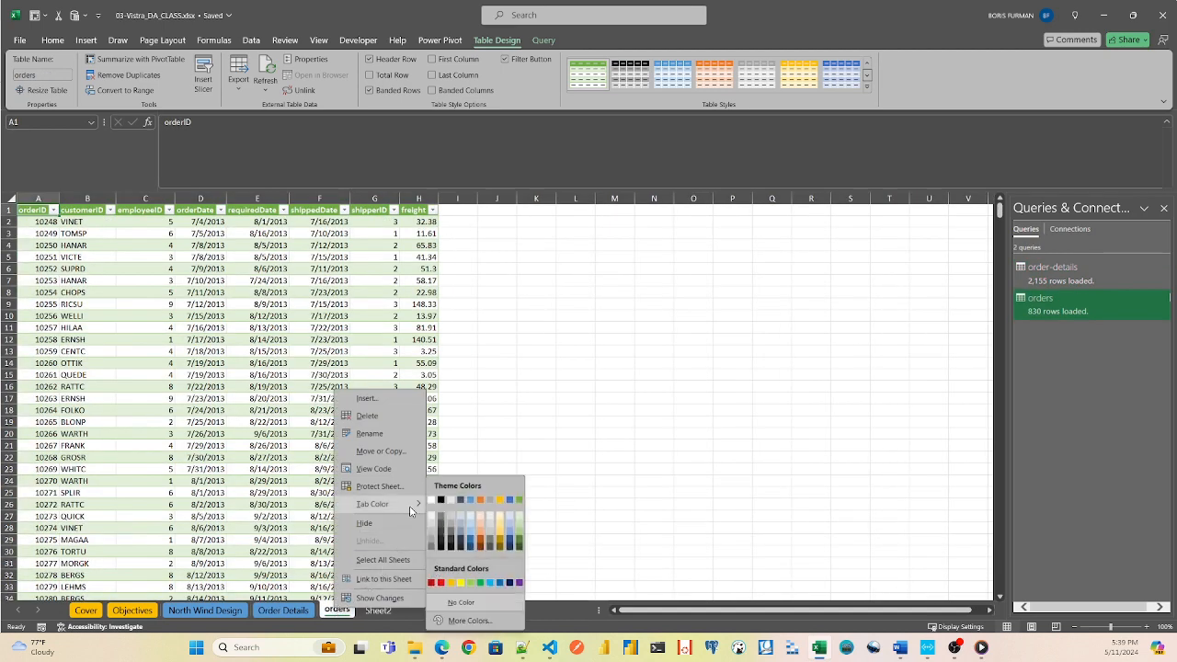
pyautogui.click(470, 499)
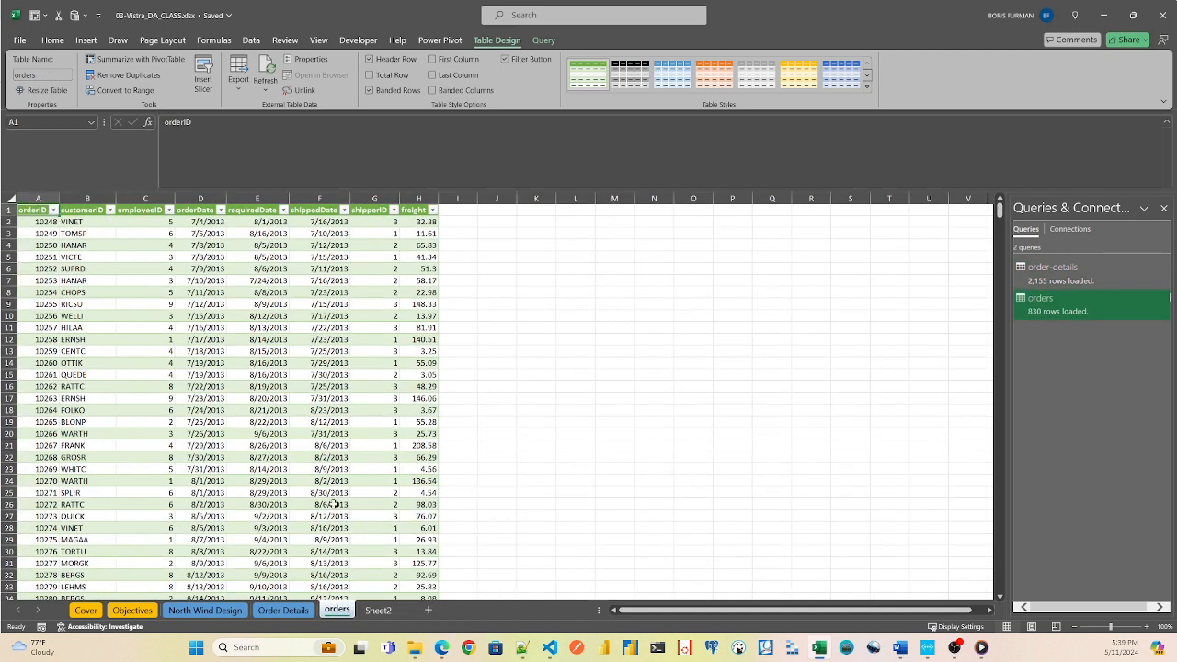
pyautogui.click(303, 492)
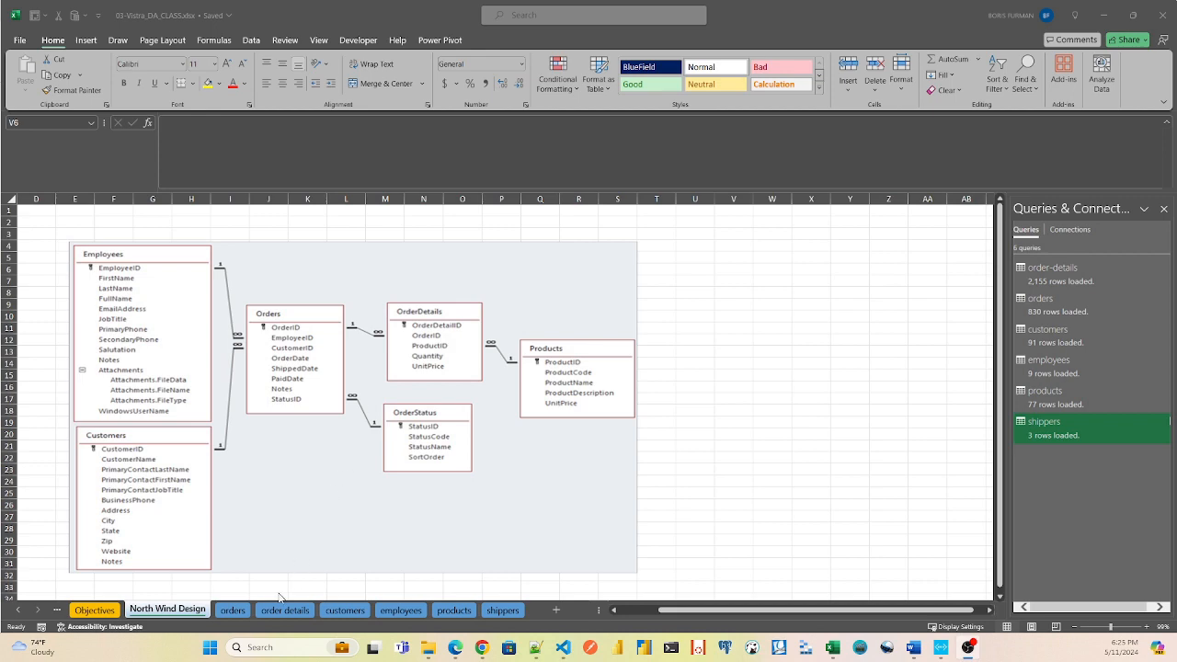
# Filter the table on the orders sheet to show only the first orderID in the list.
pyautogui.click(237, 611)
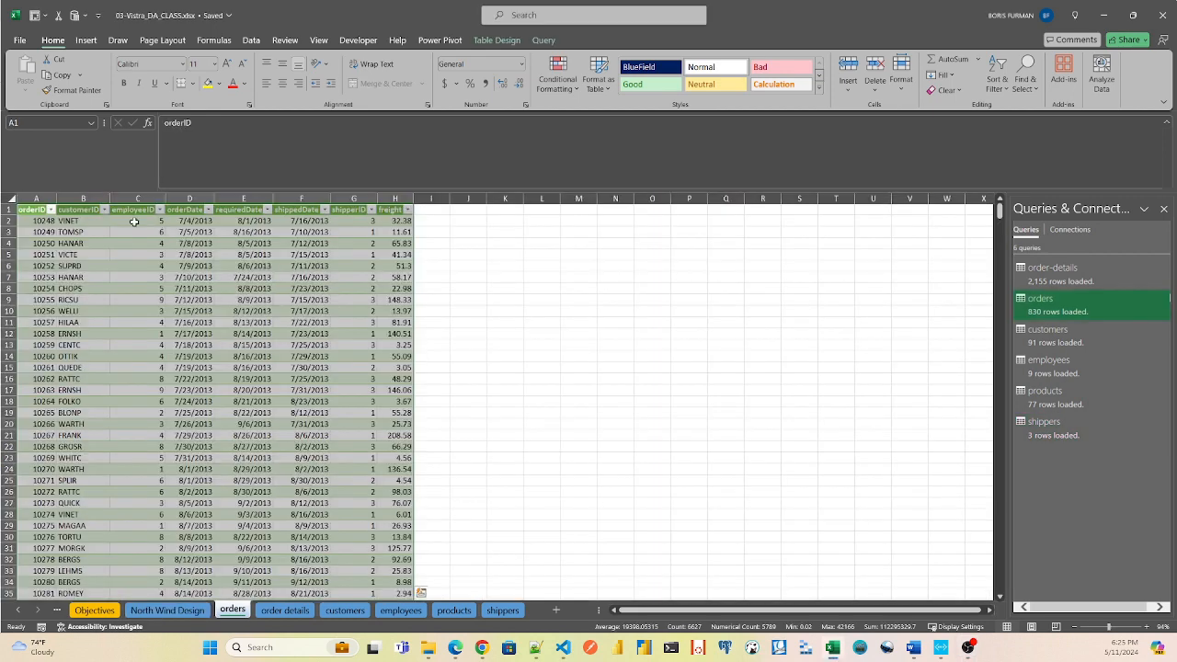
pyautogui.click(39, 223)
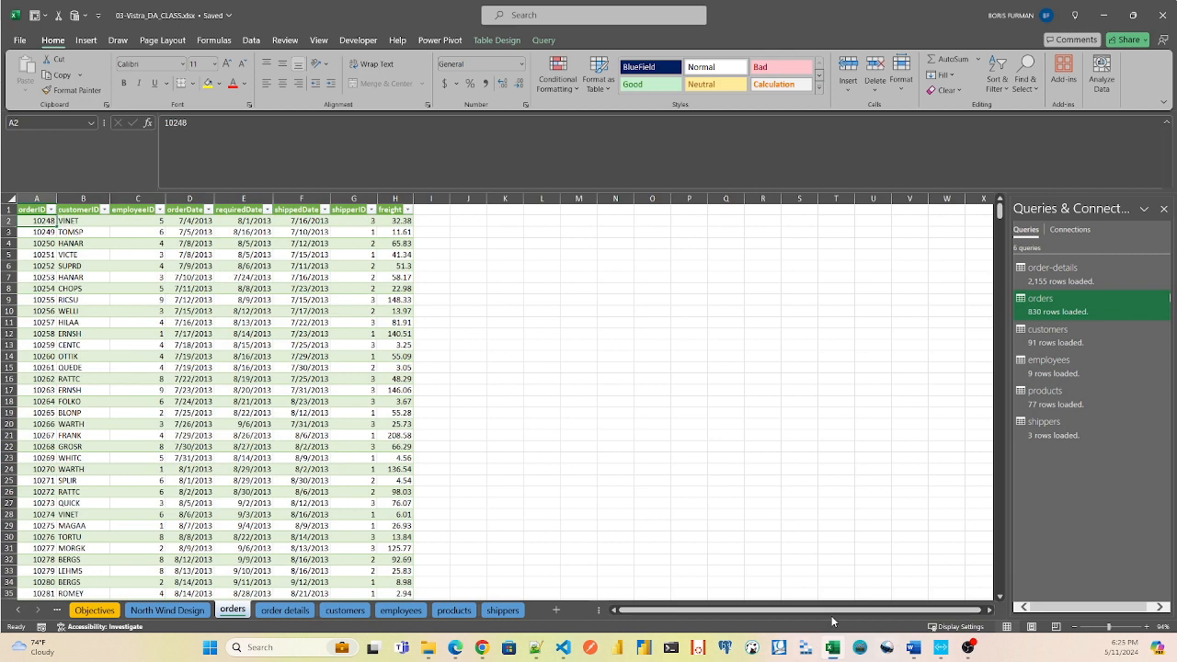
pyautogui.click(1107, 627)
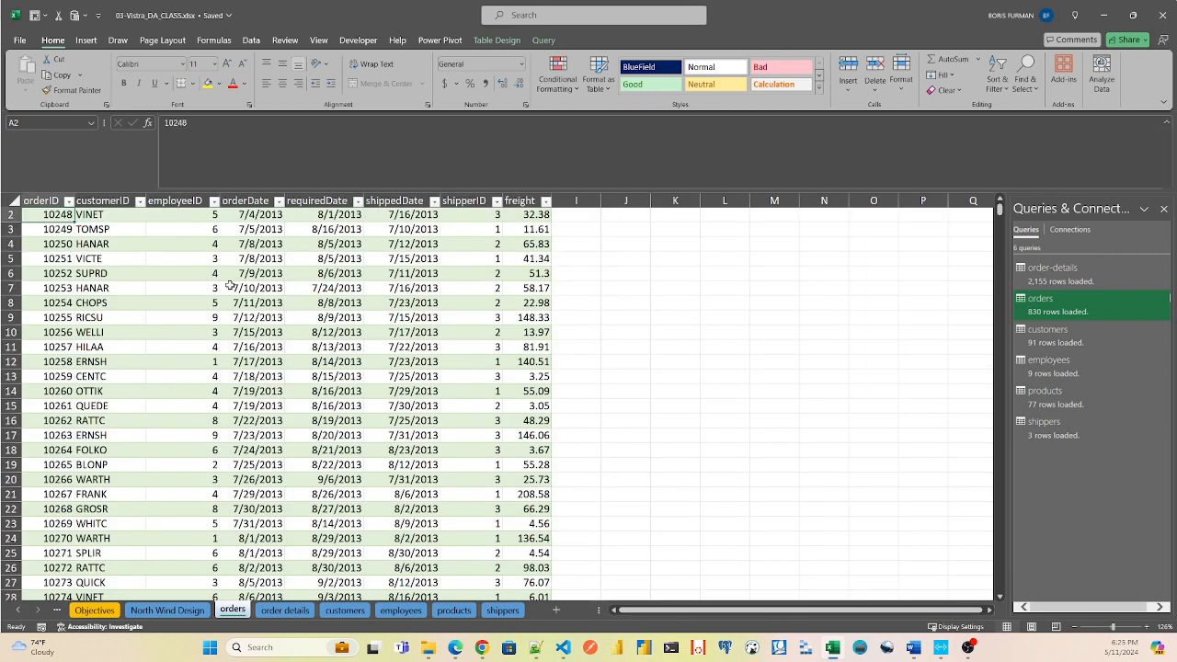
pyautogui.click(69, 202)
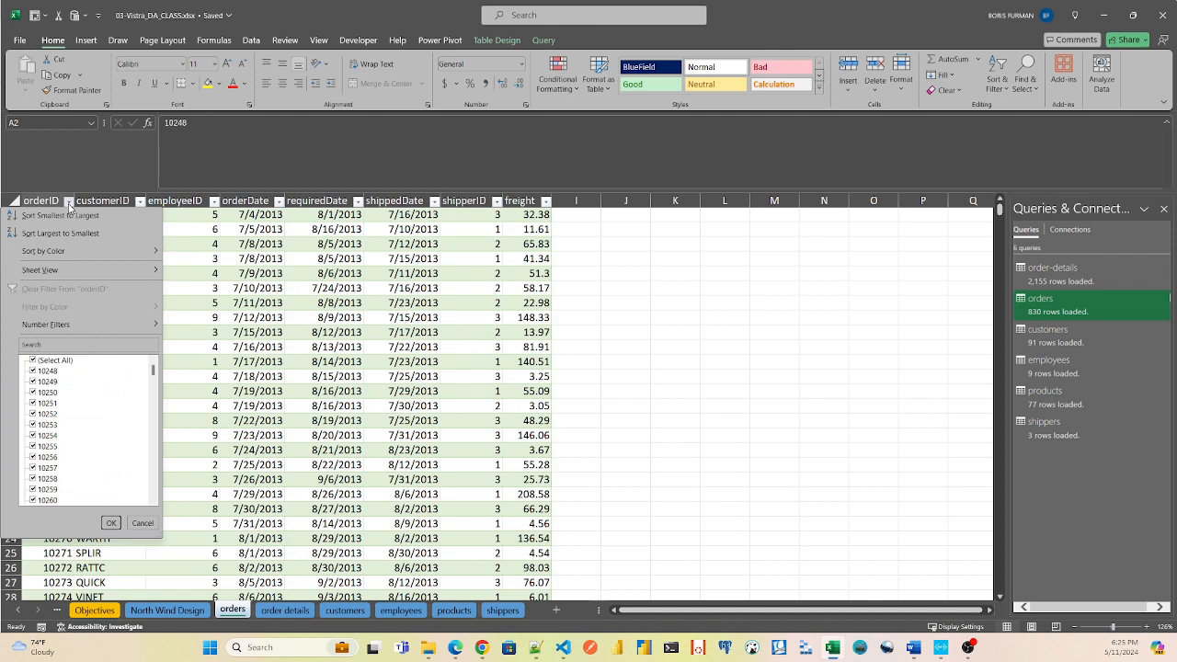
pyautogui.click(33, 361)
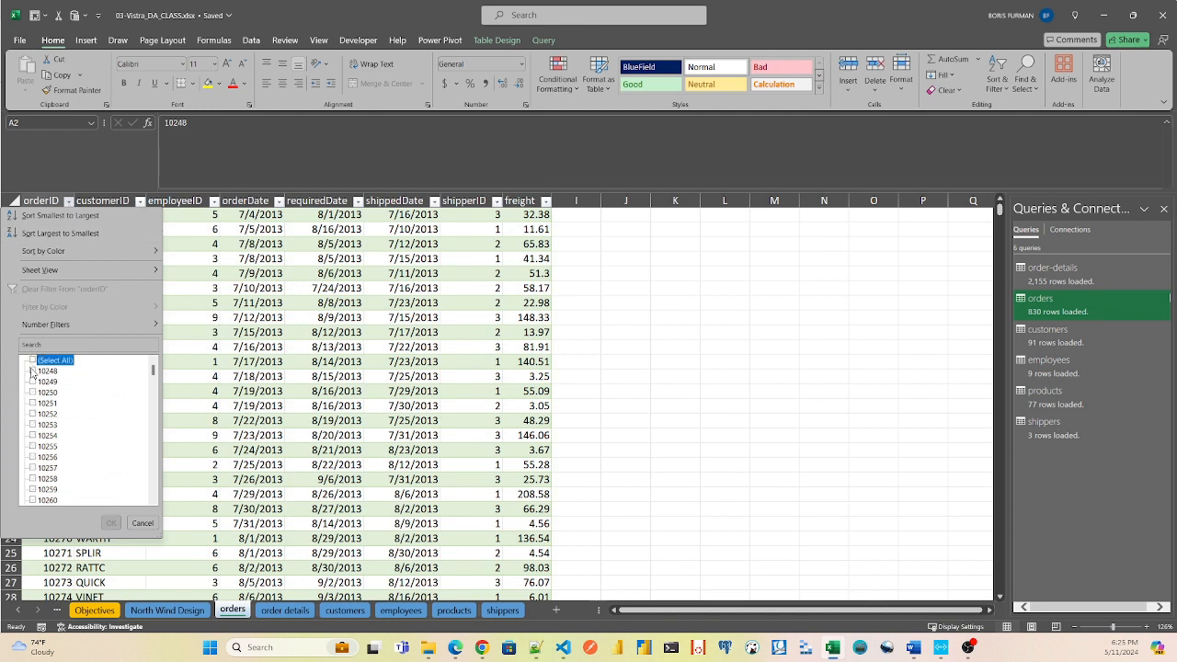
pyautogui.click(32, 365)
pyautogui.click(33, 360)
pyautogui.click(33, 371)
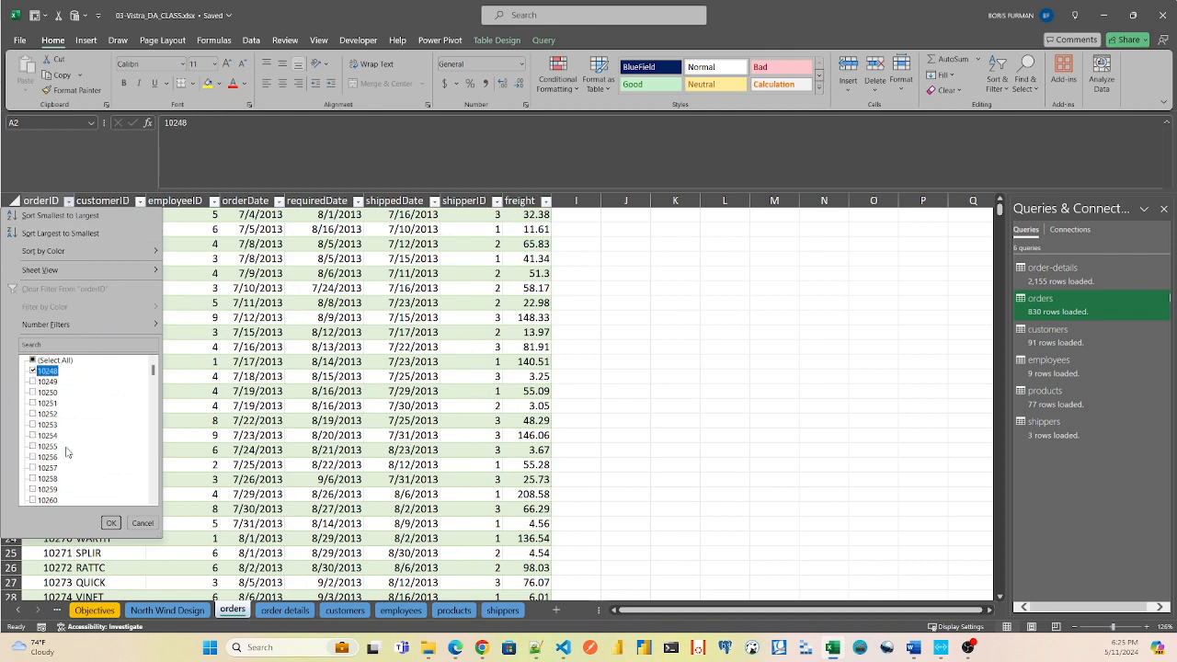
pyautogui.click(108, 522)
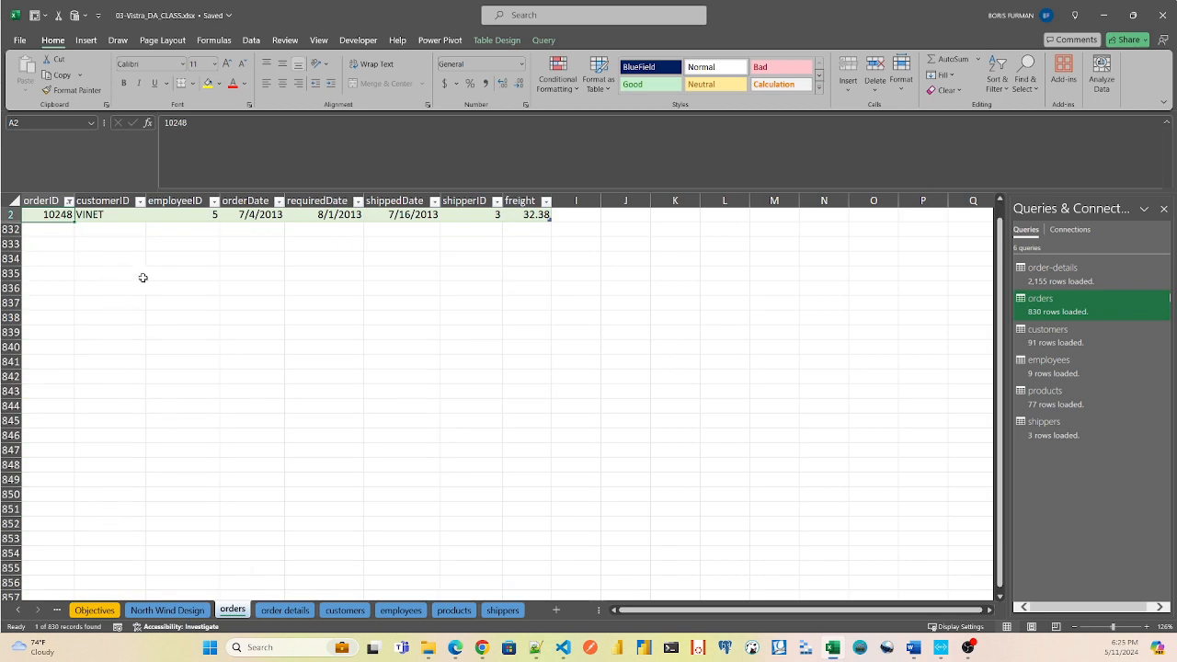
# Filter the table on the order details sheet to the same first orderID.
pyautogui.click(290, 610)
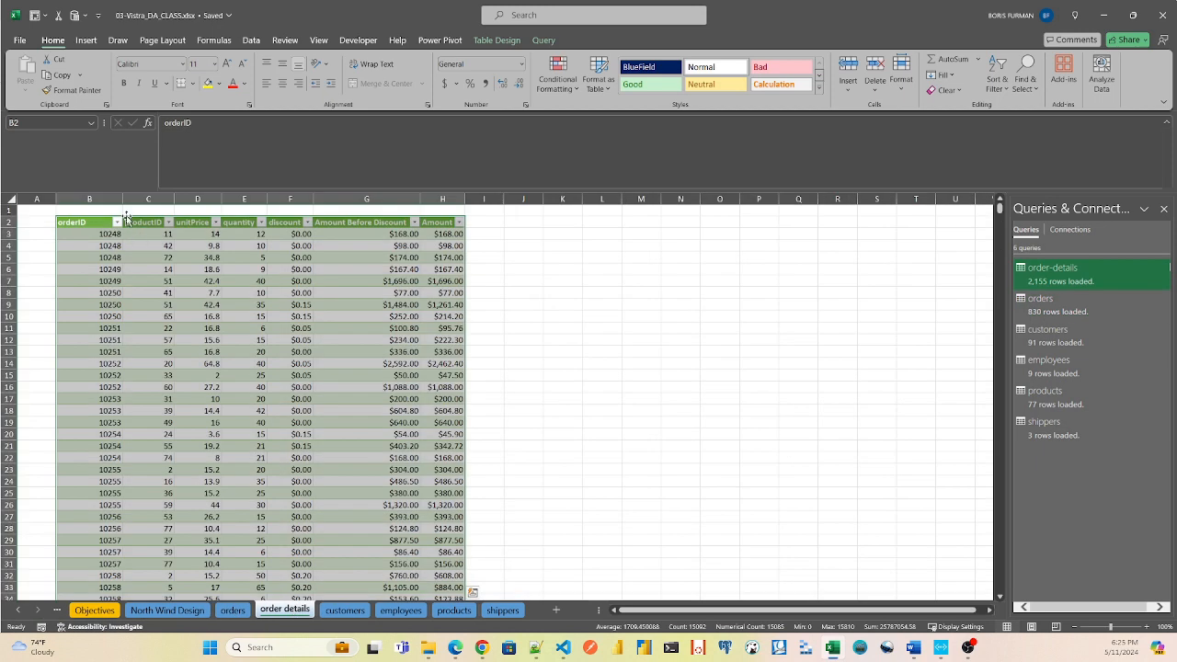
pyautogui.click(117, 223)
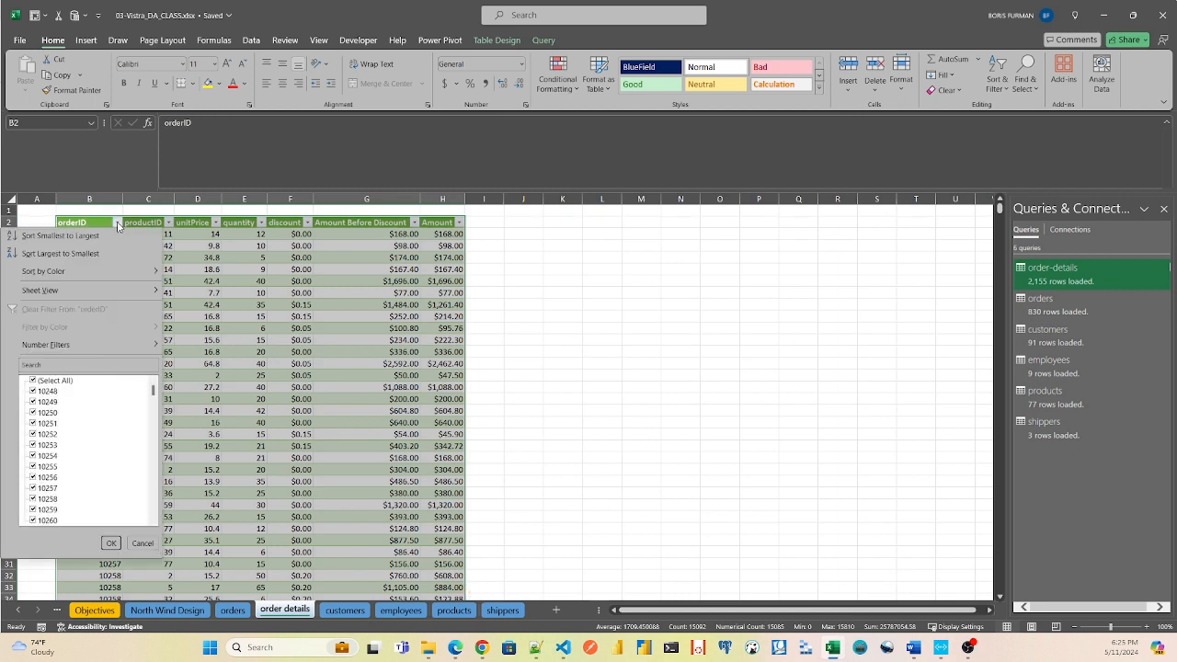
pyautogui.click(32, 379)
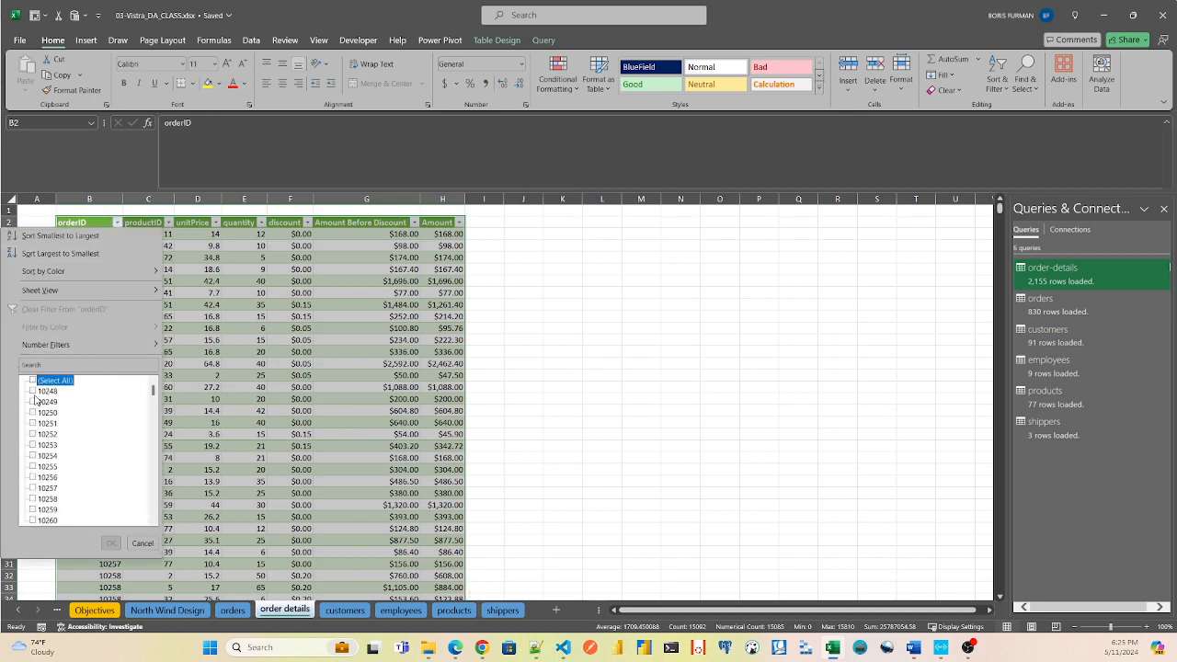
pyautogui.click(32, 391)
pyautogui.click(111, 543)
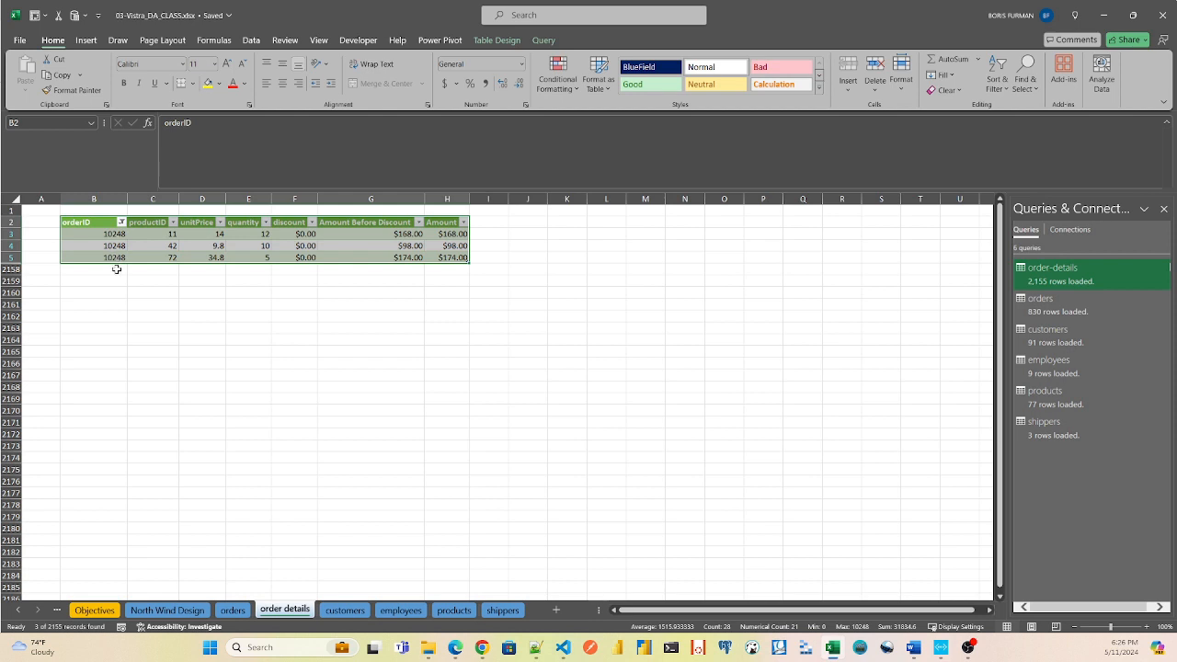
# Compare the filtered order's record on the orders sheet with its line items on the order details sheet.
pyautogui.click(235, 617)
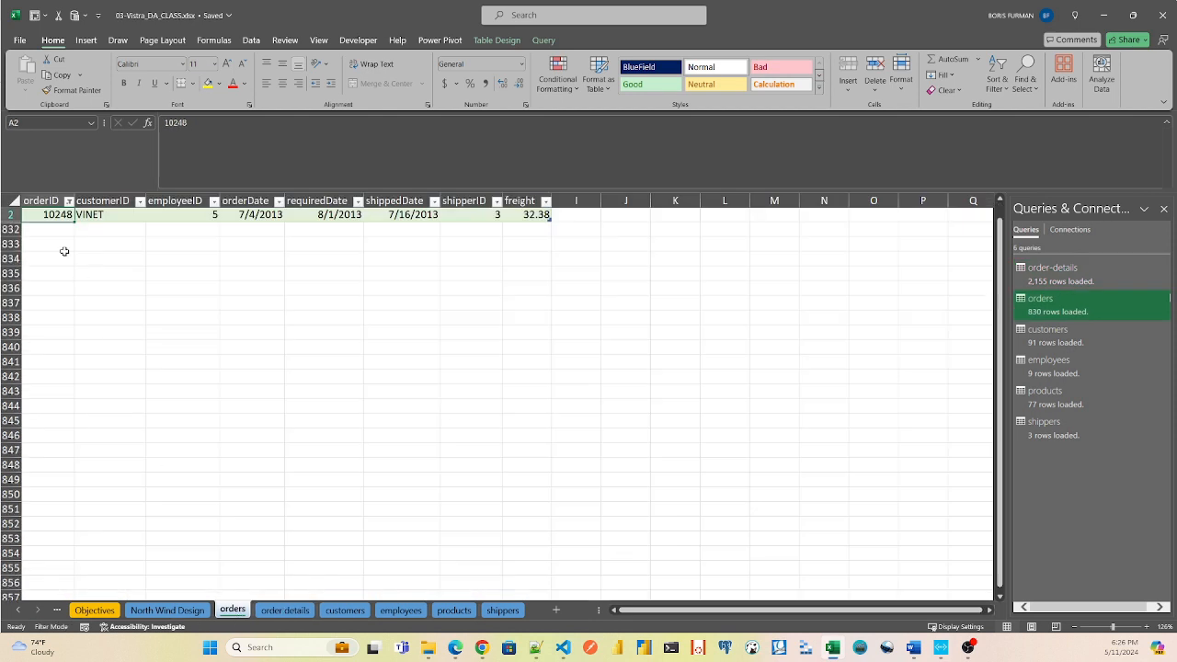
pyautogui.click(72, 215)
pyautogui.click(269, 611)
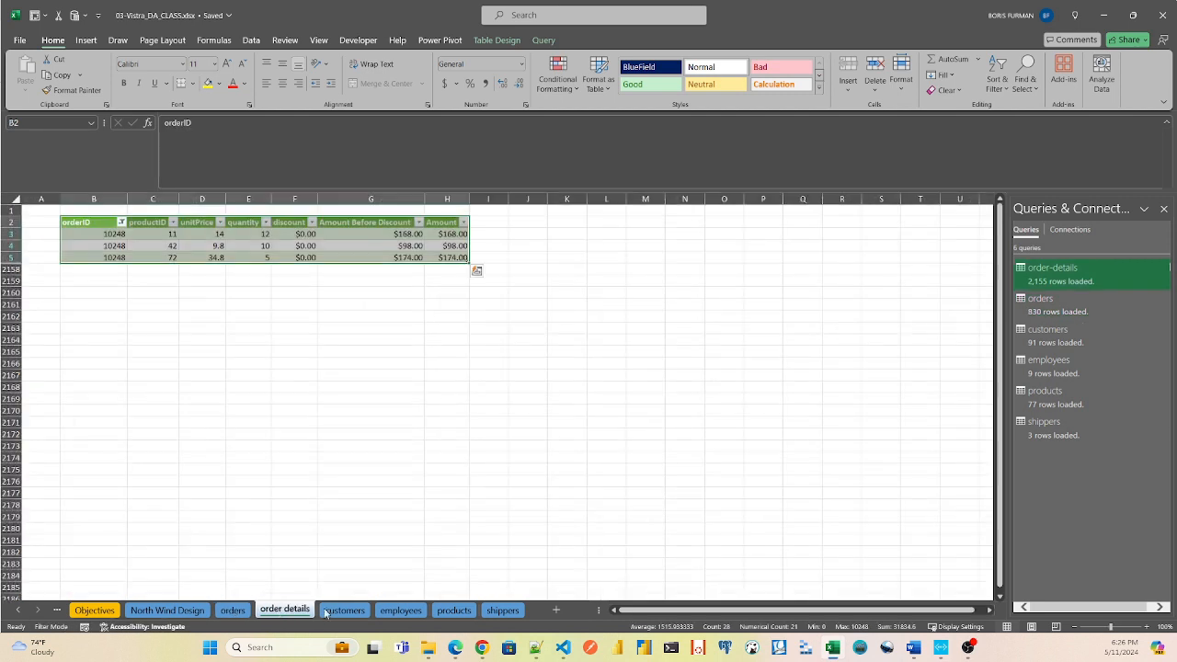
pyautogui.click(1114, 628)
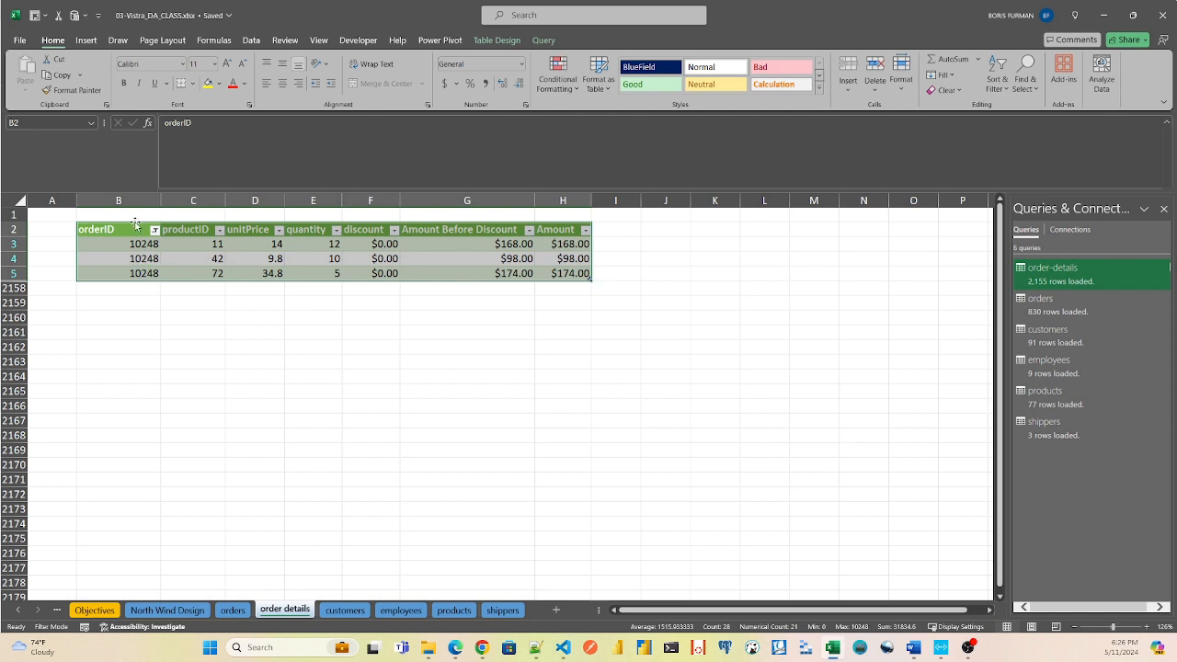
pyautogui.click(232, 611)
pyautogui.click(284, 611)
pyautogui.click(233, 611)
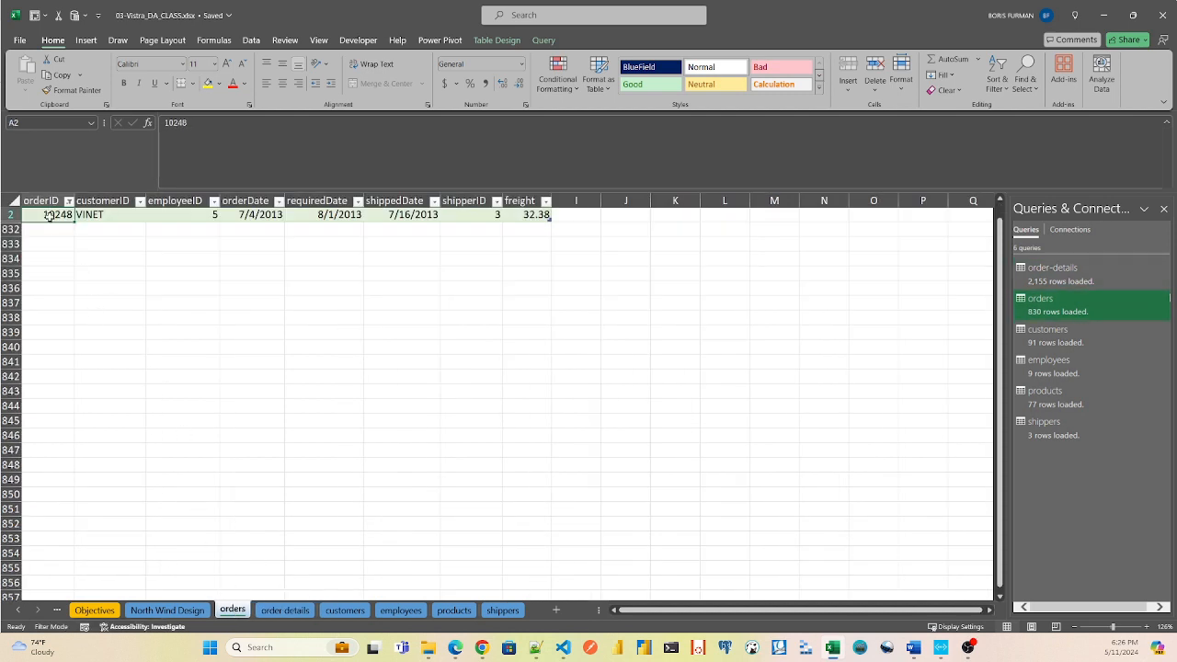
pyautogui.click(290, 613)
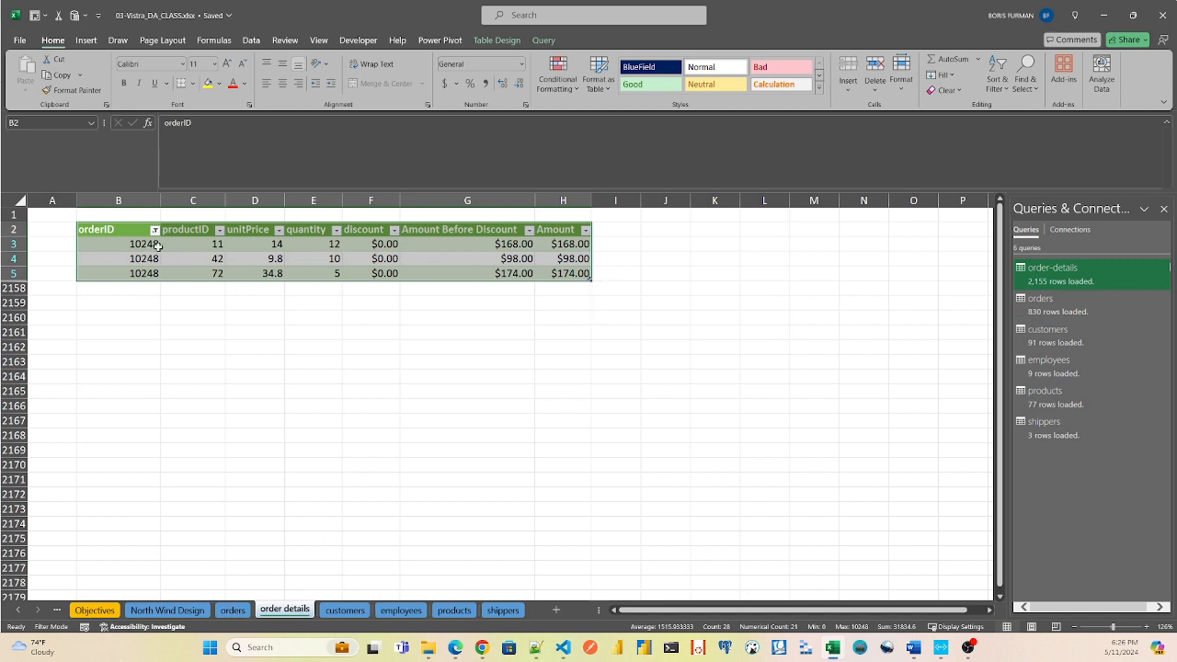
pyautogui.click(231, 611)
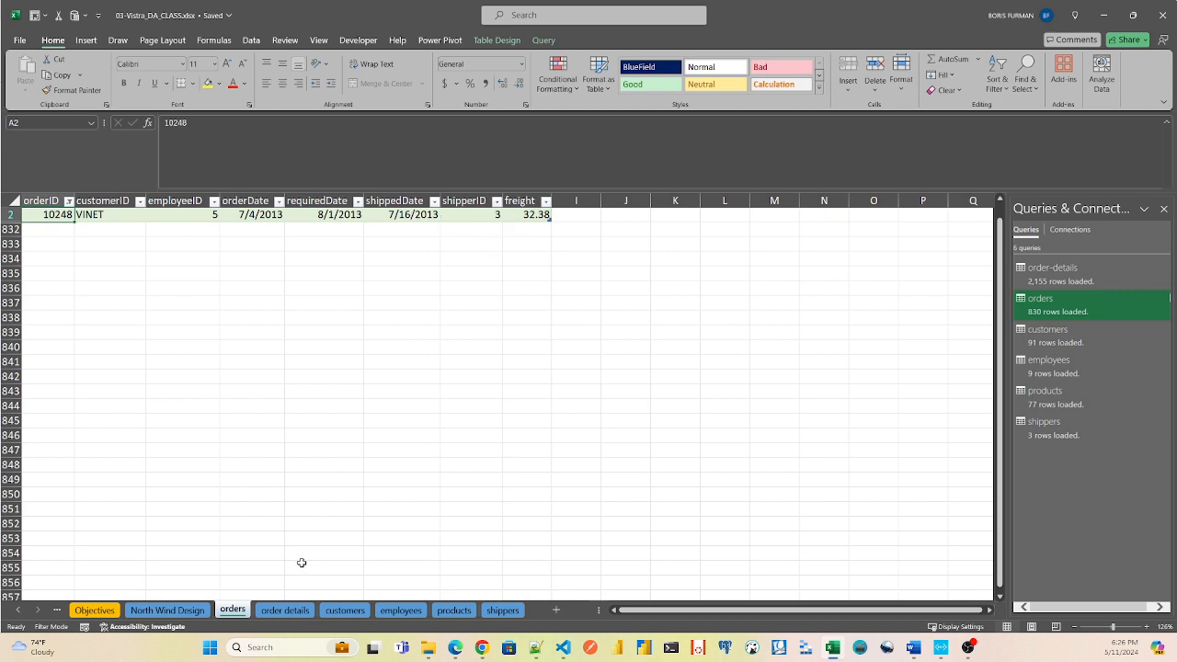
pyautogui.click(297, 611)
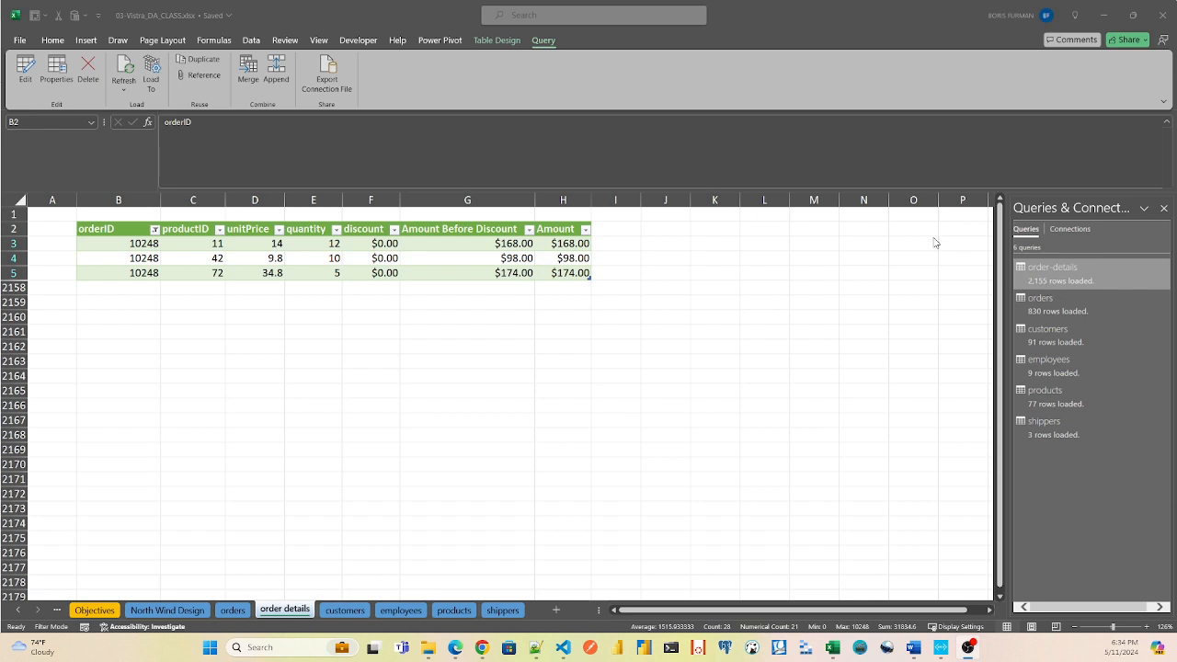
# Start a merge of the order-details query with the orders query, matching both on the orderID column.
pyautogui.click(1071, 281)
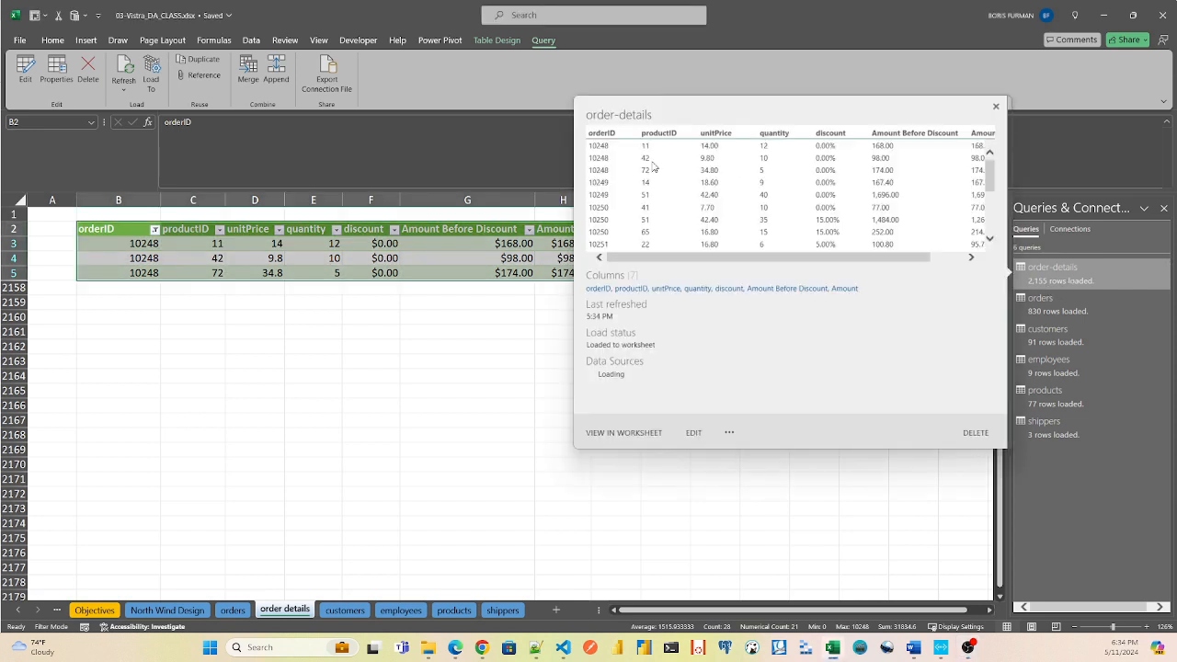
pyautogui.click(996, 108)
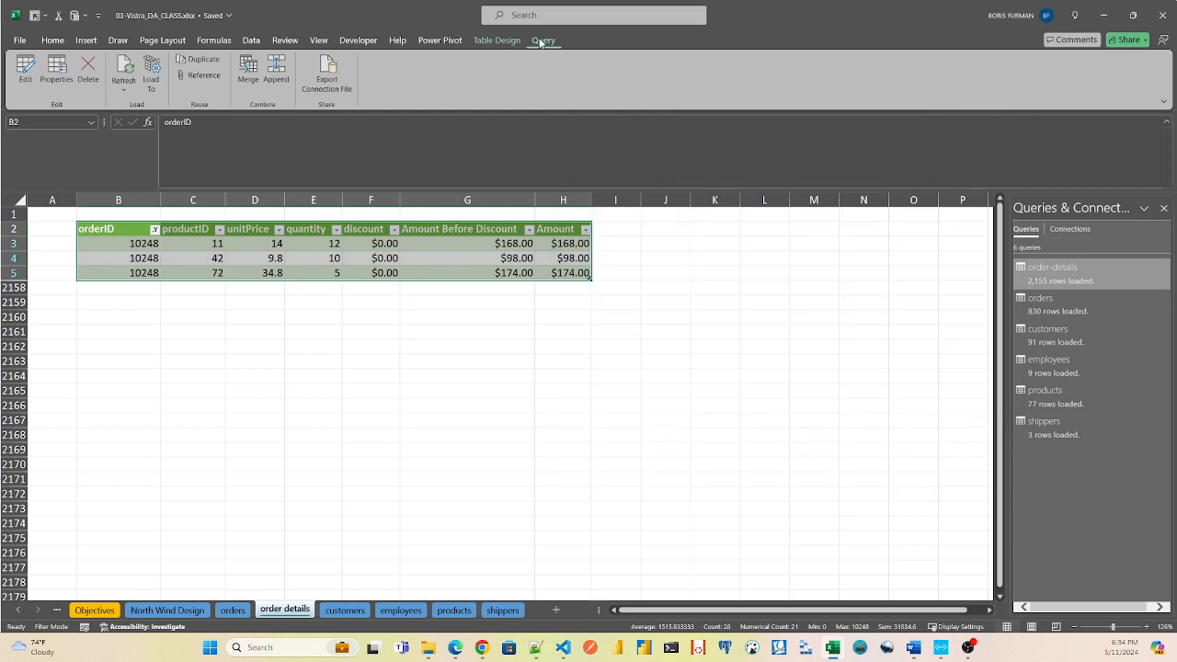
pyautogui.click(243, 70)
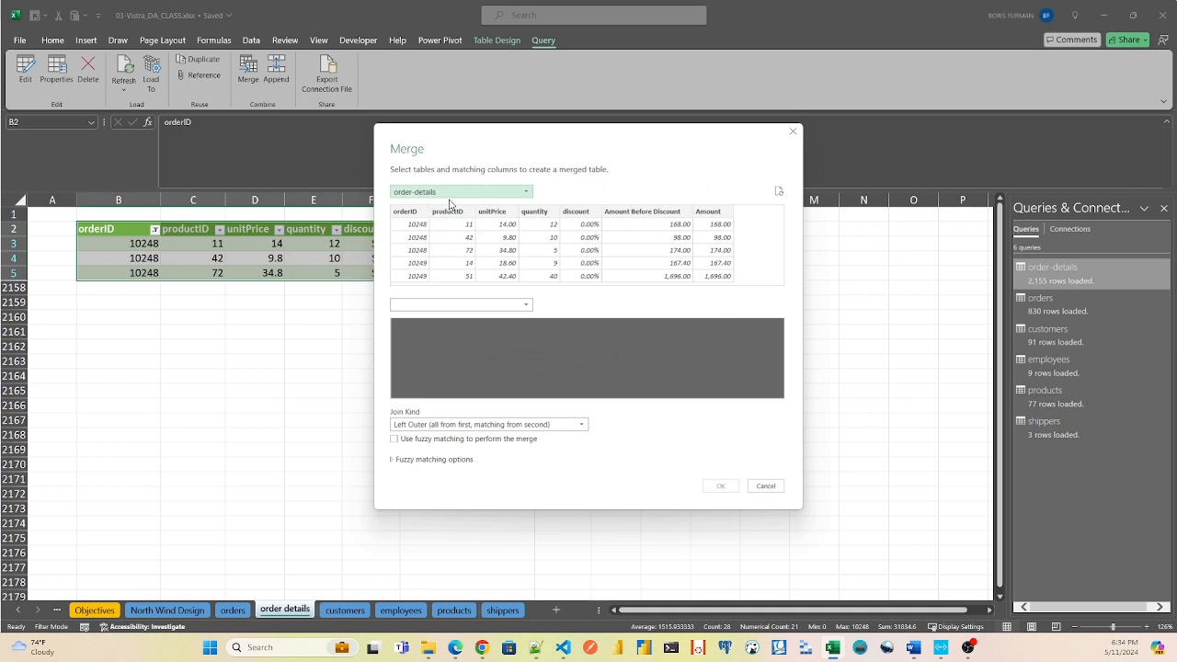
pyautogui.click(451, 313)
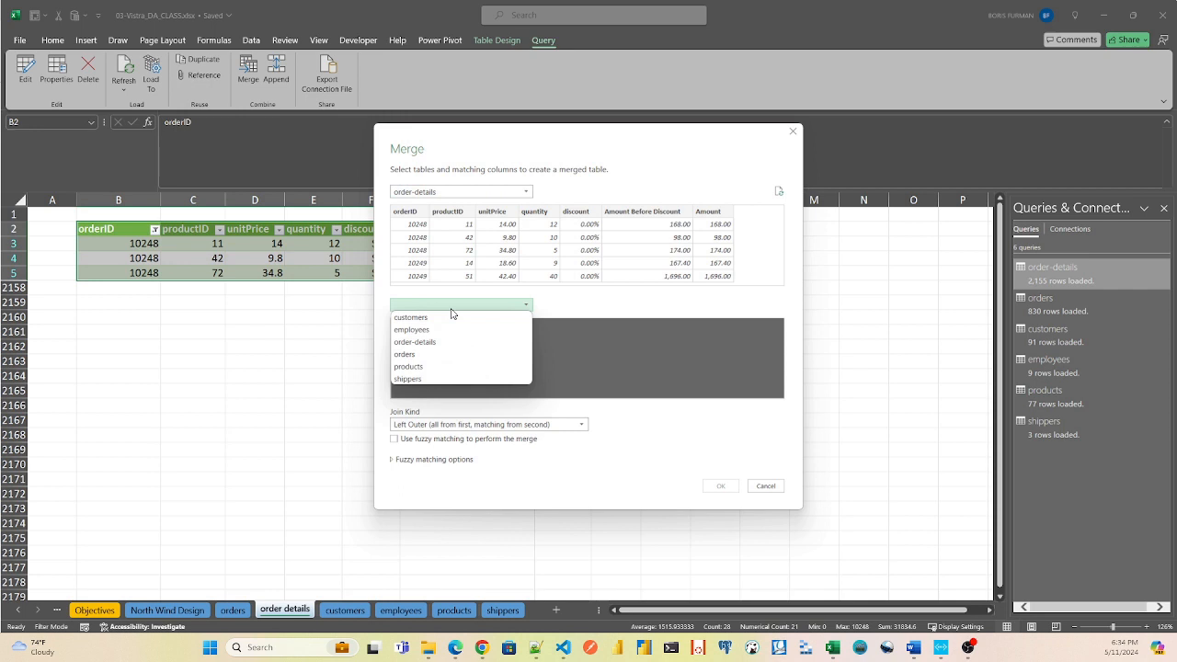
pyautogui.click(440, 355)
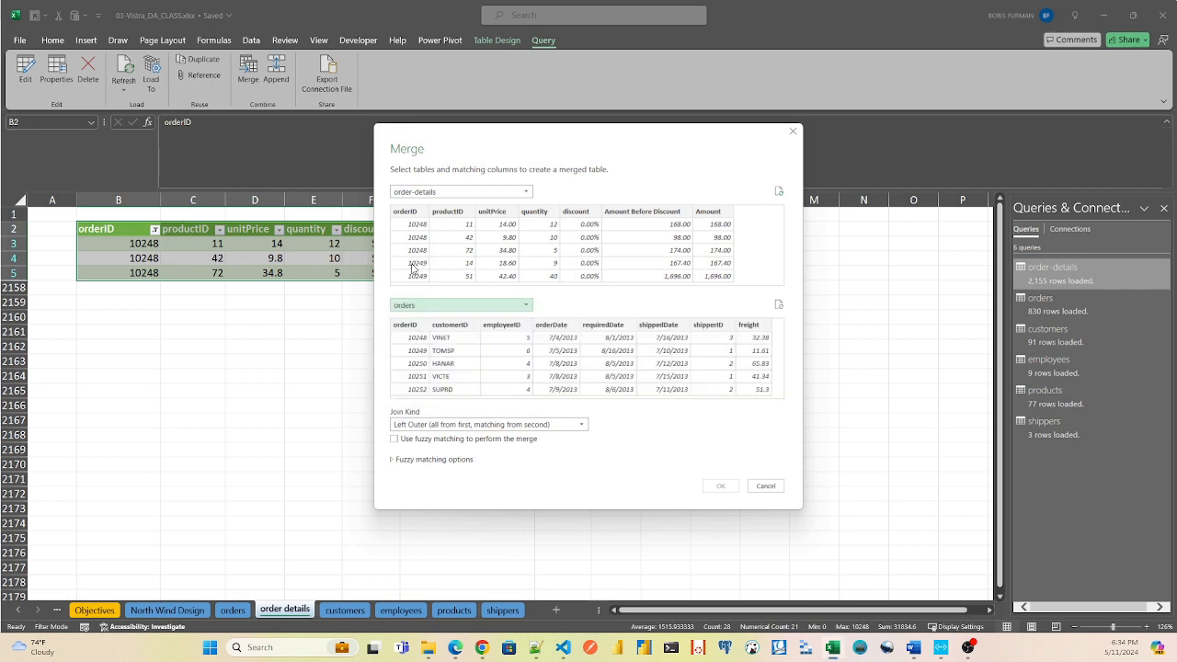
pyautogui.click(406, 212)
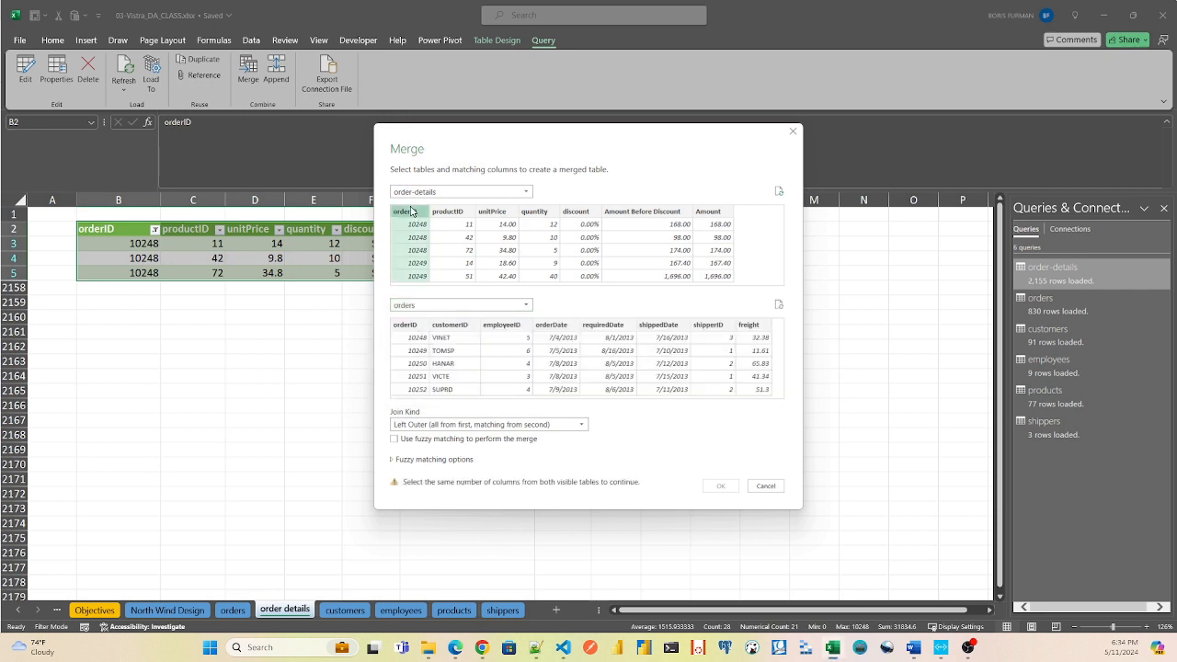
pyautogui.click(410, 327)
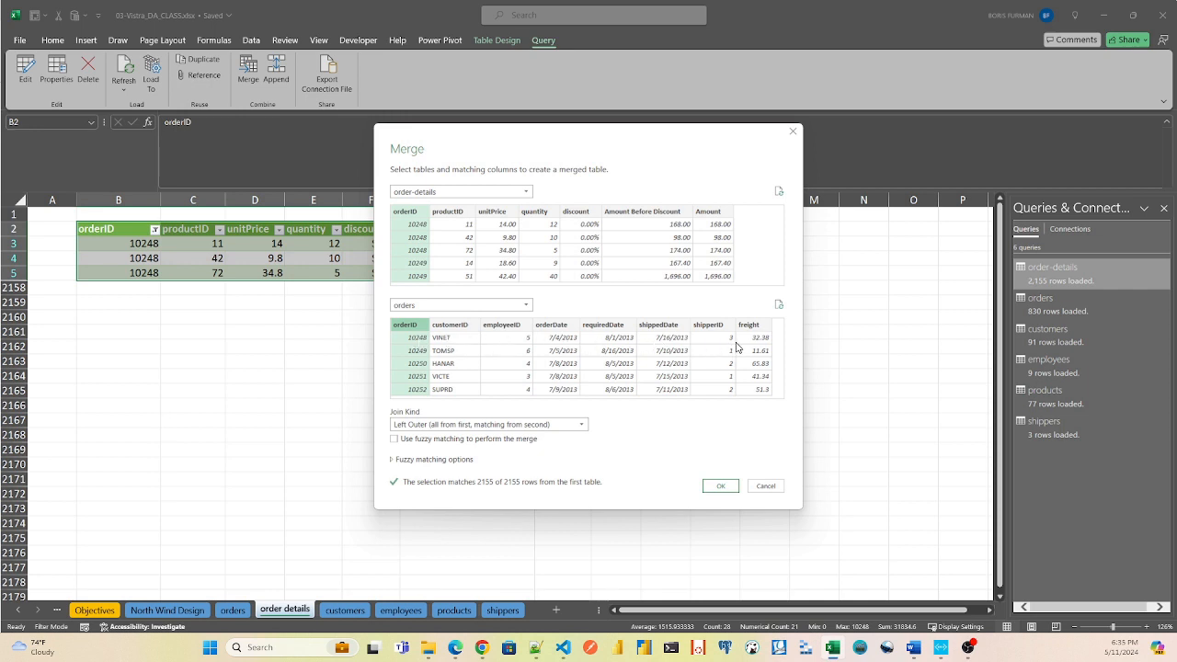
# Set the join kind to Inner (only matching rows) and create the merged query.
pyautogui.click(474, 425)
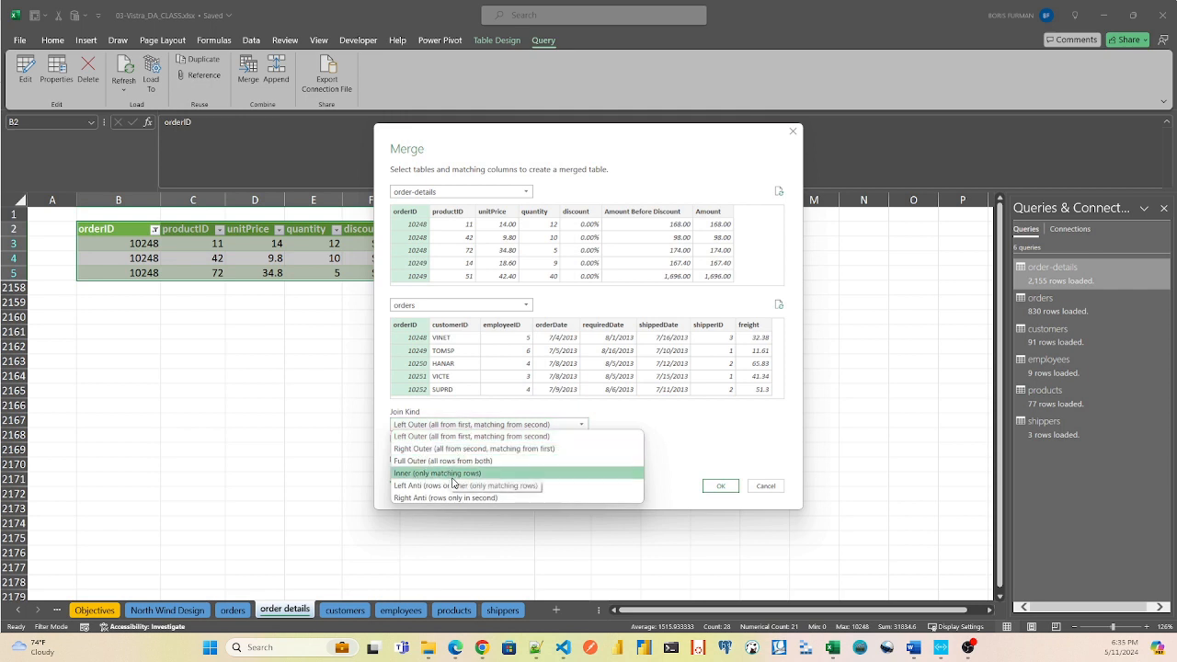
pyautogui.click(445, 475)
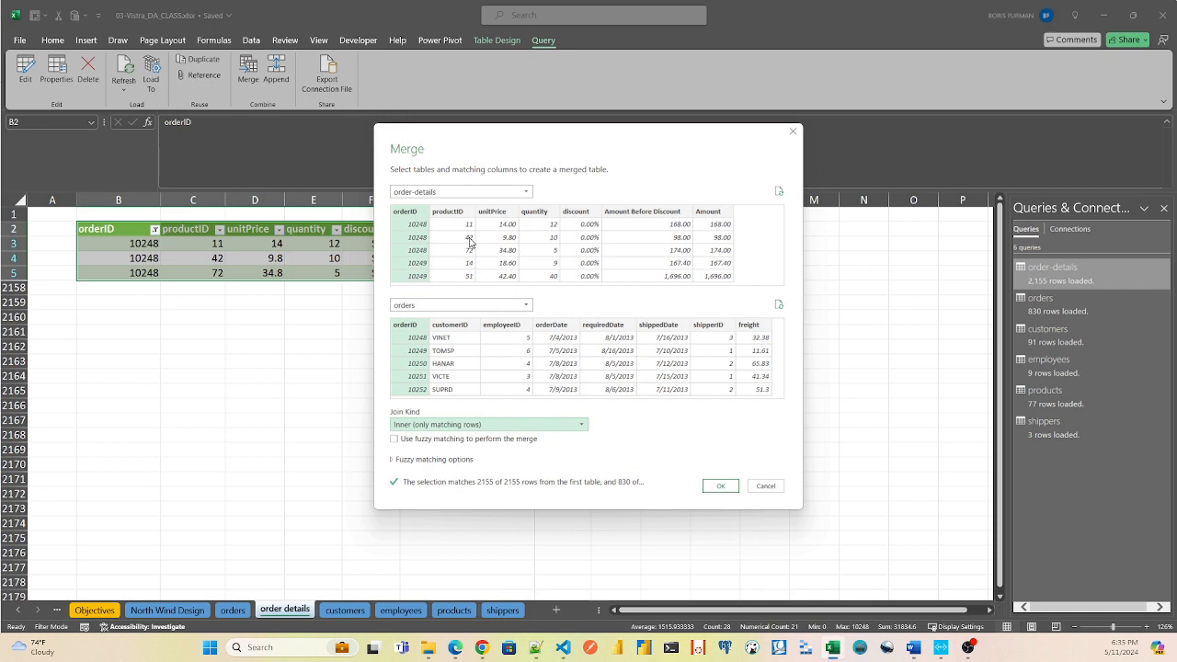
pyautogui.click(721, 487)
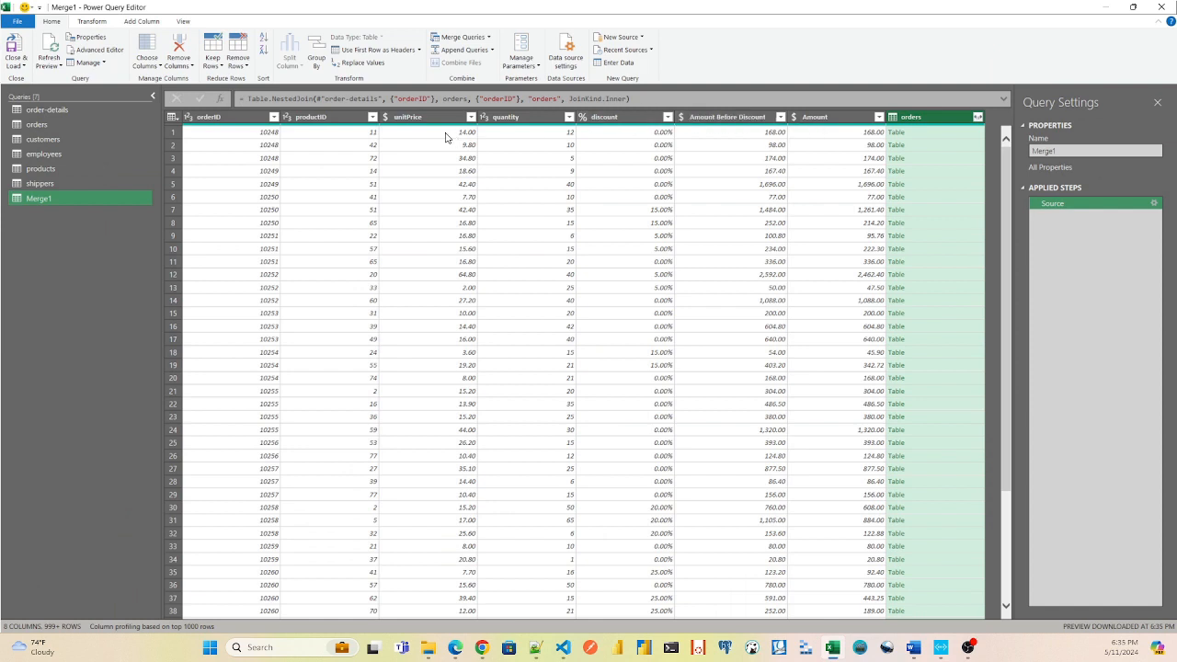
# Expand the merged orders column with every field from customerID to freight, excluding orderID and without the original column name as prefix.
pyautogui.click(978, 118)
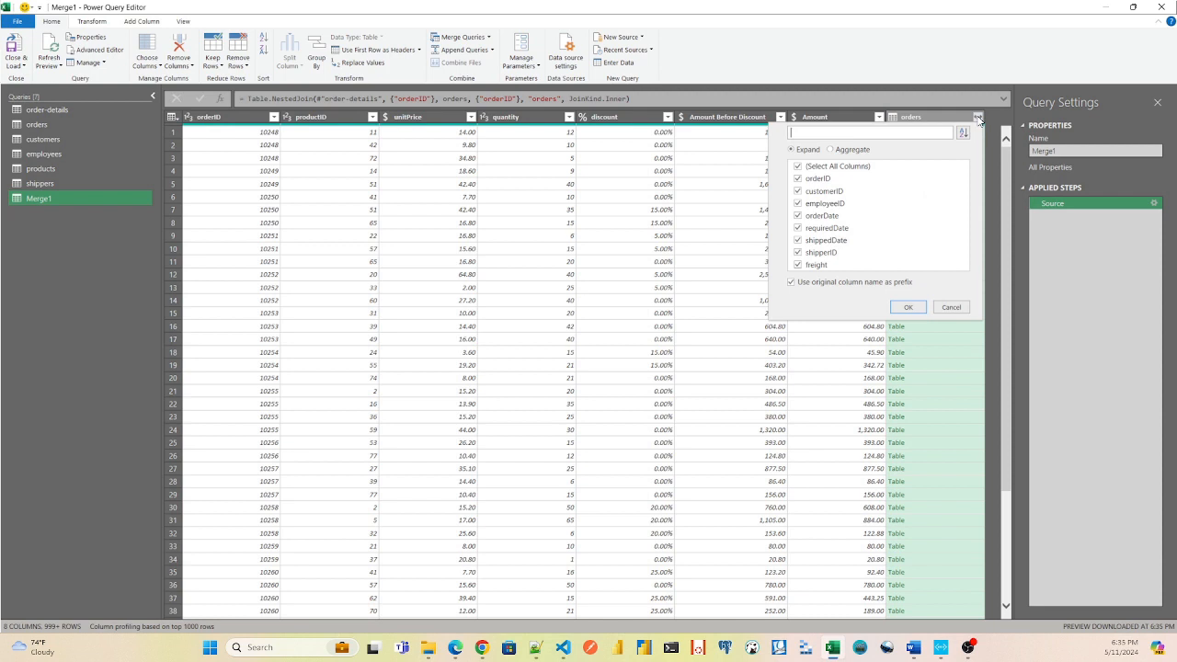
pyautogui.click(800, 167)
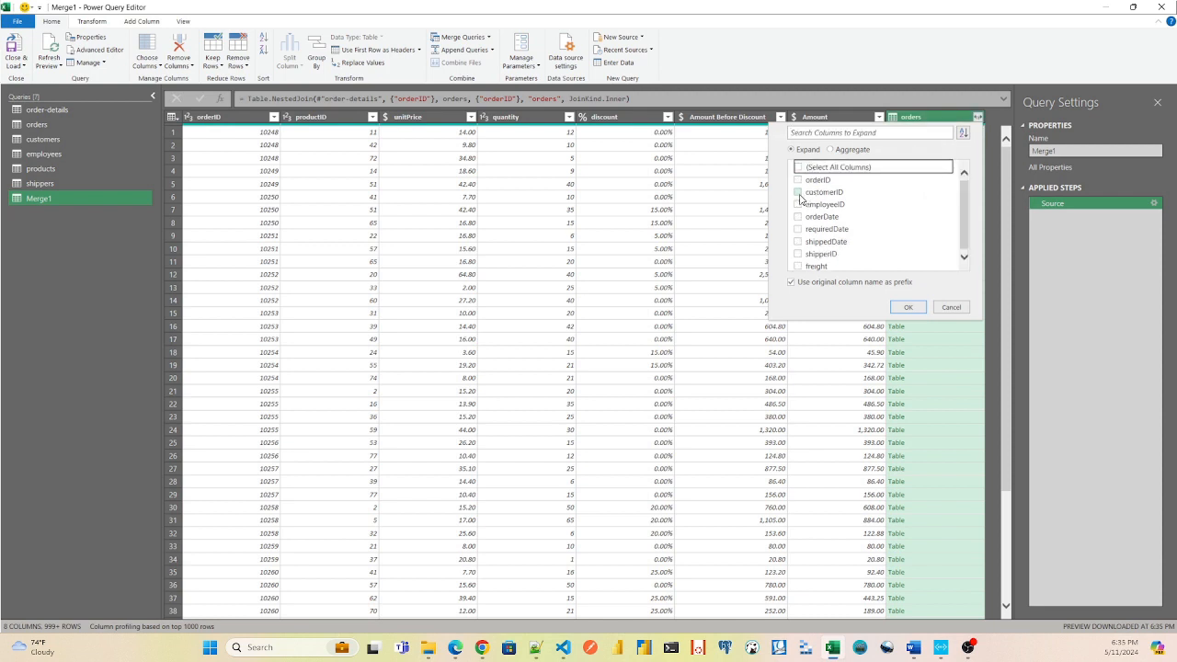
pyautogui.click(798, 192)
pyautogui.click(799, 205)
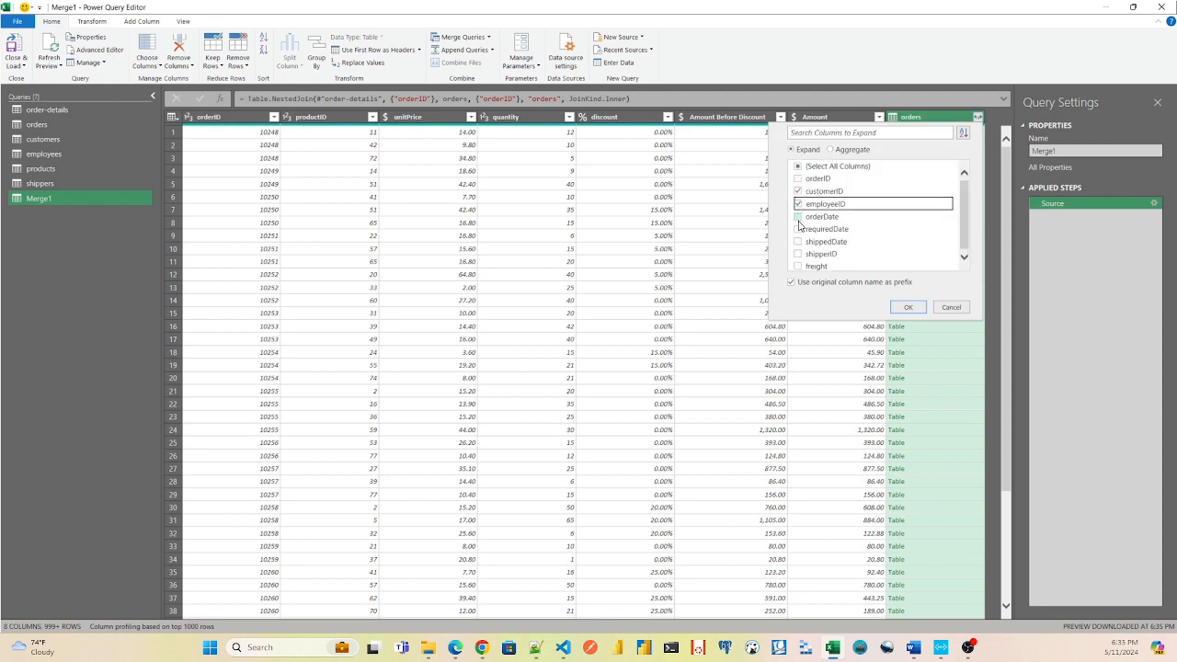
pyautogui.click(798, 216)
pyautogui.click(799, 228)
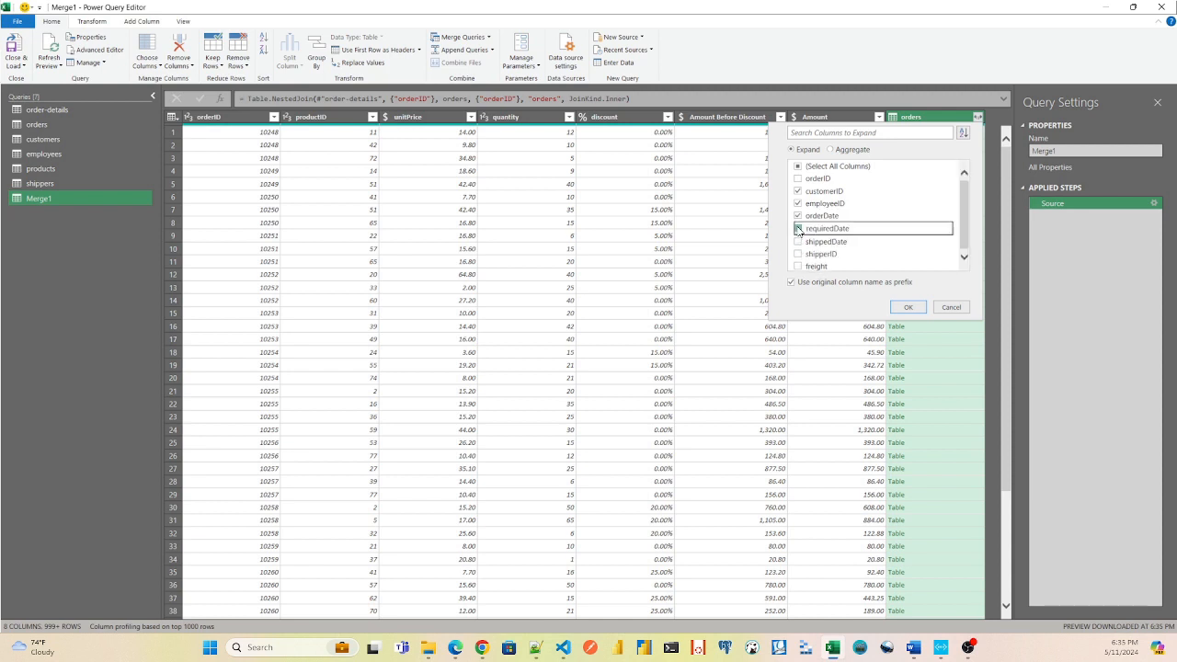
pyautogui.click(798, 241)
pyautogui.click(798, 254)
pyautogui.click(798, 265)
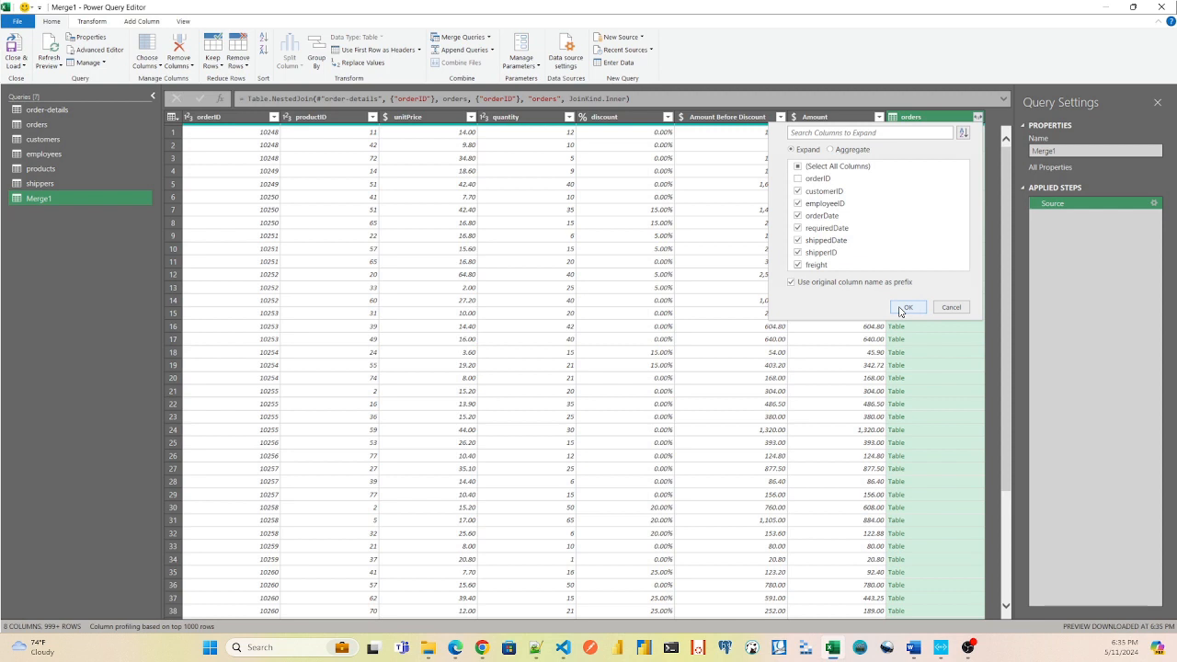
pyautogui.click(793, 283)
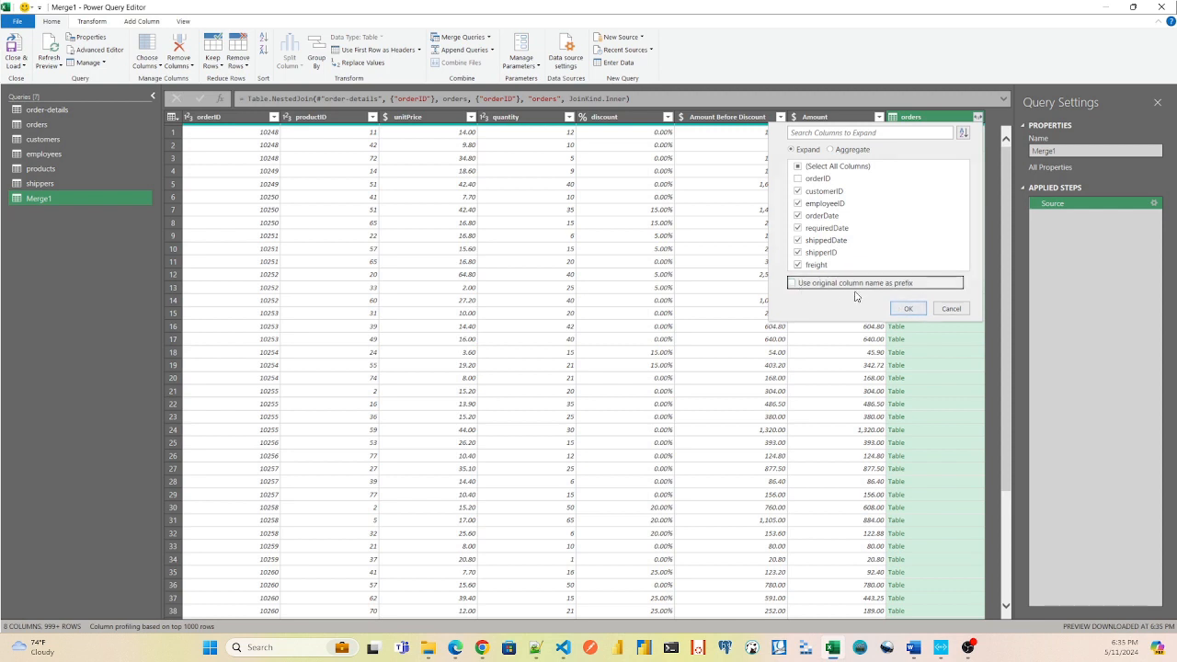
pyautogui.click(909, 312)
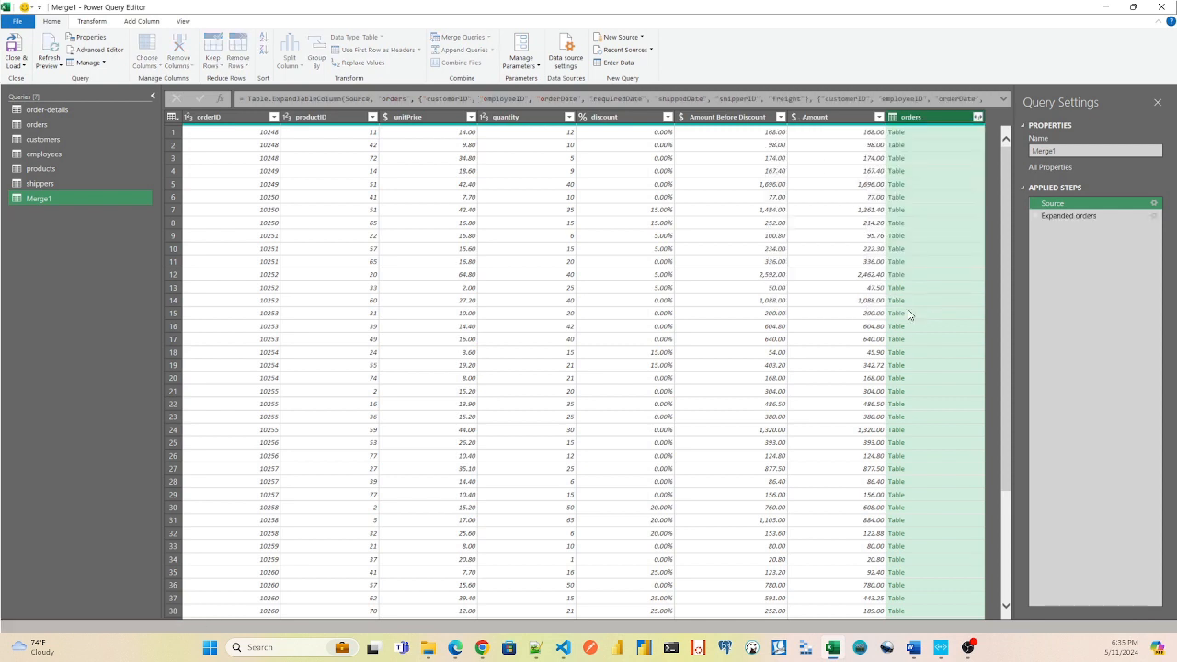
# Close the query editor and load the merged query as a table into a new worksheet.
pyautogui.moveTo(631, 621); pyautogui.dragTo(606, 615)
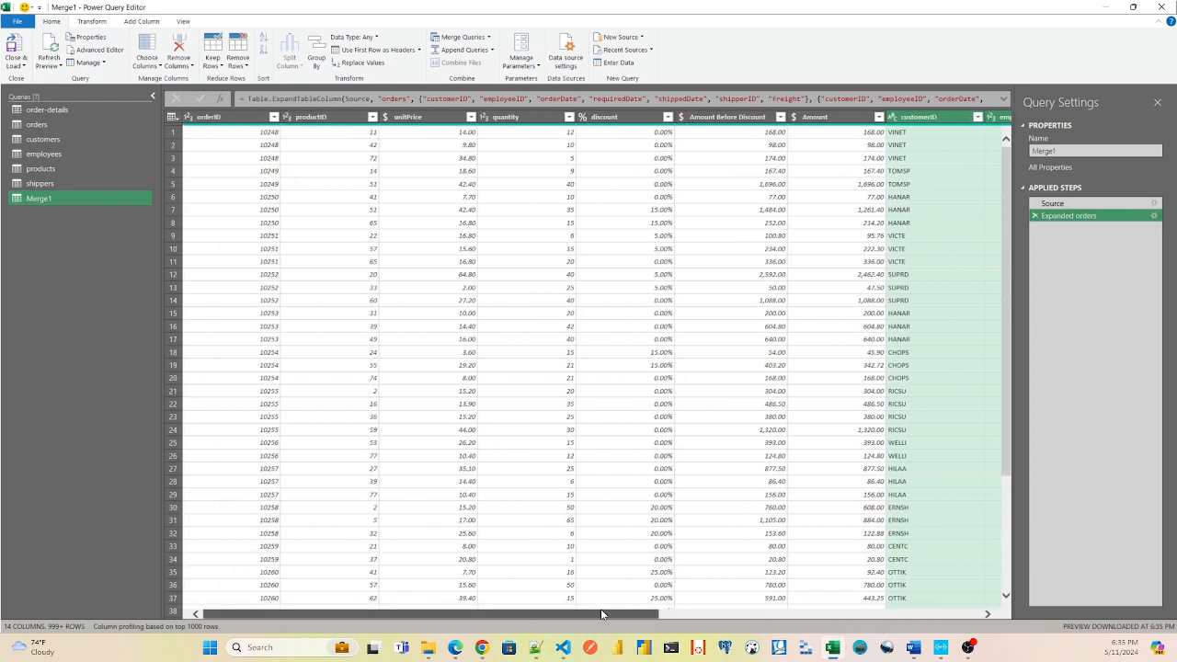
pyautogui.click(20, 65)
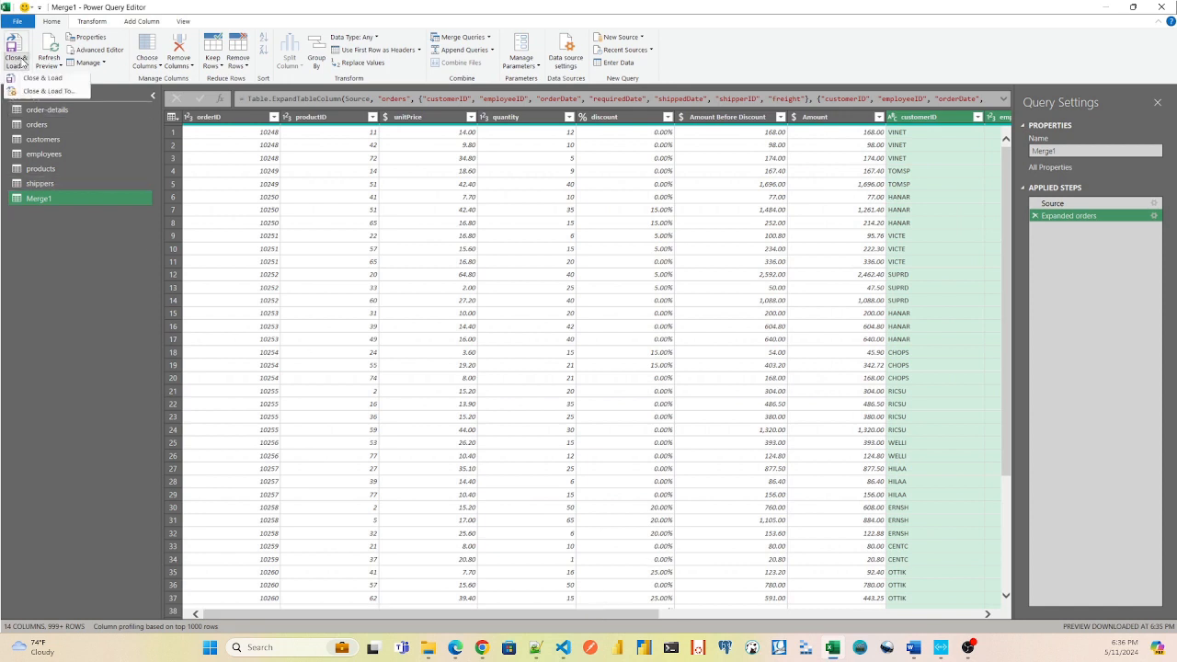
pyautogui.click(35, 93)
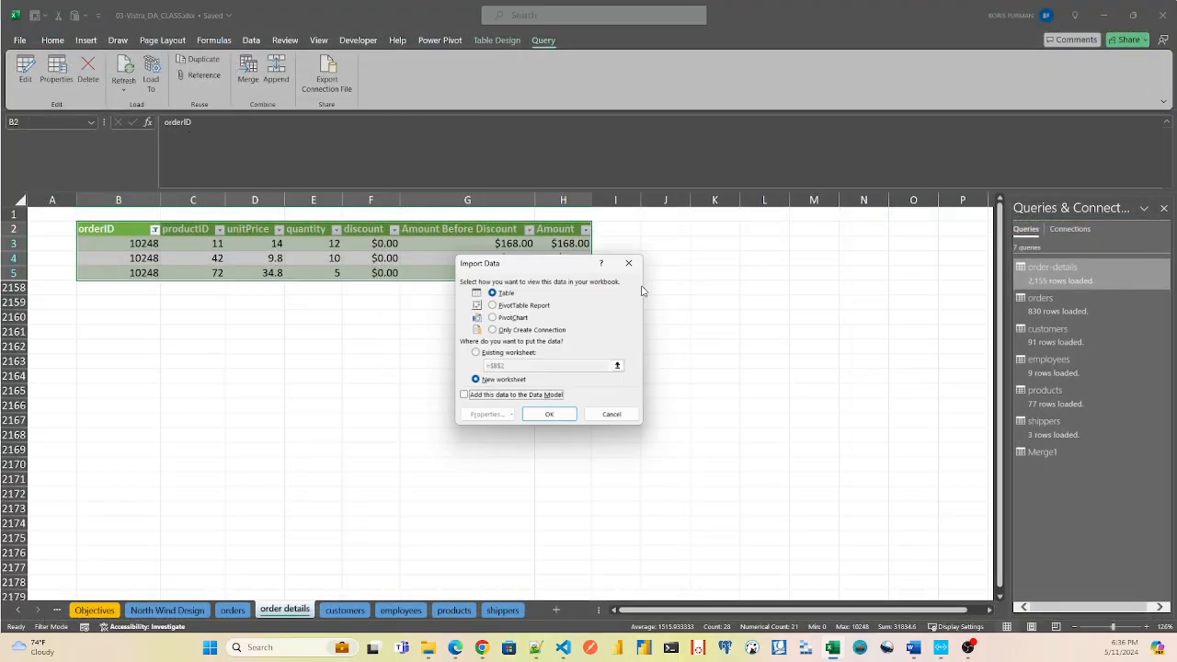
pyautogui.click(551, 415)
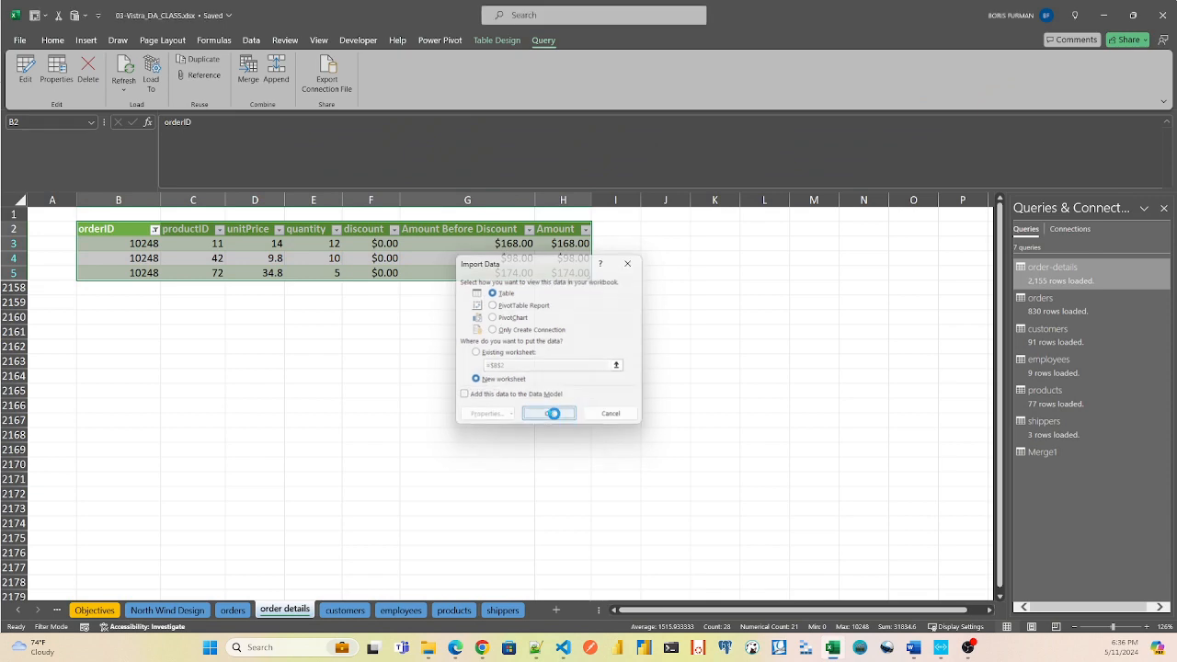
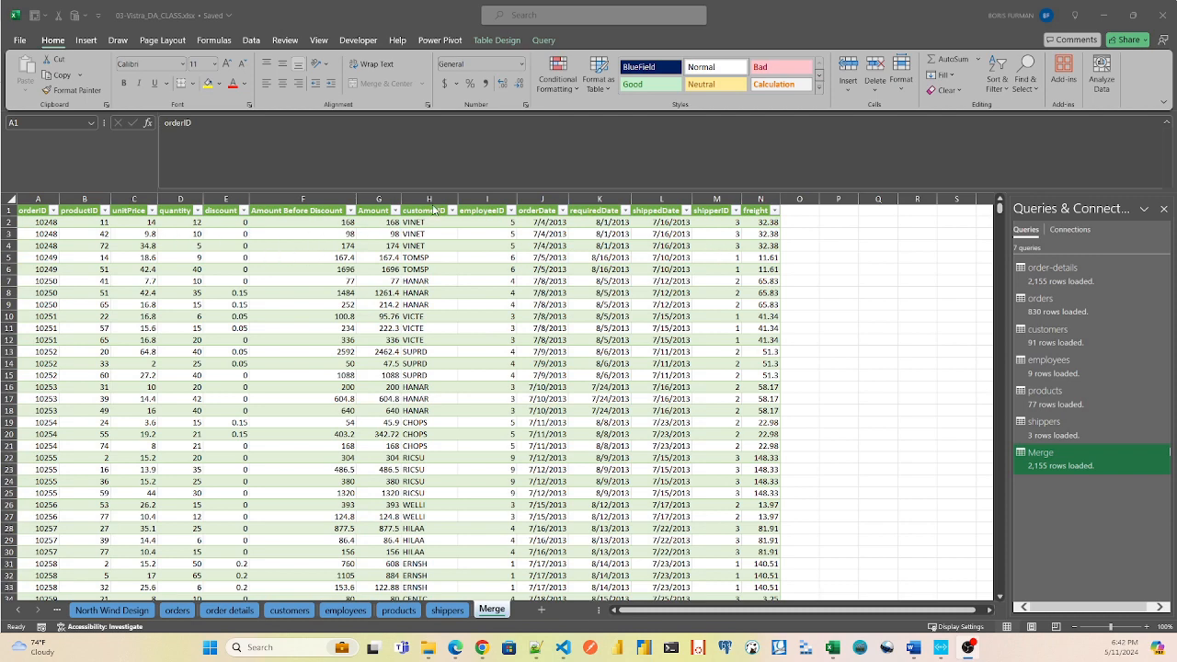
# Compare the customerID column in the Merge sheet with the customer records on the customers sheet.
pyautogui.click(431, 210)
pyautogui.click(429, 209)
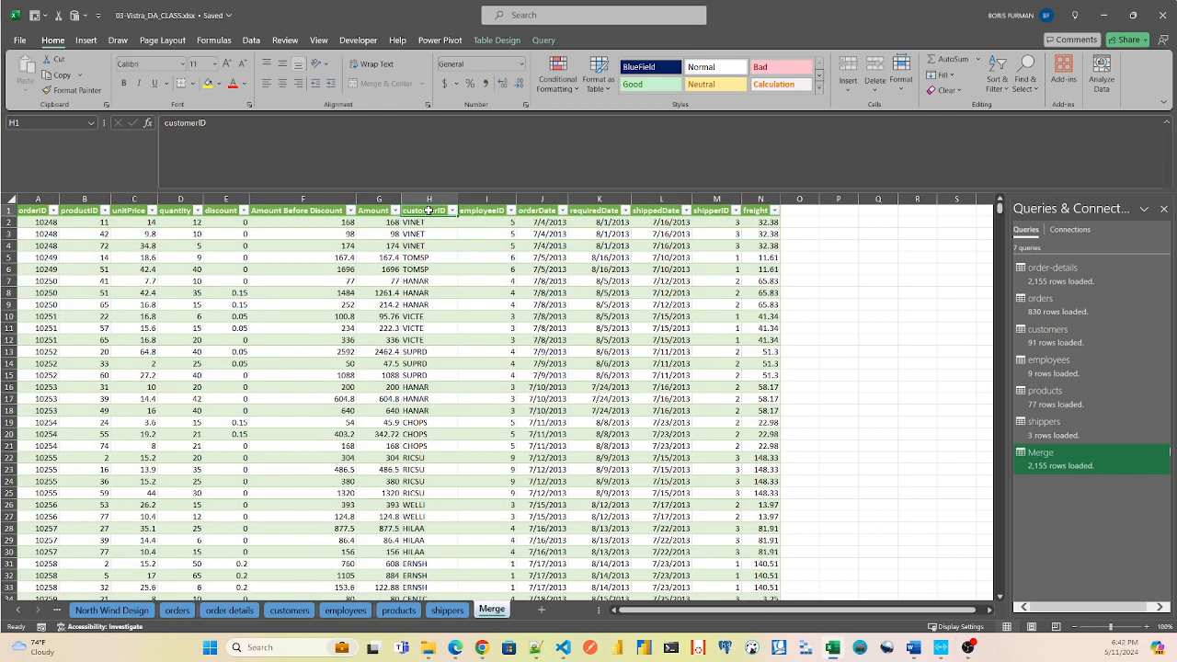
pyautogui.click(291, 611)
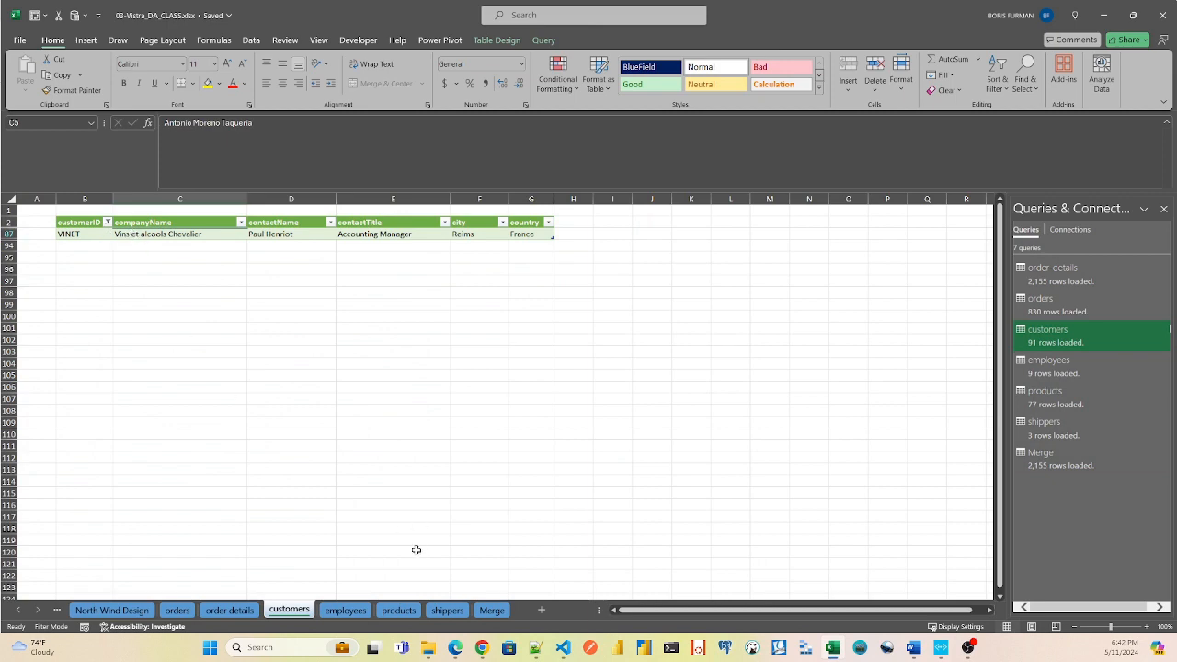
pyautogui.click(492, 611)
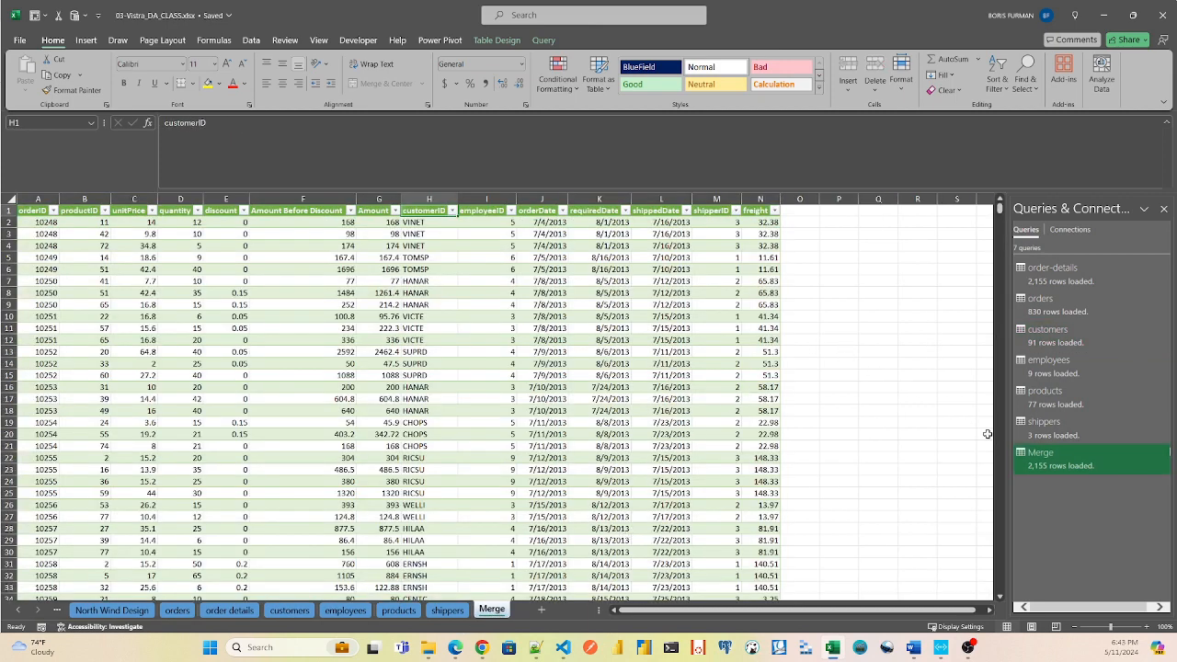
# Open the Merge query for editing and start merging it with the customers query, matching both on the customerID column.
pyautogui.doubleClick(1052, 458)
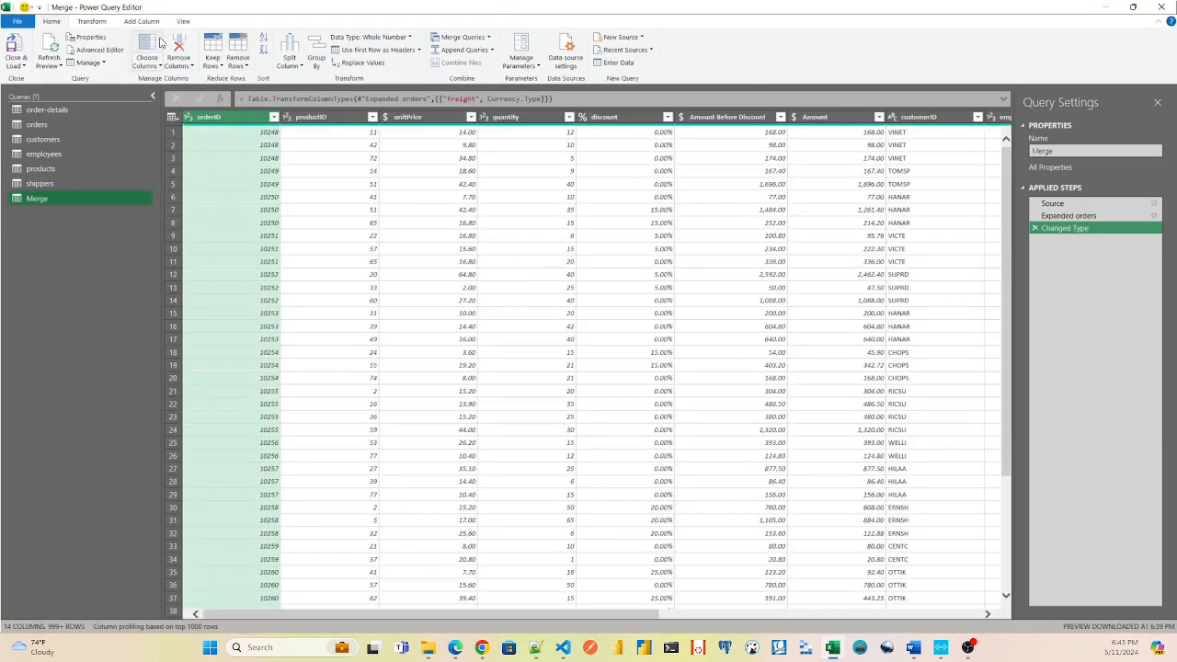
pyautogui.click(489, 36)
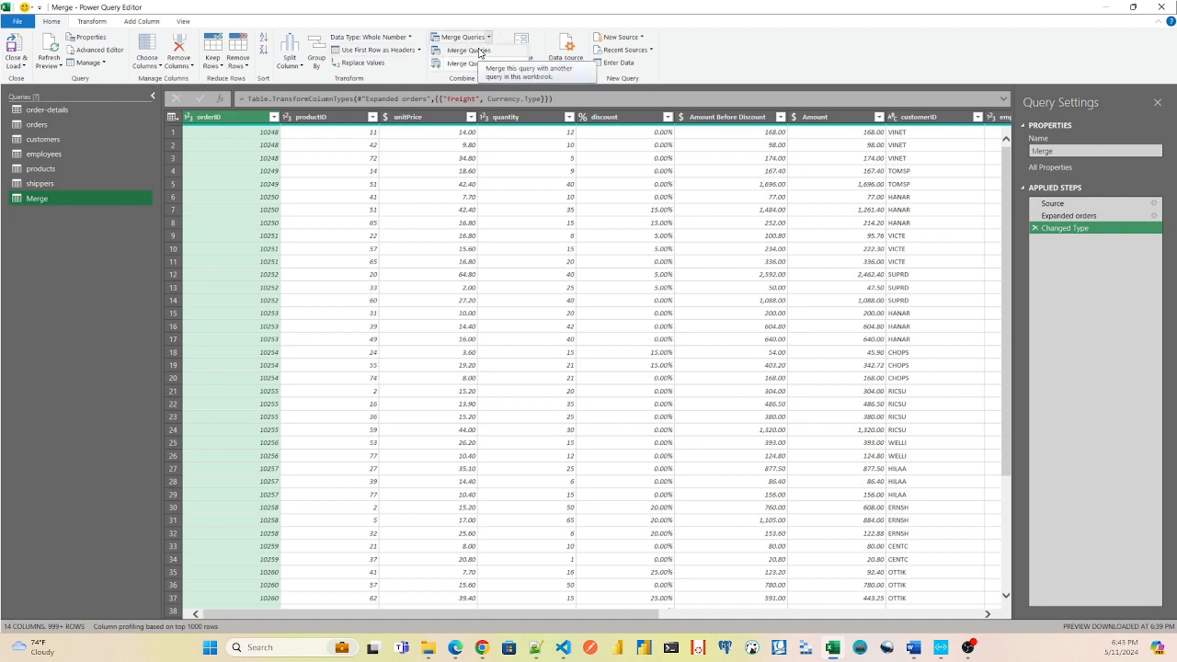
pyautogui.click(478, 51)
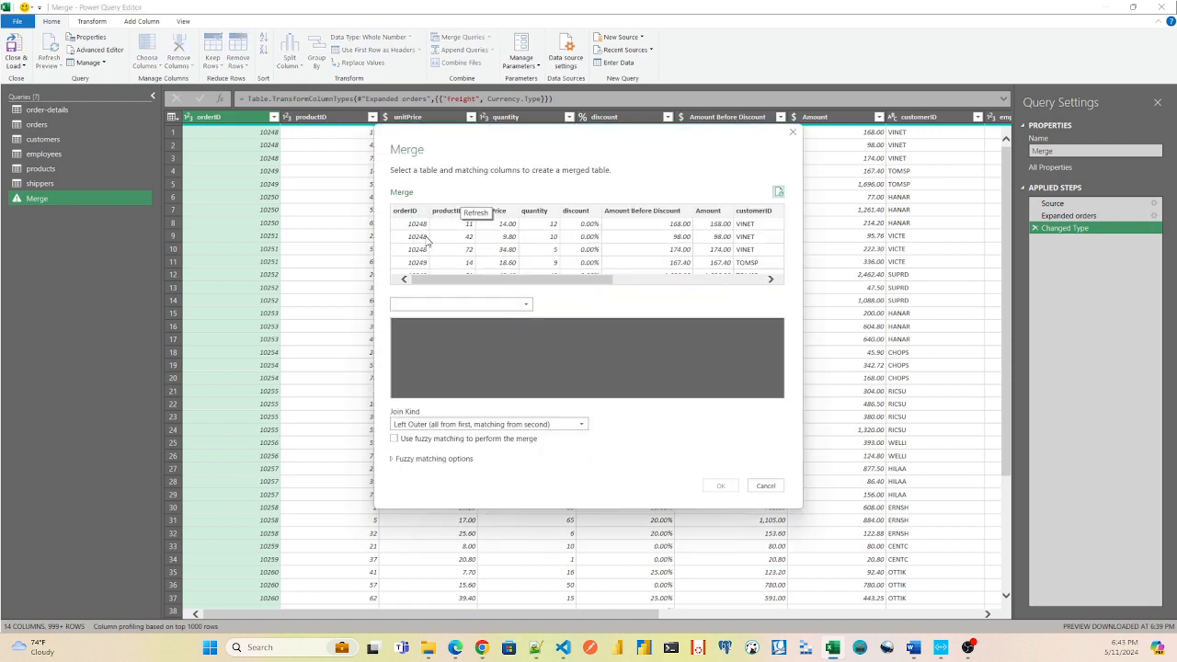
pyautogui.click(429, 303)
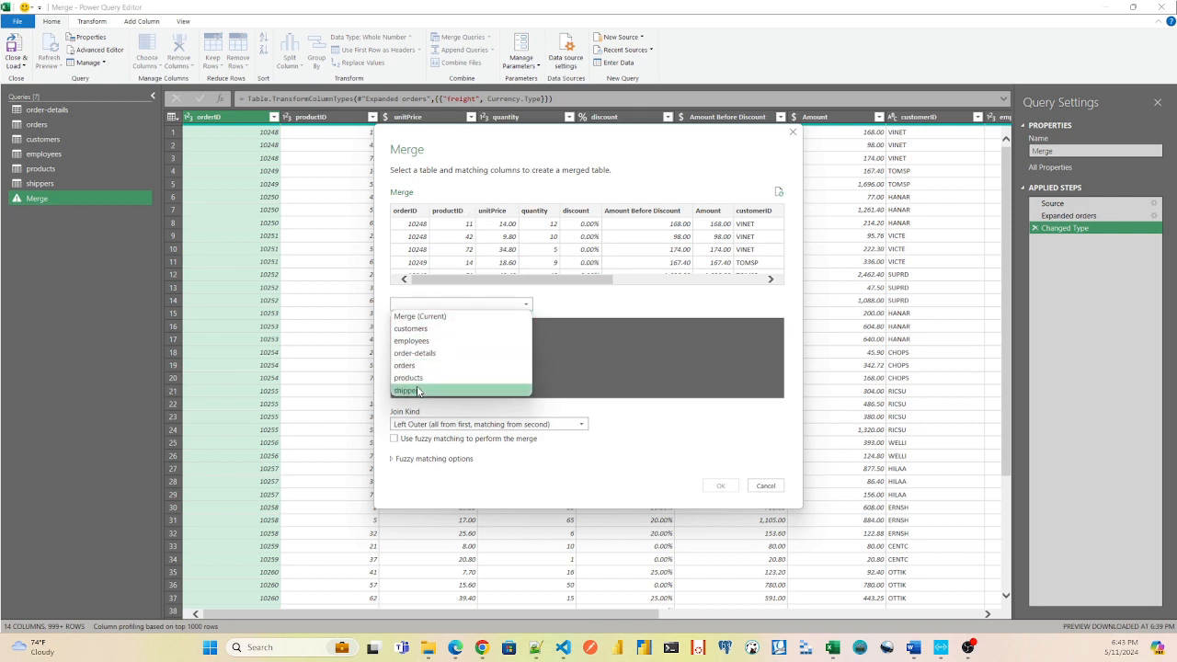
pyautogui.click(419, 329)
pyautogui.click(419, 326)
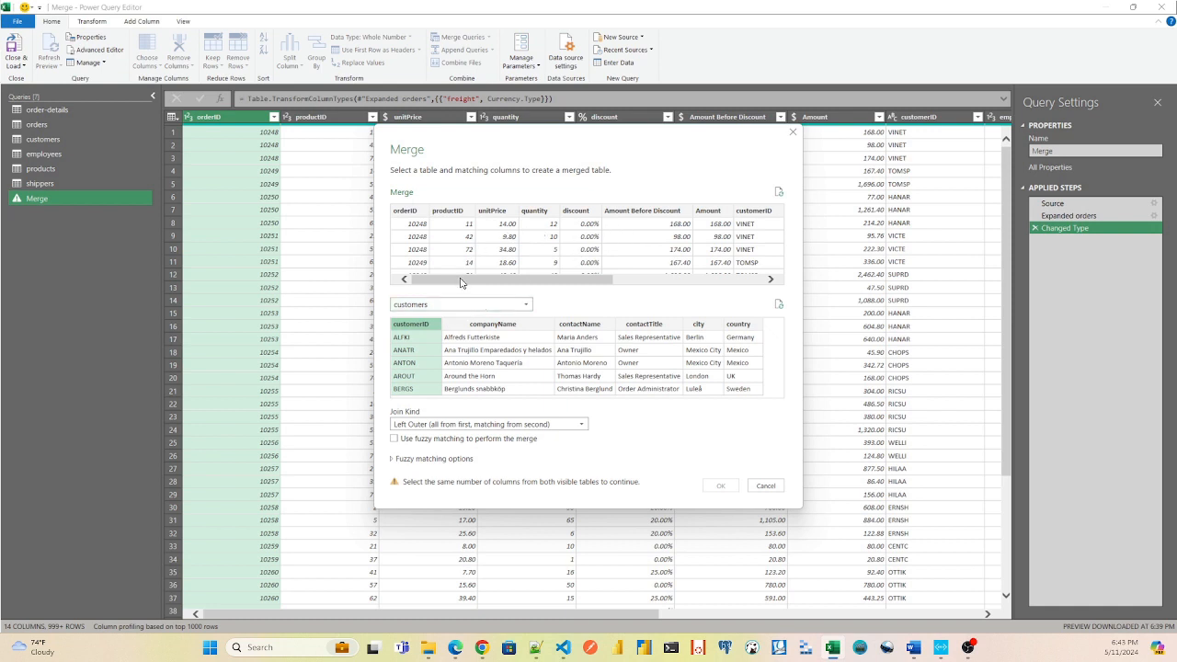
pyautogui.click(448, 210)
pyautogui.moveTo(494, 280); pyautogui.dragTo(501, 282)
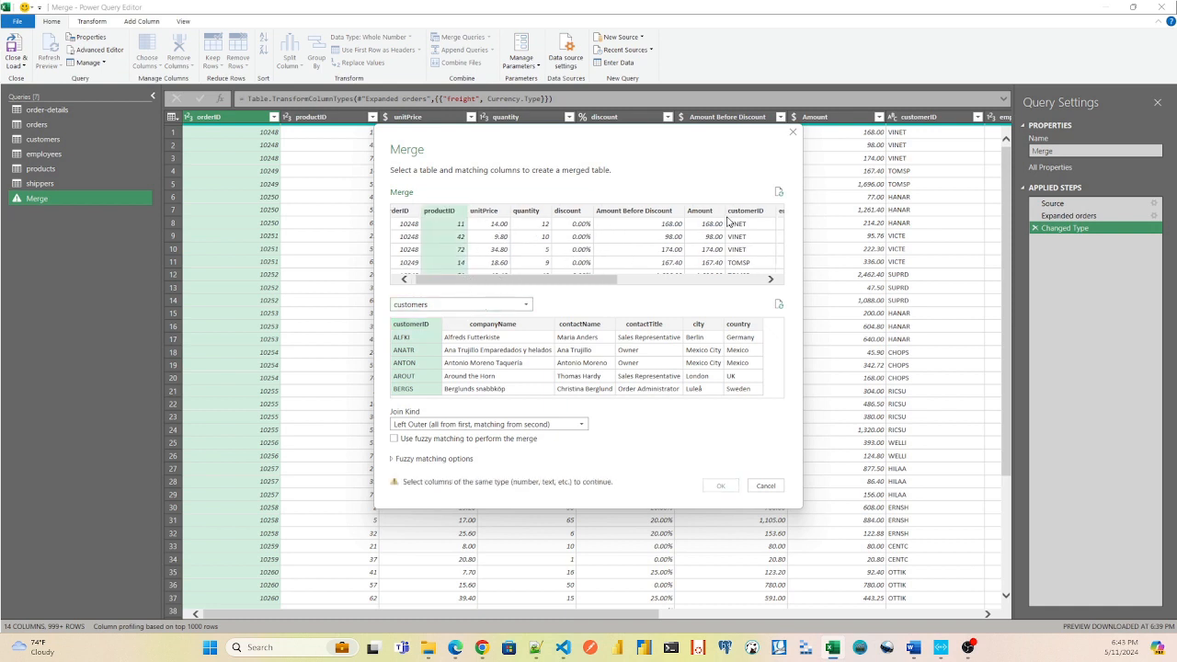
pyautogui.click(747, 211)
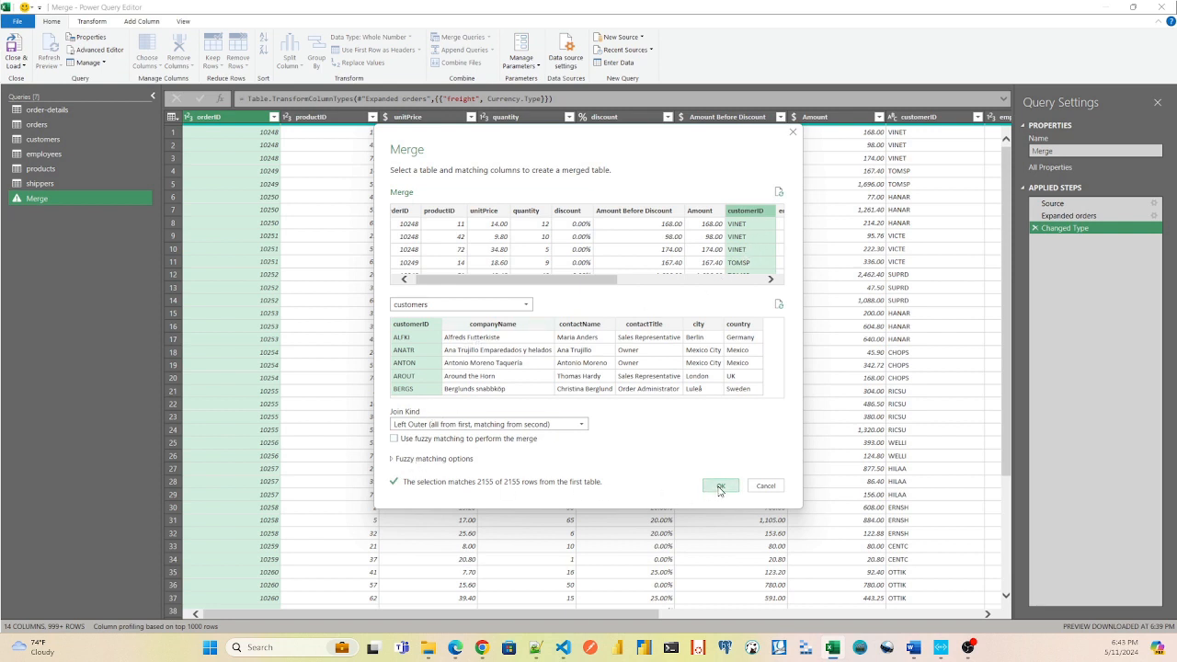
# Set the join kind to Inner (only matching rows) and apply the merge with customers.
pyautogui.click(520, 426)
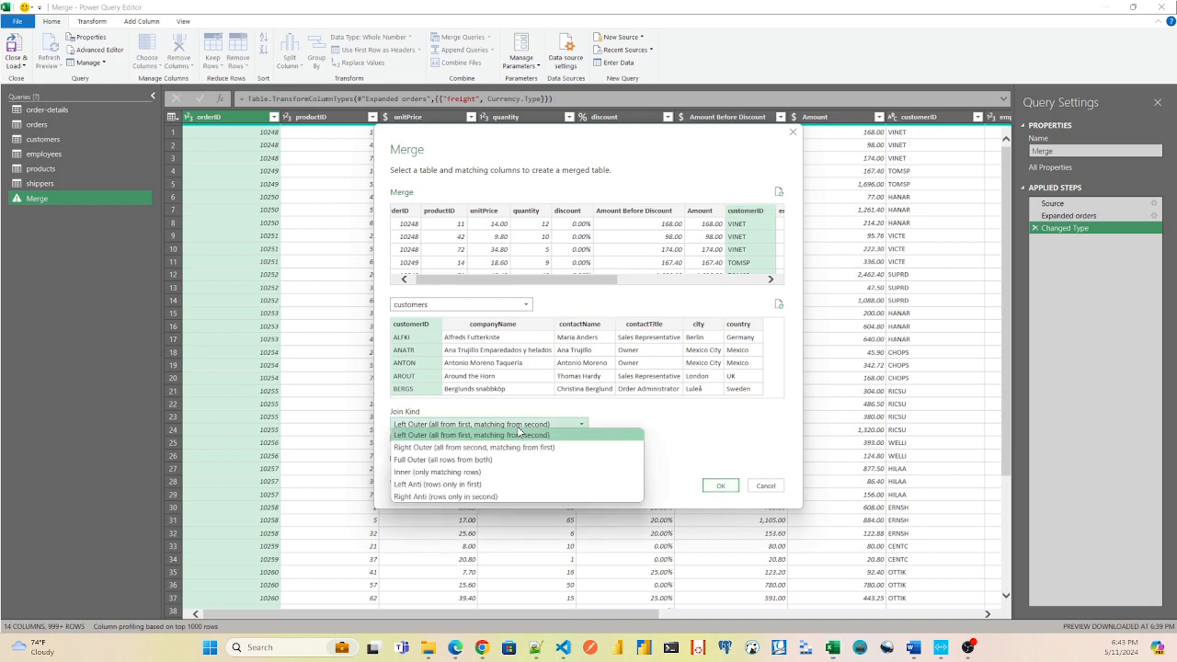
pyautogui.click(518, 472)
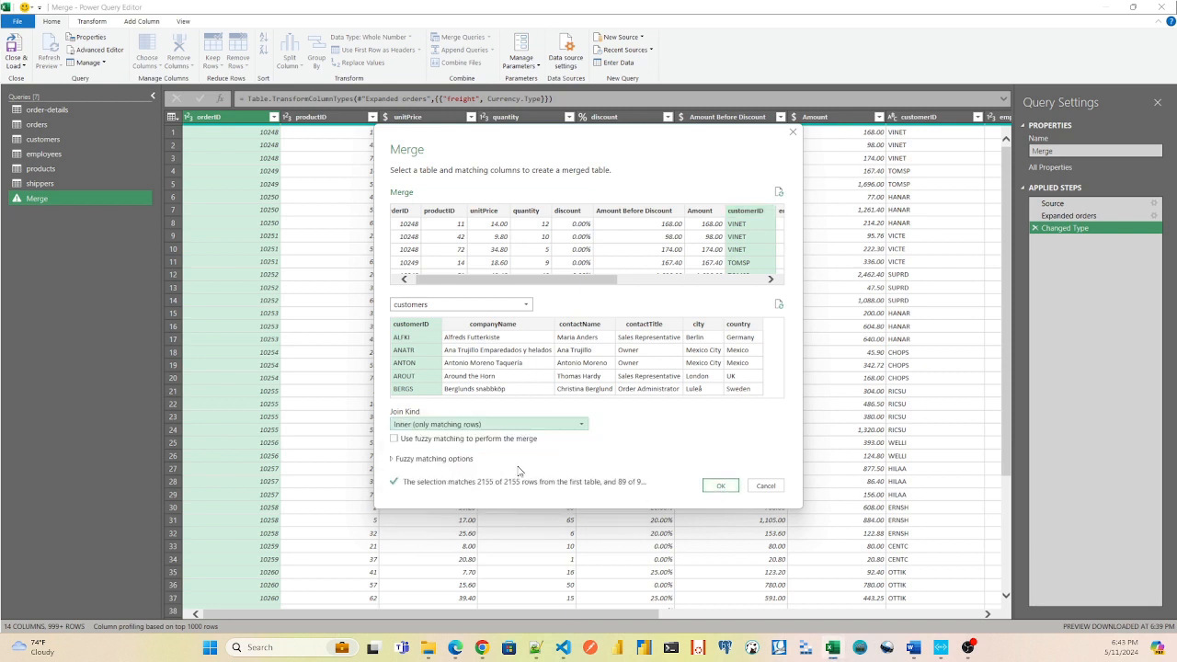
pyautogui.click(719, 489)
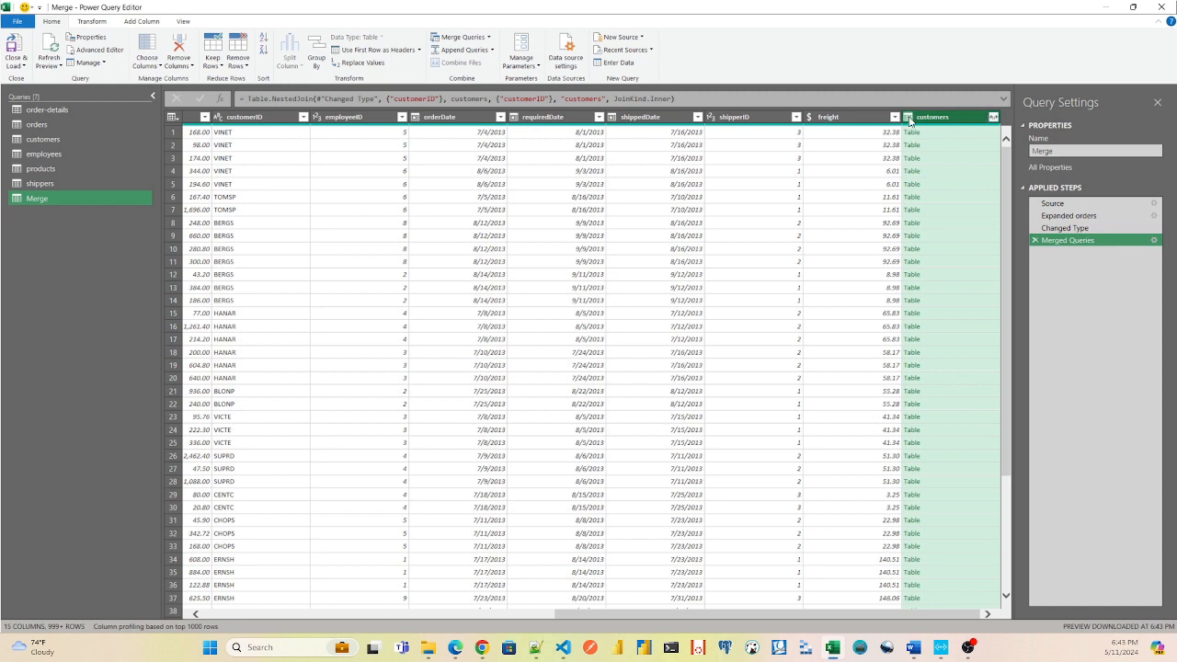
# Expand the customers column with companyName, contactName, contactTitle, city and country, excluding customerID and without the original column name as prefix.
pyautogui.click(993, 117)
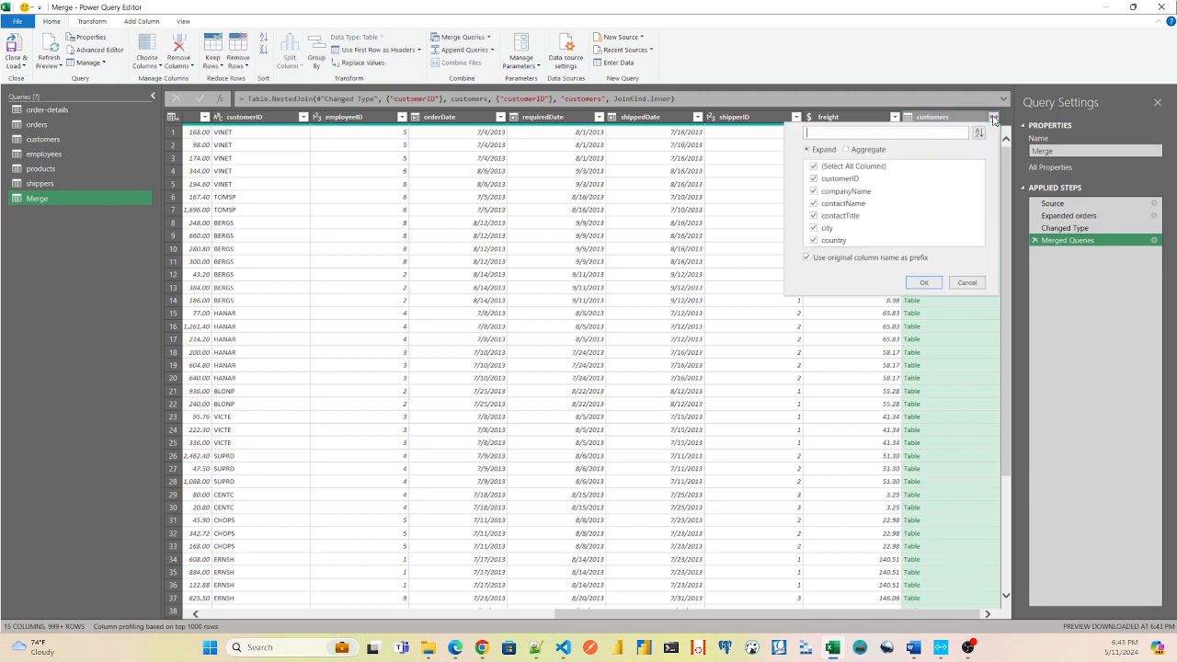
pyautogui.click(814, 166)
pyautogui.click(813, 192)
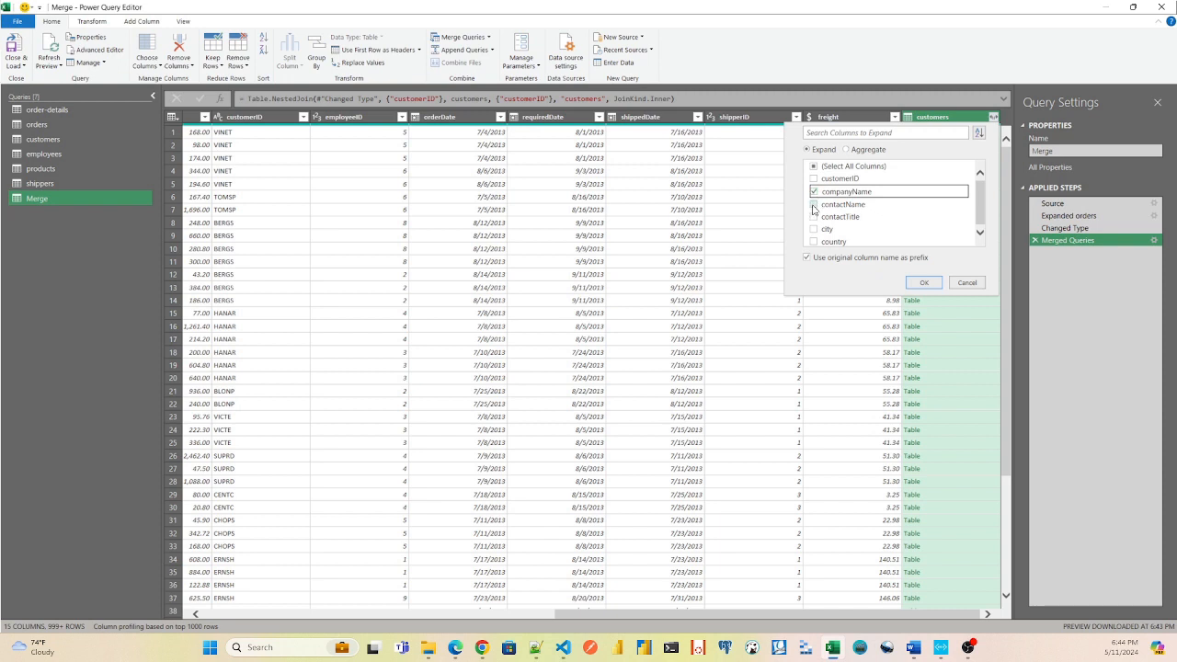
pyautogui.click(813, 205)
pyautogui.click(813, 216)
pyautogui.click(813, 228)
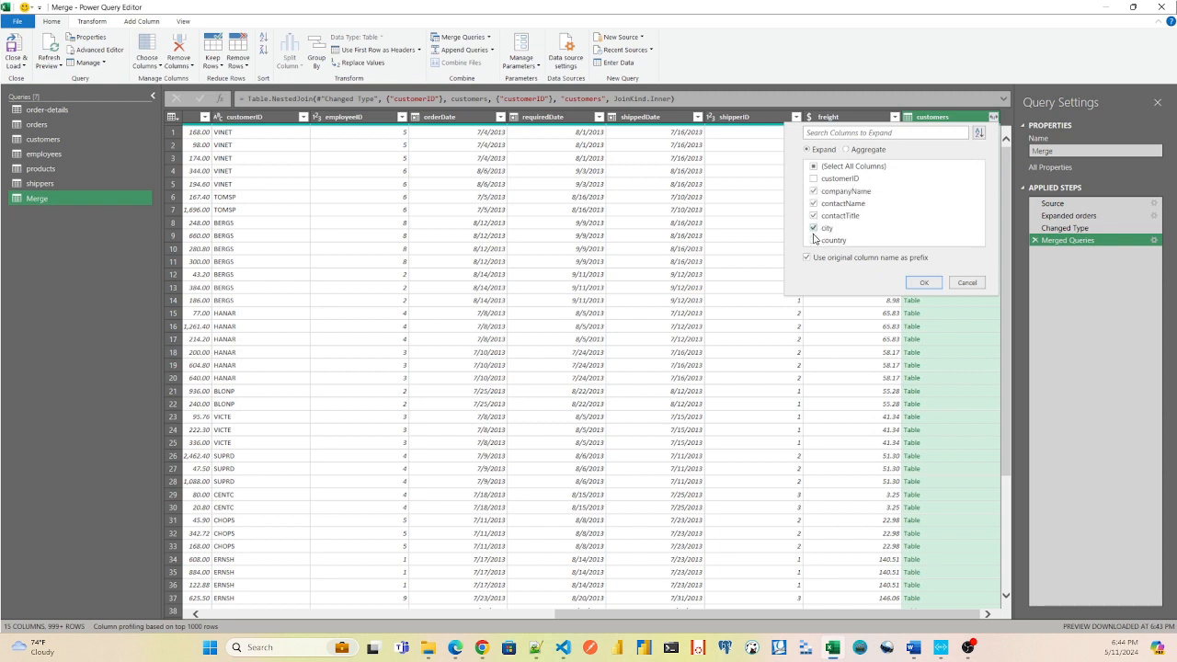
pyautogui.click(834, 242)
pyautogui.click(809, 258)
pyautogui.click(923, 283)
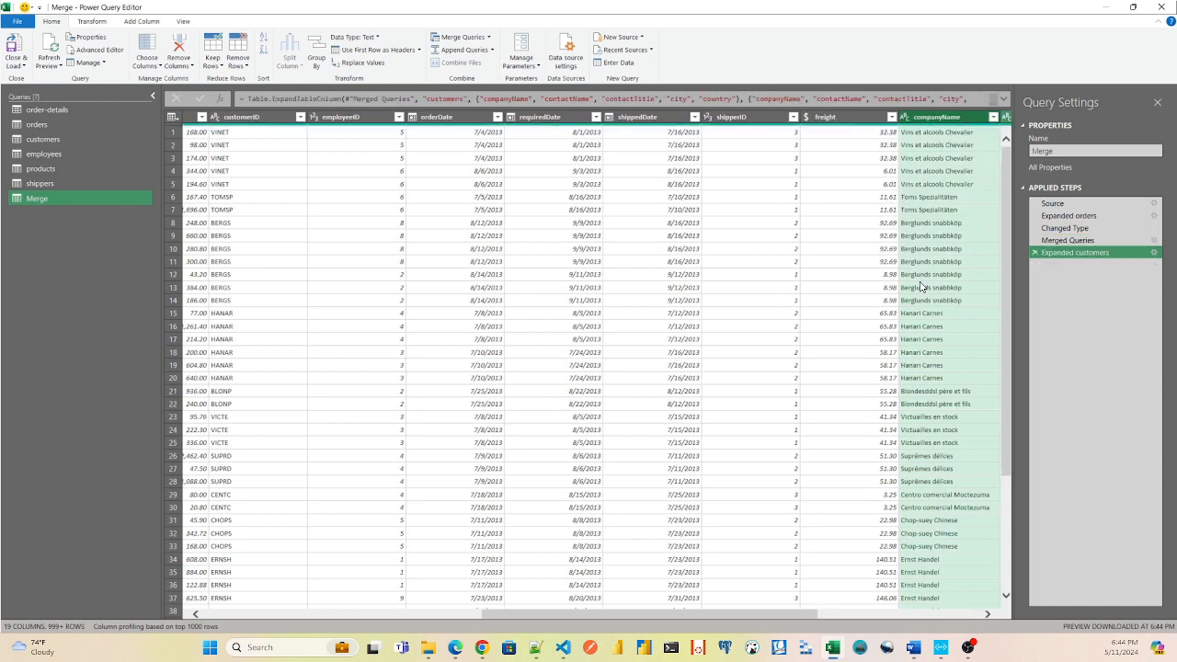
# Close the query editor and load the updated Merge query into its worksheet.
pyautogui.moveTo(711, 614); pyautogui.dragTo(834, 618)
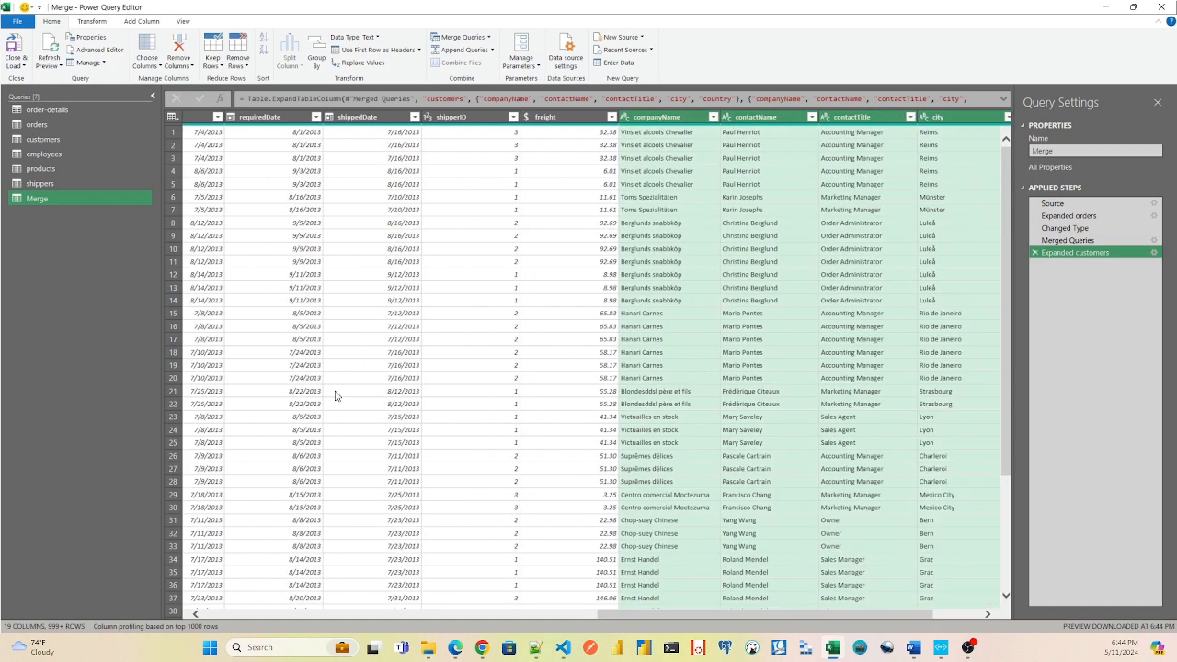
pyautogui.click(22, 63)
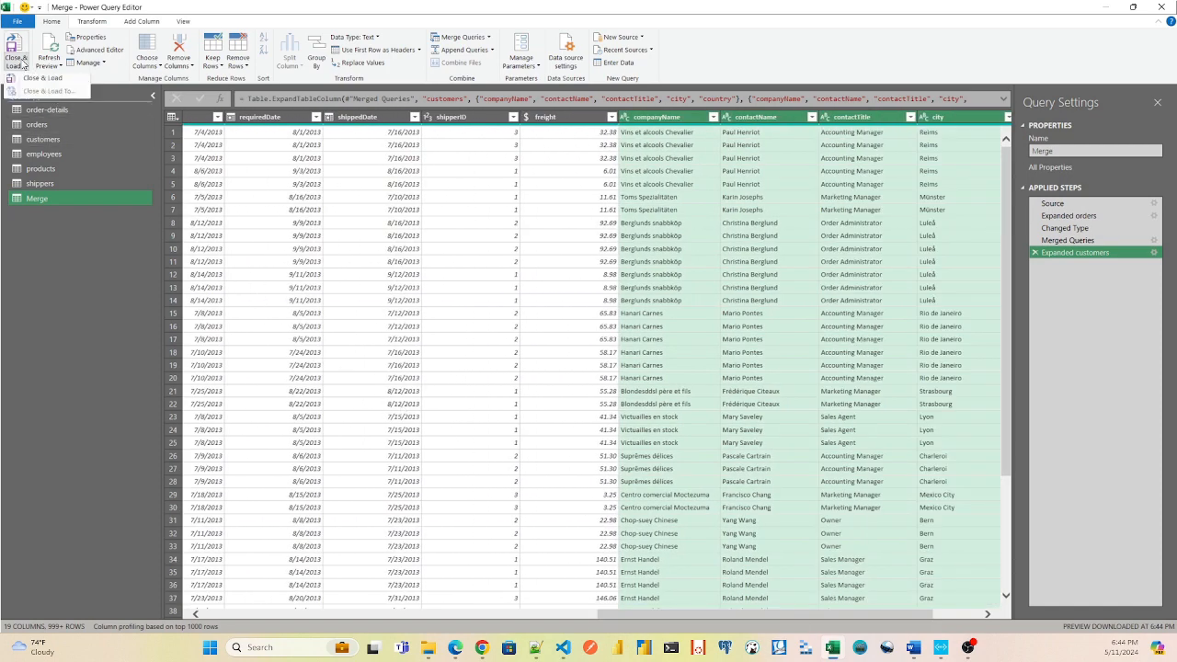
pyautogui.click(25, 79)
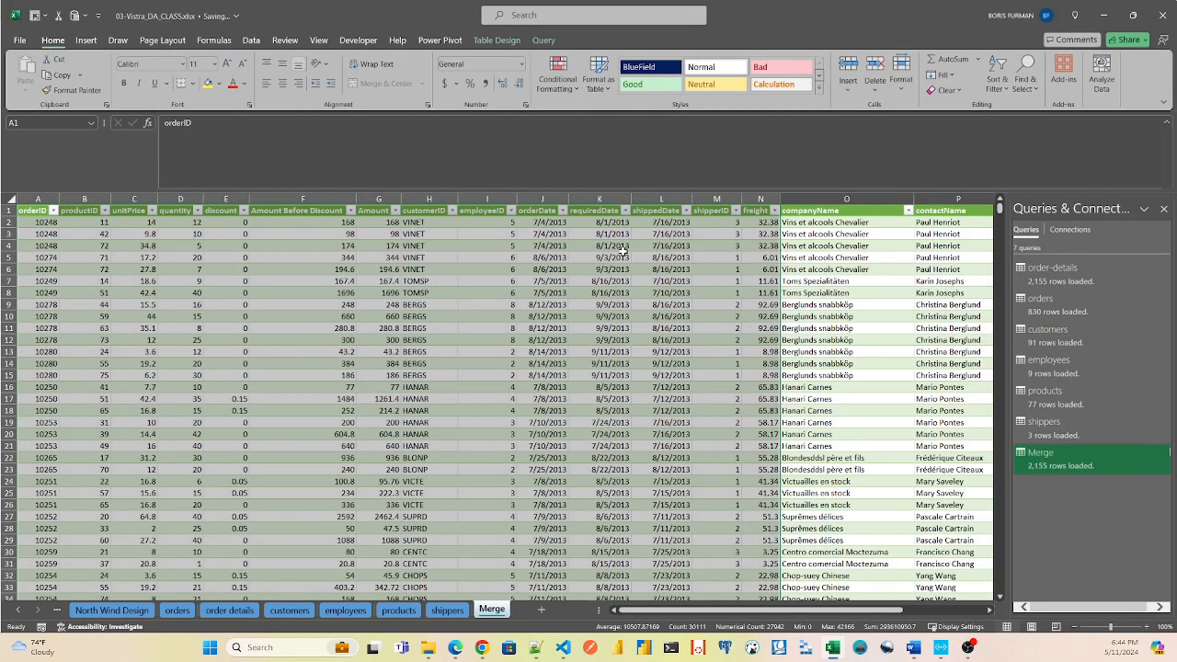
# Review the added customer columns in the Merge sheet's first data row and return to the row's first cell.
pyautogui.click(852, 222)
pyautogui.press('Right')
pyautogui.press('Right')
pyautogui.press('Right')
pyautogui.press('Right')
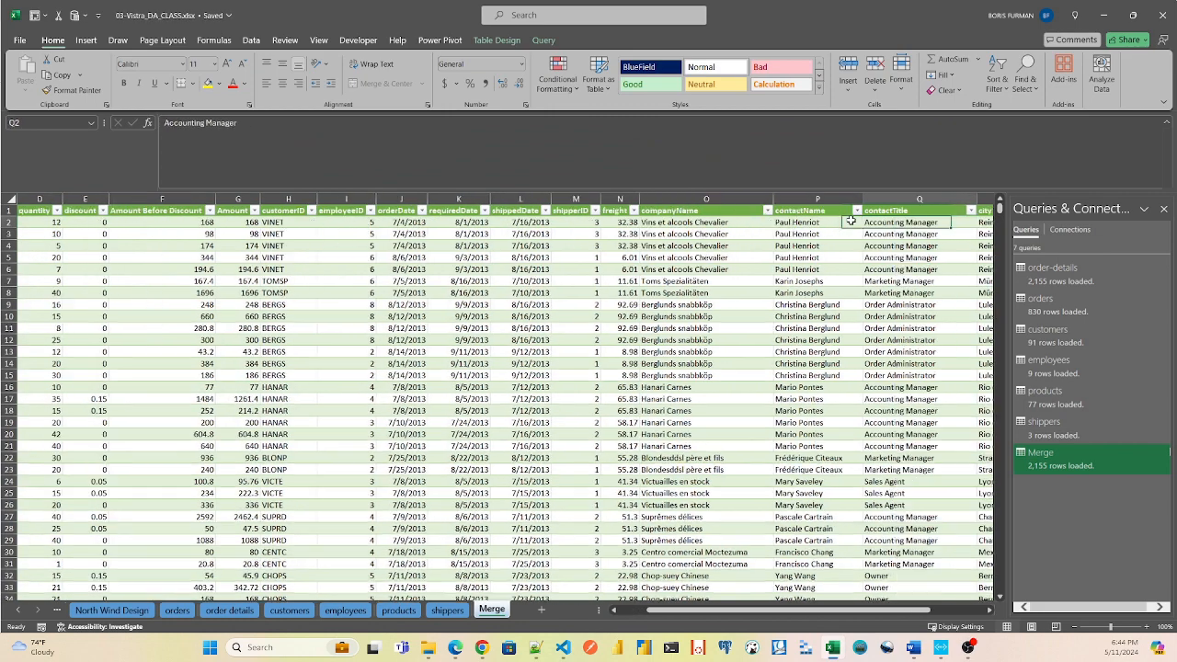
pyautogui.press('Home')
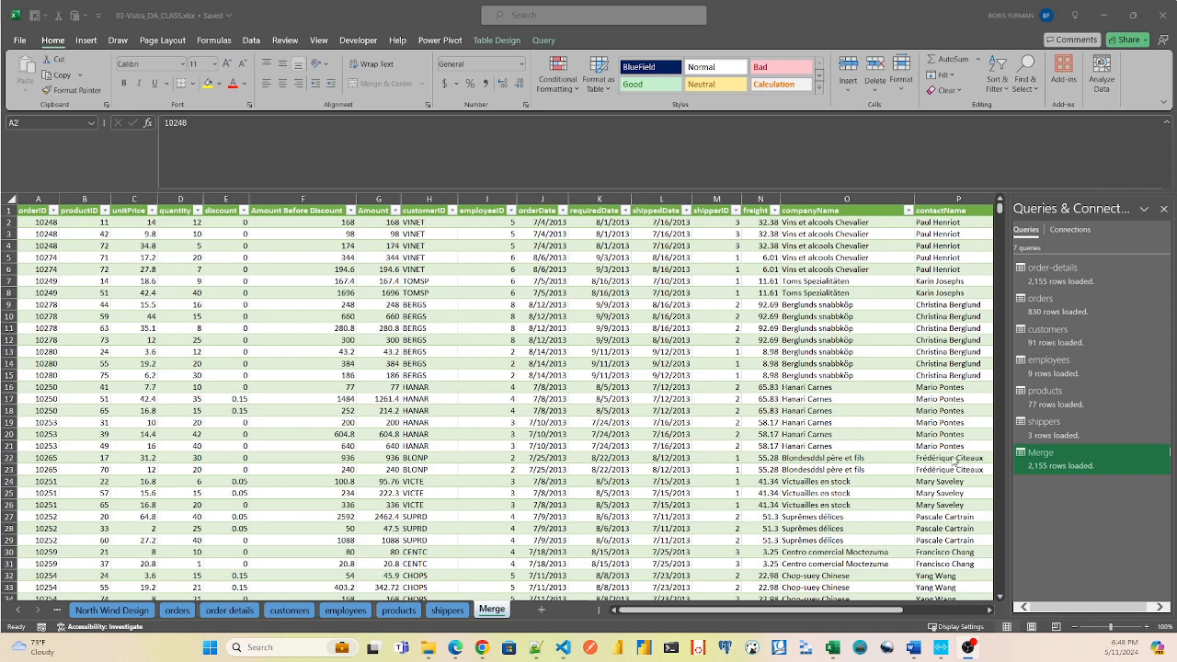
# Reopen the Merge query for editing and start merging it with the products query, matching both on the productID column.
pyautogui.doubleClick(1076, 465)
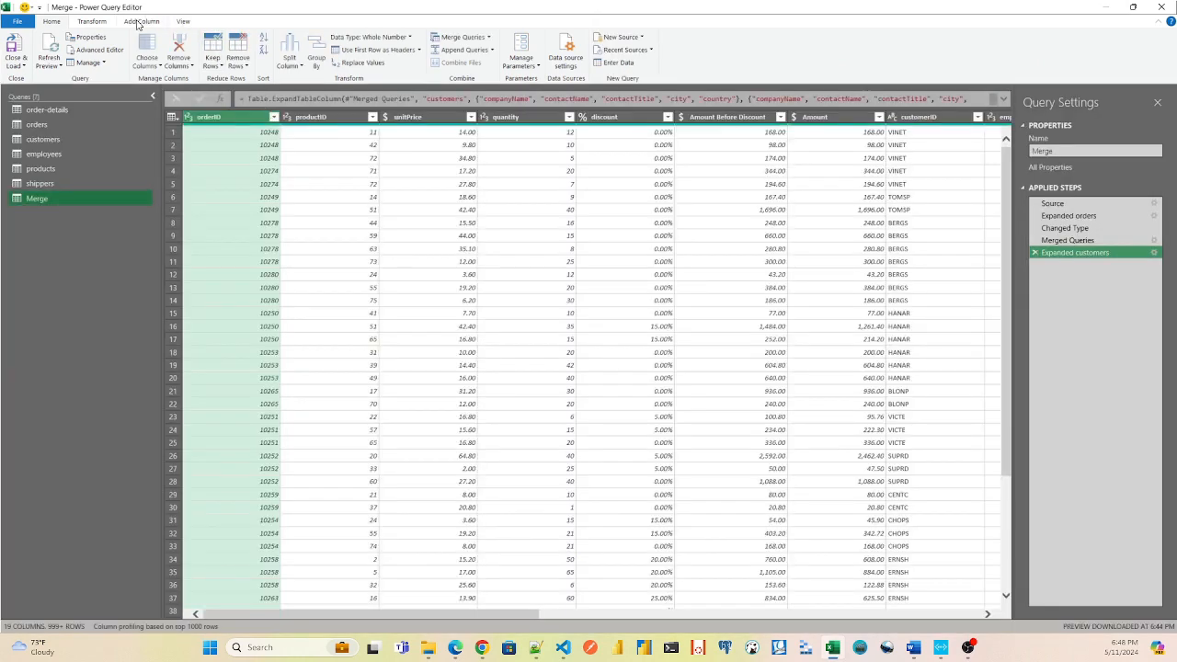
pyautogui.click(488, 38)
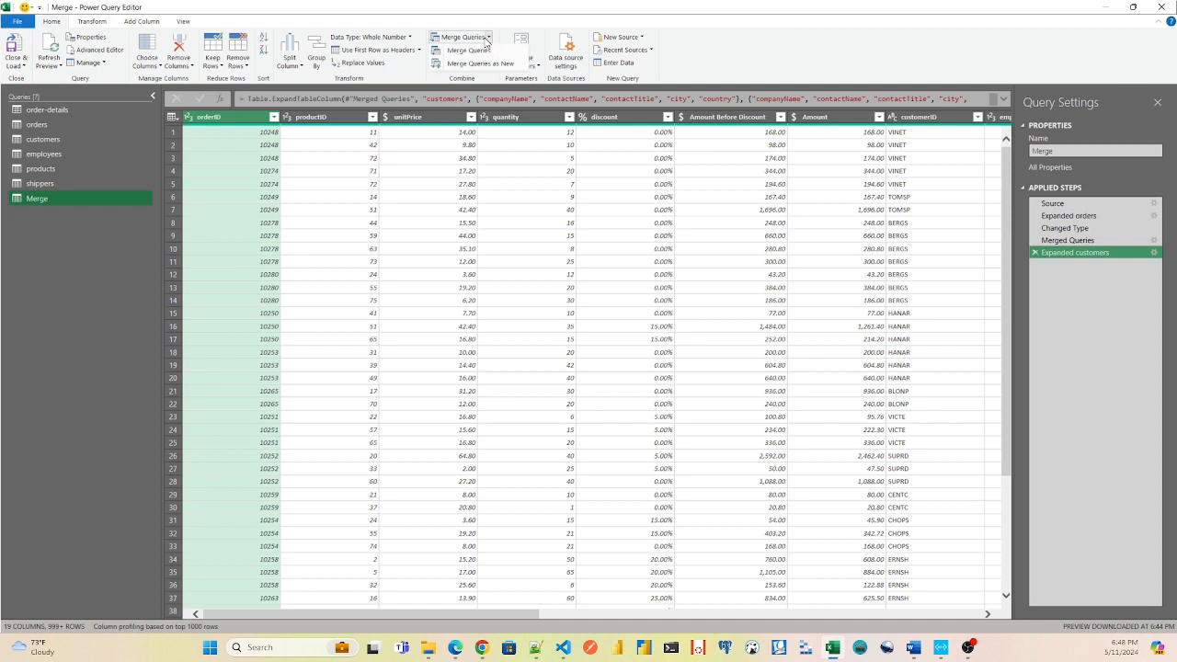
pyautogui.click(469, 51)
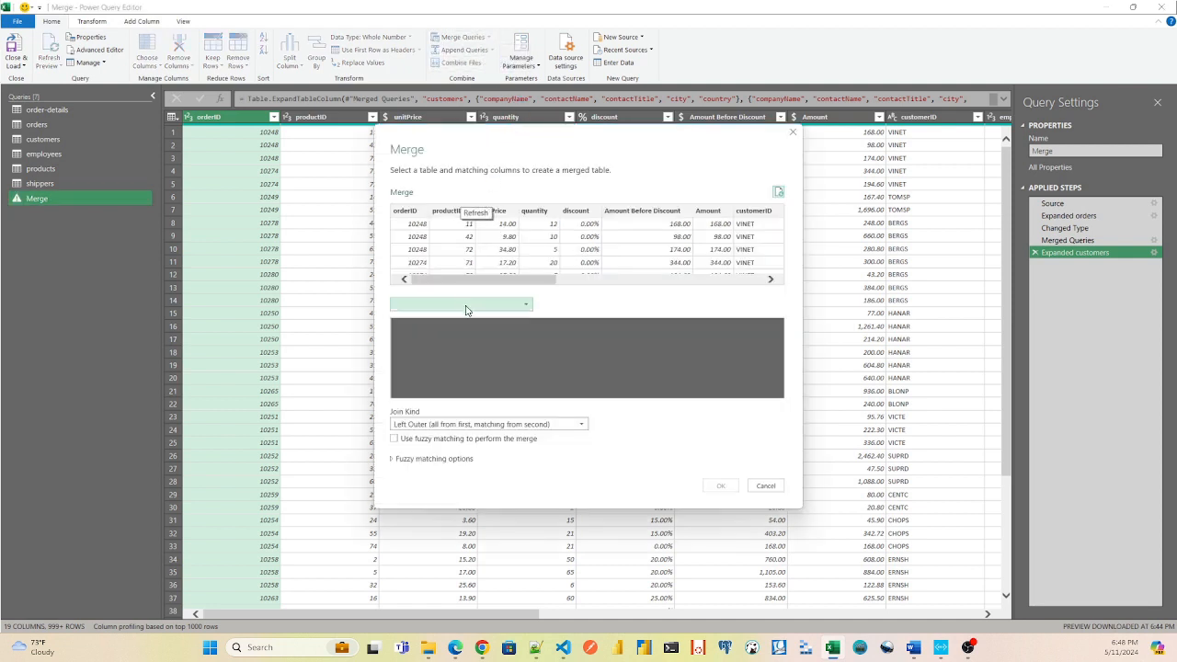
pyautogui.click(466, 308)
pyautogui.click(439, 378)
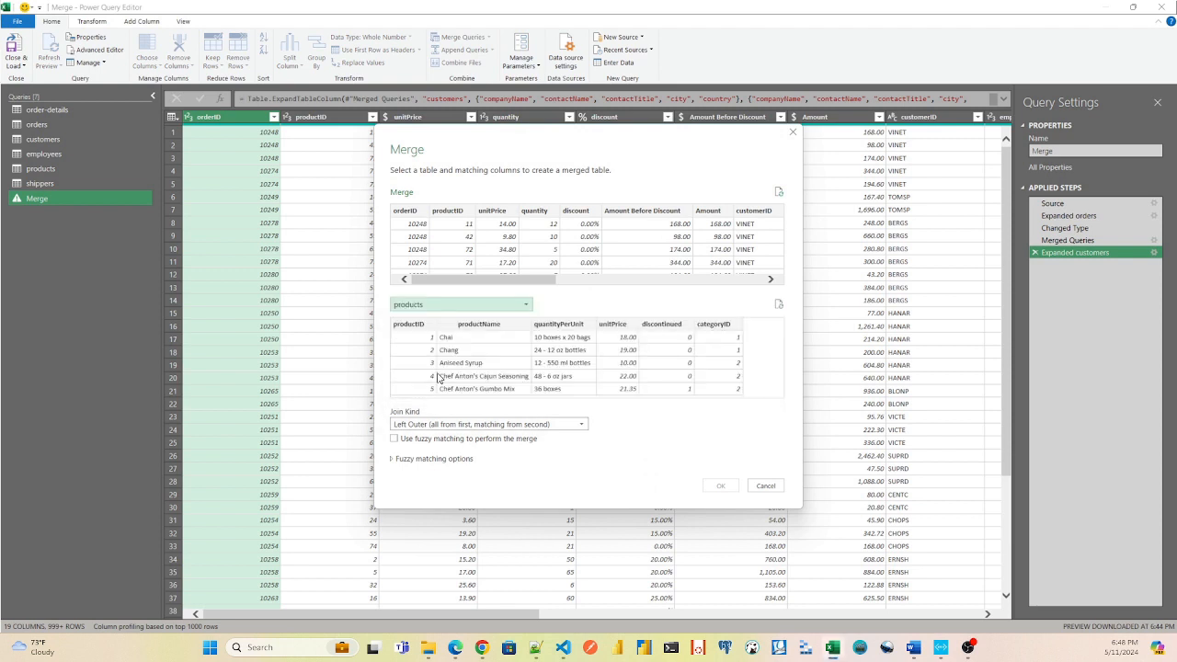
pyautogui.click(405, 323)
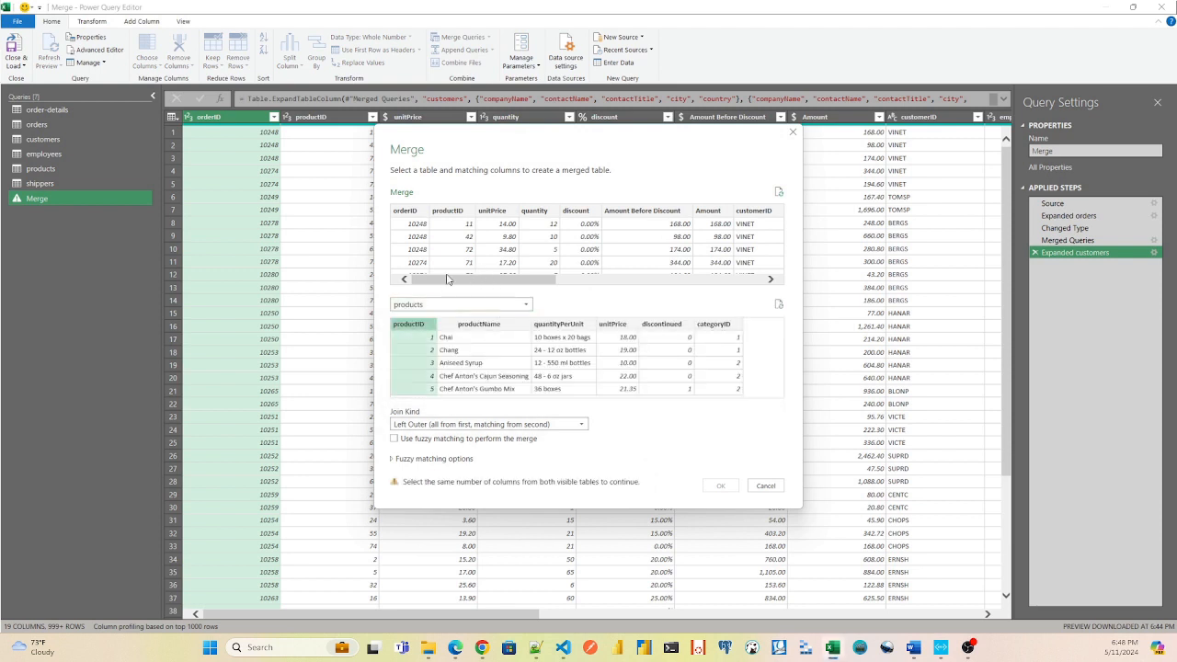
pyautogui.click(470, 224)
# Set the join kind to Inner (only matching rows) and apply the merge with products.
pyautogui.click(446, 425)
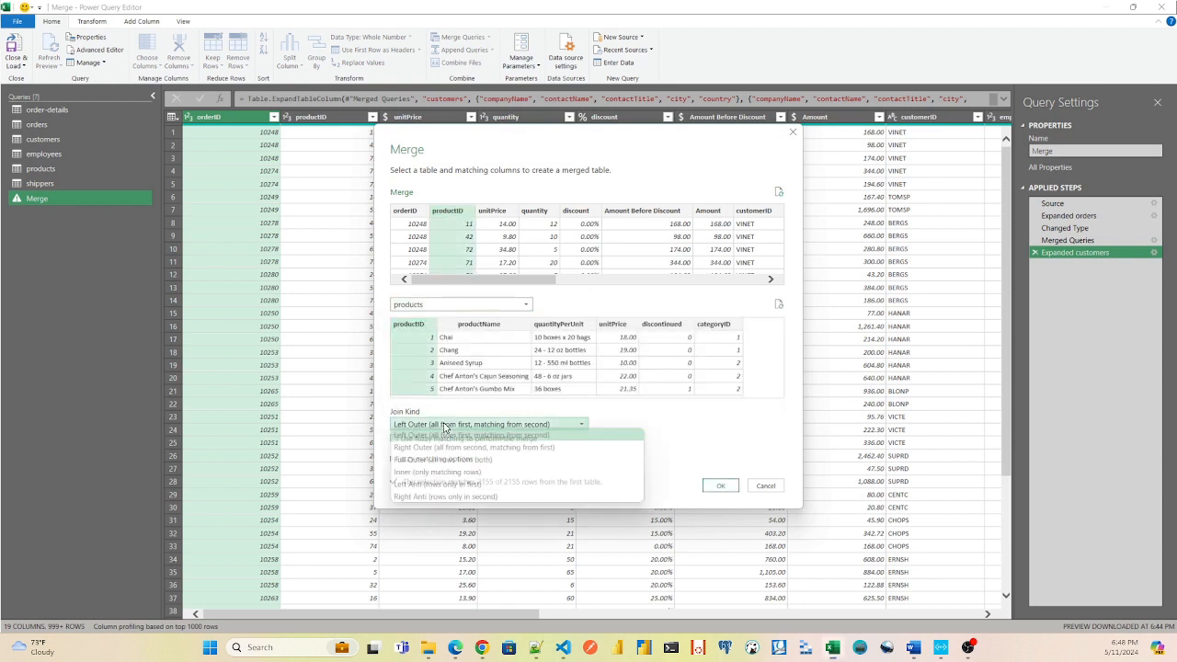
pyautogui.click(437, 472)
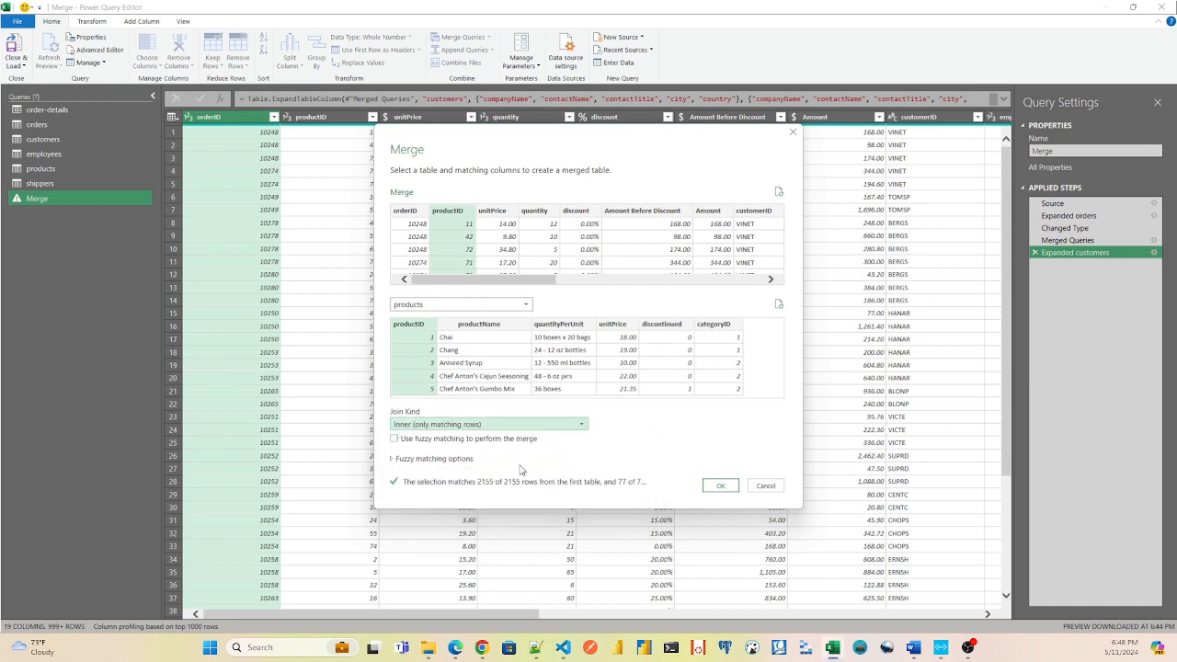
pyautogui.click(719, 486)
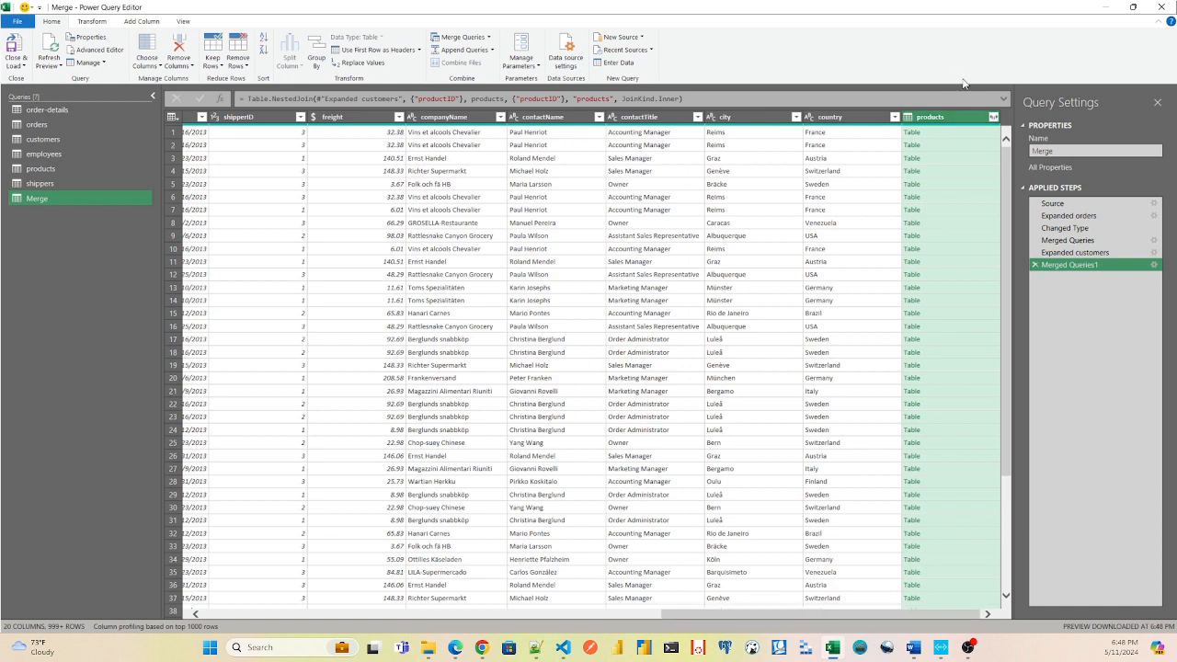
# Expand the products column into productName, quantityPerUnit, unitPrice, discontinued and categoryID, without the original column name as prefix.
pyautogui.click(994, 118)
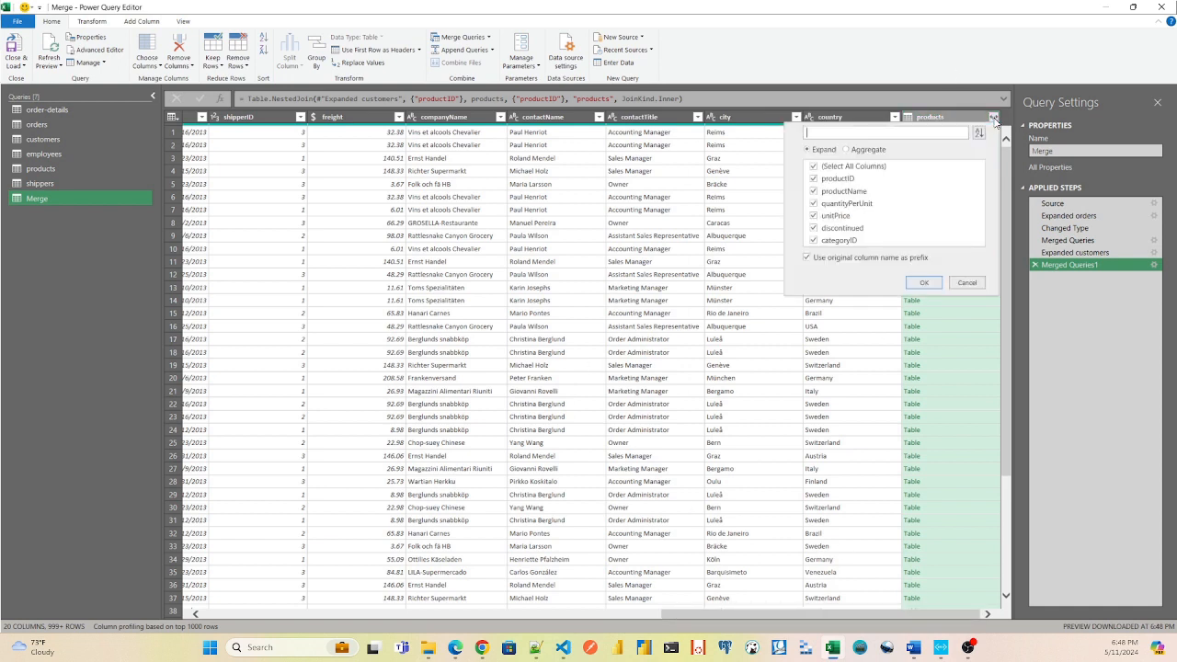
pyautogui.click(814, 167)
pyautogui.click(814, 193)
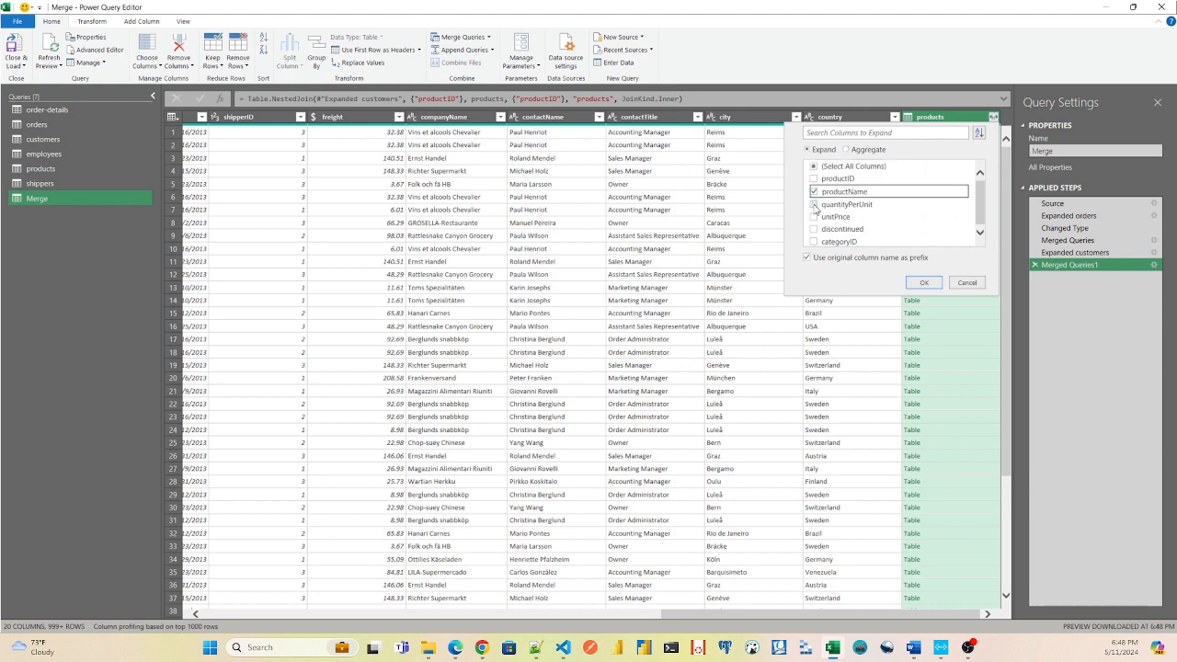
pyautogui.click(814, 204)
pyautogui.click(814, 217)
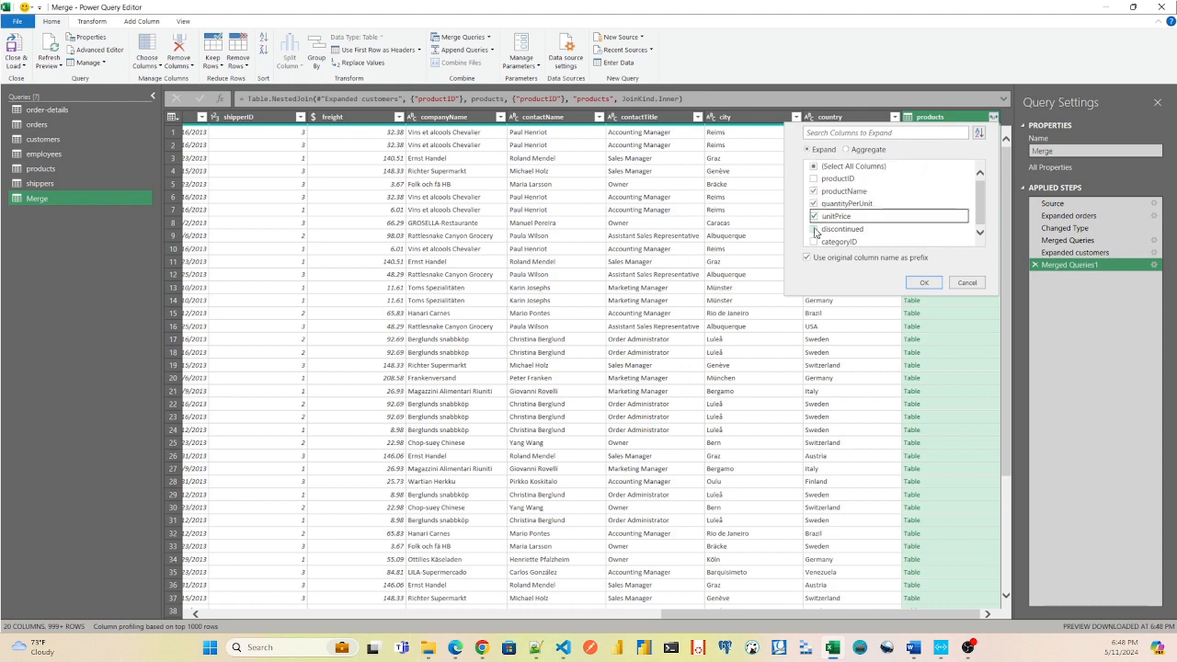
pyautogui.click(814, 229)
pyautogui.click(814, 241)
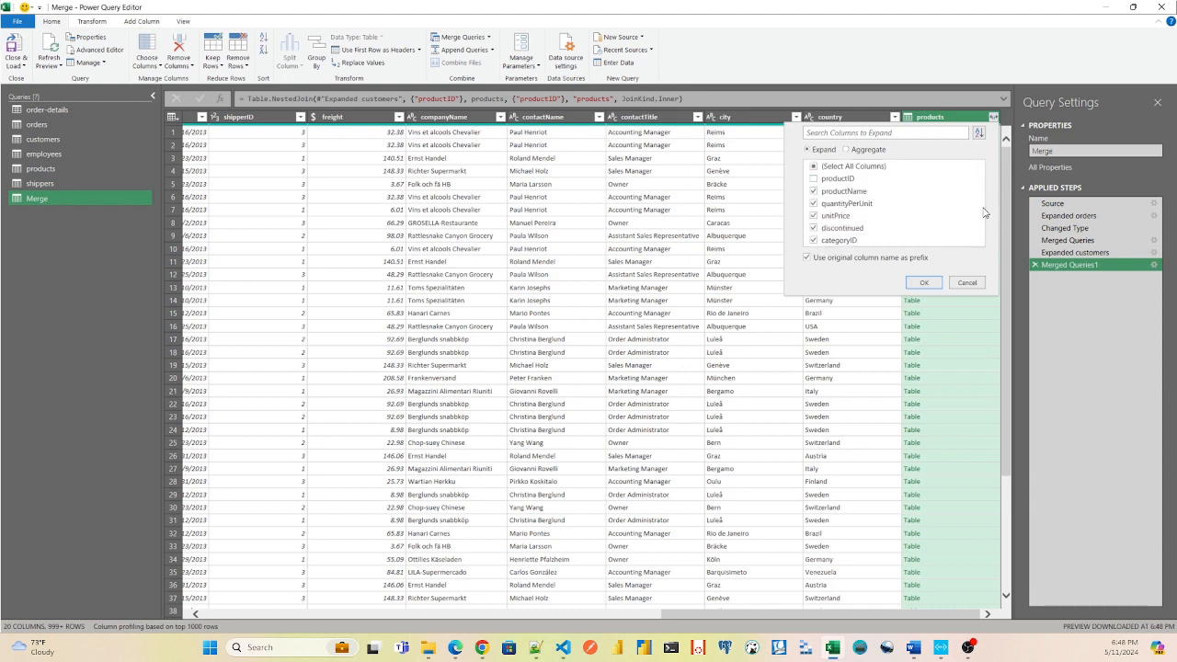
pyautogui.click(809, 260)
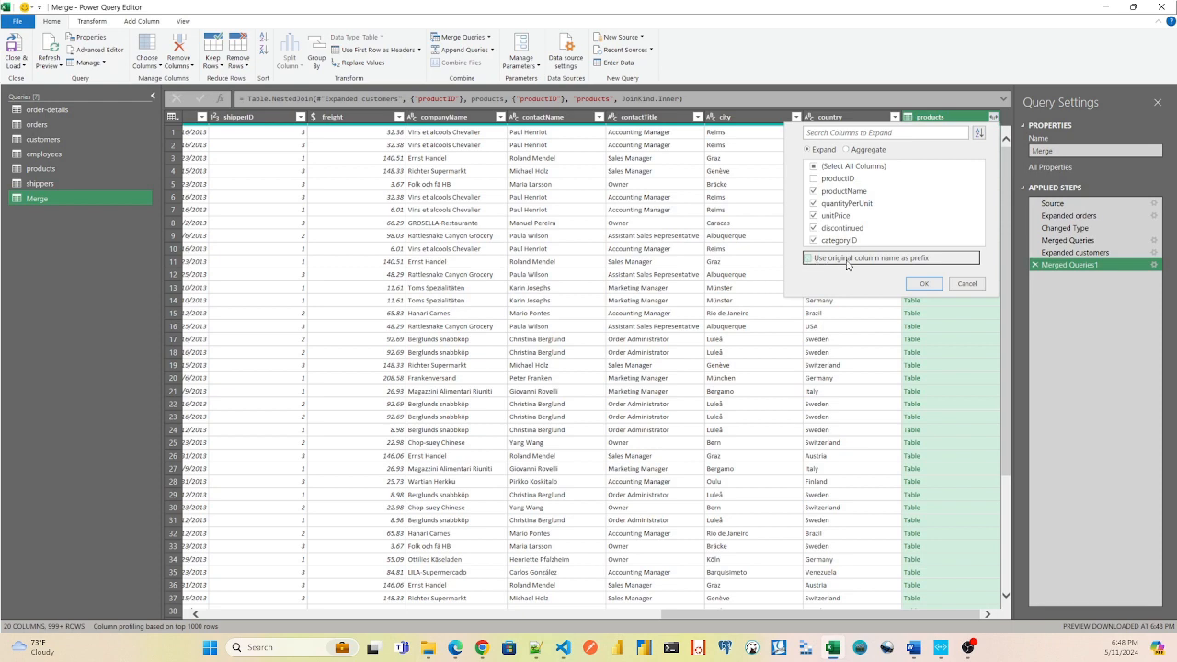
pyautogui.click(923, 285)
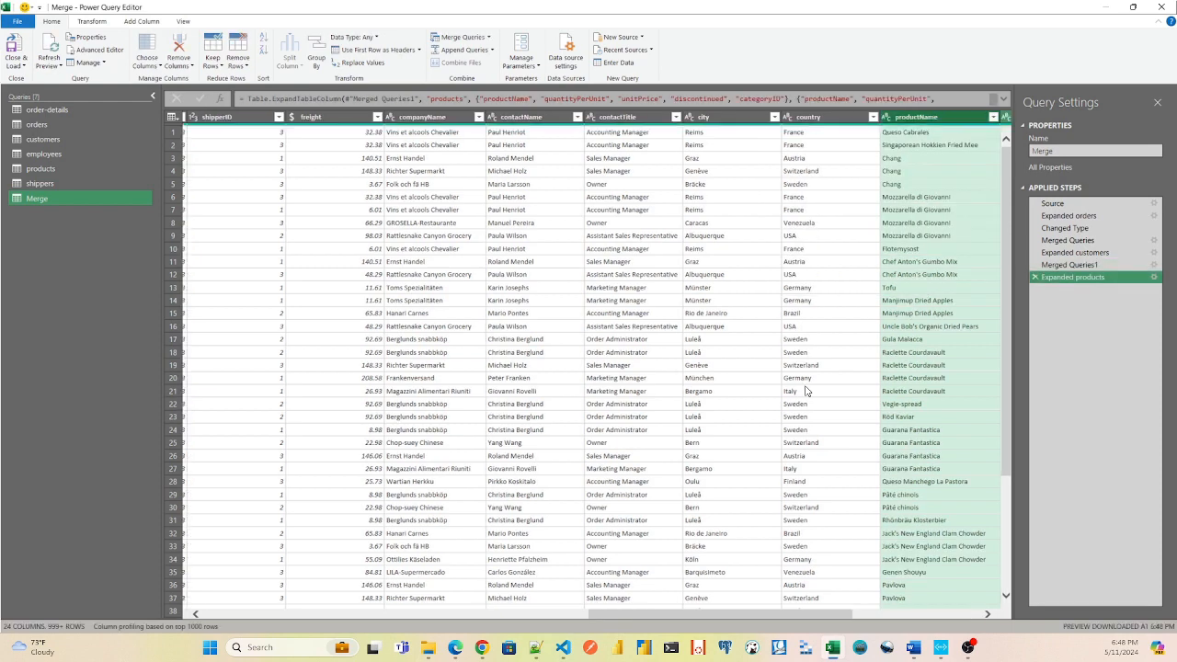
# Check the newly expanded product columns, close the query editor and load the Merge query with them.
pyautogui.moveTo(791, 620); pyautogui.dragTo(957, 622)
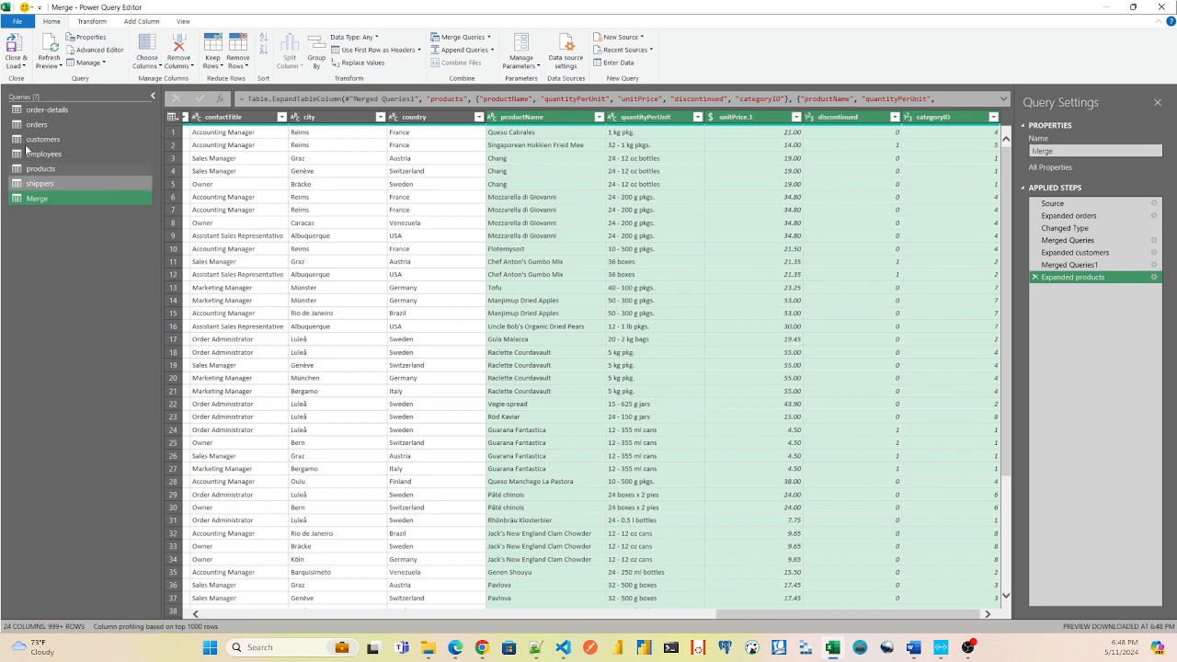
pyautogui.click(16, 20)
pyautogui.click(20, 44)
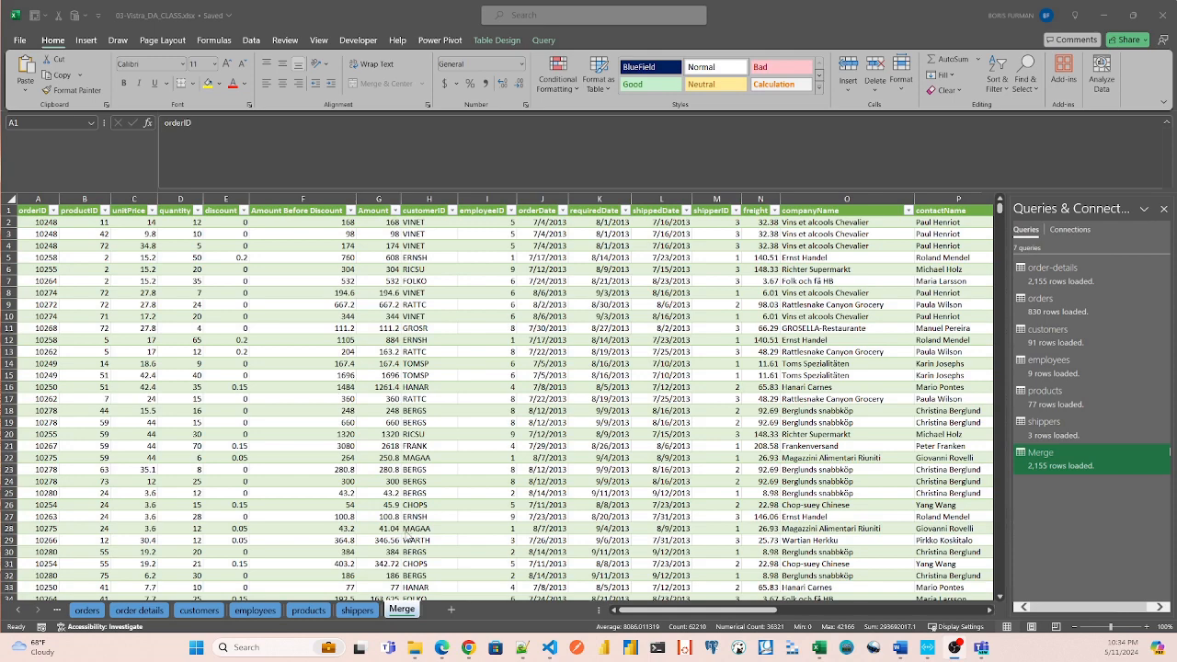
# Look over the products, employees and shippers worksheets and return to the Merge worksheet.
pyautogui.click(309, 612)
pyautogui.click(255, 611)
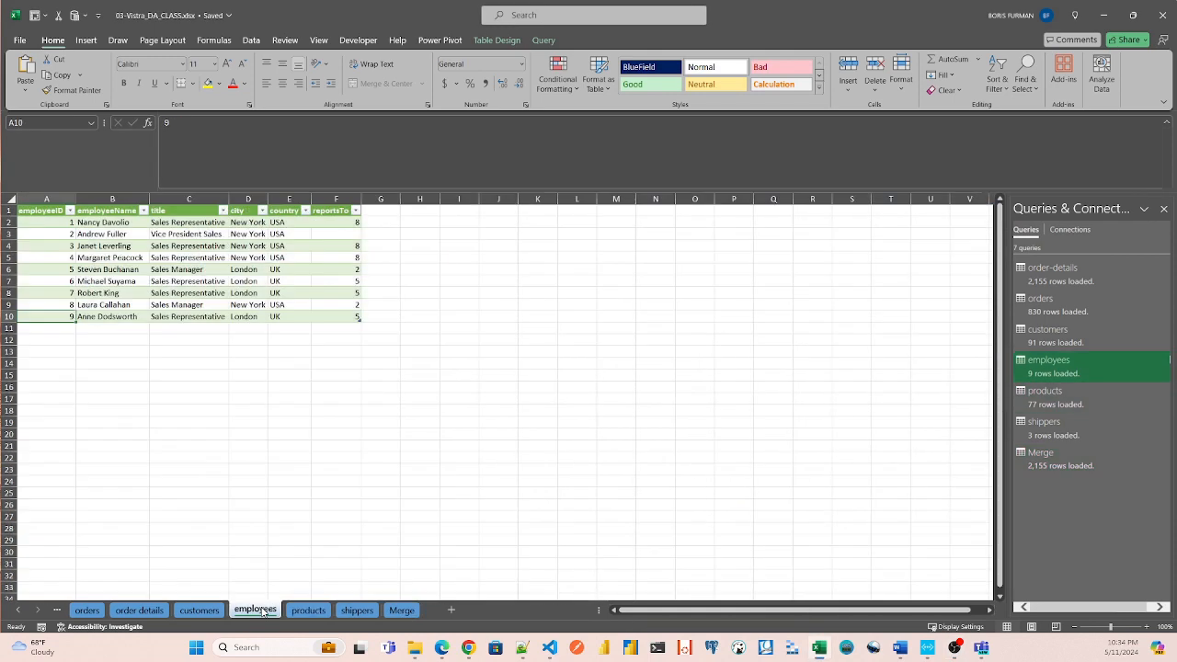
pyautogui.click(357, 612)
pyautogui.click(402, 611)
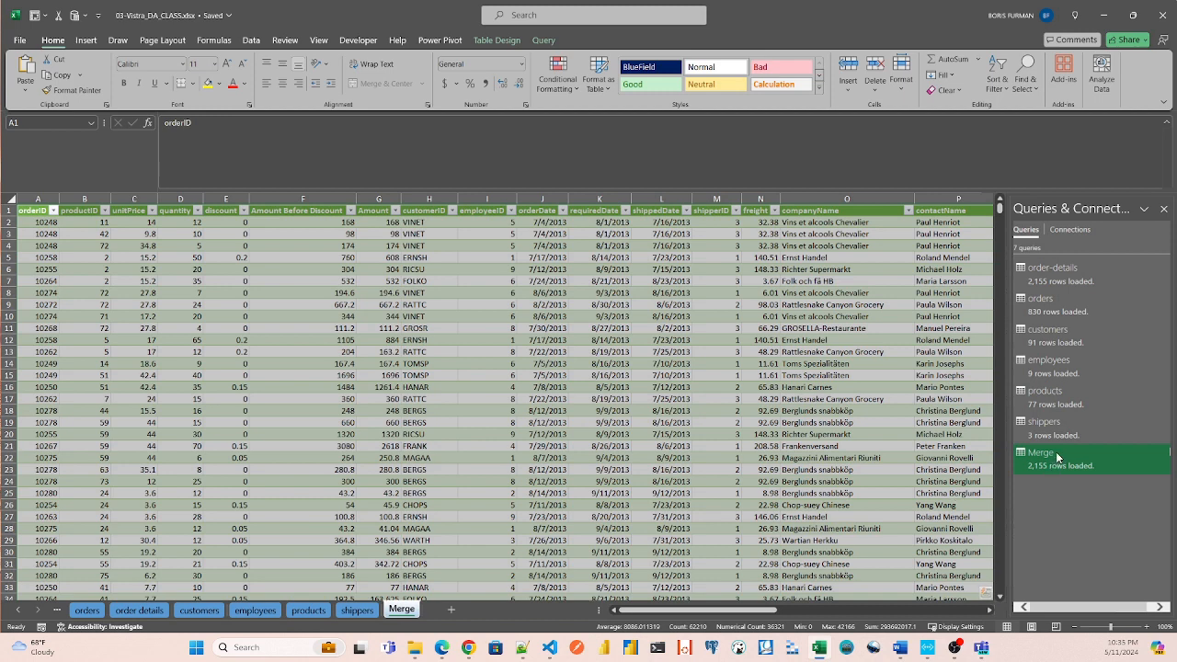
# Create a new query that references the Merge query.
pyautogui.moveTo(1057, 457)
pyautogui.rightClick(1058, 460)
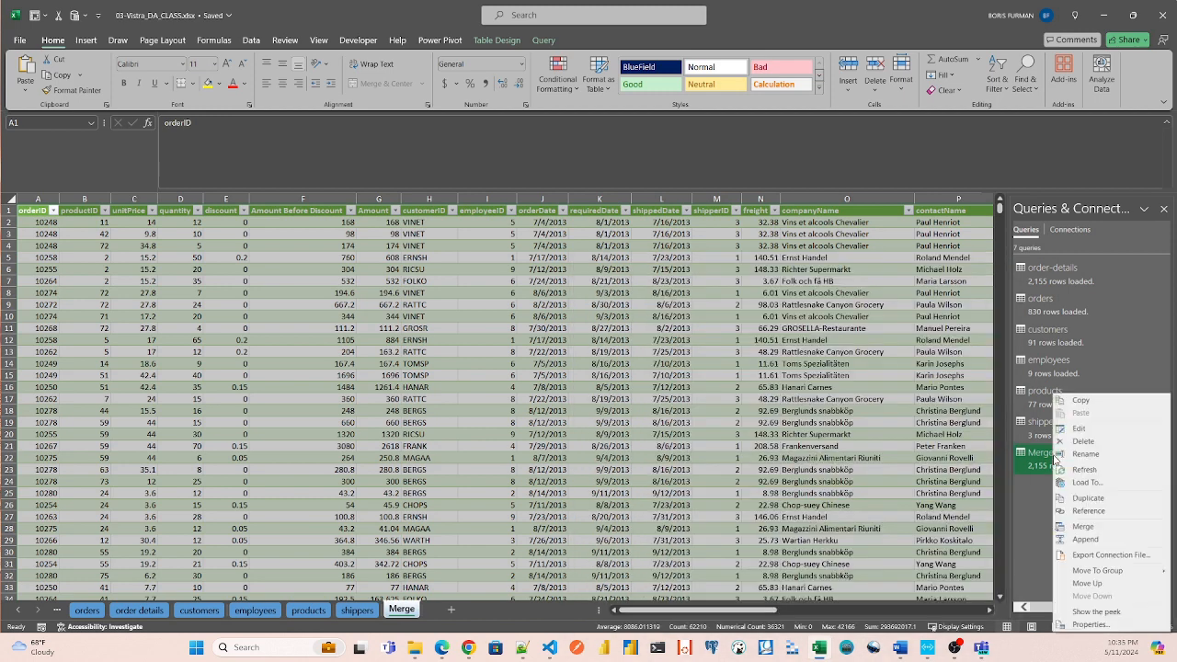
pyautogui.click(1084, 511)
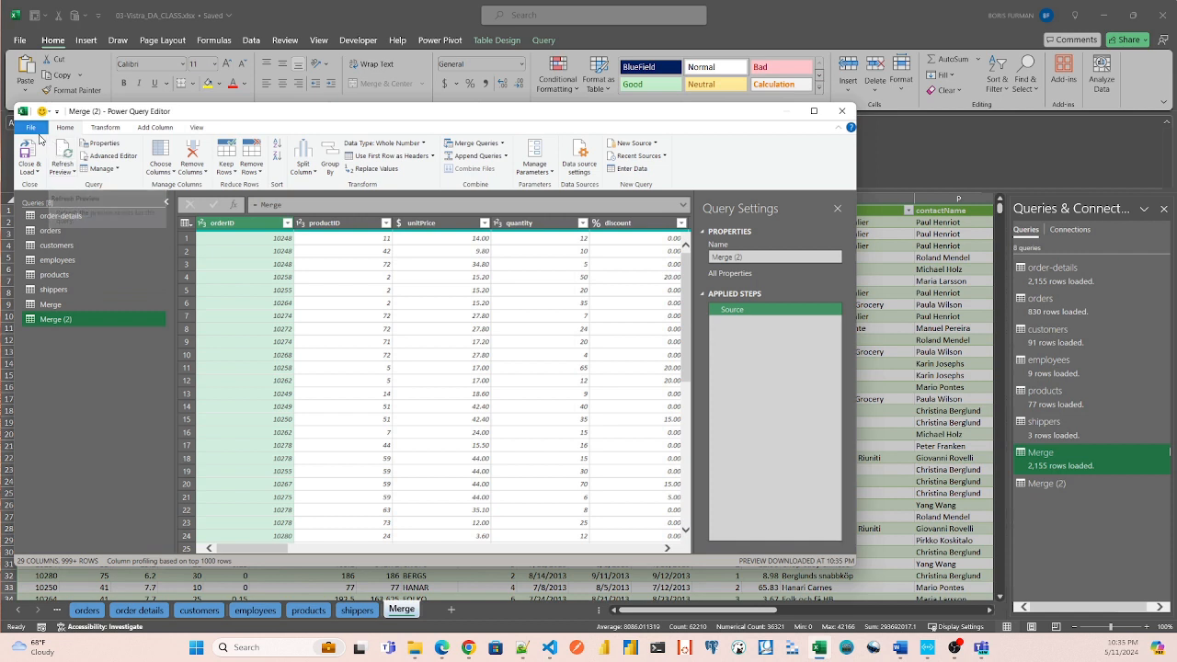
# Close the query editor and load the new reference query as a PivotTable Report on a new worksheet.
pyautogui.click(38, 175)
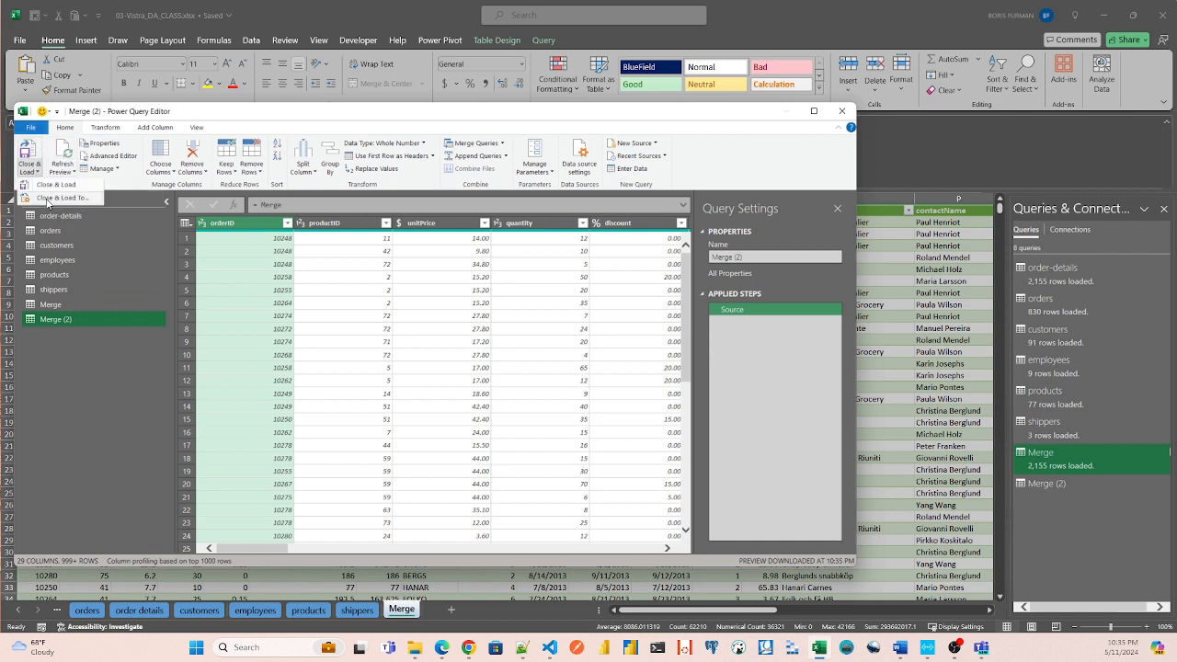
pyautogui.click(50, 199)
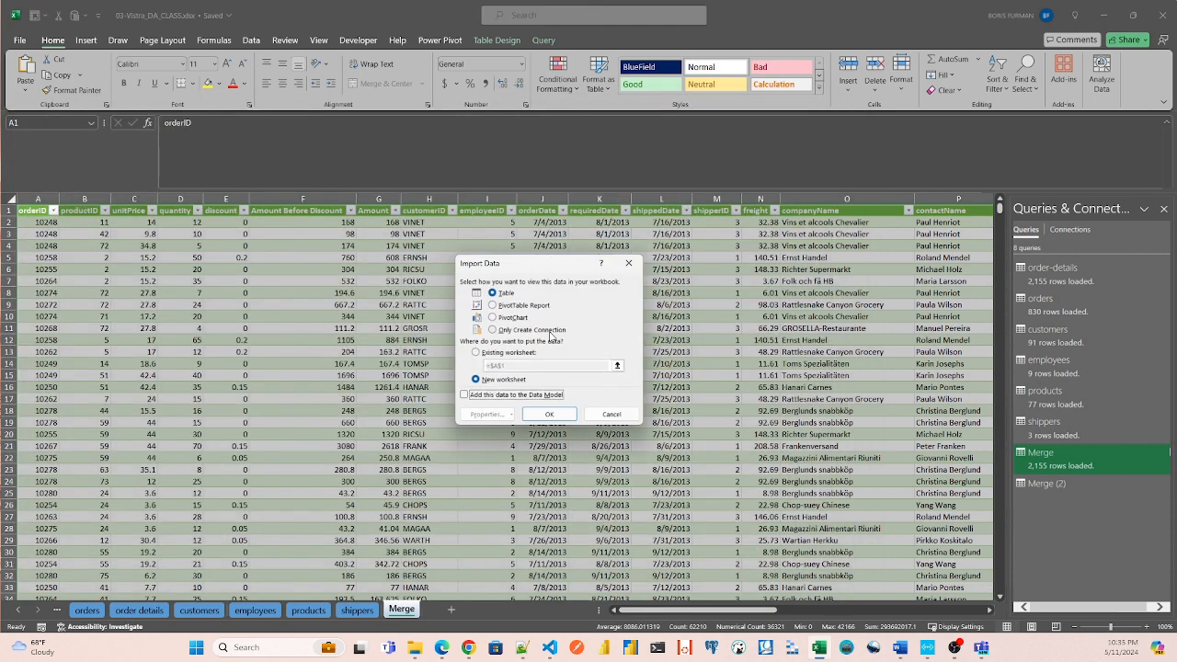
pyautogui.click(492, 306)
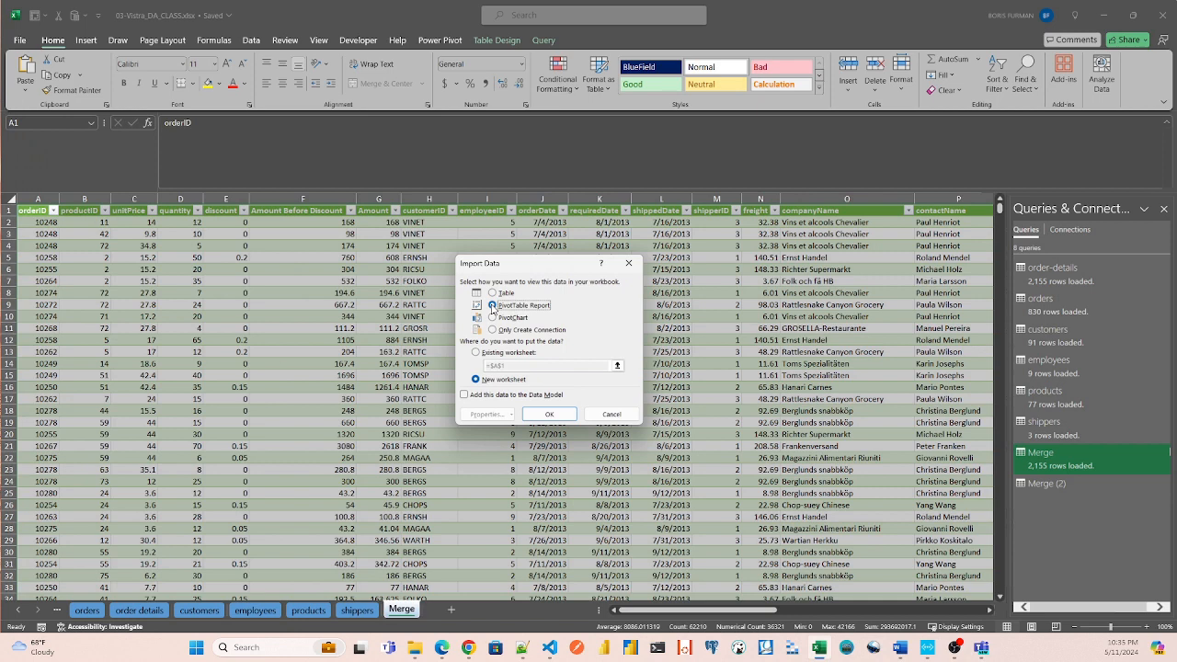
pyautogui.click(550, 416)
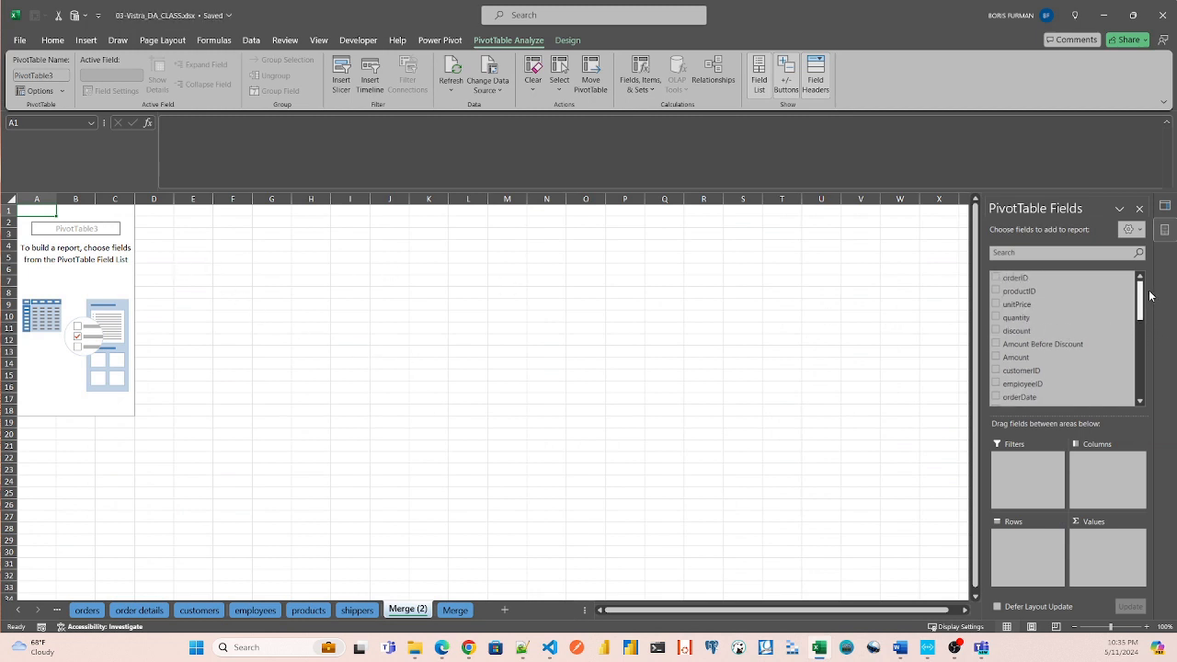
pyautogui.moveTo(1150, 295); pyautogui.dragTo(1151, 318)
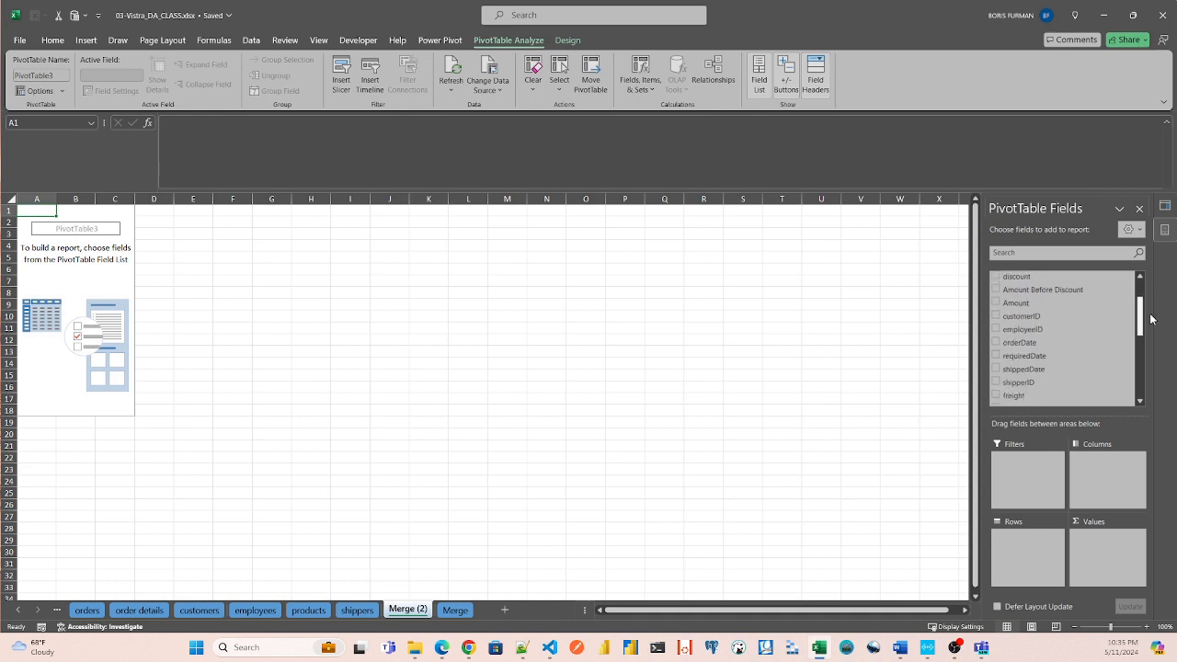
pyautogui.moveTo(1150, 318); pyautogui.dragTo(1156, 306)
pyautogui.click(1056, 252)
pyautogui.write('c')
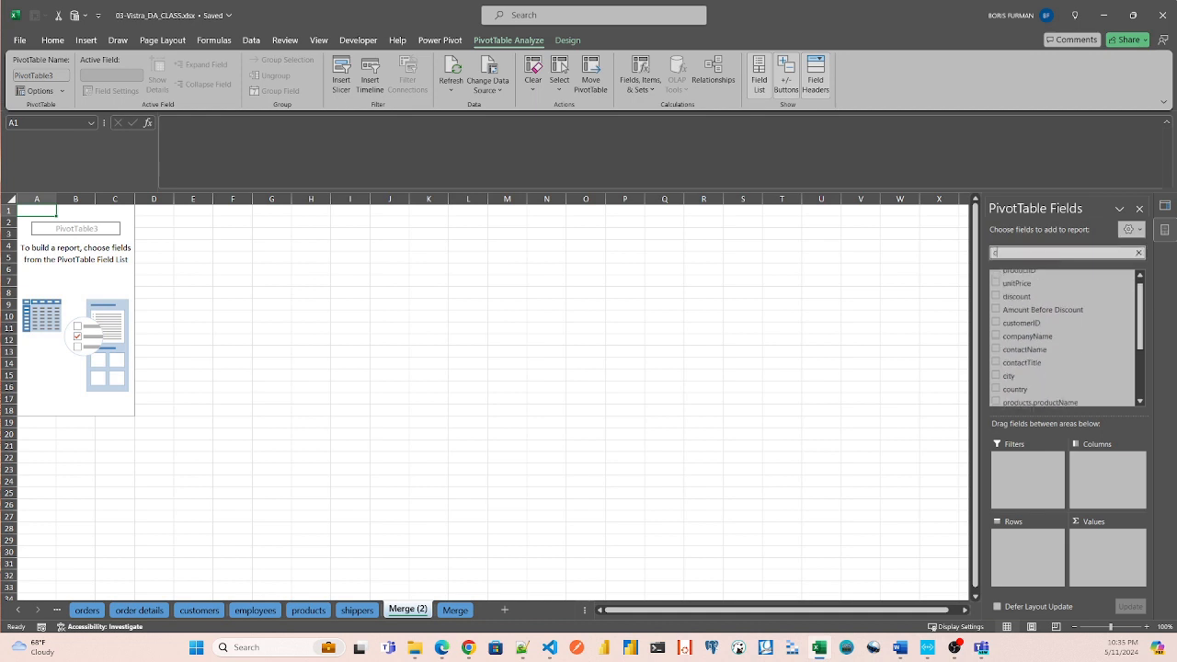
pyautogui.write('ustom')
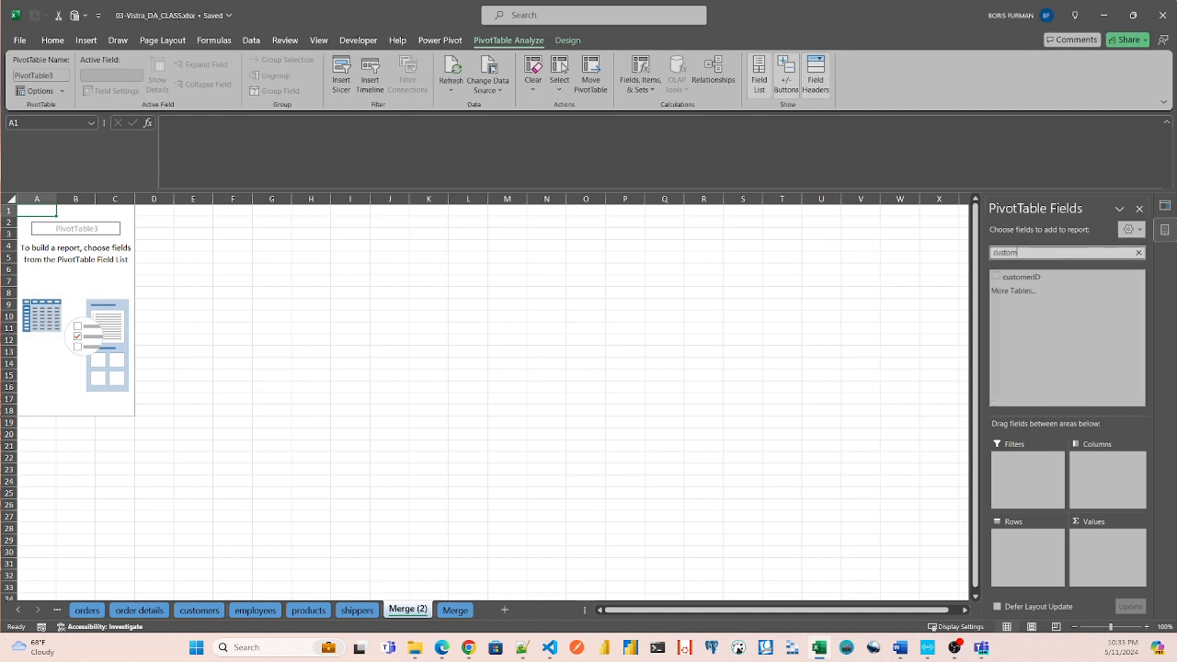
pyautogui.press('BackSpace')
pyautogui.press('BackSpace')
pyautogui.press('BackSpace')
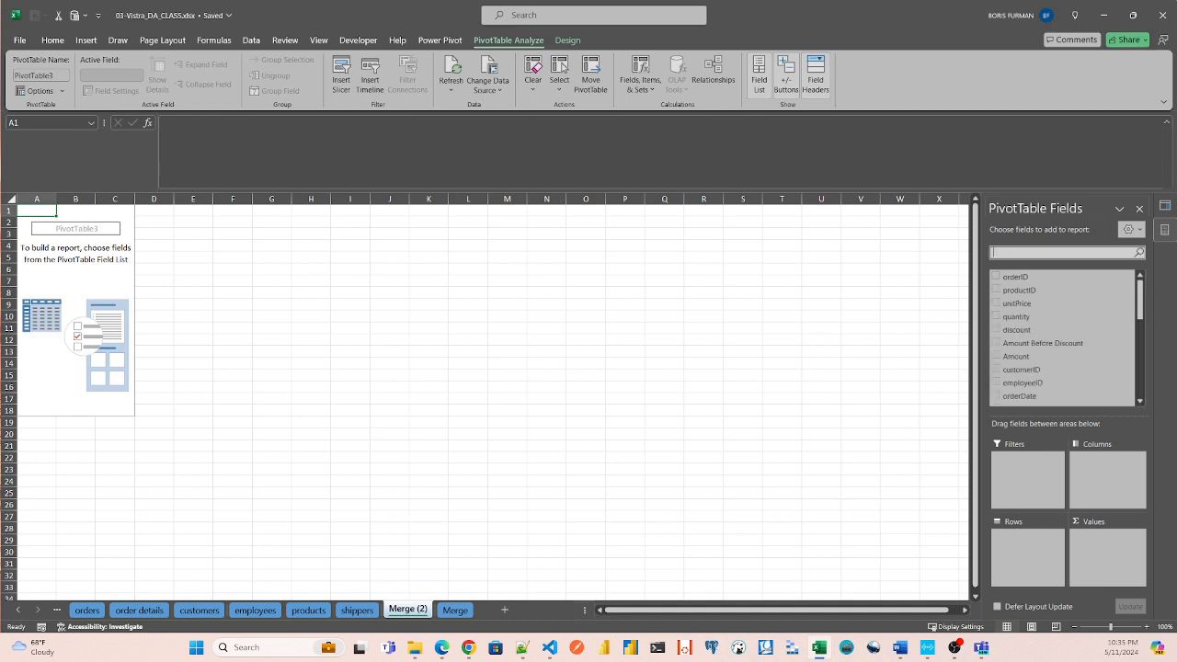
# Find the companyName field, add it to the PivotTable's rows and widen column A to fit the names.
pyautogui.write('comp')
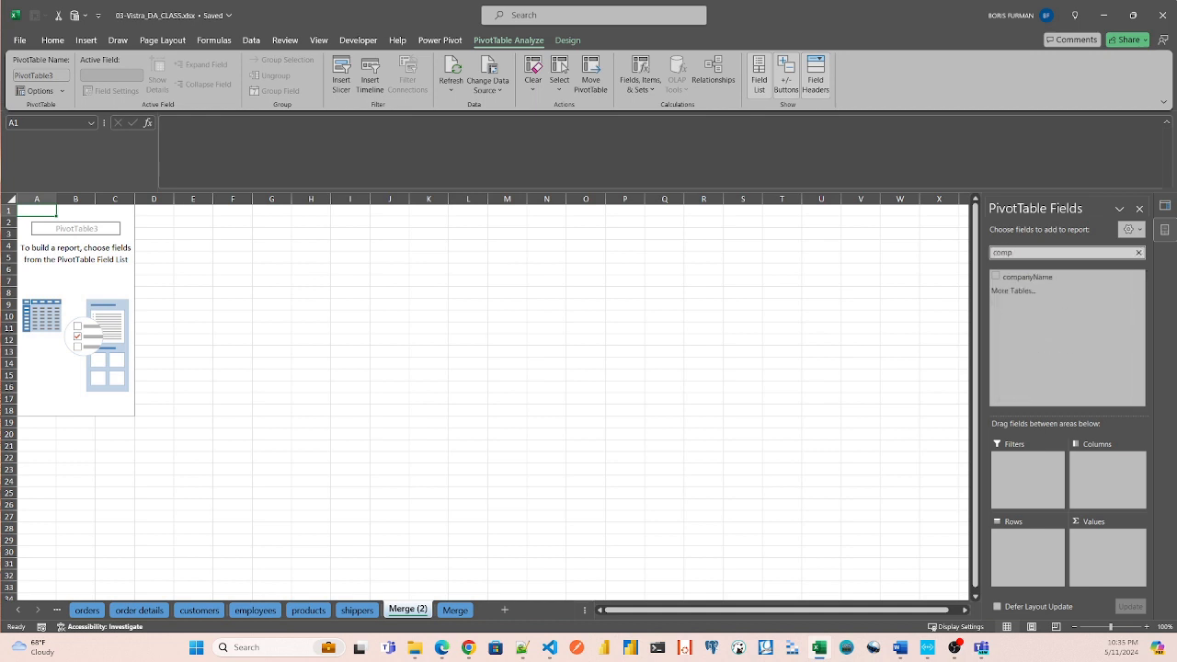
pyautogui.moveTo(1027, 277); pyautogui.dragTo(1032, 551)
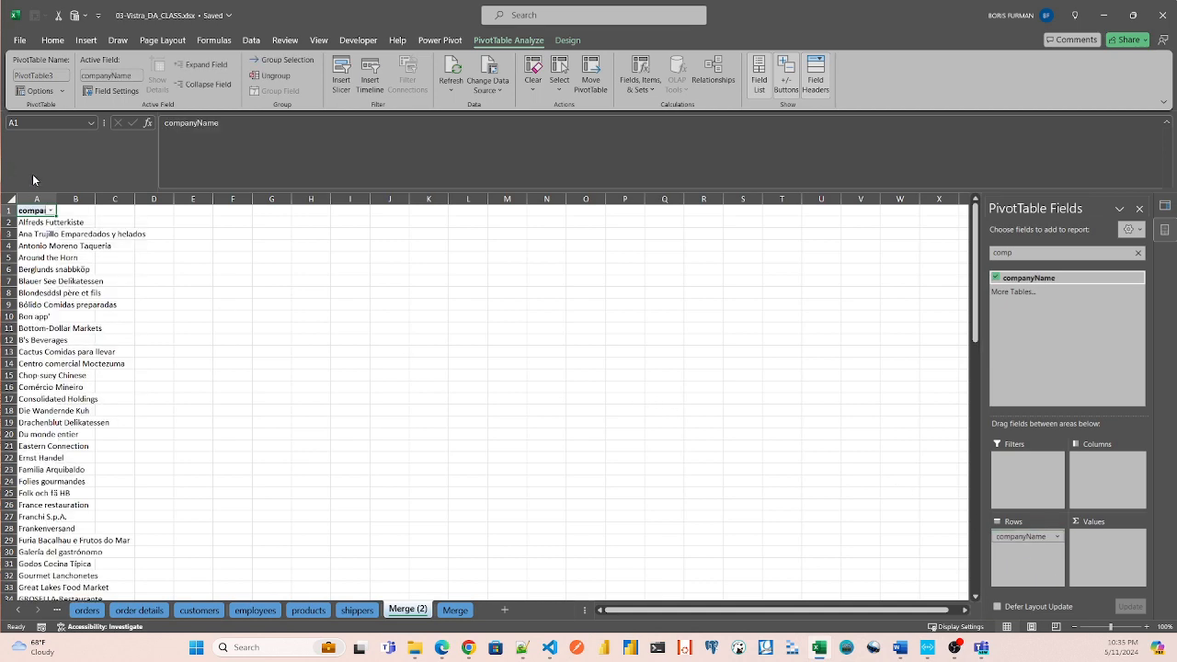
pyautogui.moveTo(56, 198); pyautogui.dragTo(180, 199)
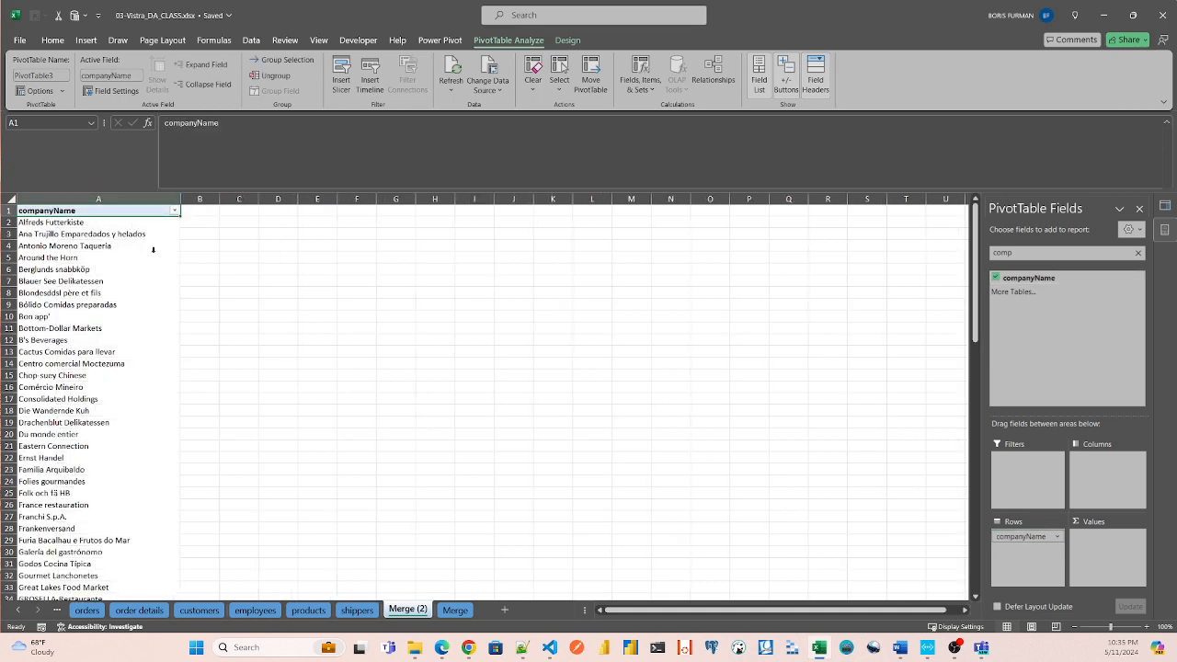
# Find the Amount field, add it to the PivotTable's values as a sum and widen column B.
pyautogui.doubleClick(1021, 253)
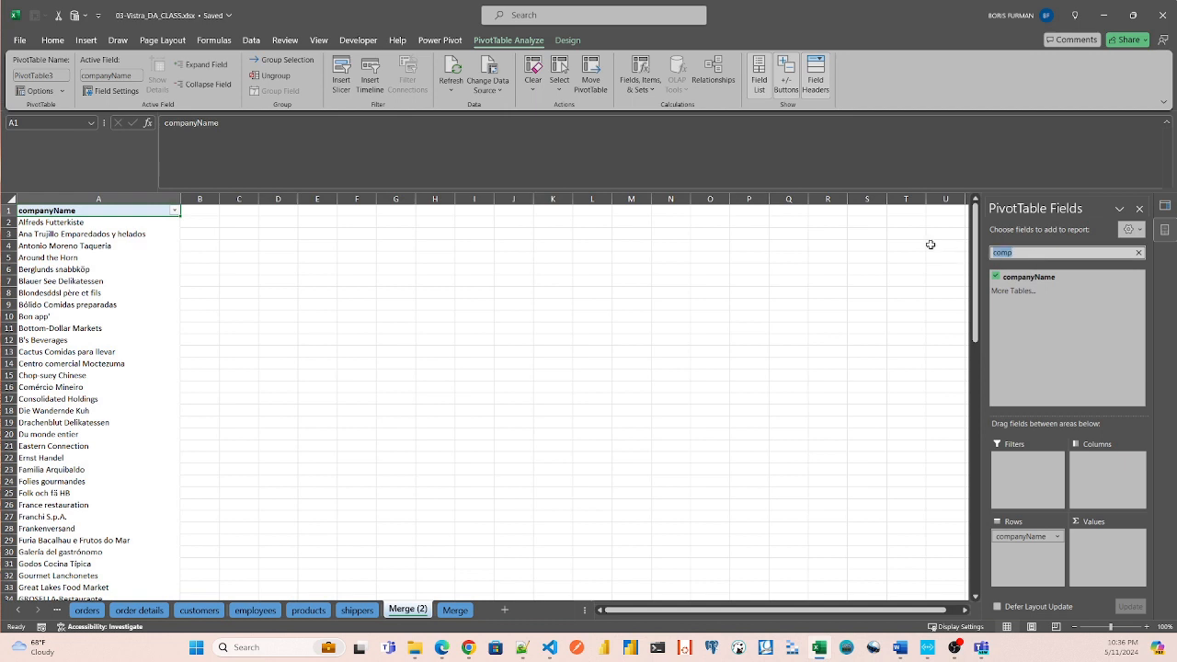
pyautogui.press('BackSpace')
pyautogui.write('Amou')
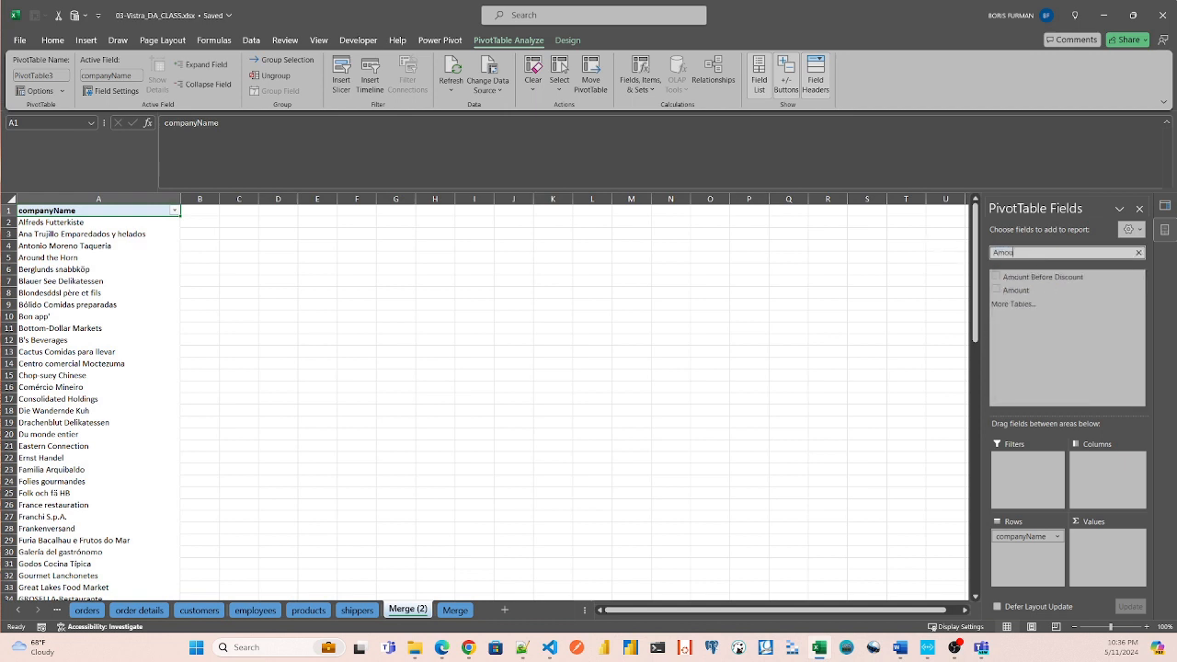
pyautogui.write('nt')
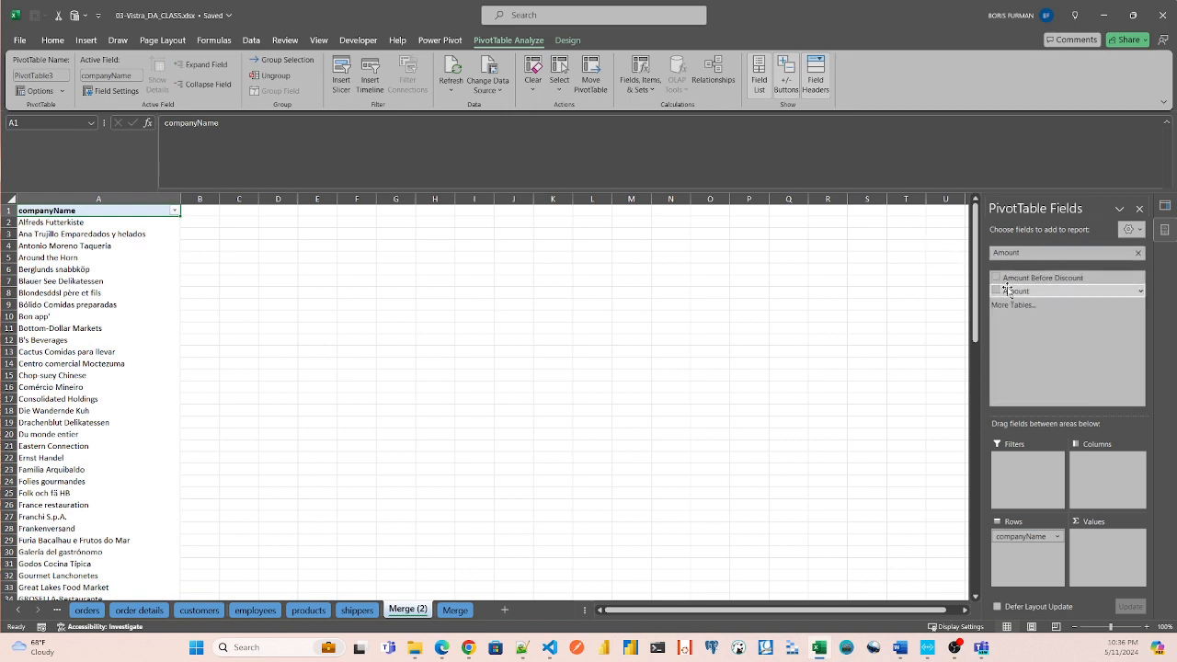
pyautogui.moveTo(1016, 290); pyautogui.dragTo(1123, 543)
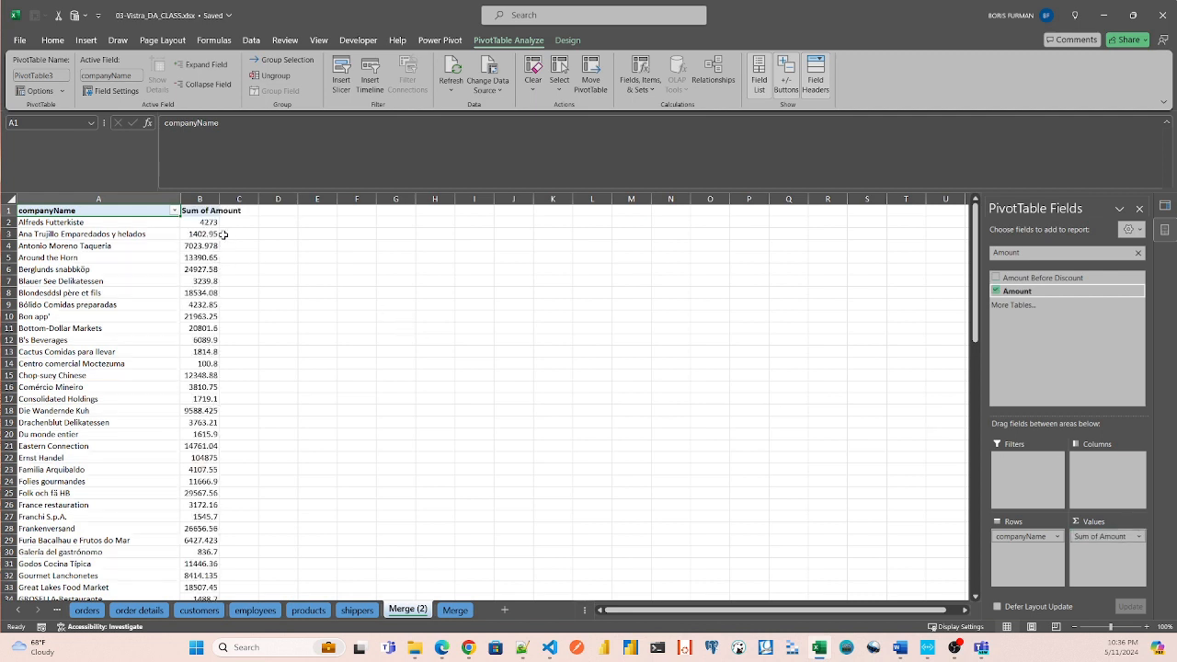
pyautogui.moveTo(218, 200); pyautogui.dragTo(321, 201)
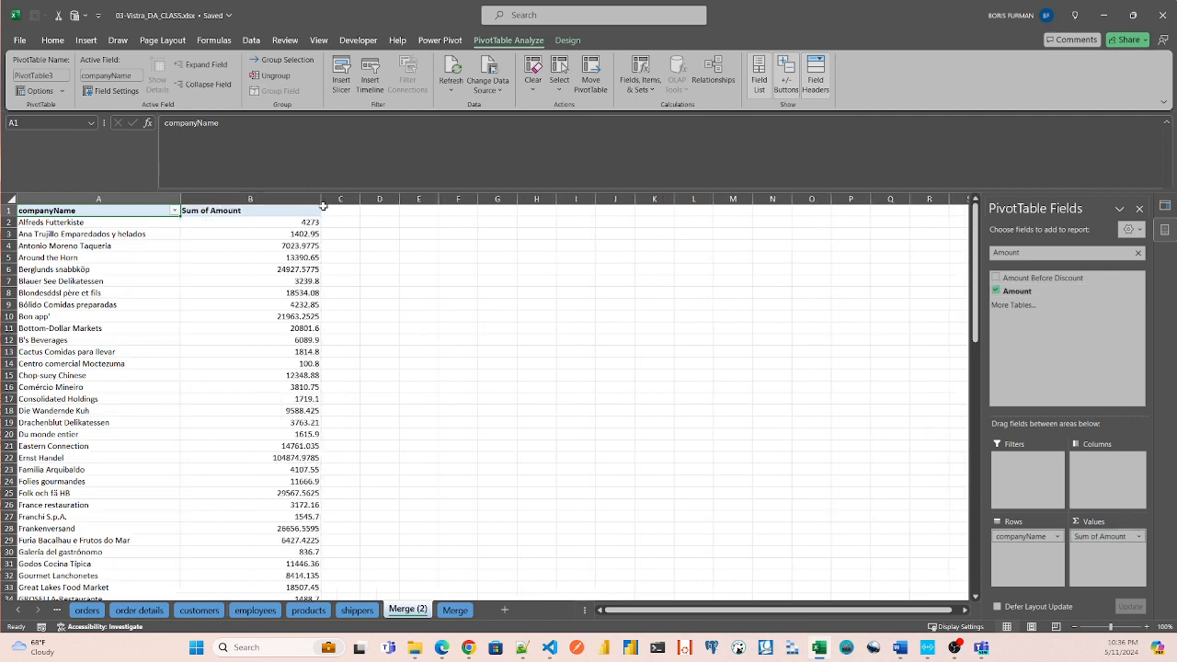
pyautogui.click(253, 225)
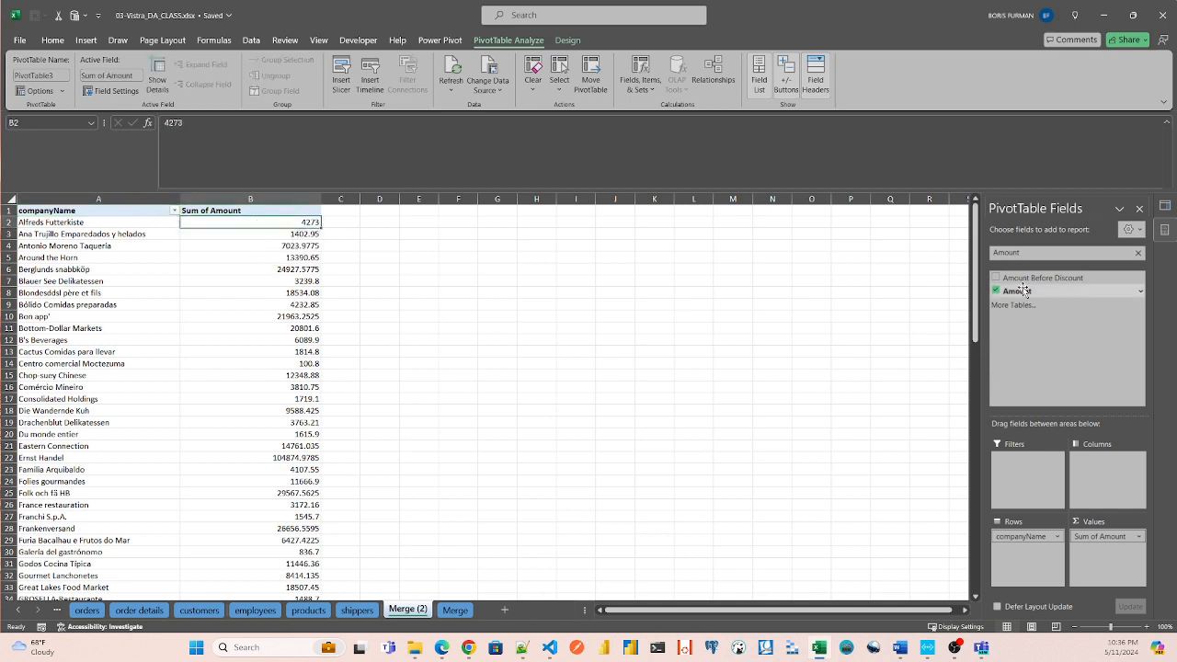
# Find the orderDate field, add it to the PivotTable's columns and auto-fit the widths of columns A through E.
pyautogui.doubleClick(1034, 255)
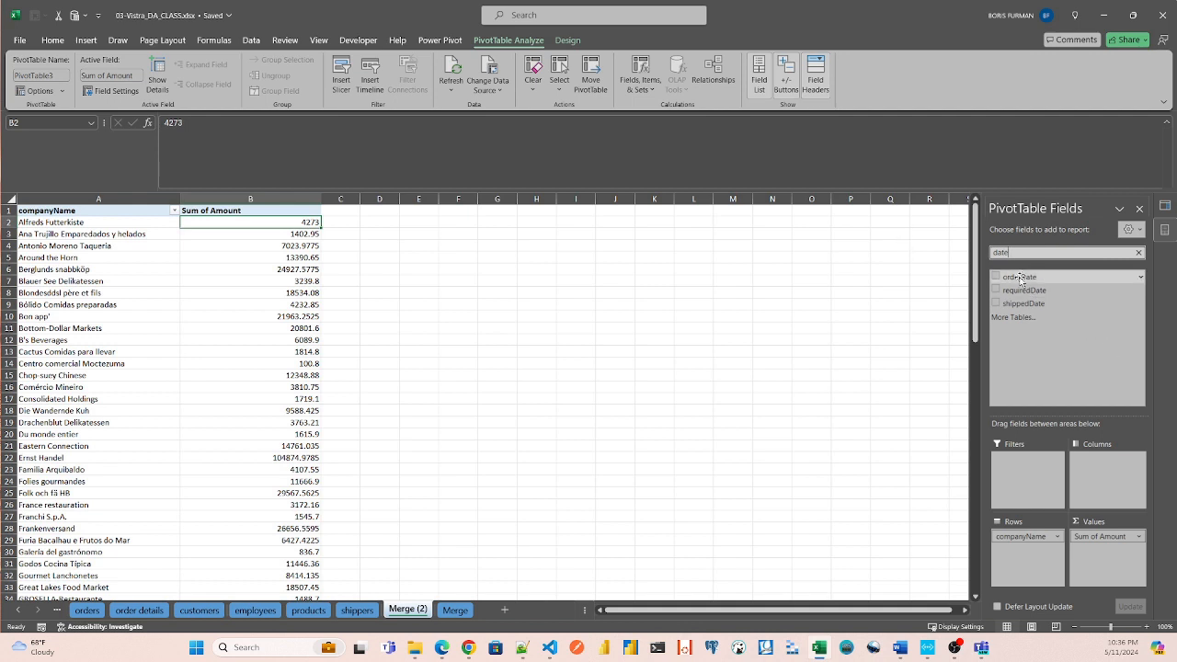
pyautogui.moveTo(1019, 277); pyautogui.dragTo(1113, 471)
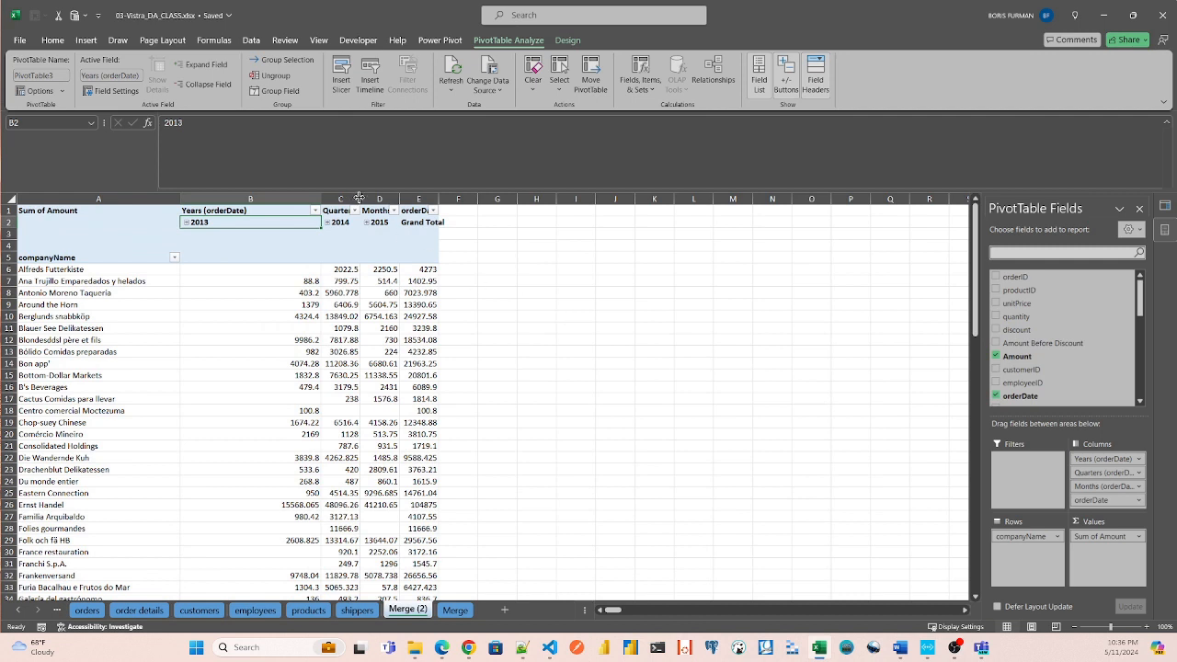
pyautogui.click(110, 197)
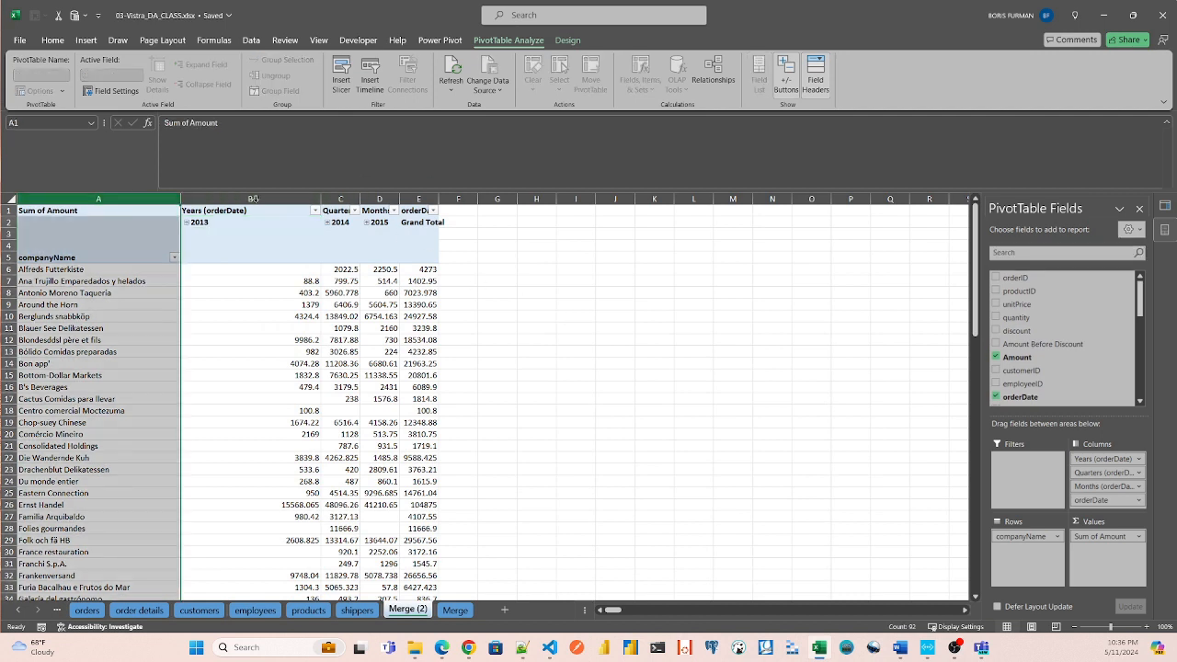
pyautogui.keyDown('shift'); pyautogui.click(427, 196); pyautogui.keyUp('shift')
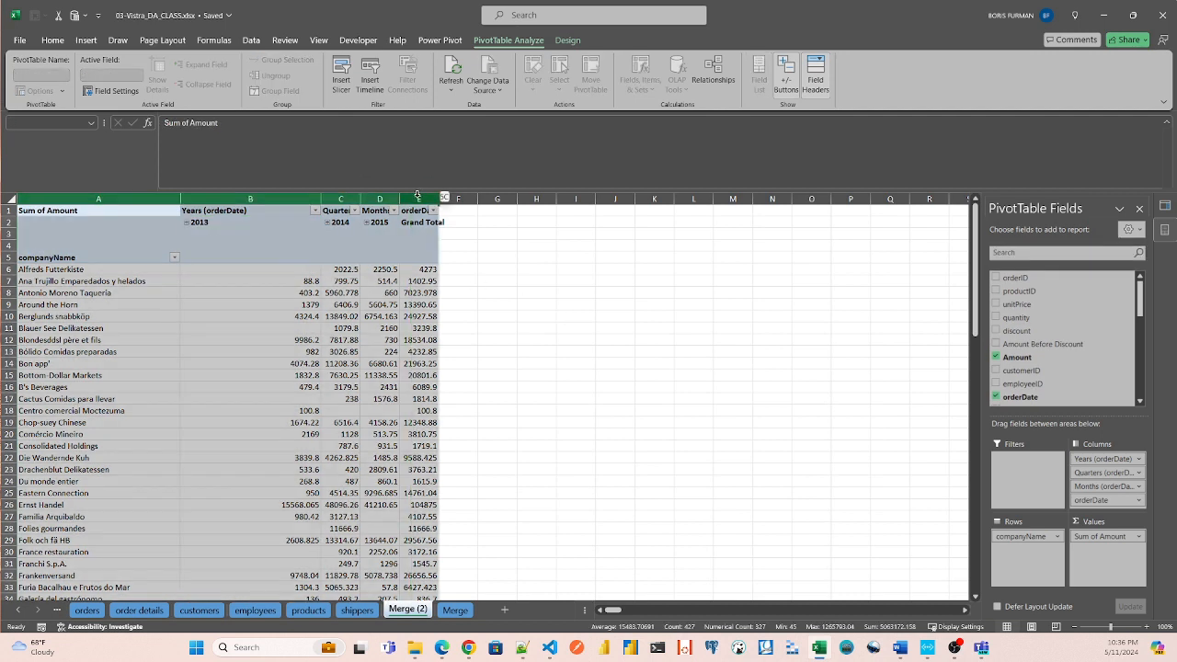
pyautogui.doubleClick(322, 197)
pyautogui.click(530, 249)
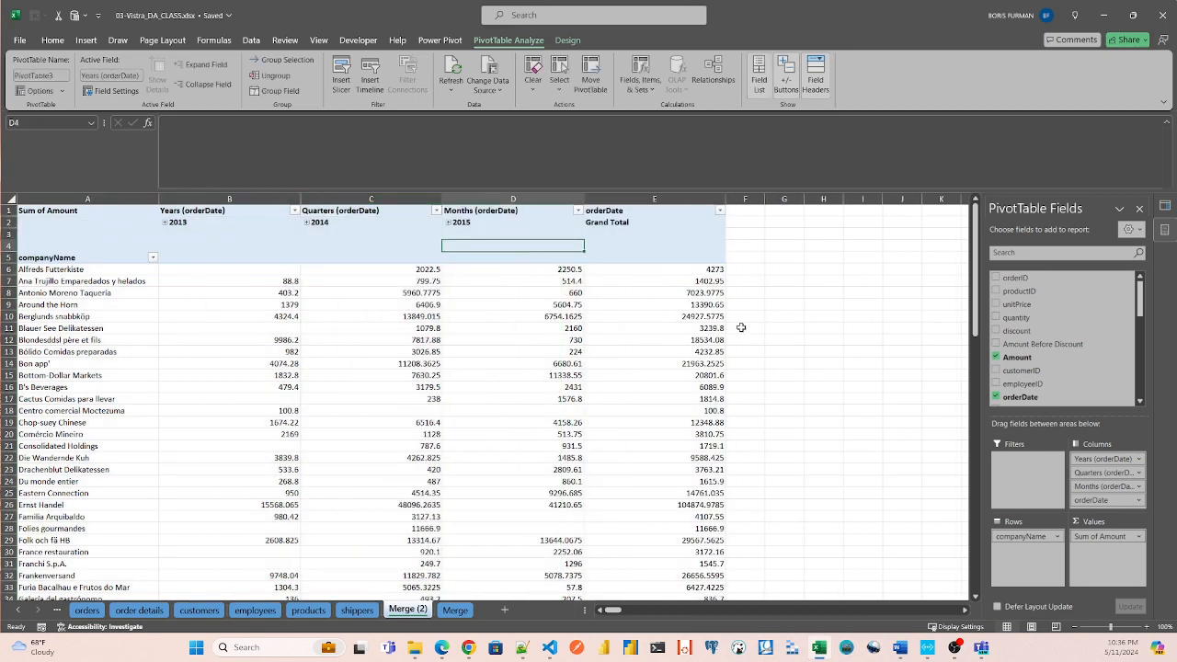
# Format the PivotTable's Sum of Amount values as Currency with the $ symbol and two decimal places.
pyautogui.rightClick(707, 273)
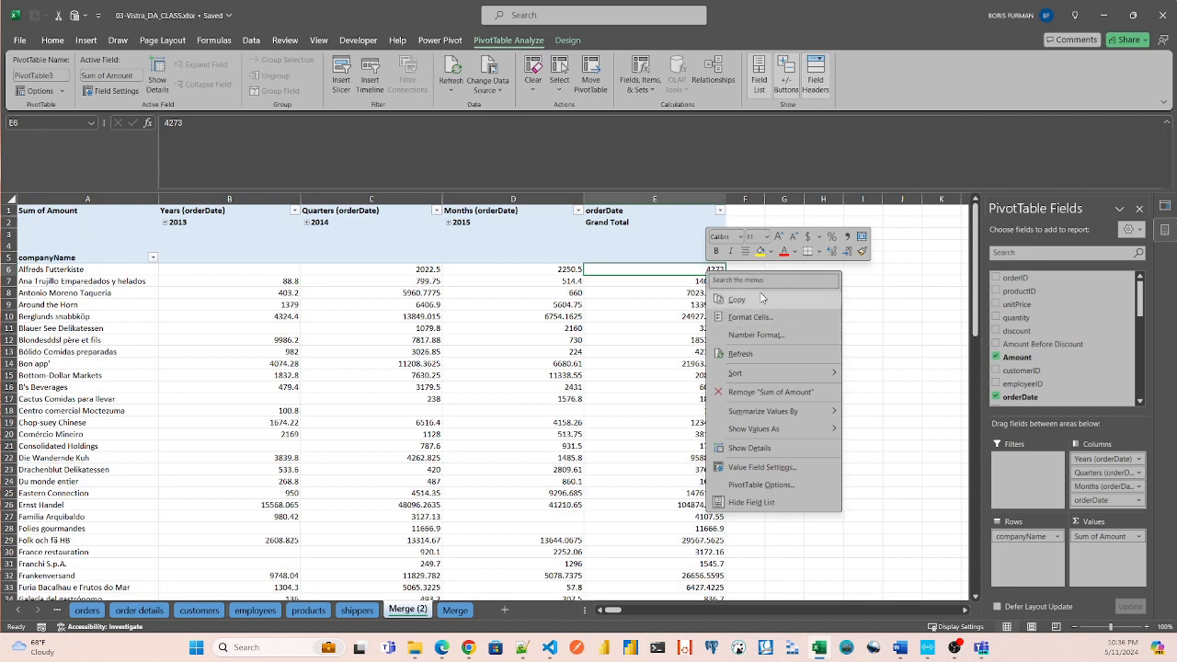
pyautogui.click(757, 334)
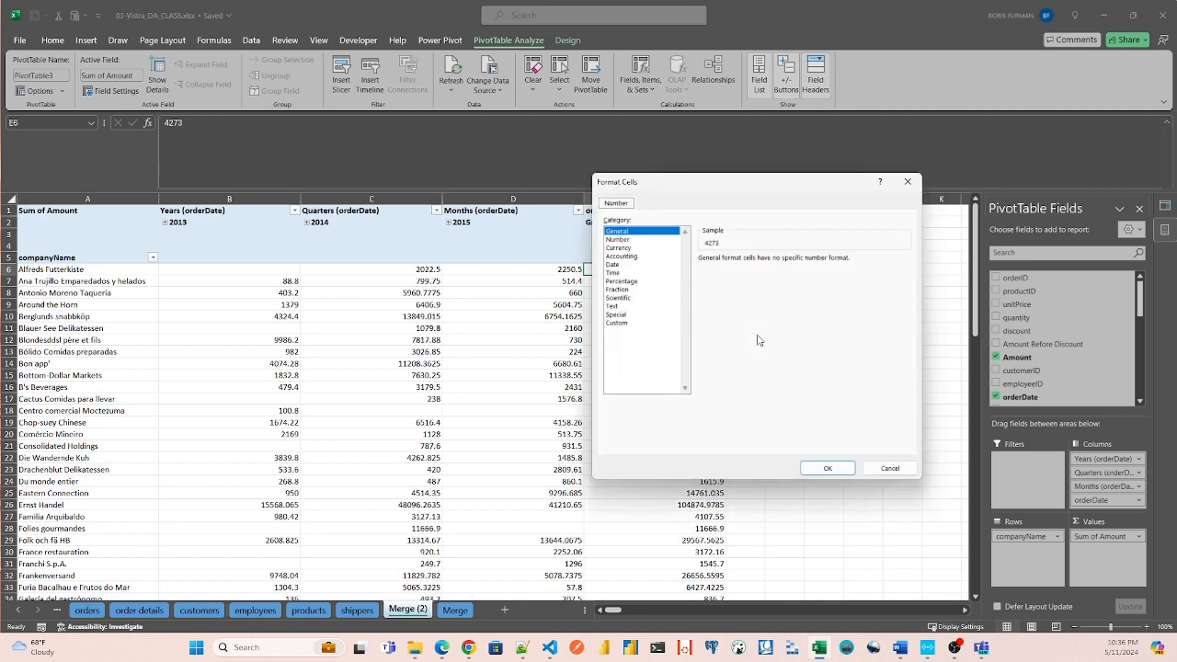
pyautogui.click(623, 248)
pyautogui.click(827, 468)
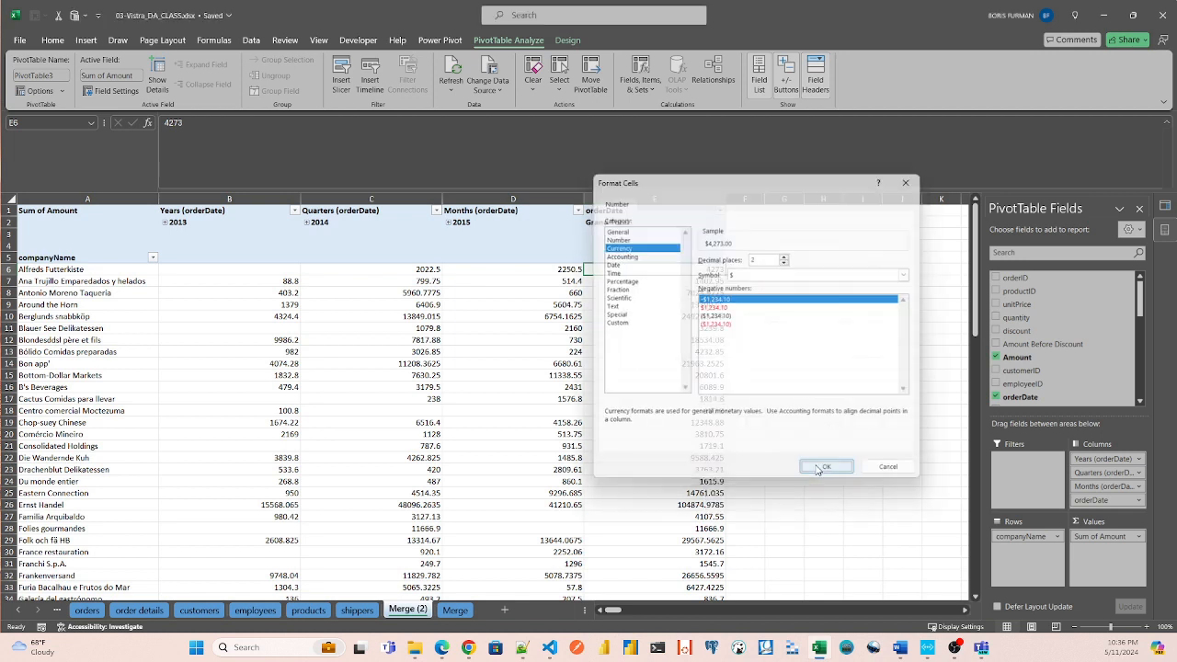
# Sort the companies by their Grand Total from largest to smallest and check the first company and its total.
pyautogui.rightClick(704, 272)
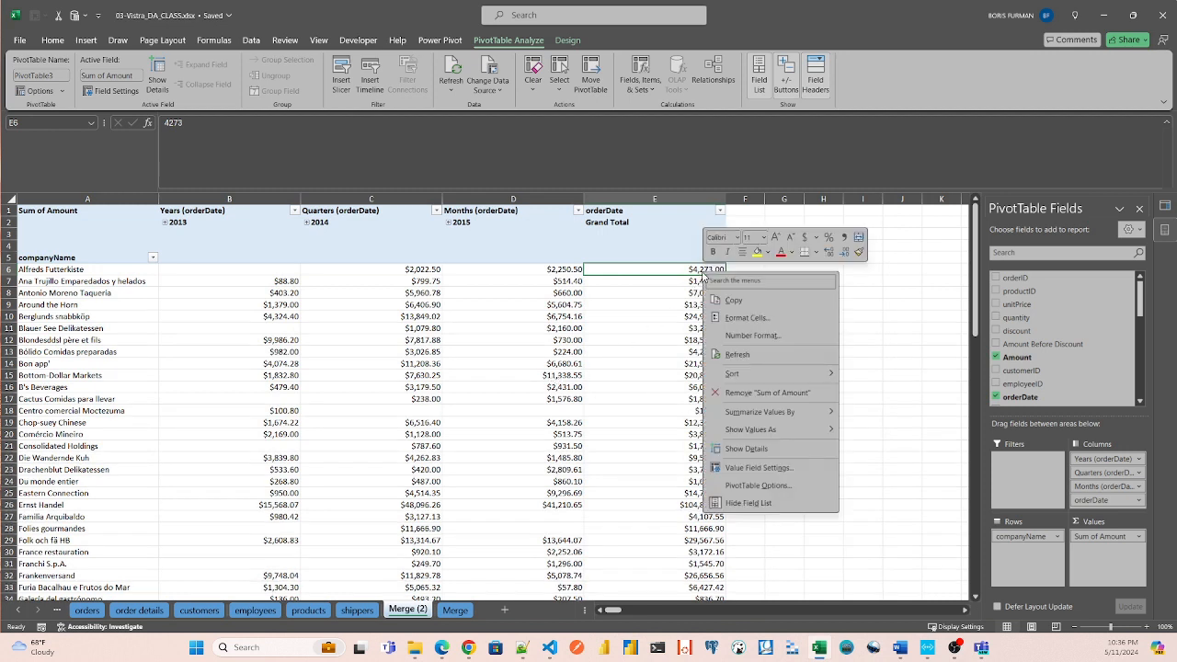
pyautogui.moveTo(751, 379)
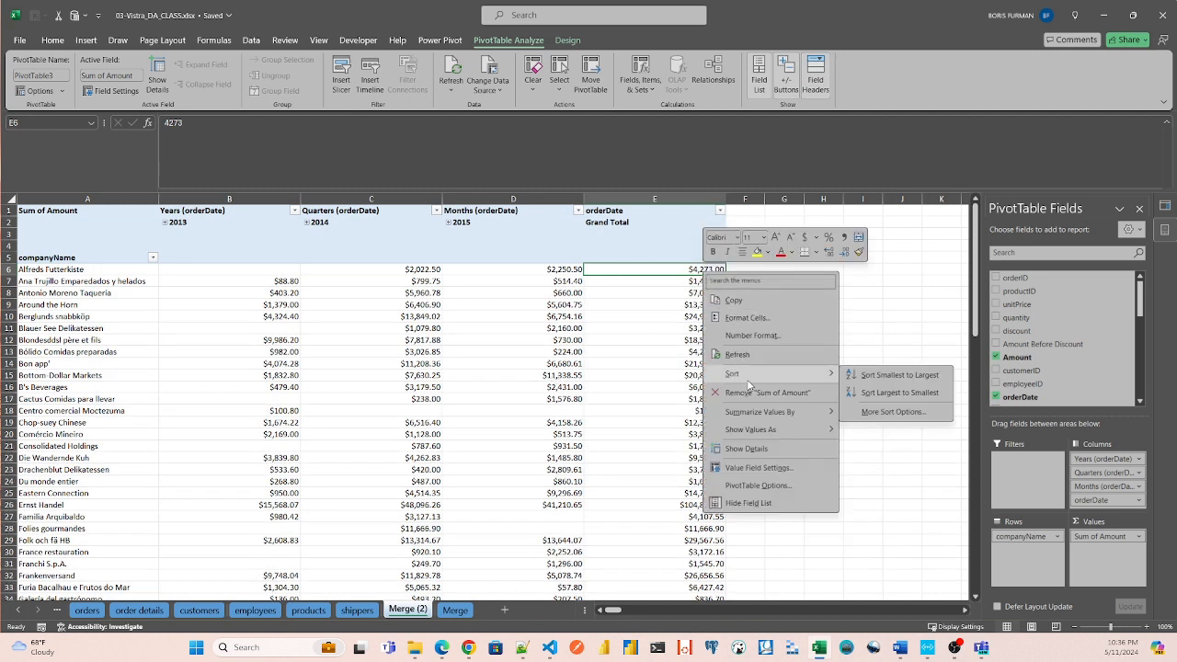
pyautogui.click(891, 393)
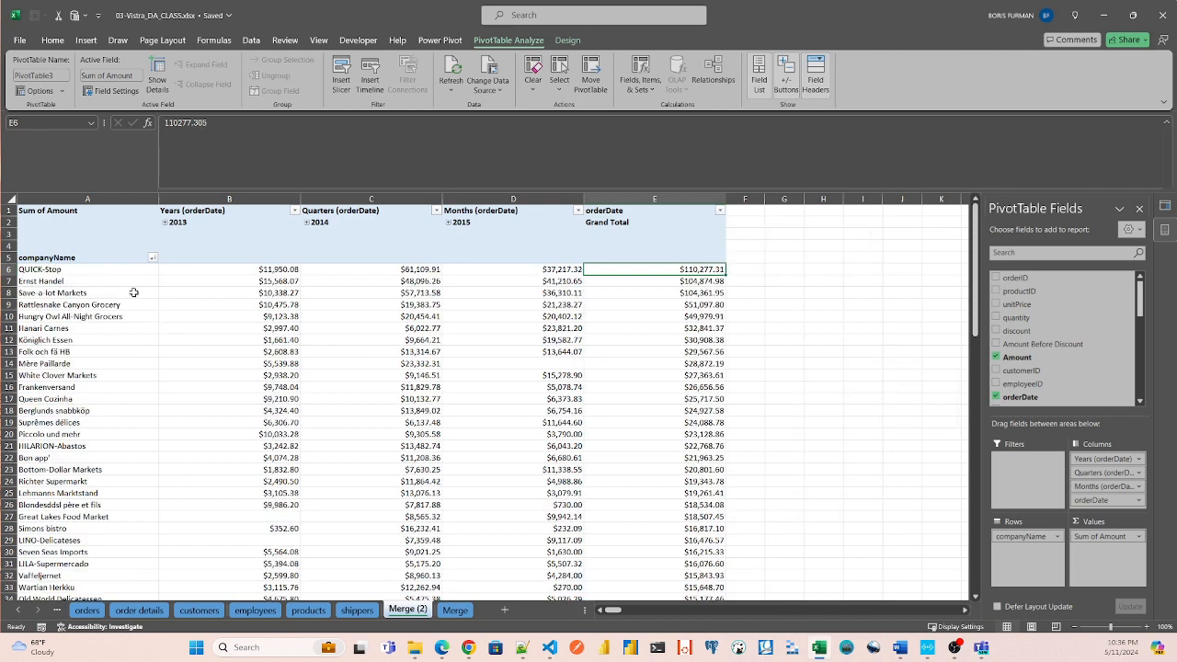
pyautogui.click(58, 270)
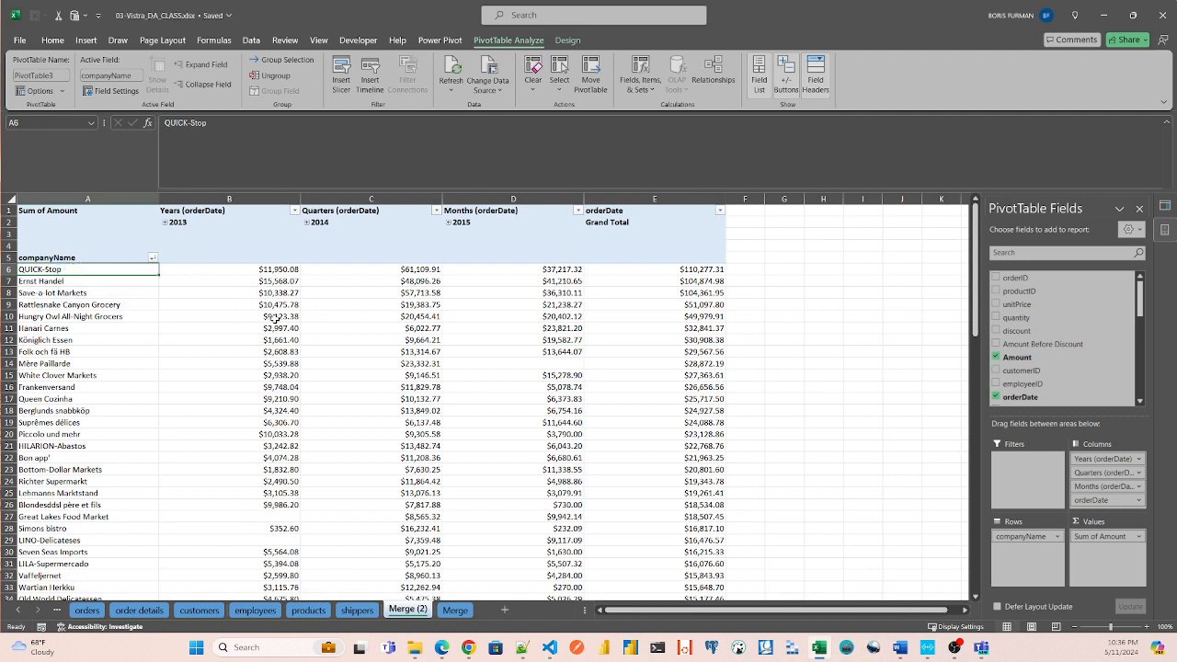
pyautogui.click(707, 269)
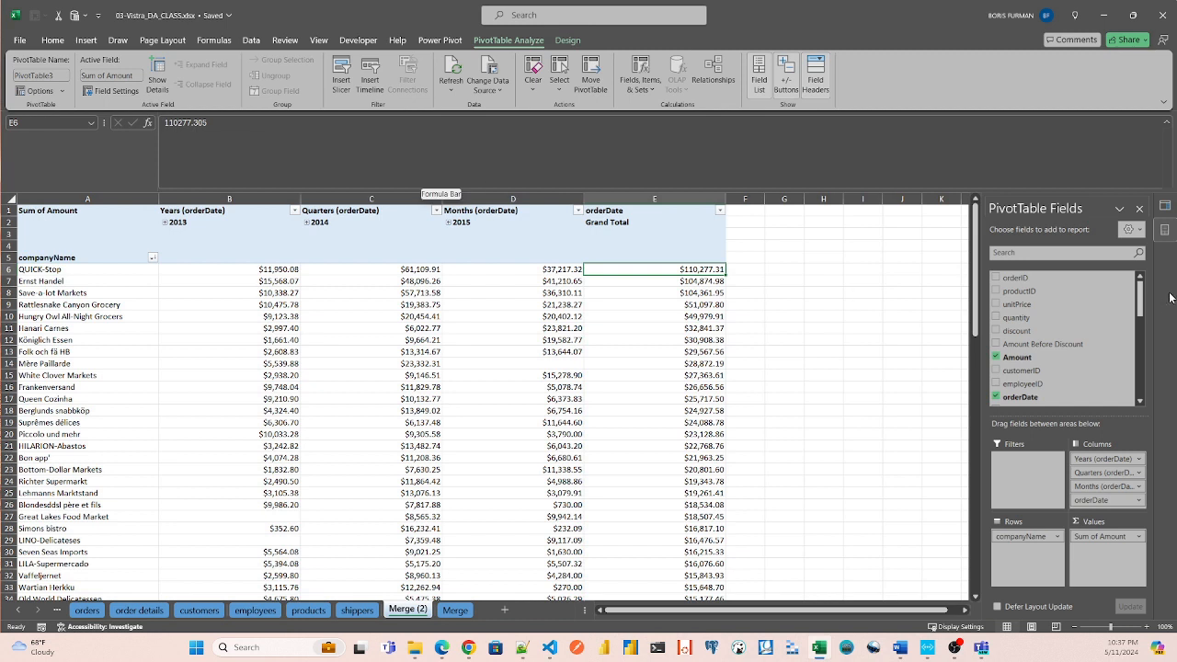
# Close the PivotTable field list, select the Merge (2) query's PivotTable and refresh it.
pyautogui.click(1140, 208)
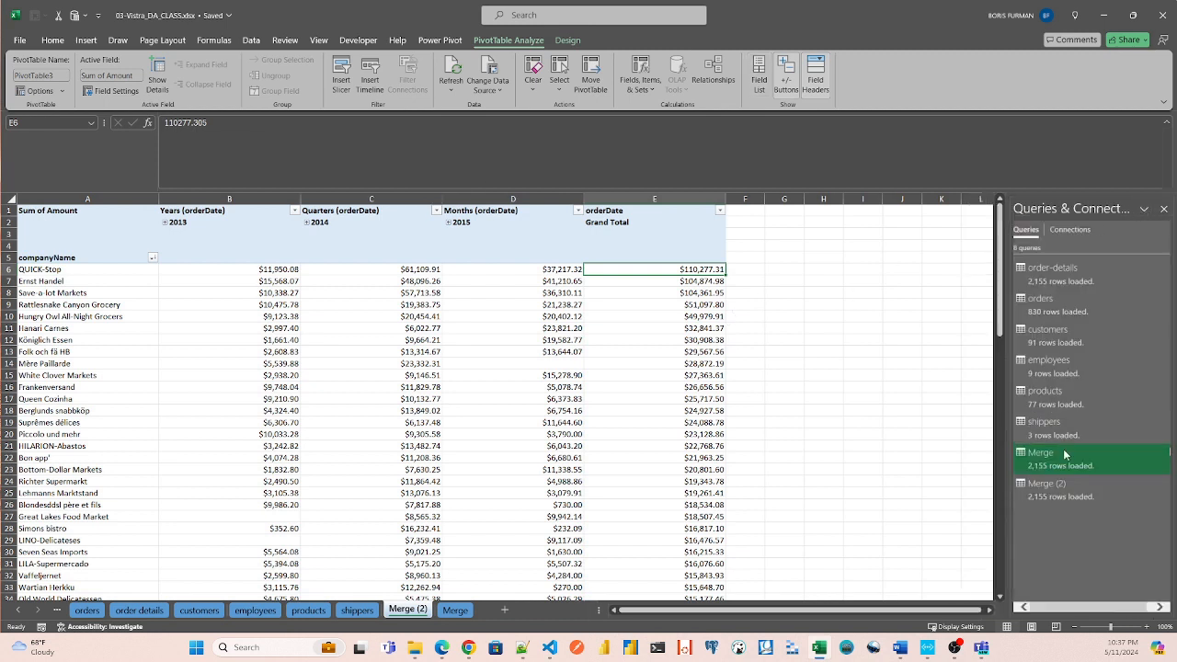
pyautogui.click(1057, 497)
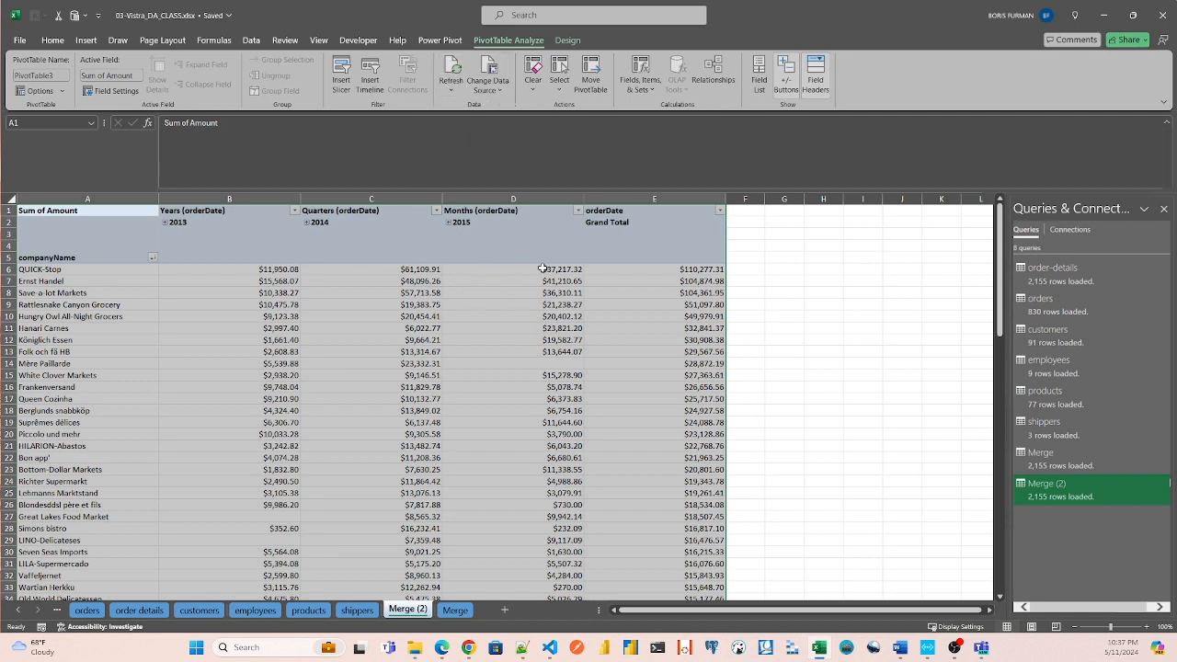
pyautogui.rightClick(519, 285)
pyautogui.click(557, 364)
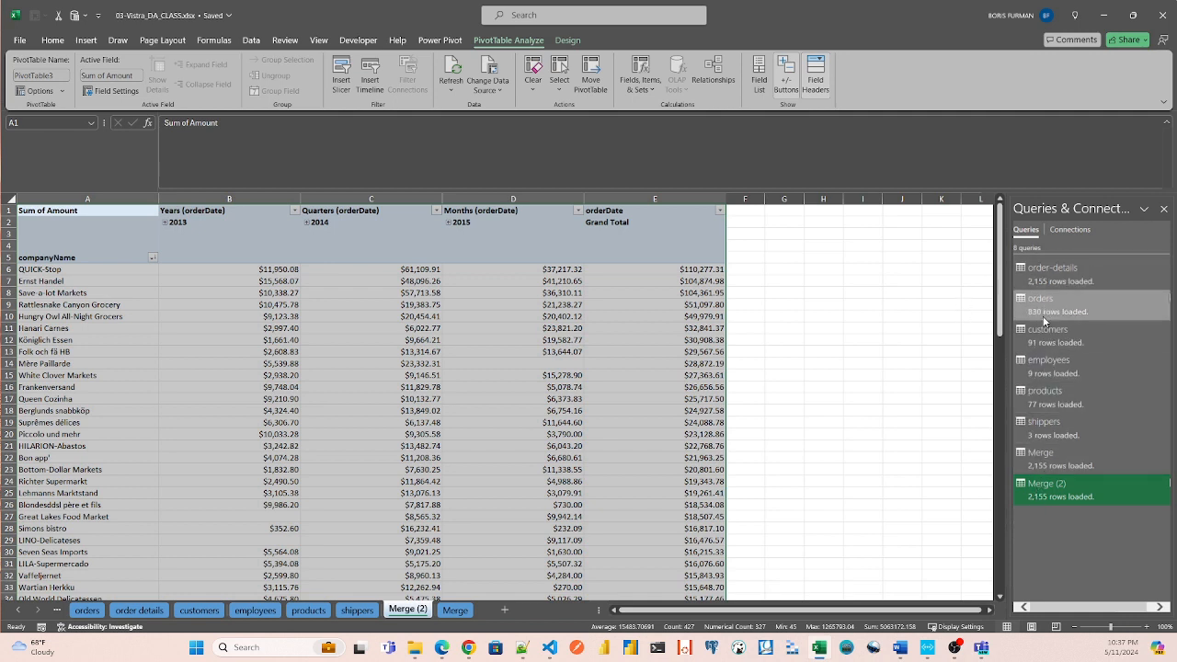
pyautogui.click(413, 272)
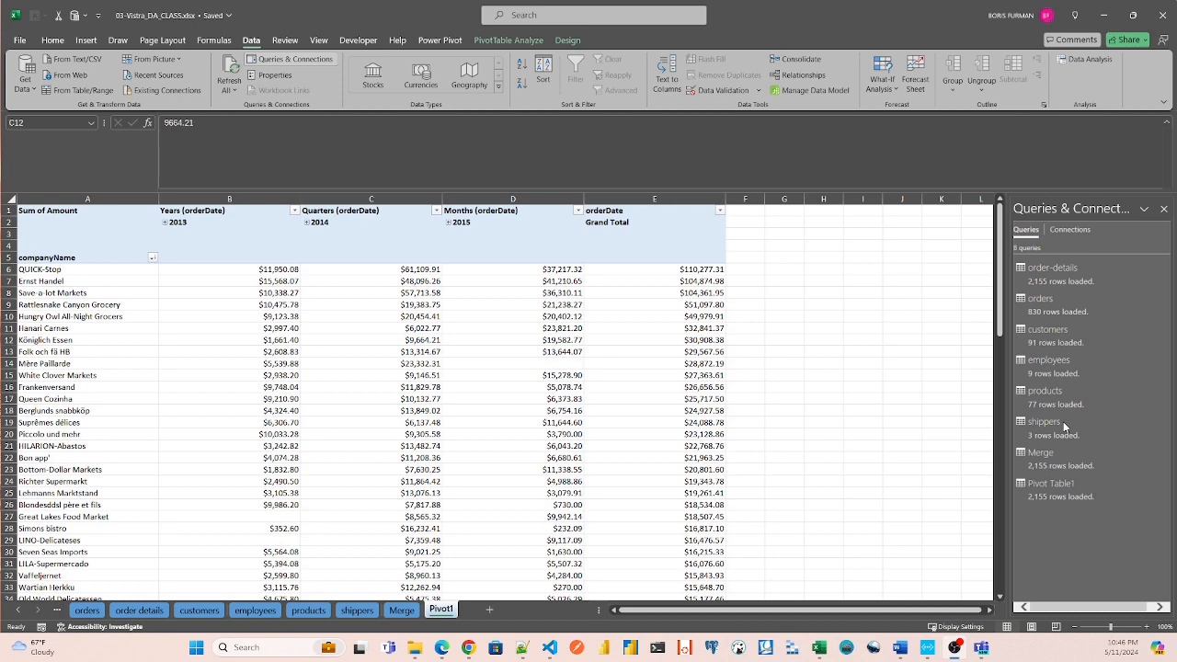
# Create a new query referencing the Merge query and load it as a PivotTable Report on a new worksheet.
pyautogui.rightClick(1042, 457)
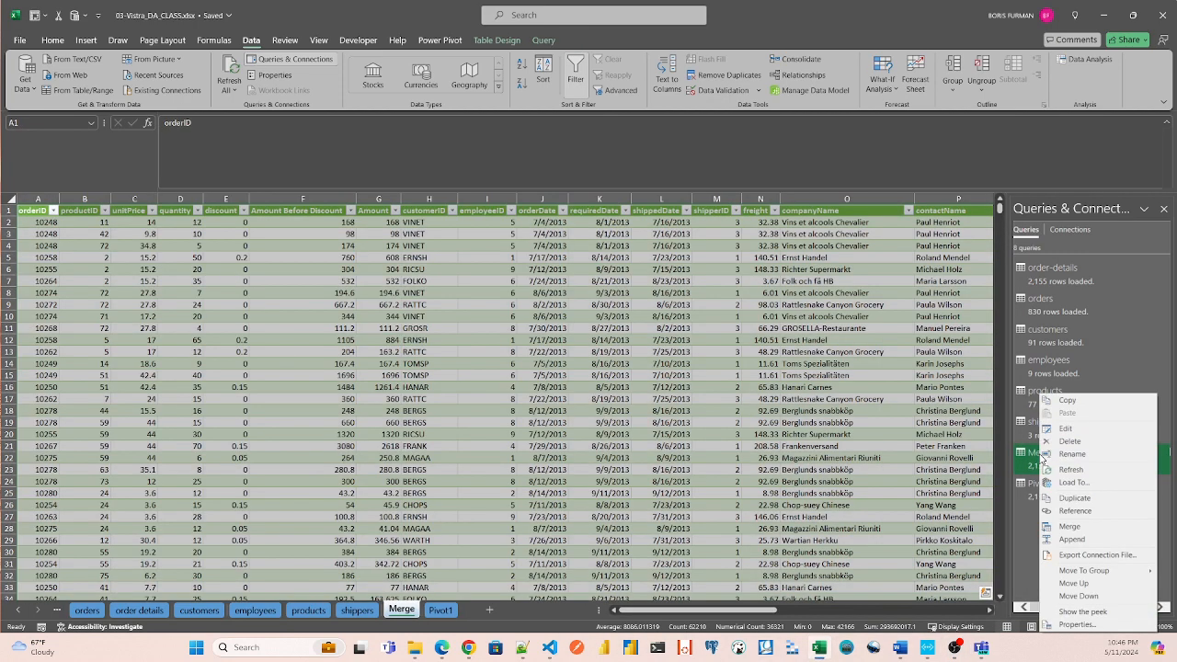
pyautogui.click(1067, 511)
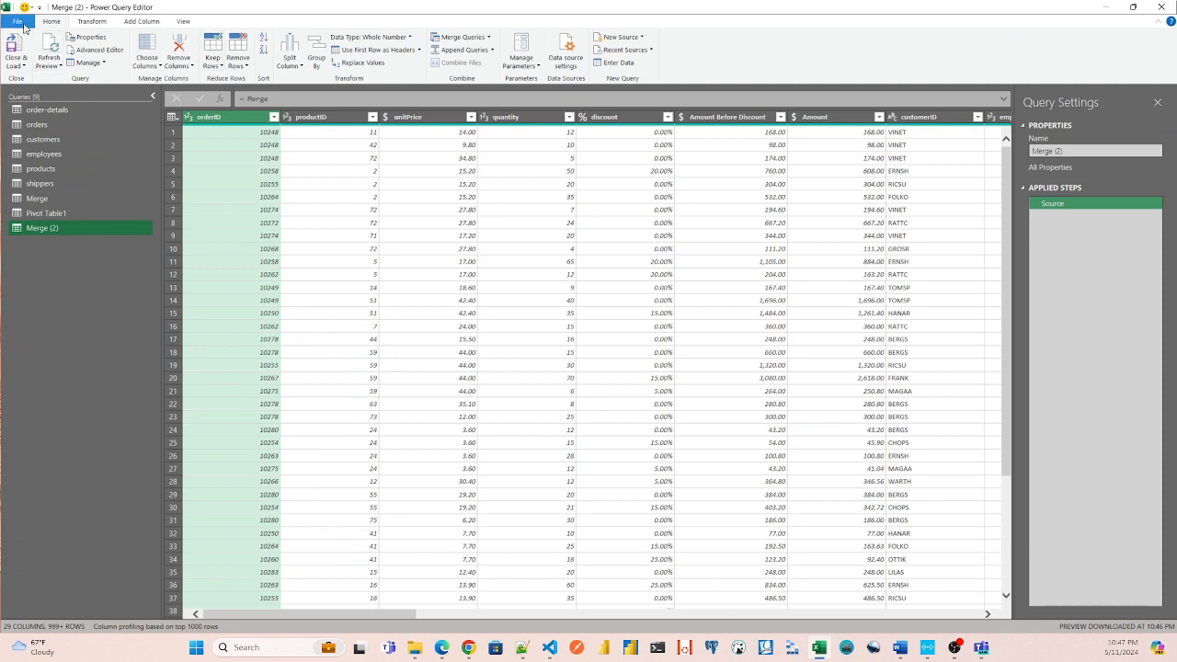
pyautogui.click(23, 23)
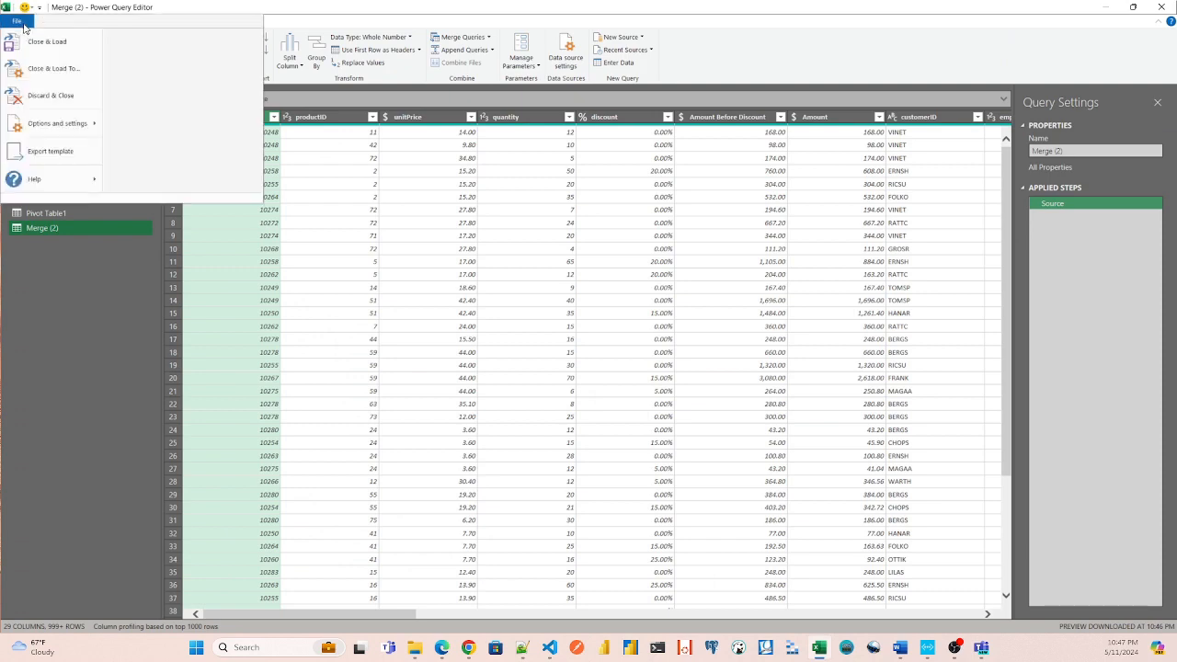
pyautogui.click(42, 71)
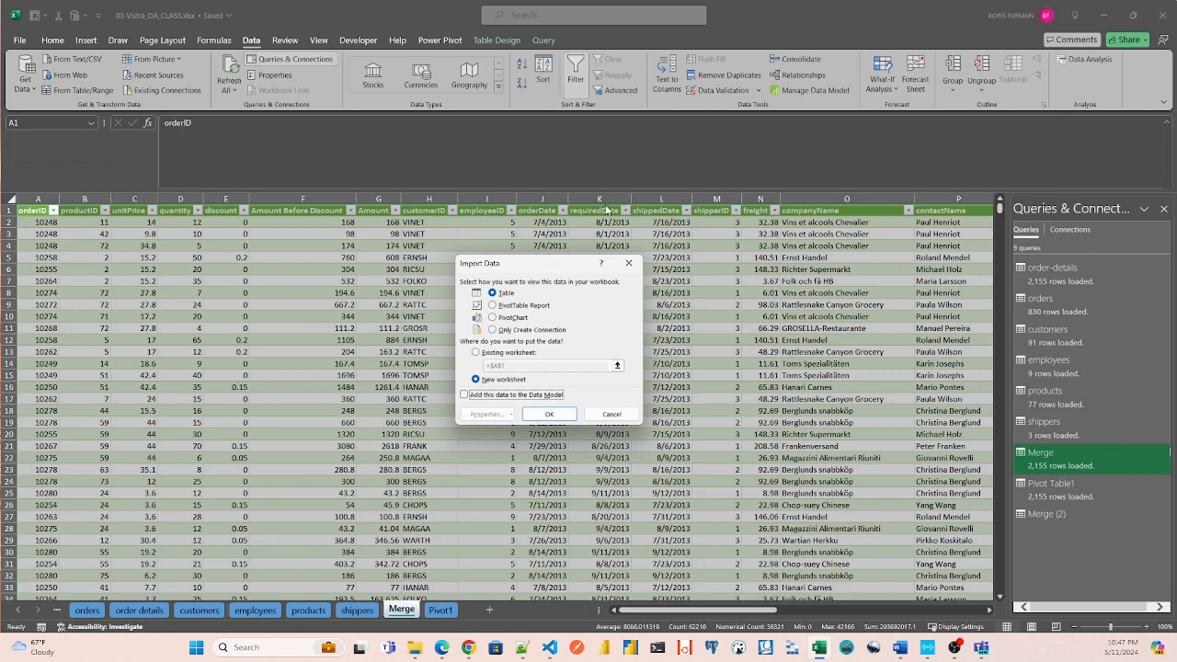
pyautogui.click(492, 306)
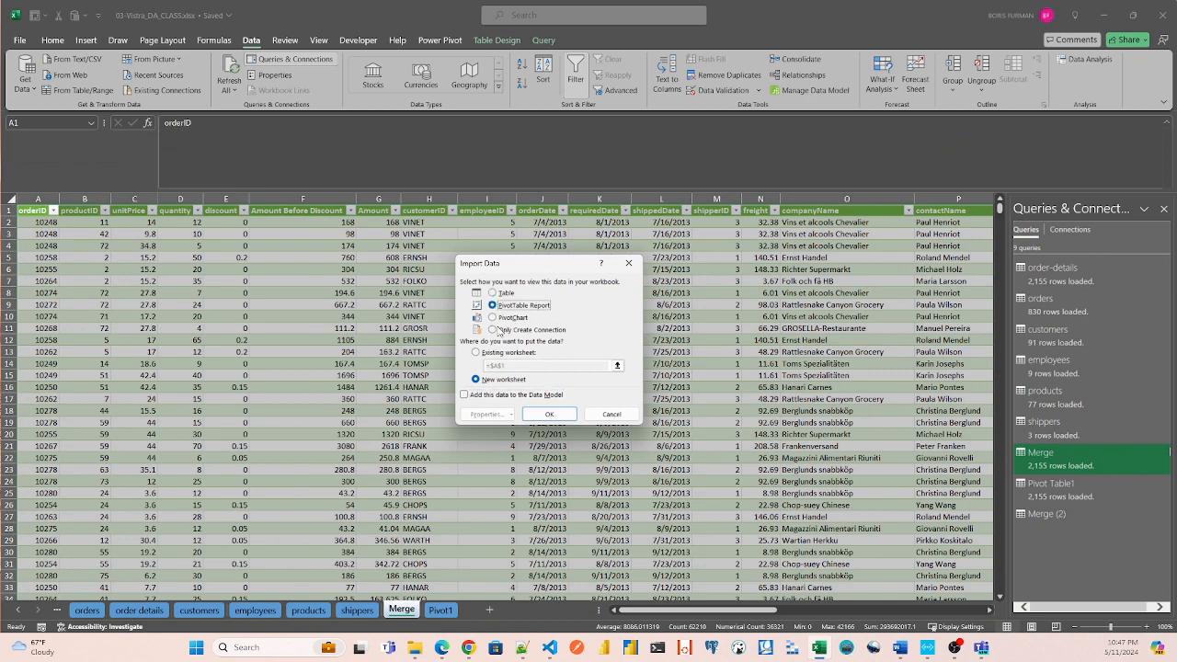
pyautogui.click(550, 415)
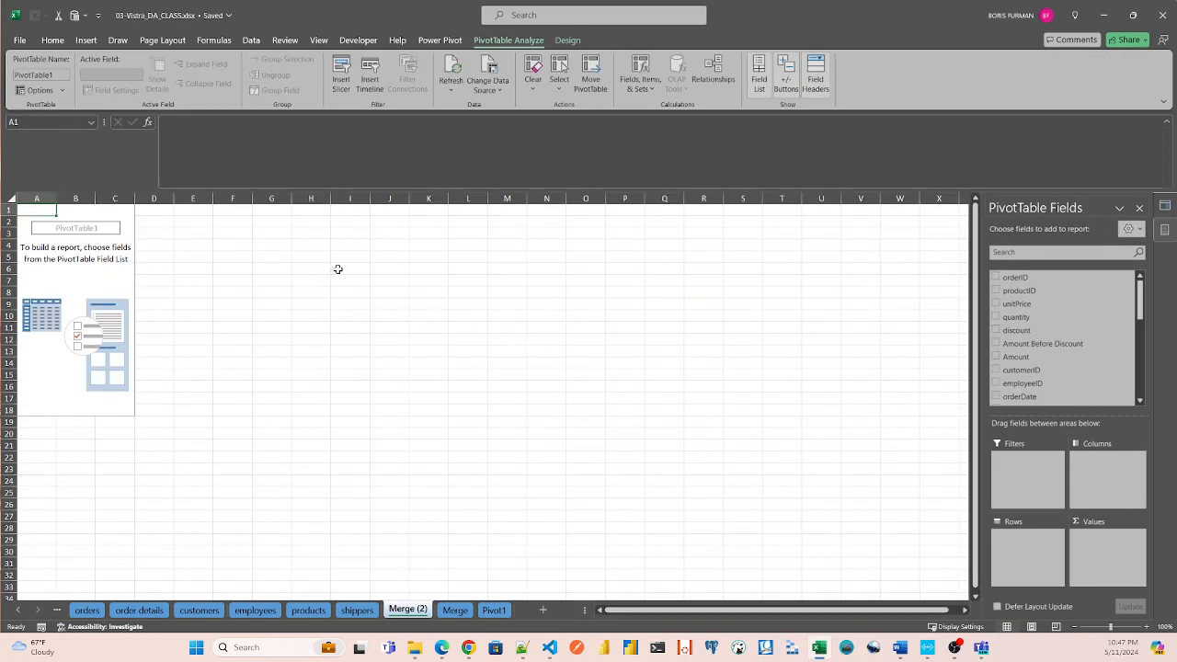
# Find the products.productName field, add it to the PivotTable's rows and widen column A.
pyautogui.click(1044, 252)
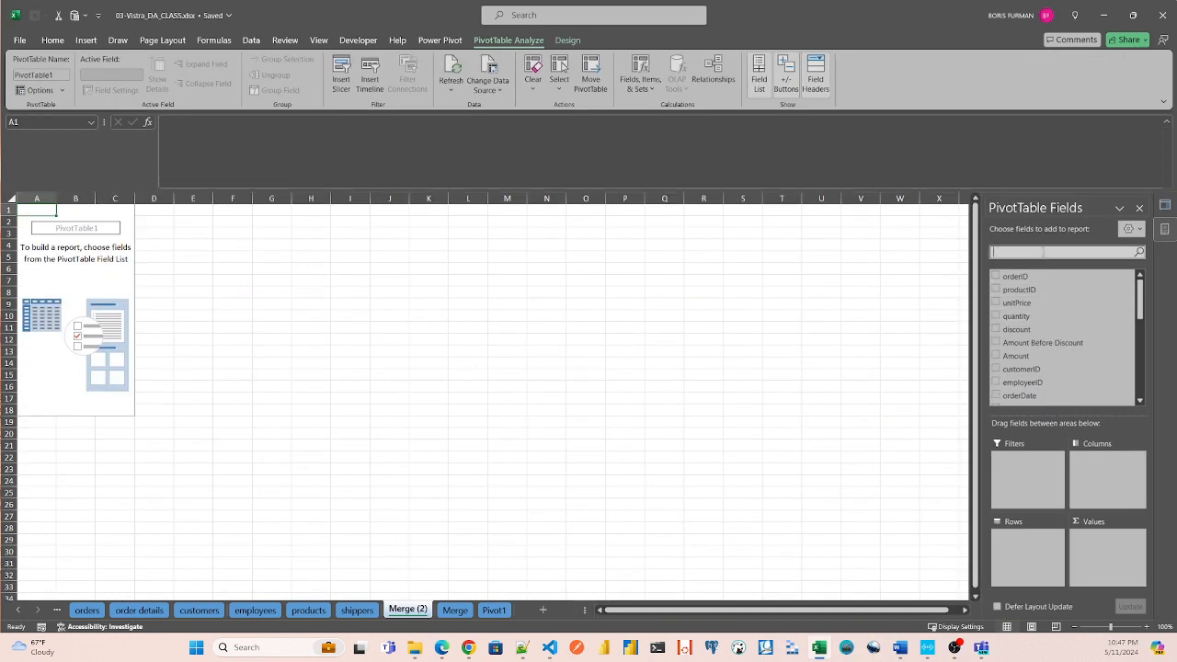
pyautogui.write('Prod')
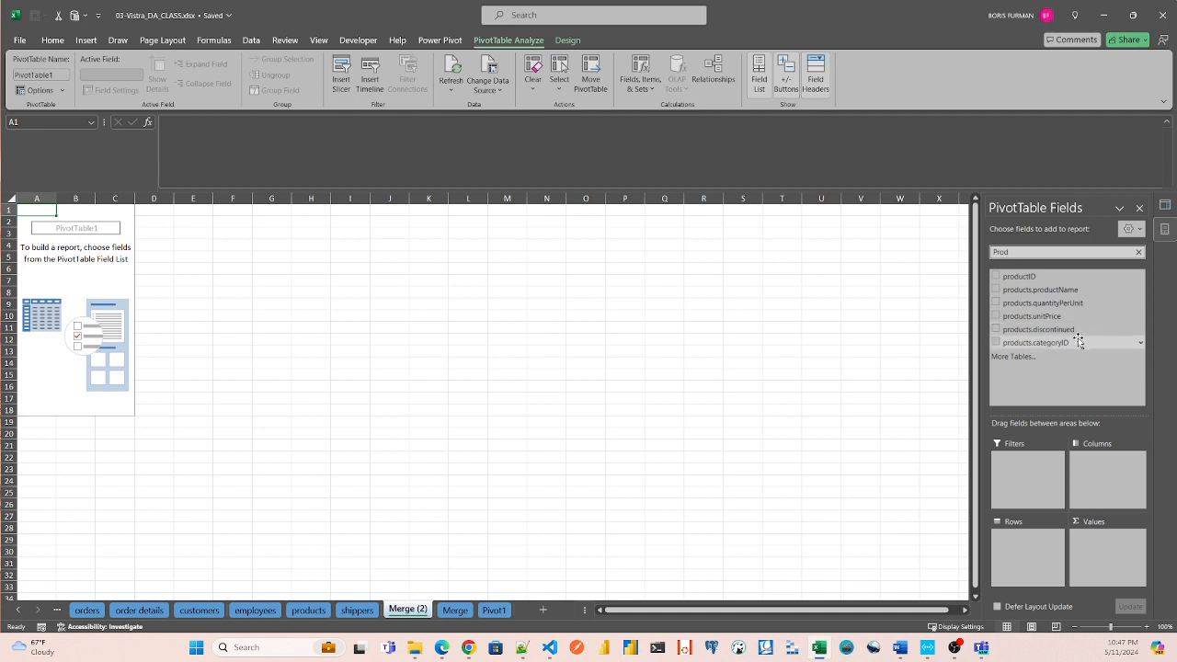
pyautogui.moveTo(1054, 292); pyautogui.dragTo(1036, 546)
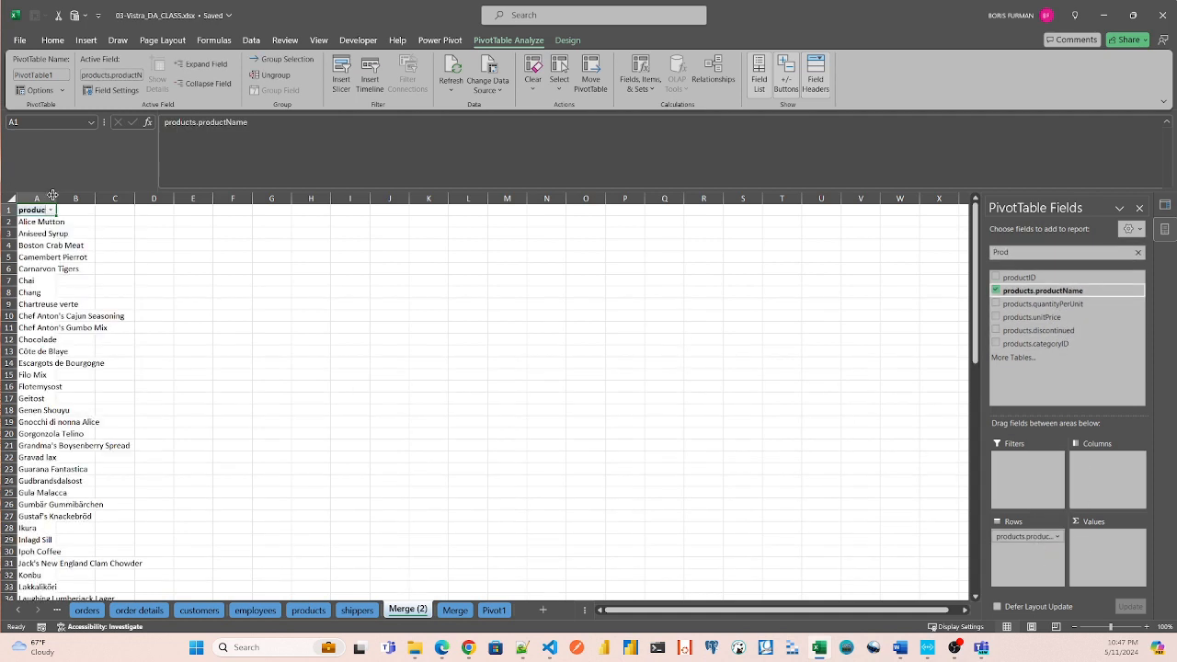
pyautogui.moveTo(52, 195); pyautogui.dragTo(84, 195)
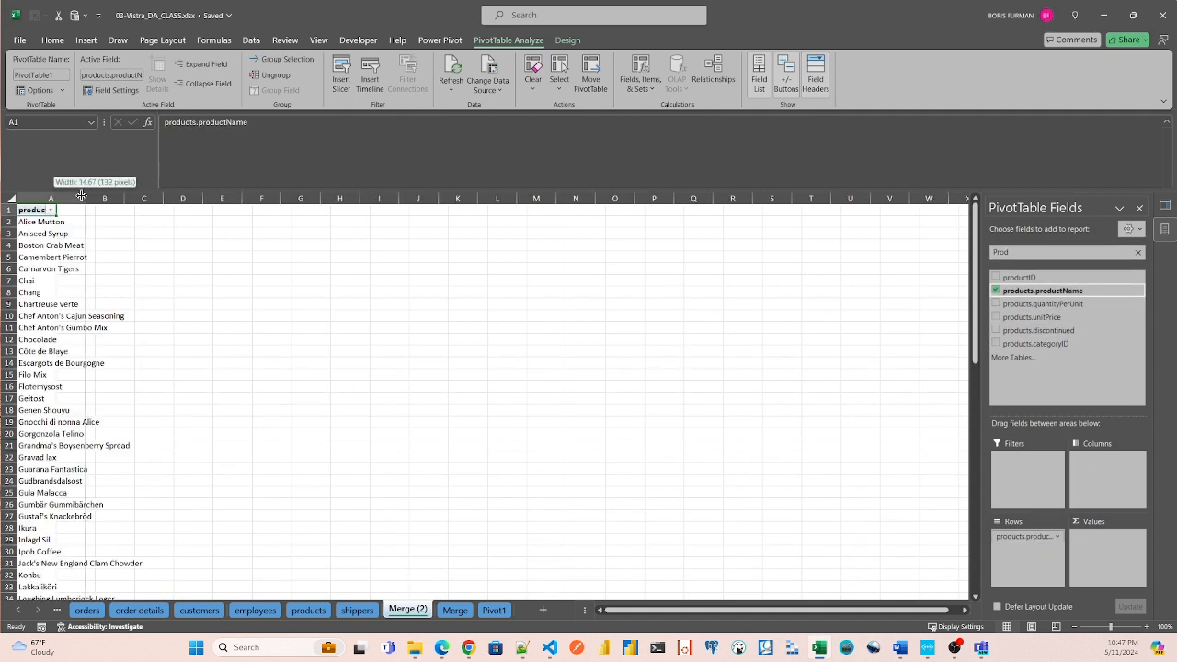
# Find the employees.employeeName field and add it to the PivotTable's columns.
pyautogui.doubleClick(1020, 255)
pyautogui.write('Empl')
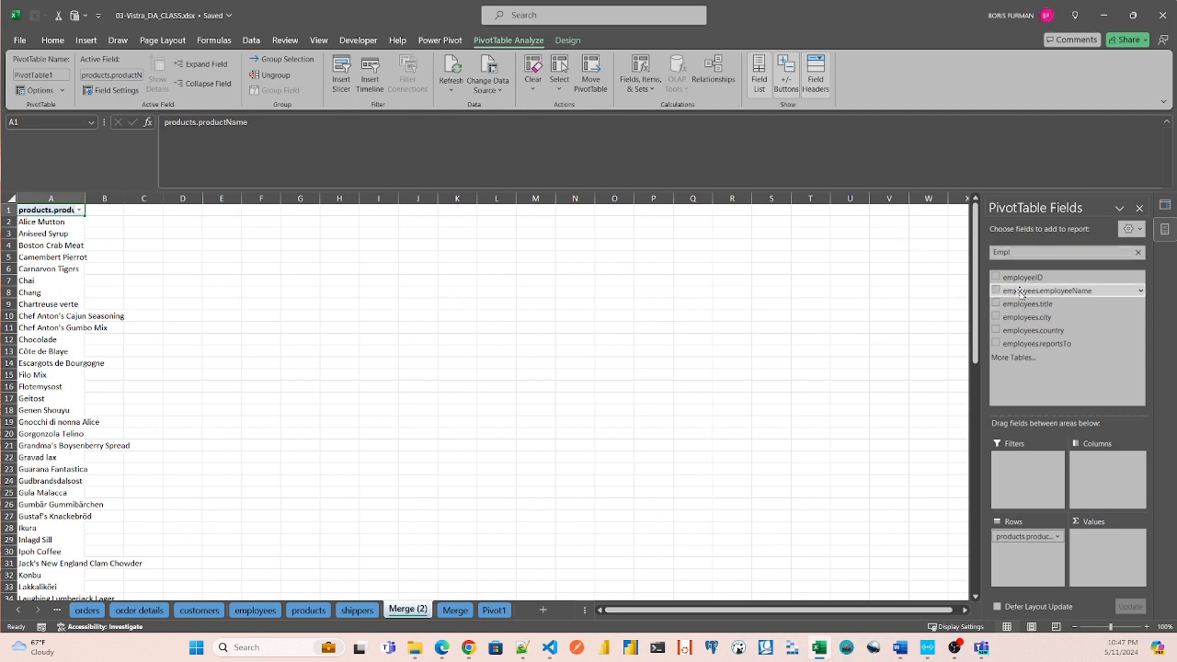
pyautogui.moveTo(1047, 291); pyautogui.dragTo(1116, 464)
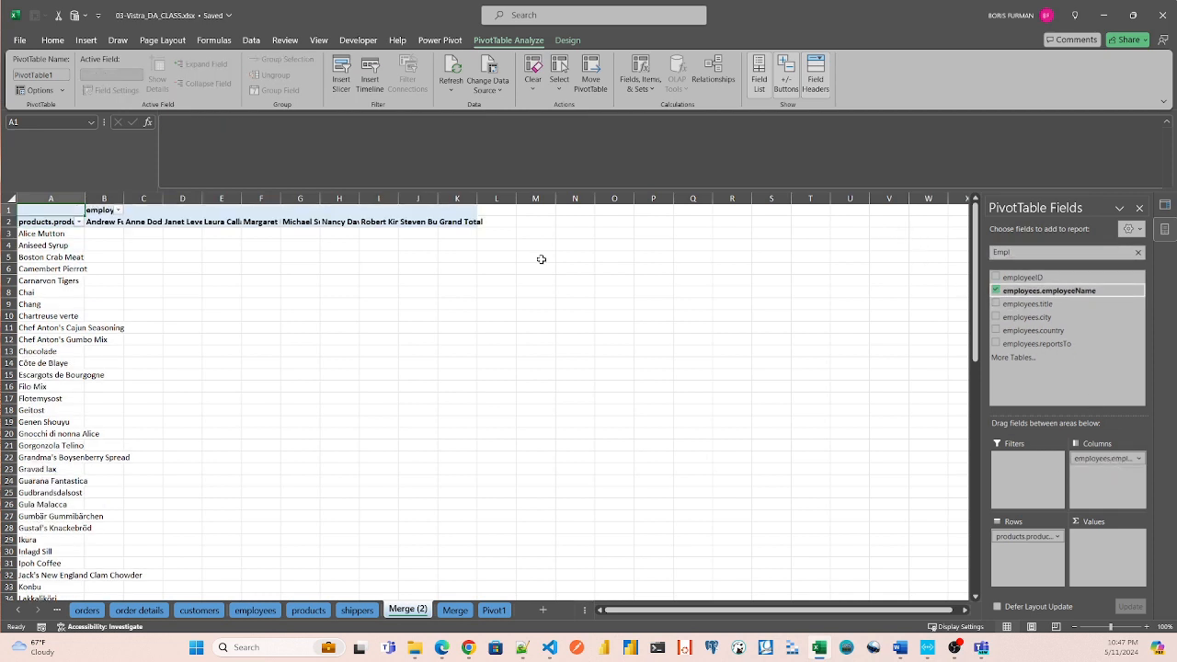
# Find the Amount field and add it to the PivotTable's values as a sum.
pyautogui.moveTo(1025, 252); pyautogui.dragTo(942, 243)
pyautogui.write('Amount')
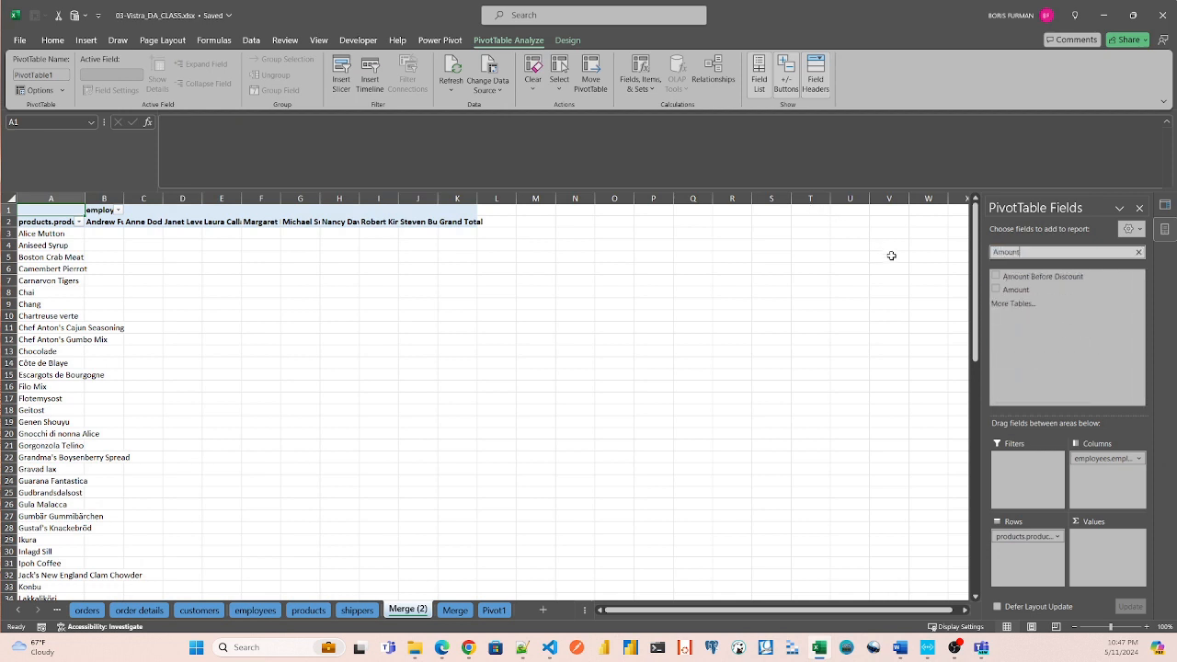
pyautogui.moveTo(1014, 290); pyautogui.dragTo(1101, 550)
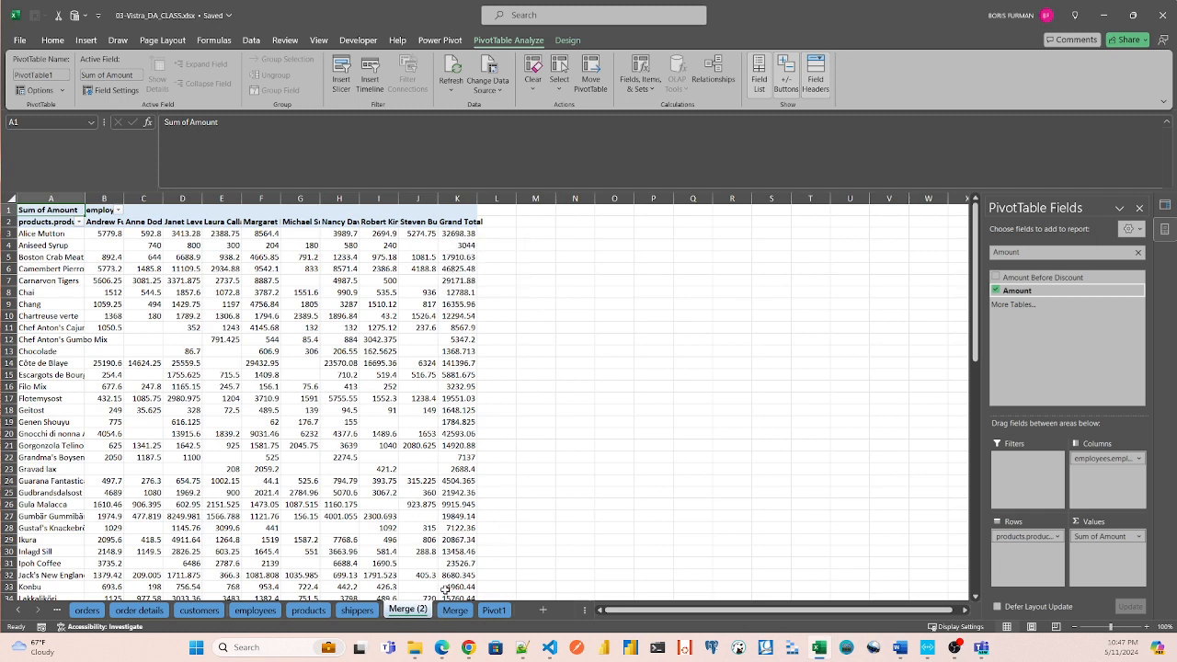
# Look through the Pivot1 and Merge sheets and move the Merge (2) sheet between Merge and Pivot1.
pyautogui.click(494, 611)
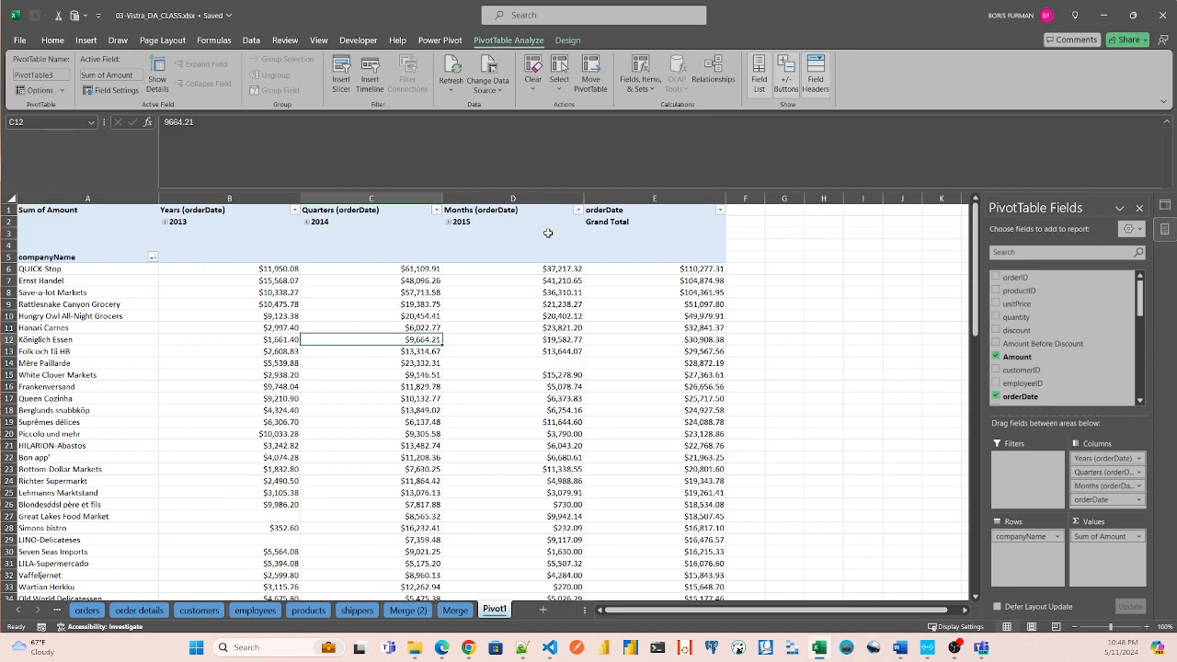
pyautogui.click(455, 610)
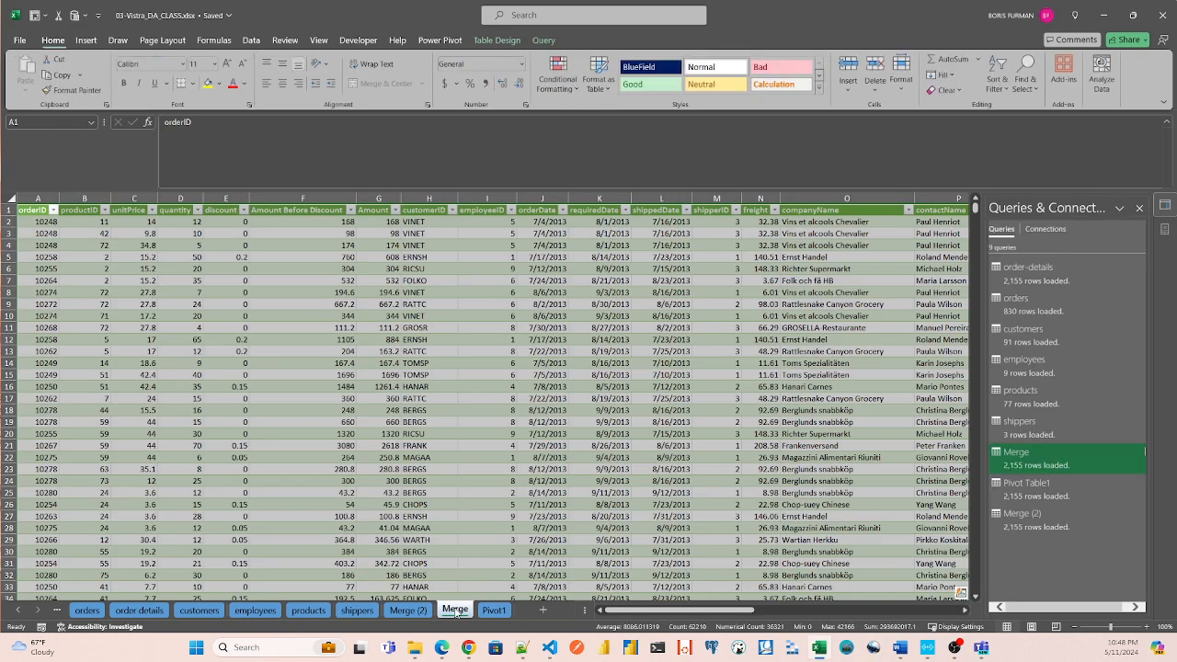
pyautogui.click(407, 610)
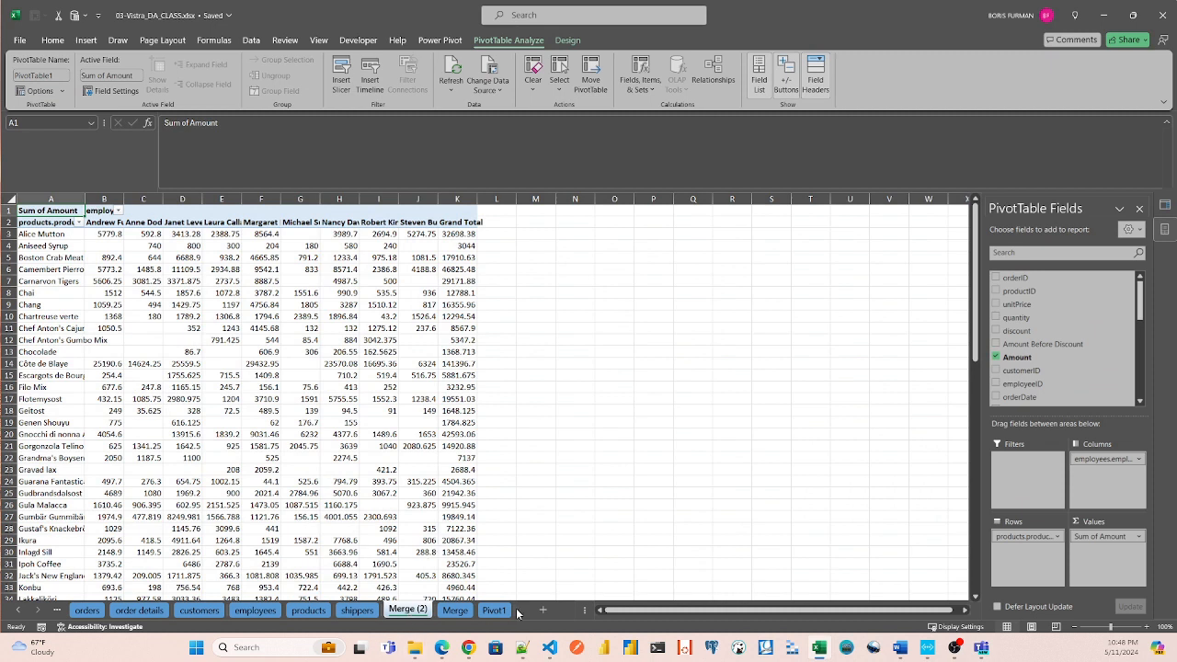
pyautogui.moveTo(408, 610); pyautogui.dragTo(459, 610)
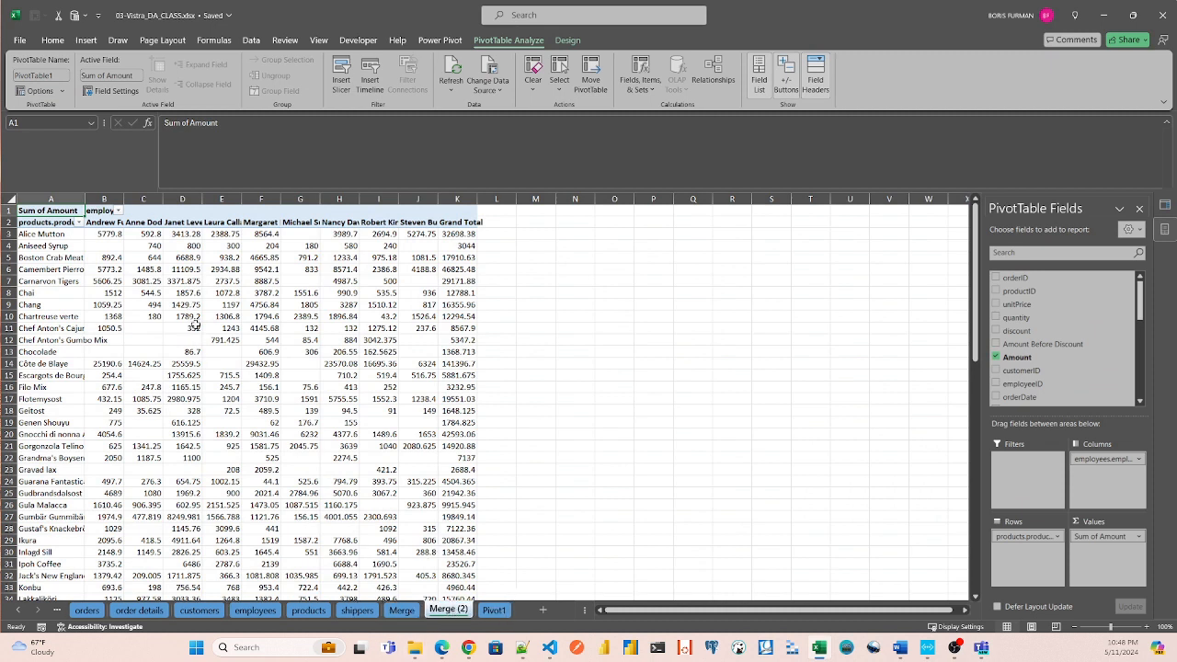
# Widen column A to fit the product names and try to auto-fit all column widths on the sheet.
pyautogui.moveTo(82, 199); pyautogui.dragTo(136, 198)
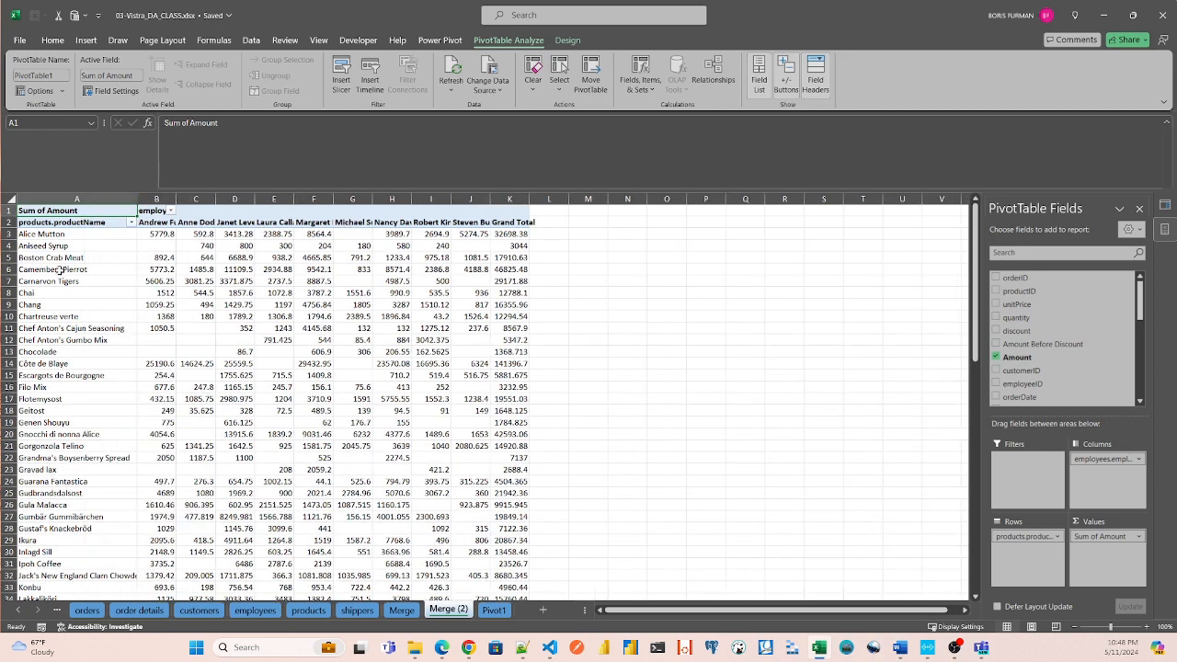
pyautogui.click(9, 198)
pyautogui.doubleClick(176, 197)
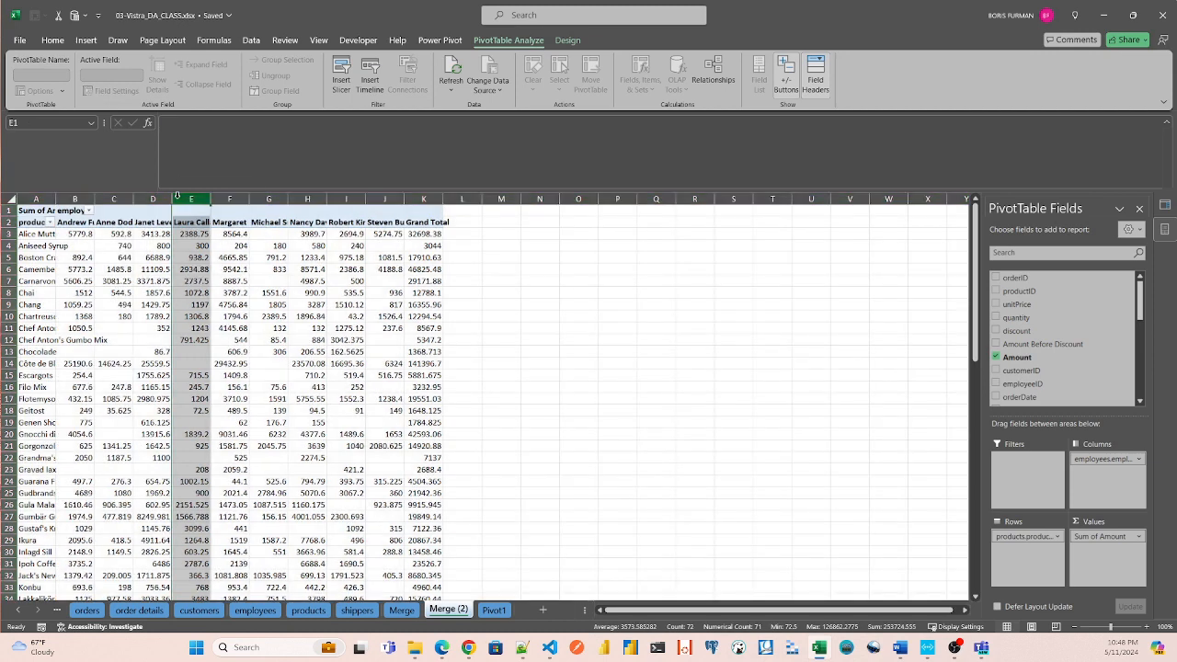
pyautogui.click(92, 234)
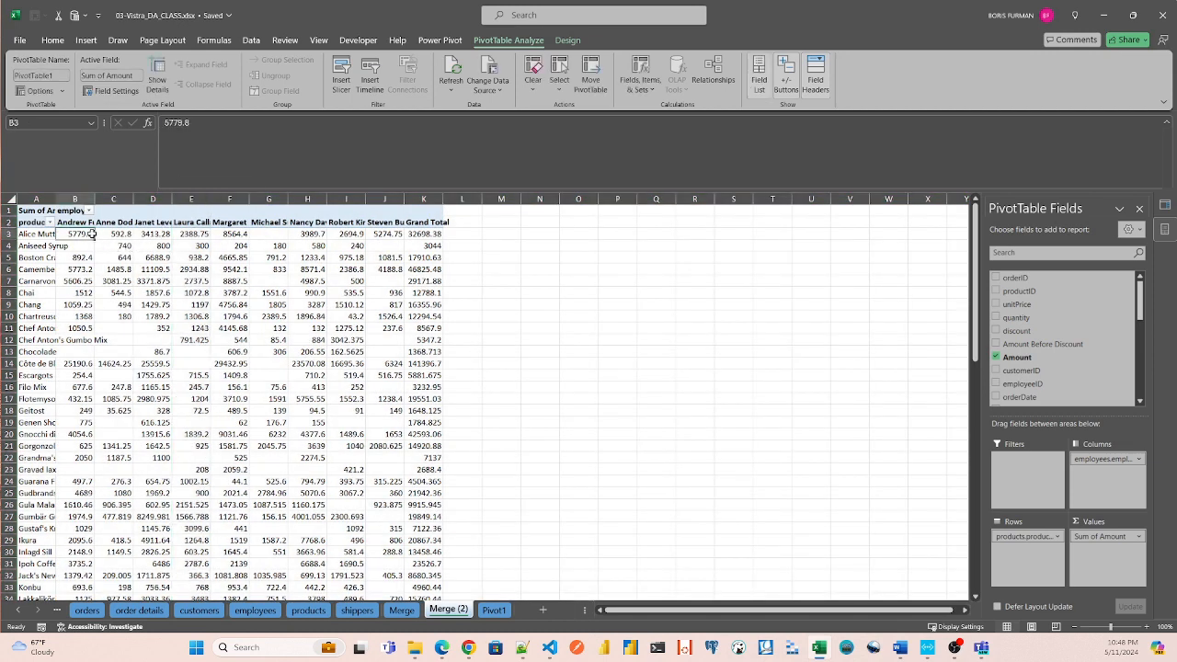
# Widen column A again for the product names and close the PivotTable field list to reveal the workbook's queries.
pyautogui.moveTo(56, 199); pyautogui.dragTo(87, 198)
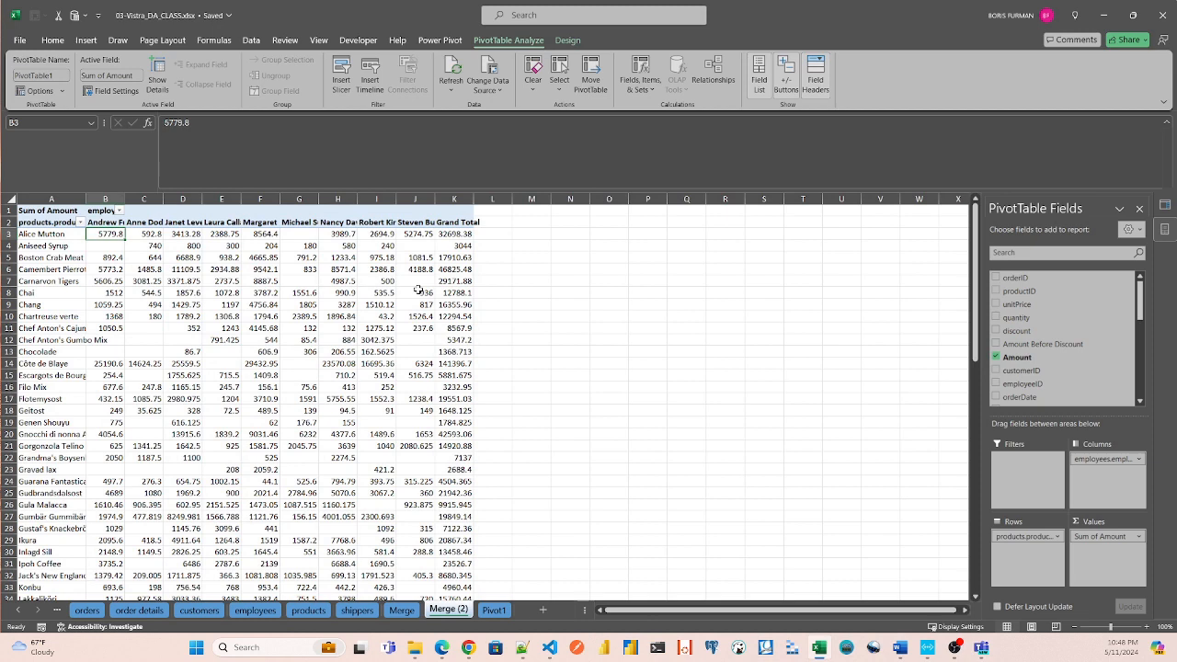
pyautogui.click(1142, 210)
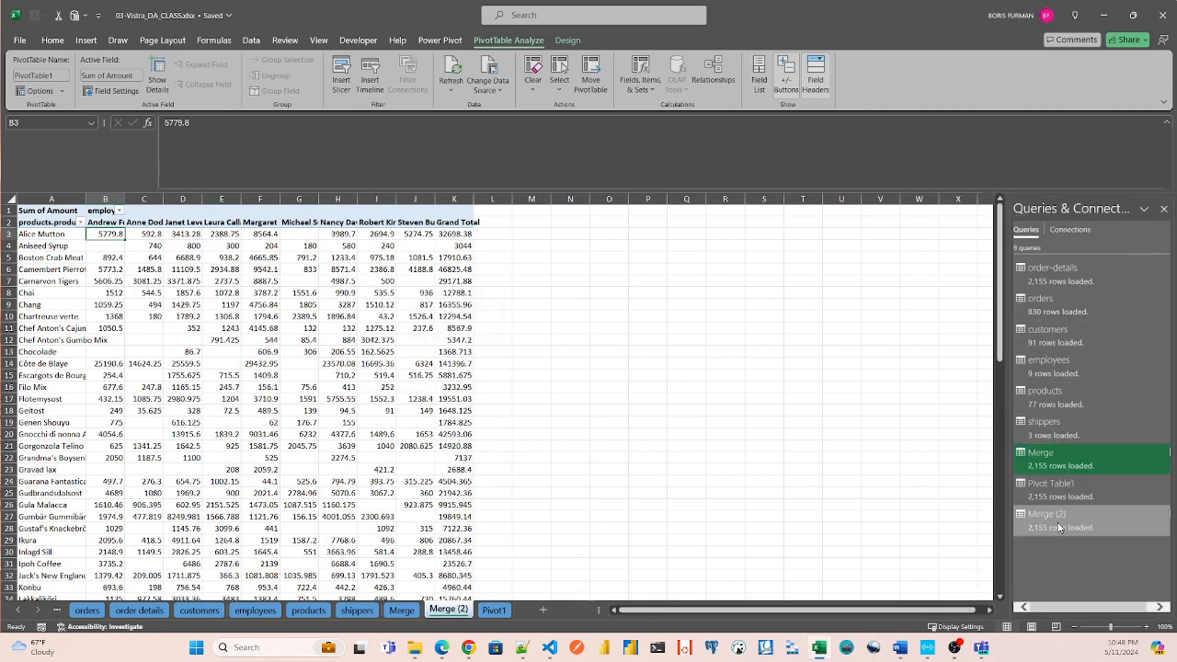
# Preview the Merge (2) and Merge queries for comparison and refresh the product-by-employee PivotTable.
pyautogui.moveTo(1058, 515)
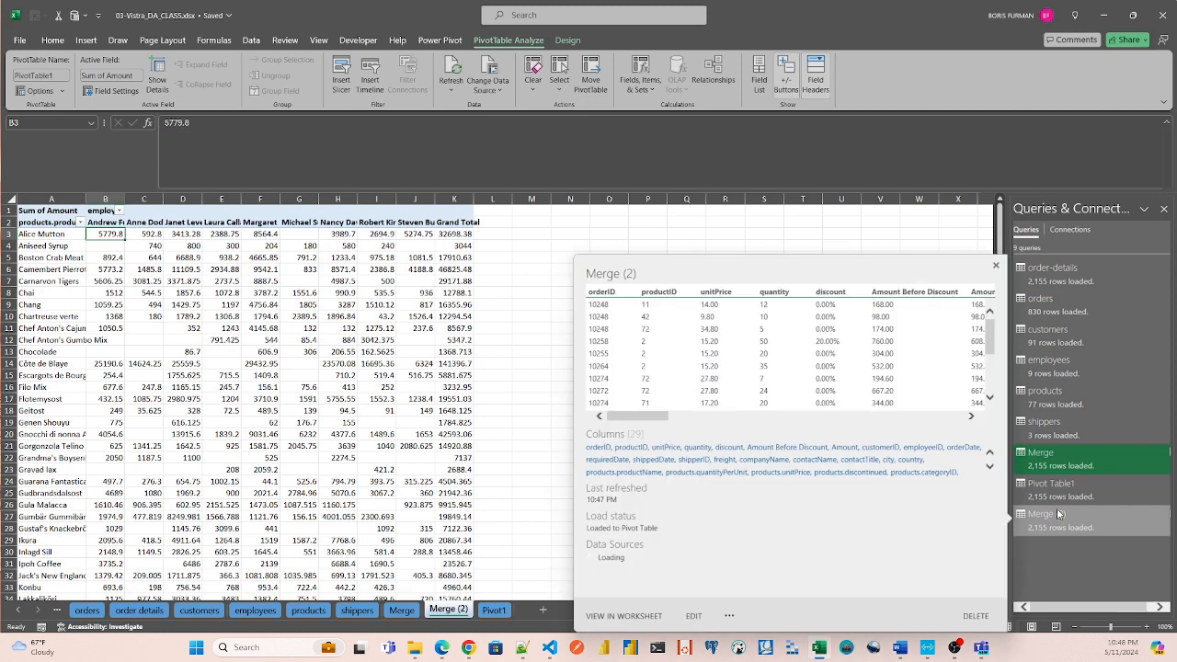
pyautogui.moveTo(1060, 458)
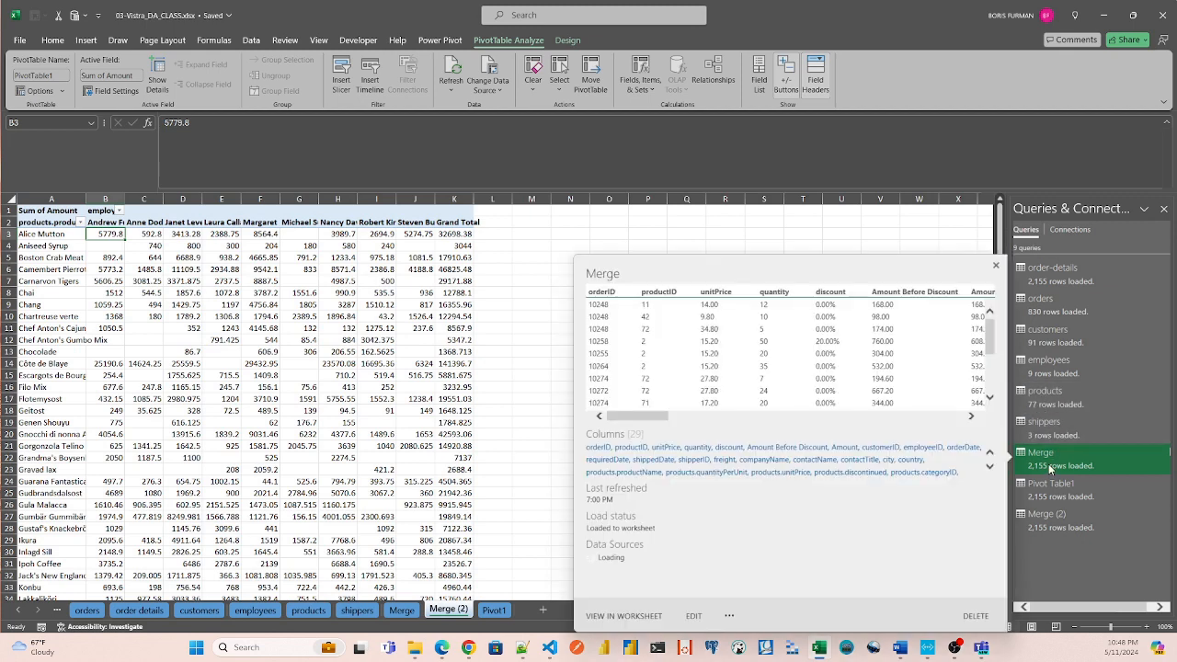
pyautogui.click(400, 245)
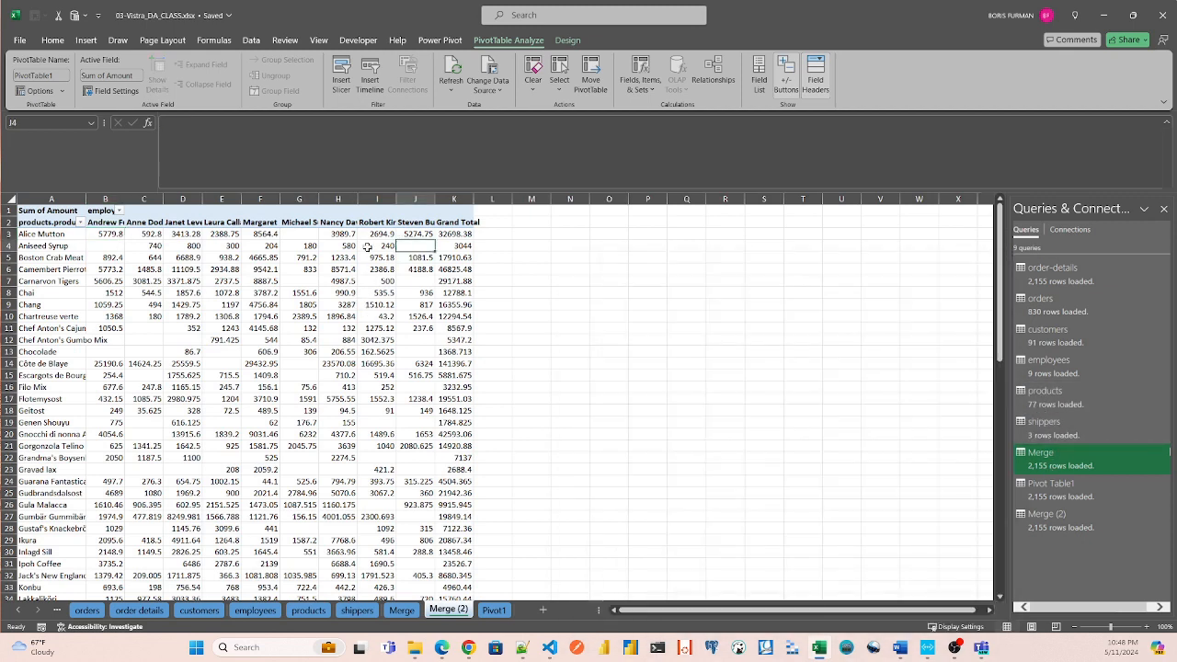
pyautogui.rightClick(367, 246)
pyautogui.click(388, 335)
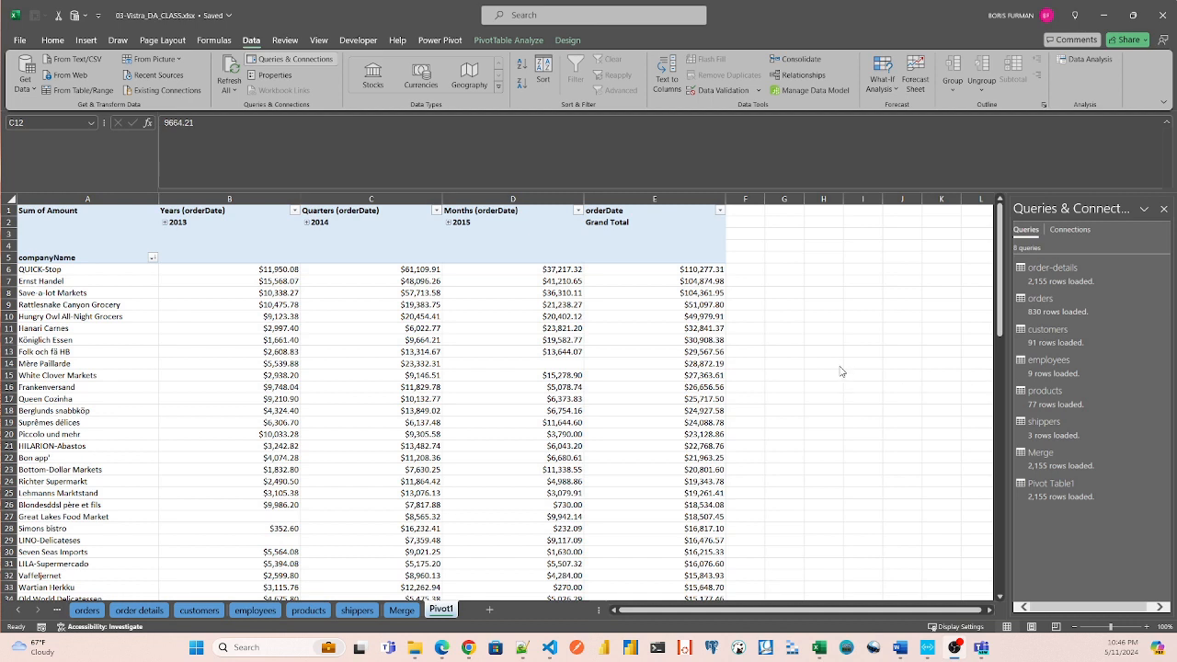
# Create a new query that references the Merge query.
pyautogui.click(1042, 458)
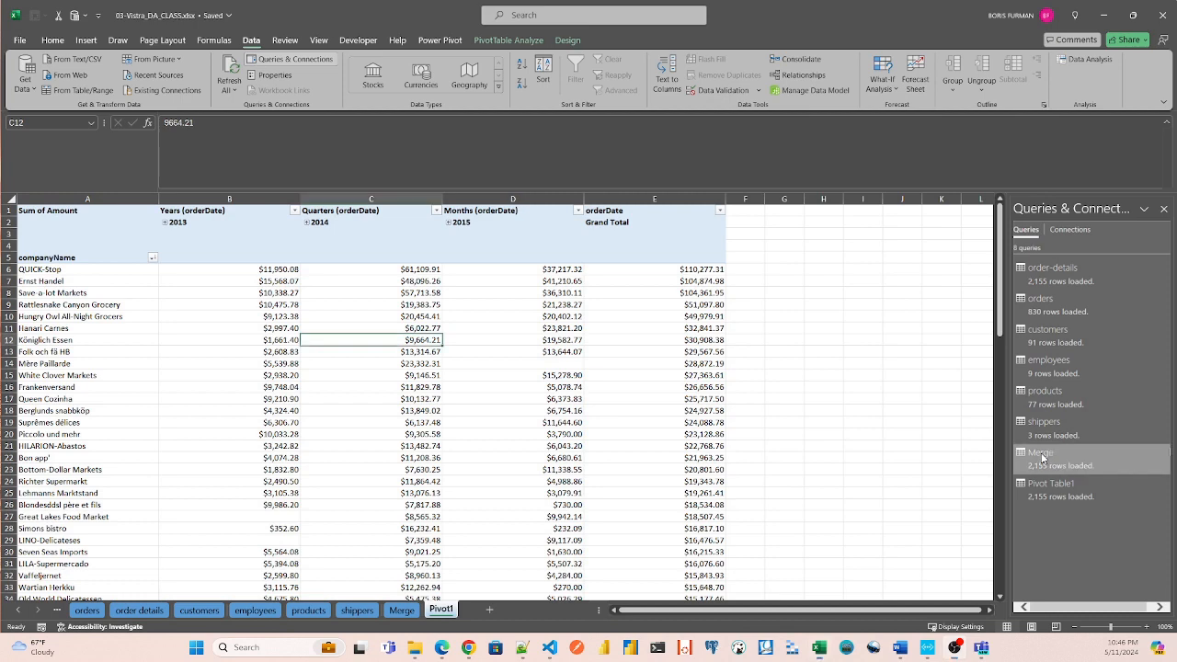
pyautogui.rightClick(1044, 461)
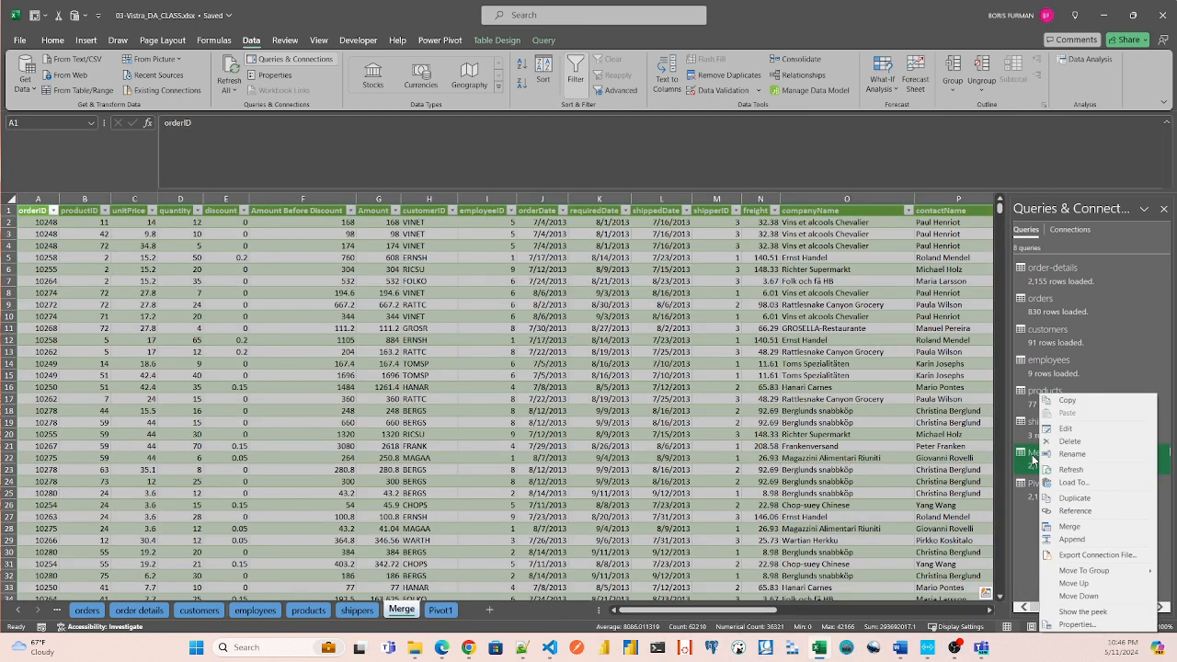
pyautogui.click(1074, 497)
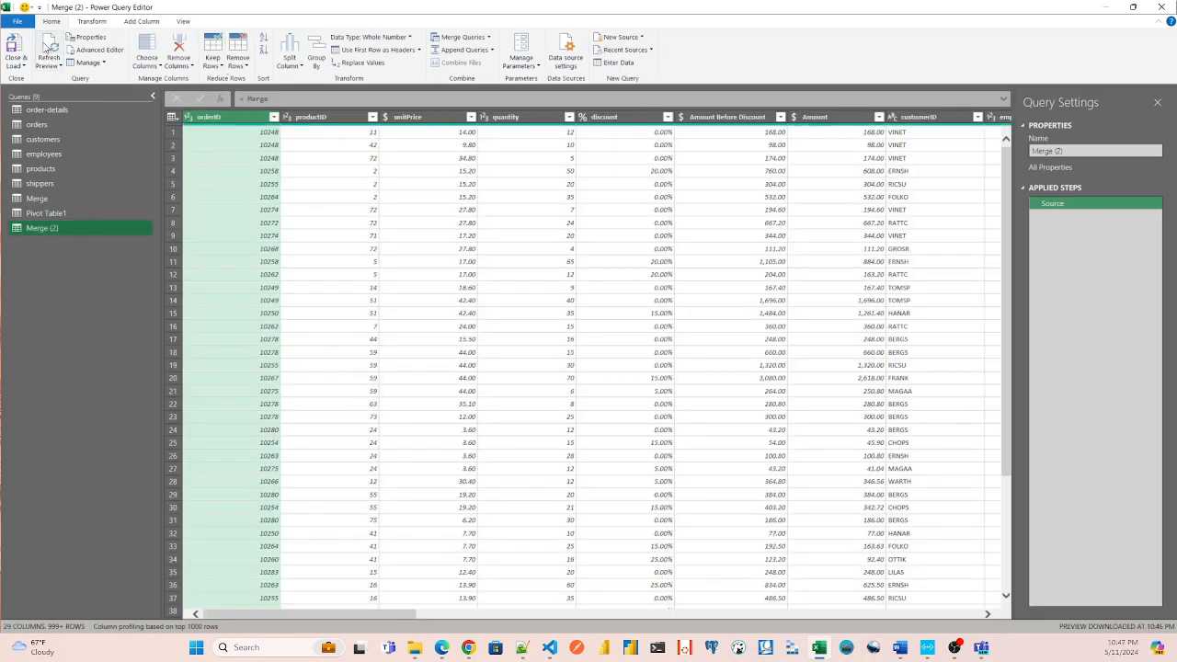
# Close Power Query and load the Merge (2) query as a PivotTable Report on a new worksheet.
pyautogui.click(23, 24)
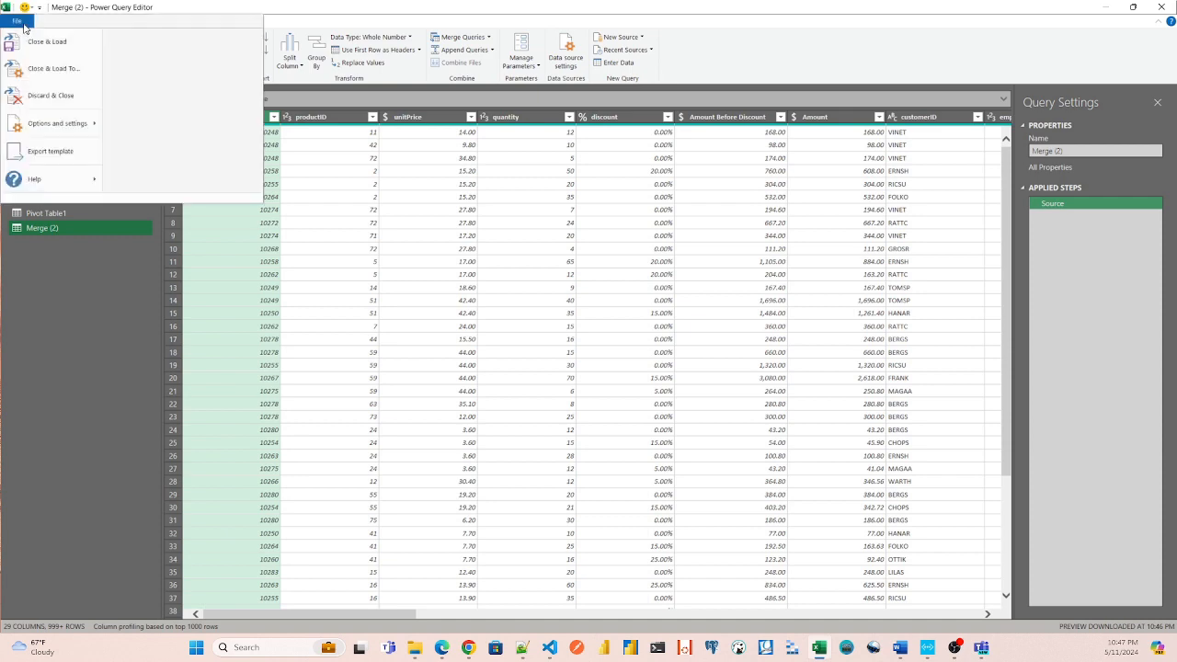
pyautogui.click(55, 70)
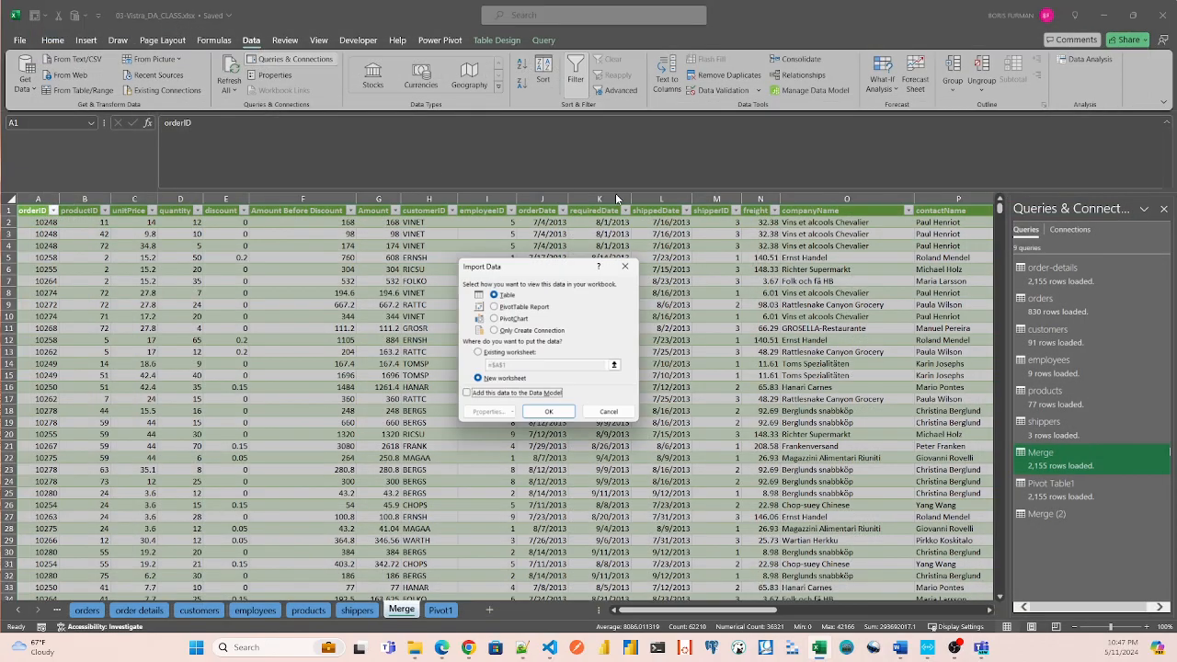
pyautogui.click(493, 306)
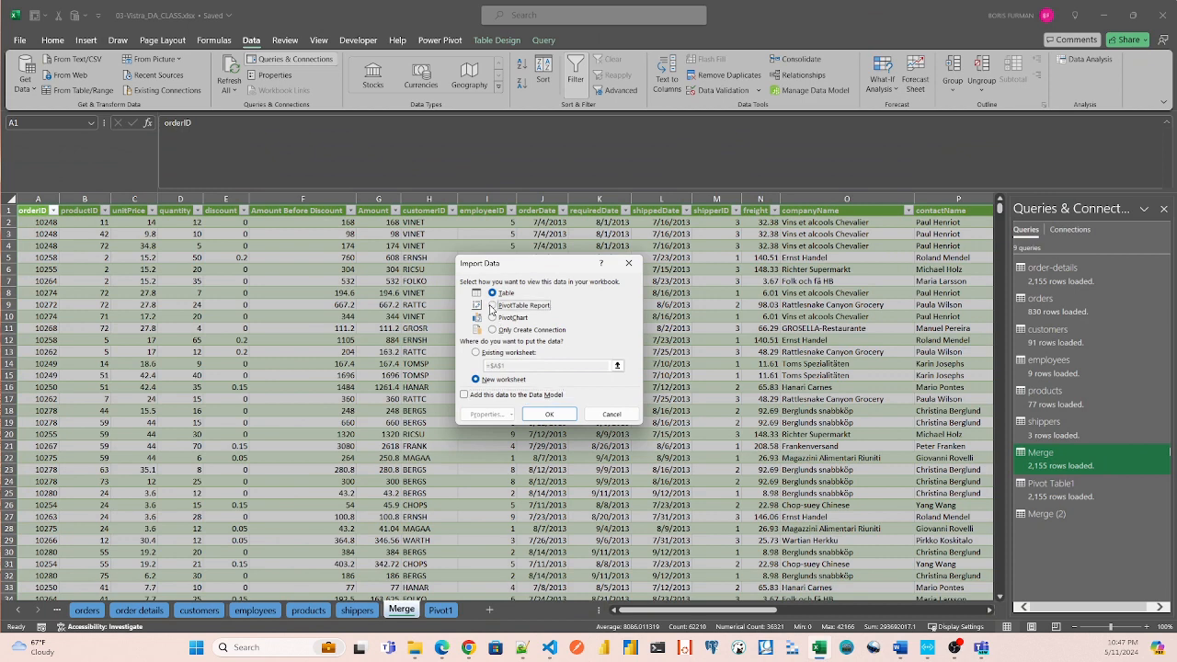
pyautogui.click(550, 414)
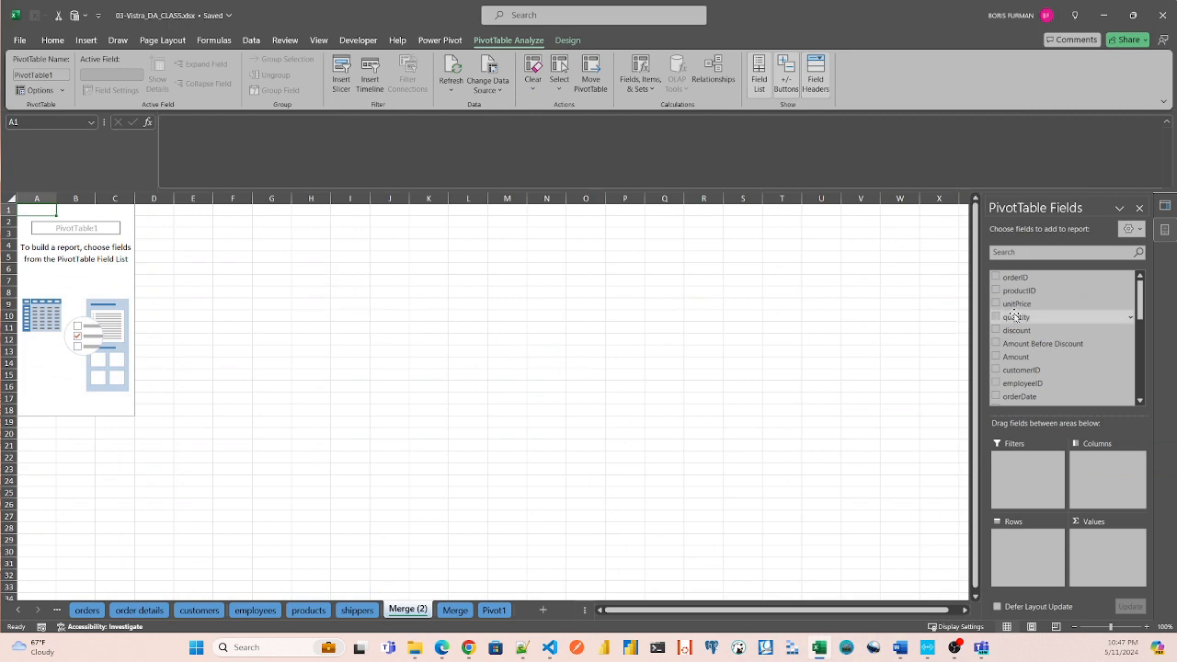
# Search the PivotTable fields for "Prod", add products.productName to the rows and widen column A.
pyautogui.click(1044, 252)
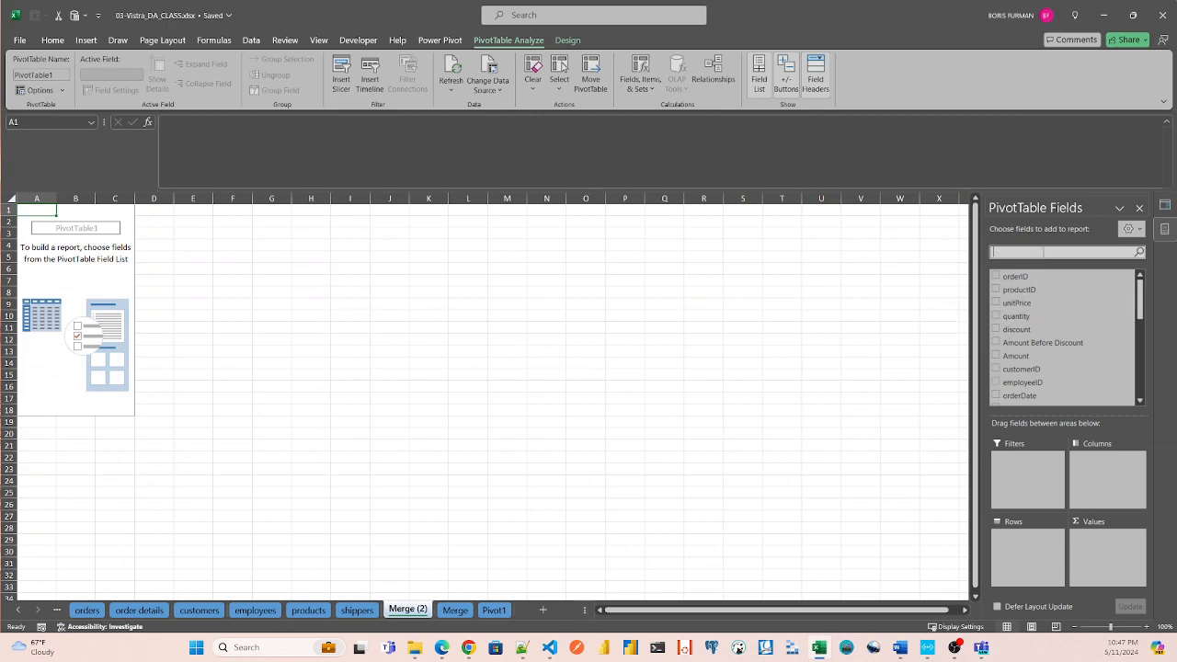
pyautogui.write('Prod')
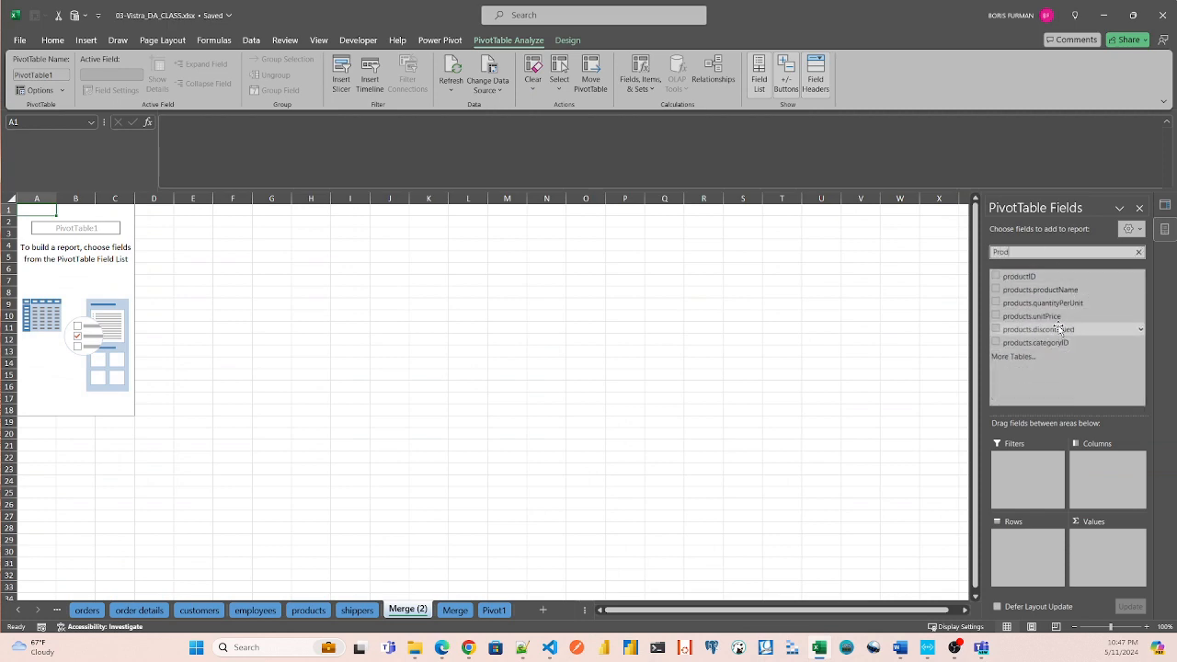
pyautogui.moveTo(1048, 290); pyautogui.dragTo(1038, 546)
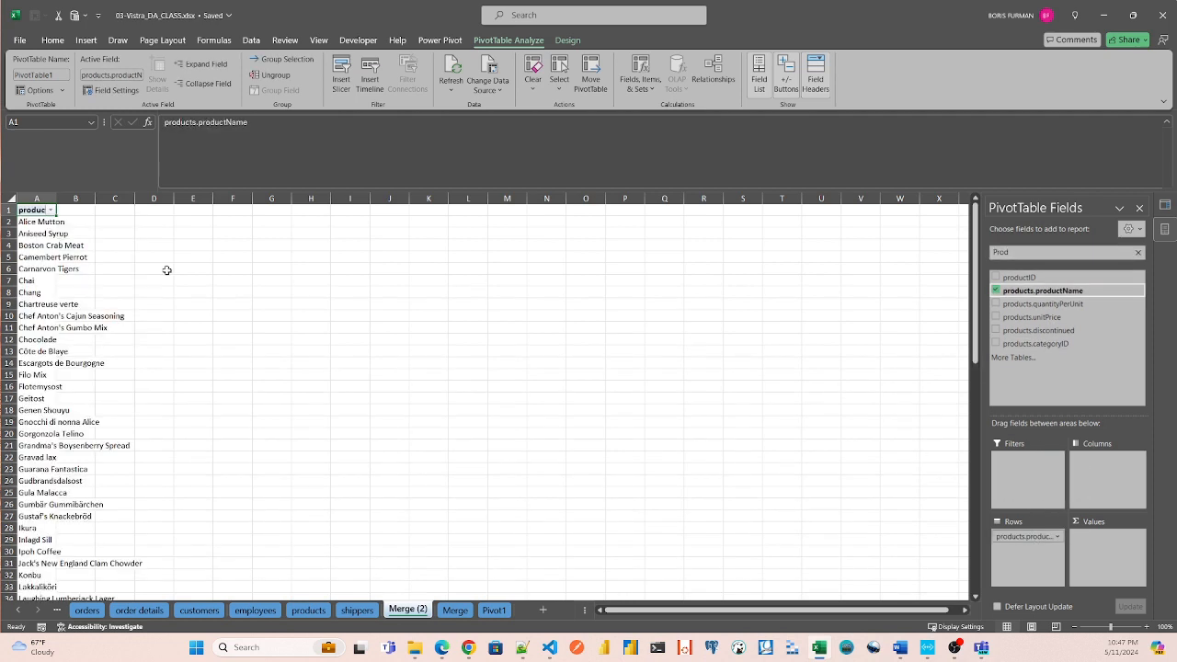
pyautogui.moveTo(56, 199); pyautogui.dragTo(85, 199)
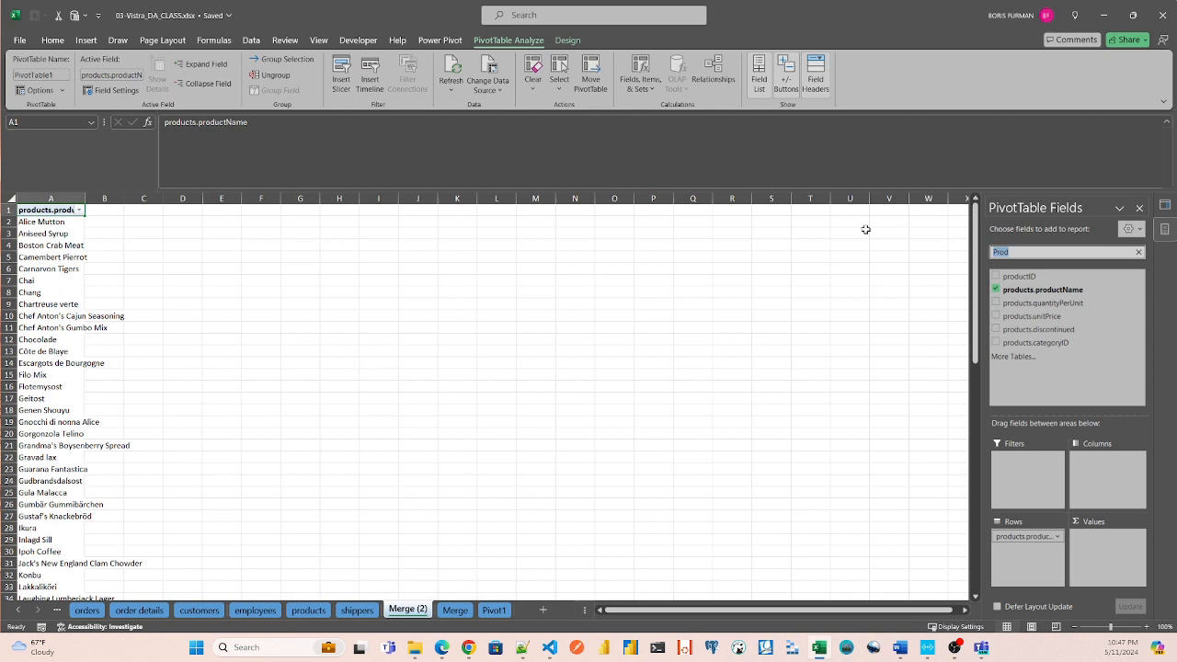
# Find employees.employeeName and Amount, adding the employee names to the PivotTable's columns and Amount to its values.
pyautogui.write('Empl')
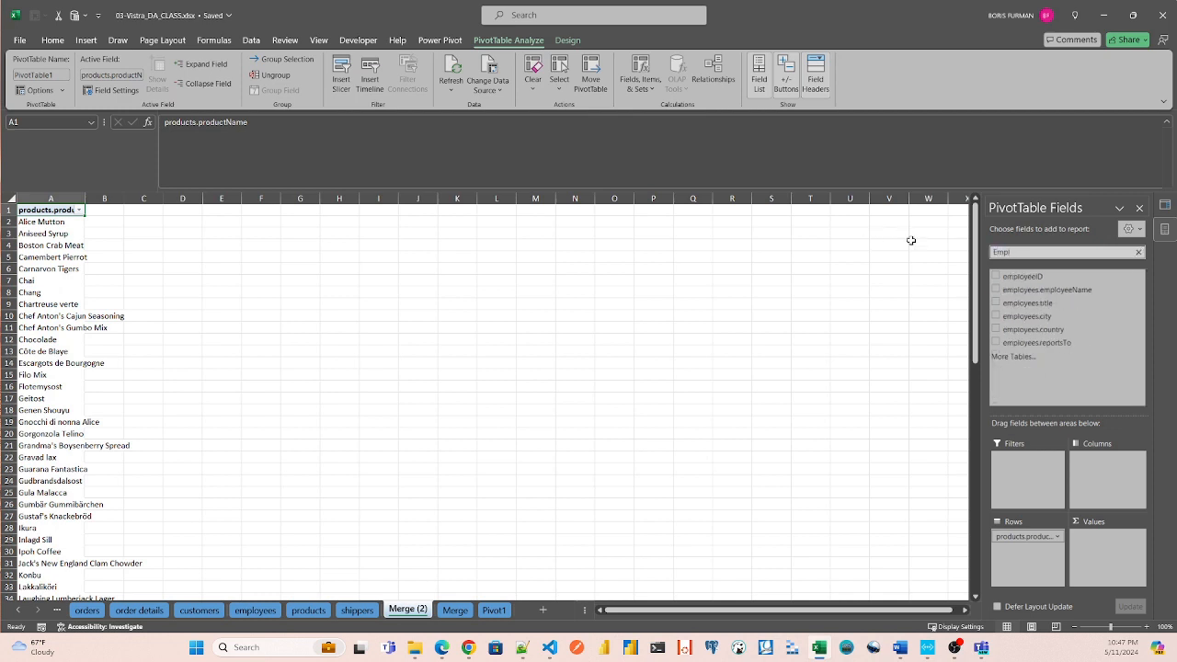
pyautogui.moveTo(1047, 290); pyautogui.dragTo(1116, 463)
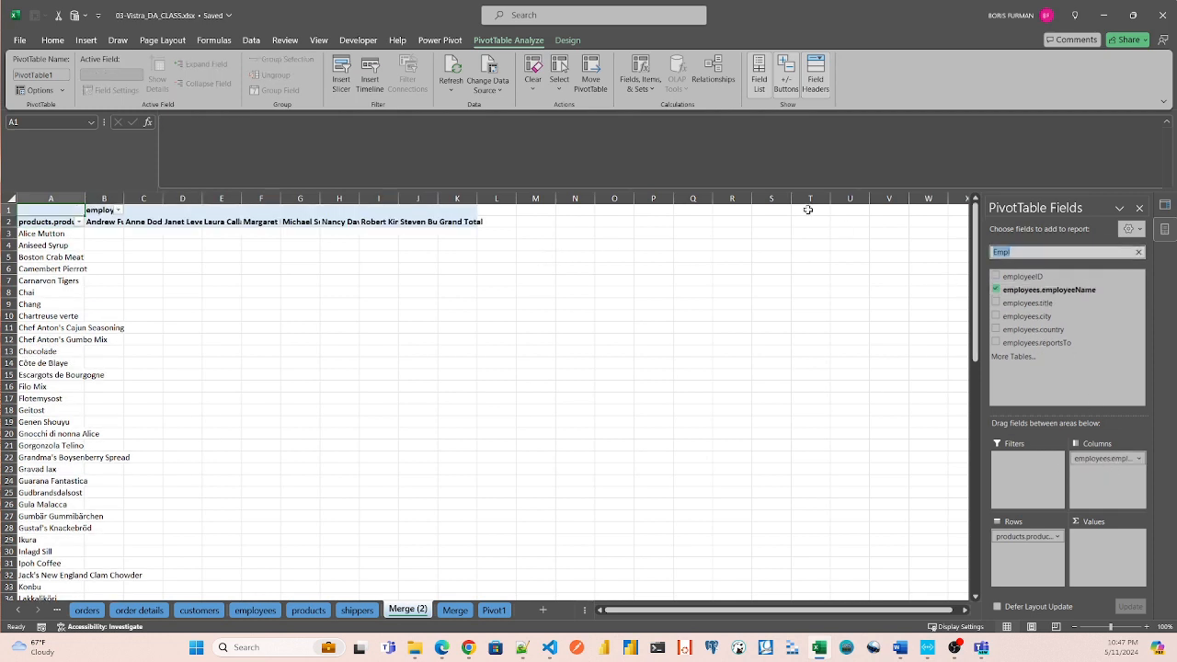
pyautogui.write('Amount')
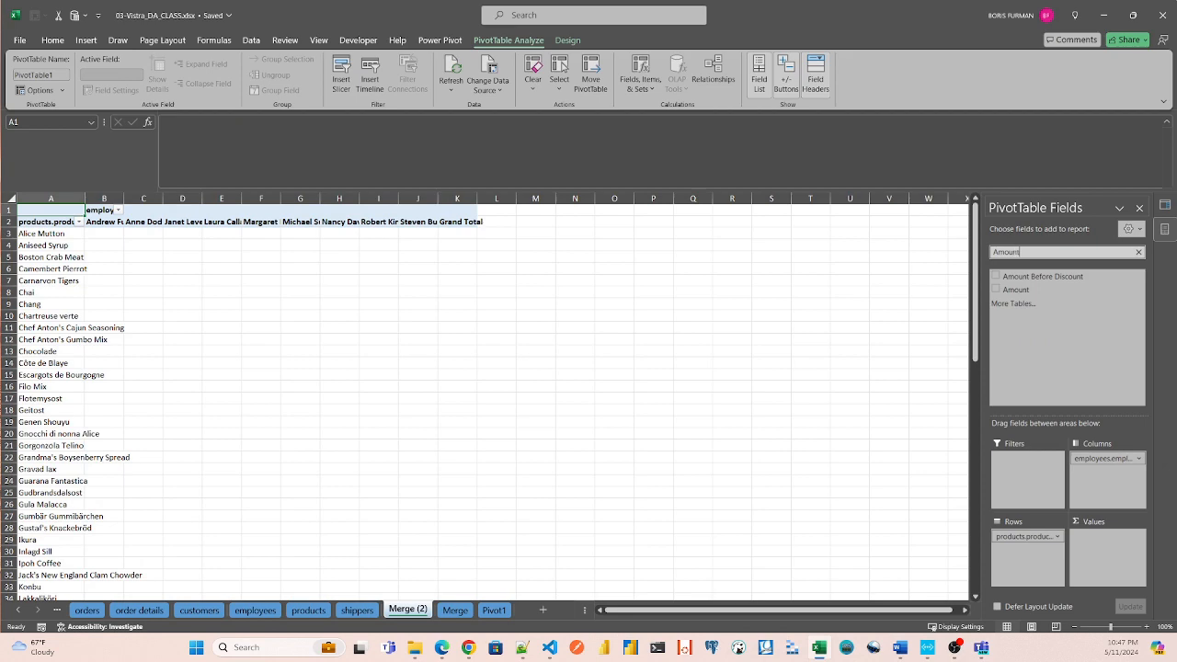
pyautogui.moveTo(1004, 289); pyautogui.dragTo(1102, 550)
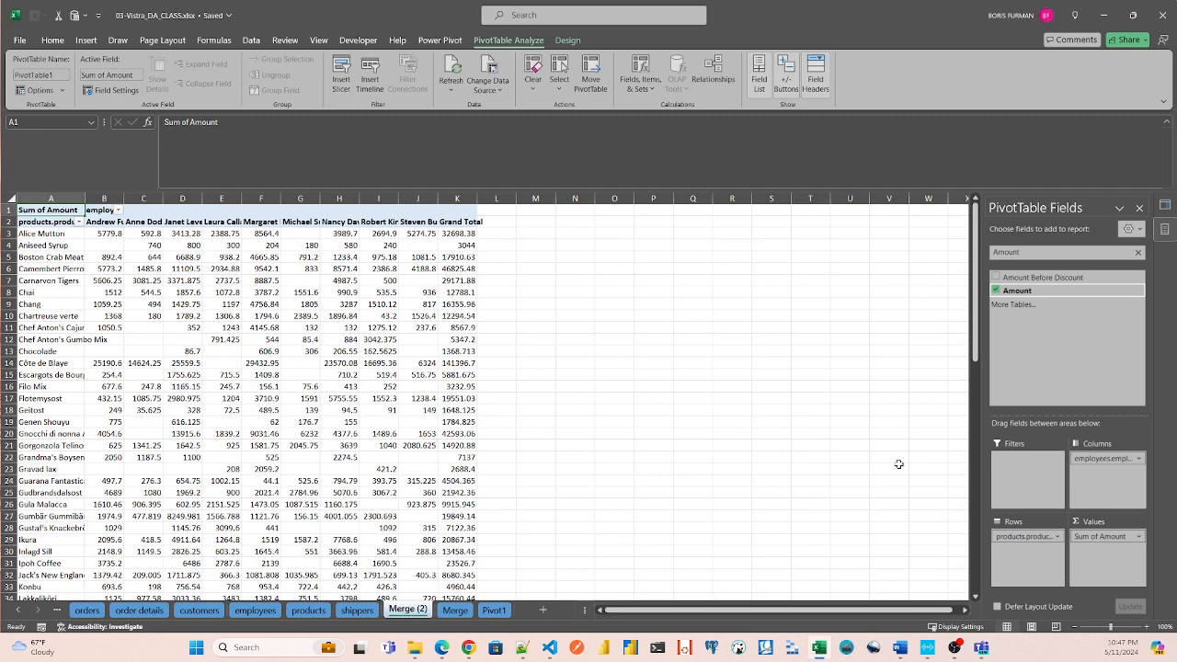
# Look through the Pivot1 and Merge sheets and move the Merge (2) sheet between Merge and Pivot1.
pyautogui.click(494, 610)
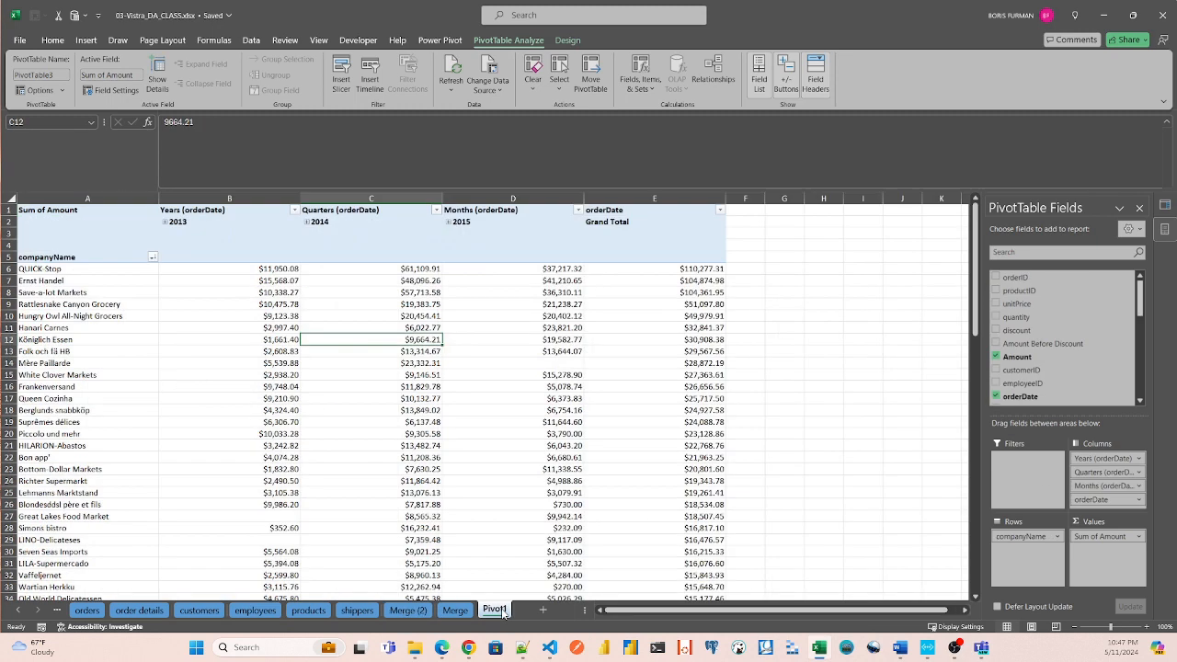
pyautogui.click(455, 610)
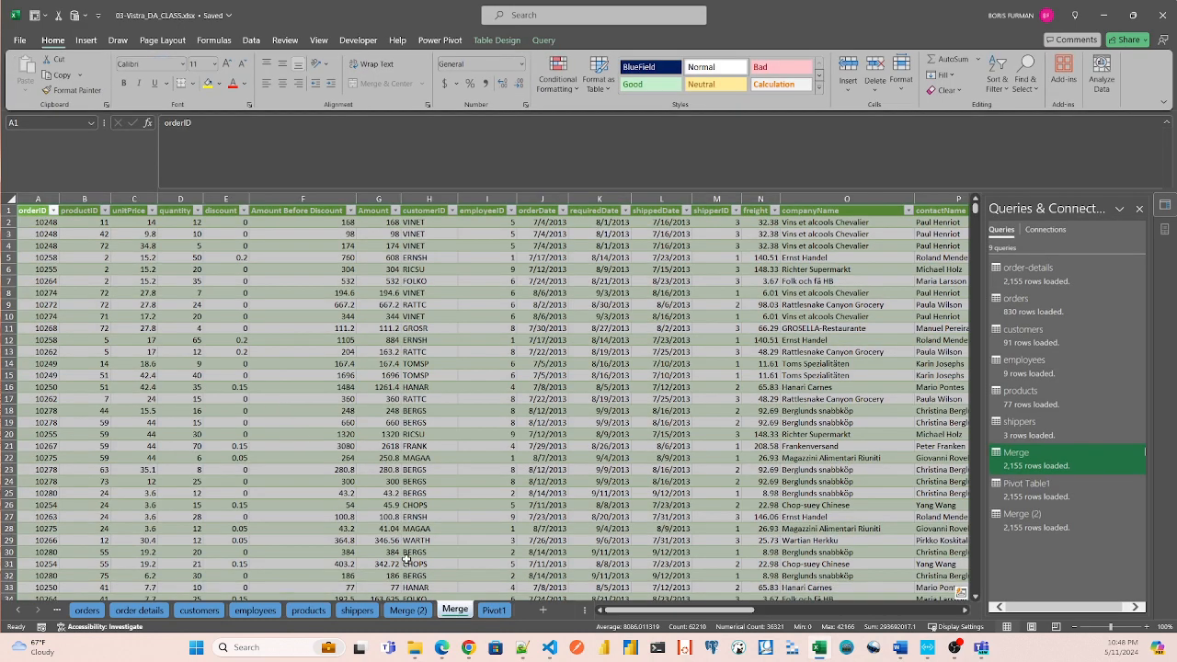
pyautogui.click(408, 610)
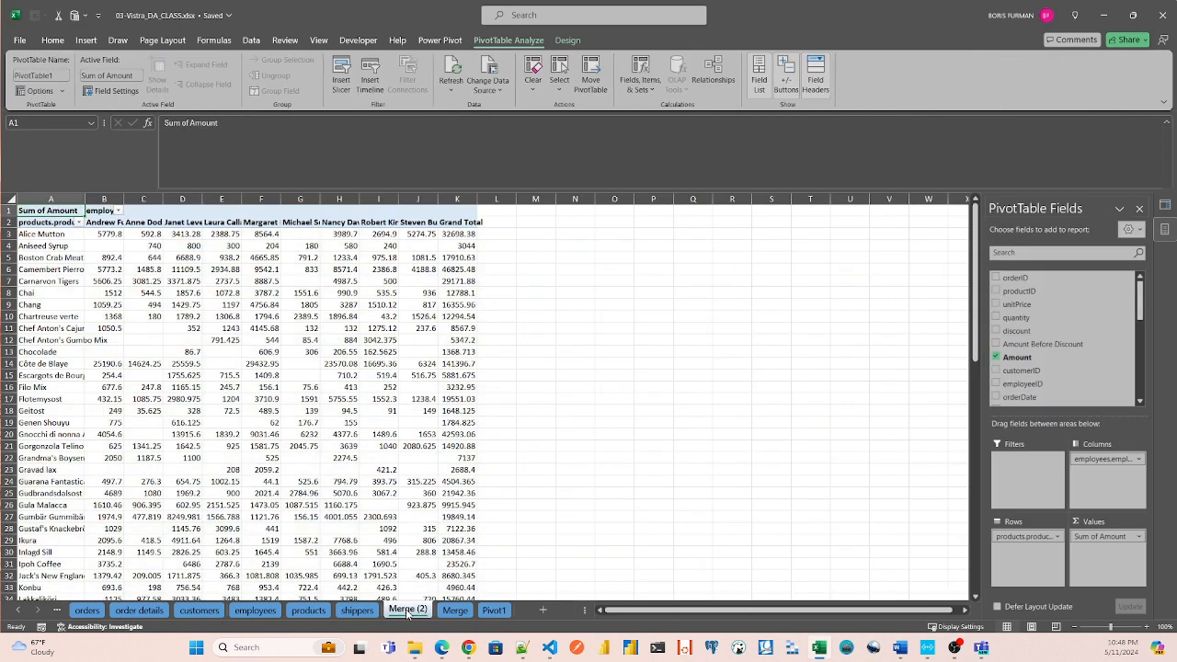
pyautogui.moveTo(517, 614); pyautogui.dragTo(449, 612)
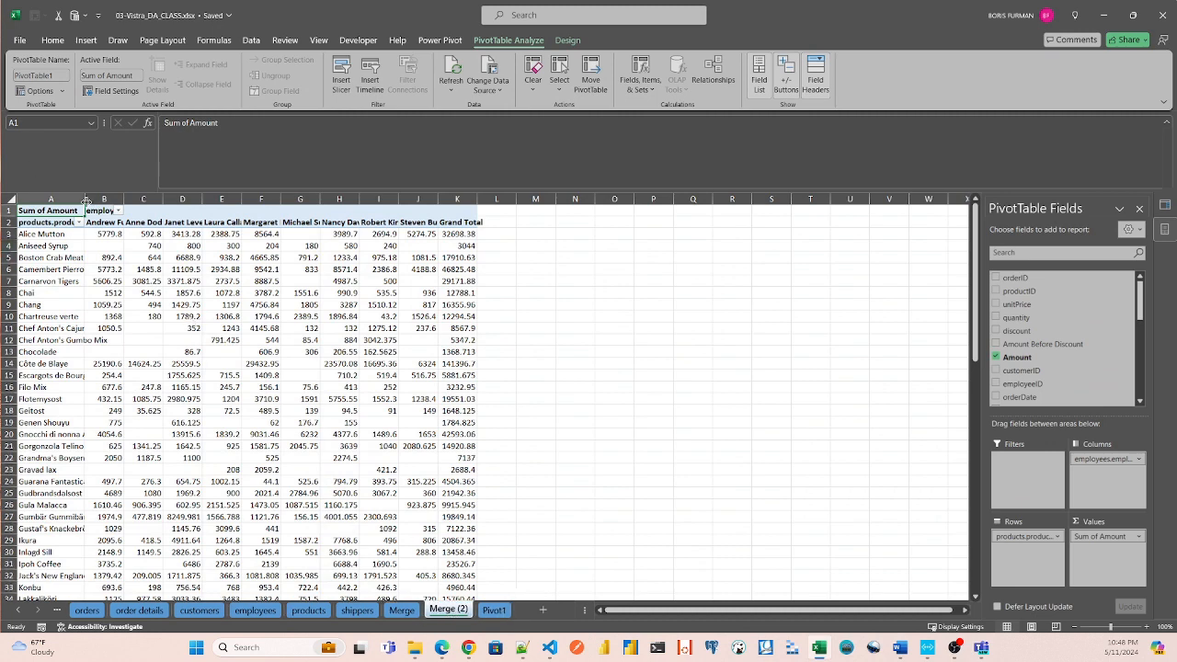
# Widen column A to fit the full product names and try to auto-fit every column on the sheet.
pyautogui.moveTo(83, 199); pyautogui.dragTo(135, 201)
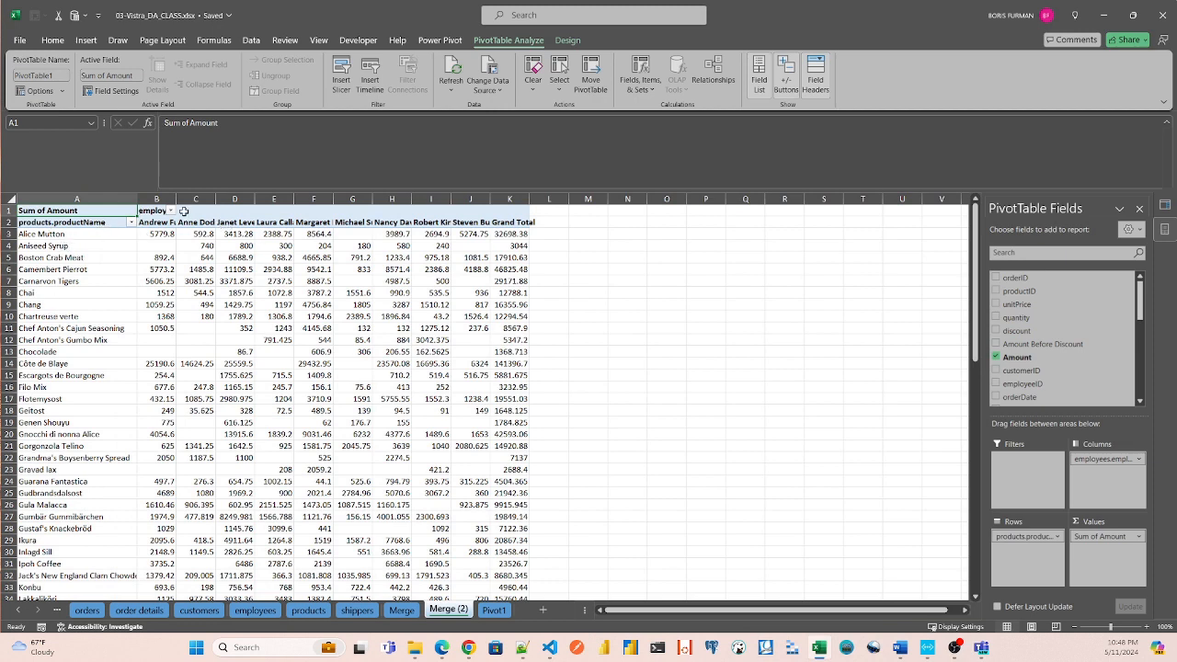
pyautogui.click(10, 199)
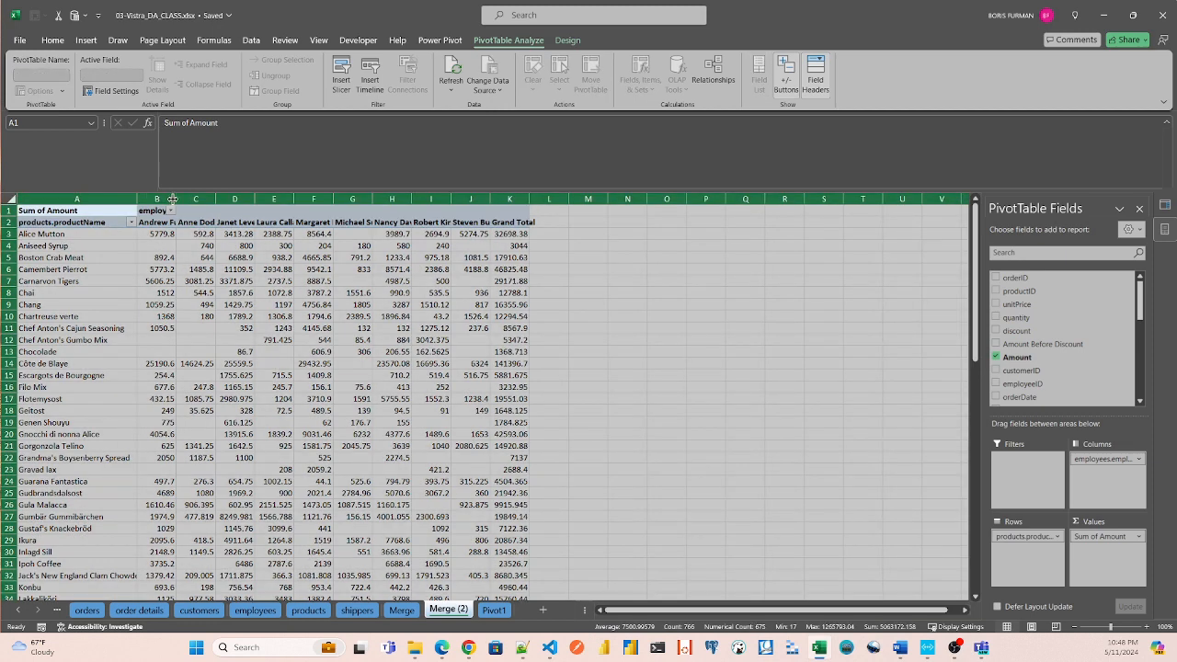
pyautogui.moveTo(176, 198); pyautogui.dragTo(176, 199)
pyautogui.click(177, 199)
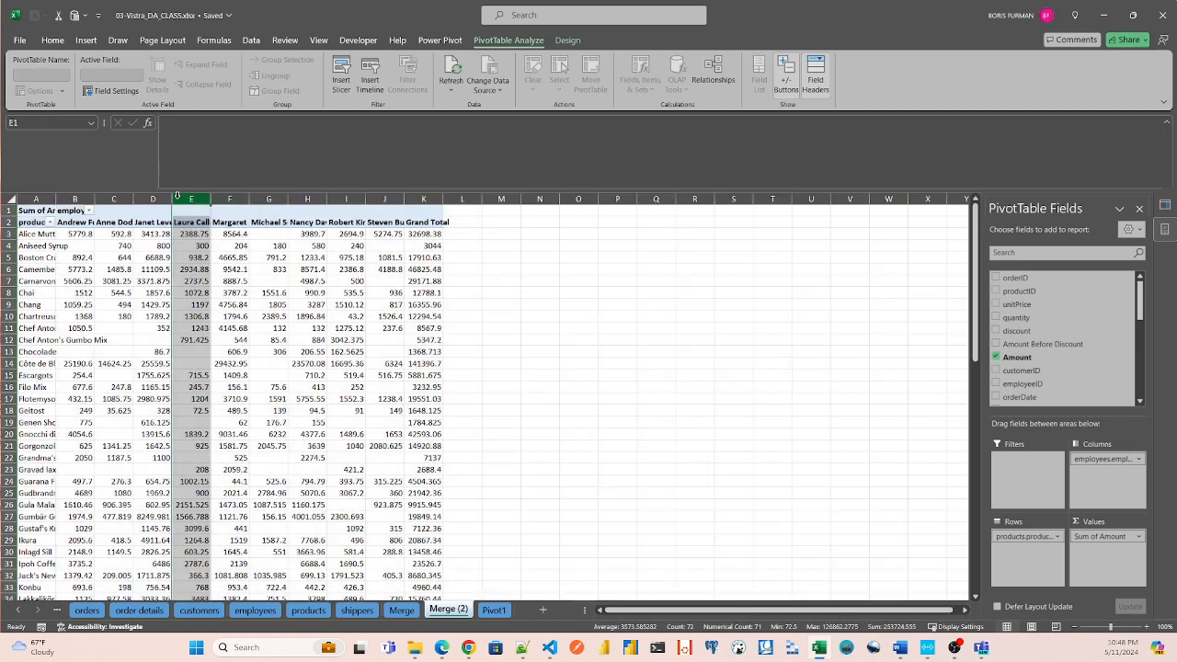
# Widen column A again for the product names and close the PivotTable field list.
pyautogui.click(92, 235)
pyautogui.moveTo(56, 200); pyautogui.dragTo(92, 199)
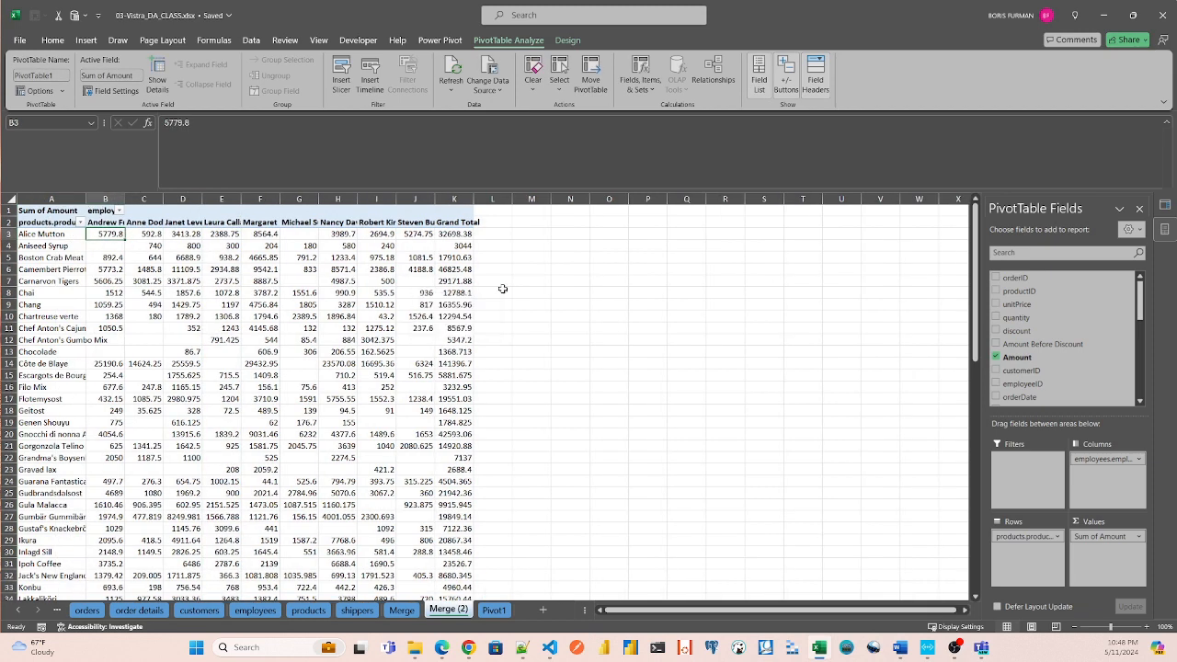
pyautogui.click(1139, 209)
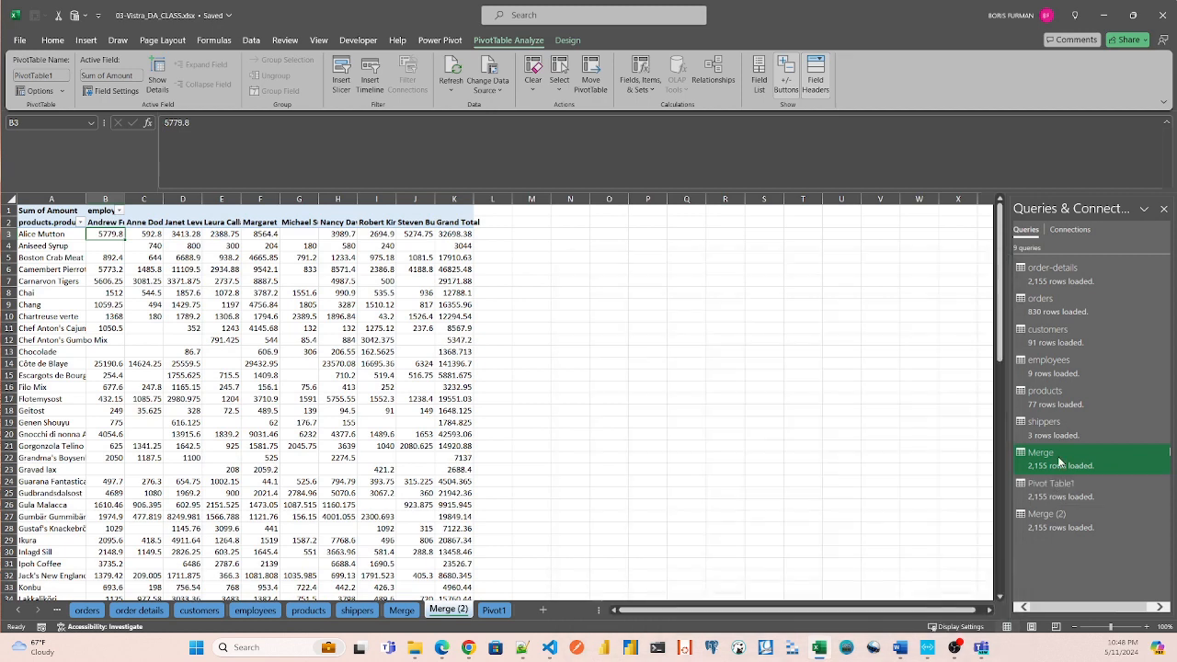
# Preview the Merge and Merge (2) queries and refresh the PivotTable on the Merge (2) sheet.
pyautogui.moveTo(1059, 458)
pyautogui.moveTo(1053, 529)
pyautogui.click(381, 246)
pyautogui.rightClick(366, 247)
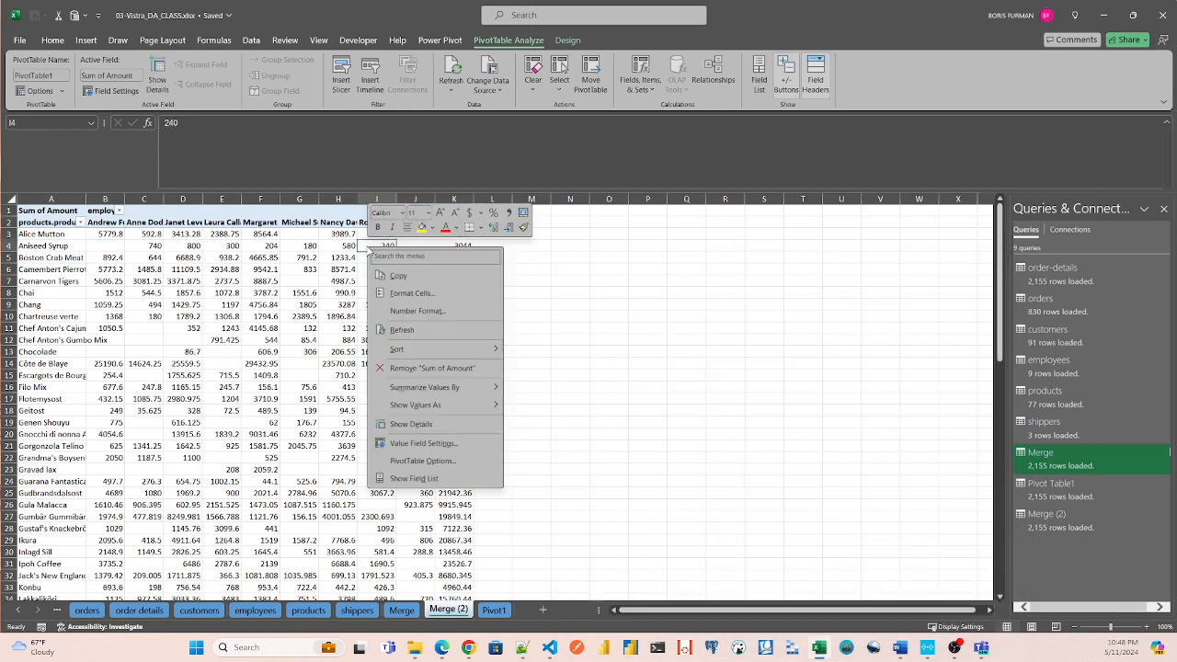
pyautogui.click(388, 333)
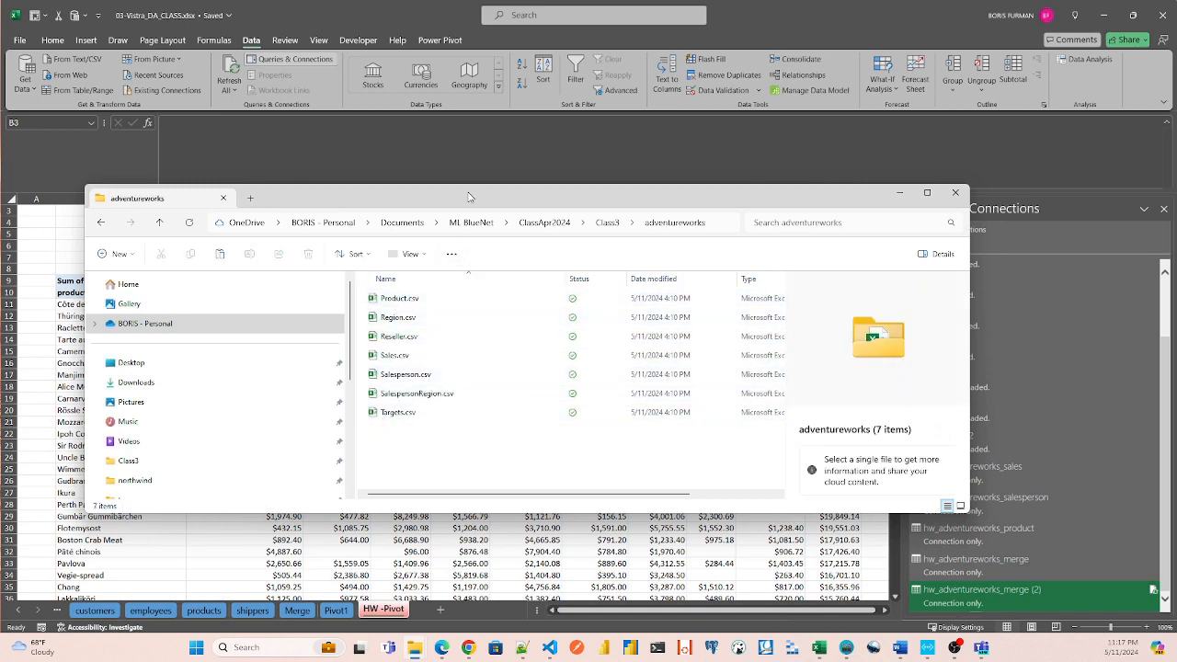
# Examine the CSV files in the adventureworks folder and the matching hw_adventureworks queries in the workbook.
pyautogui.moveTo(471, 197); pyautogui.dragTo(434, 182)
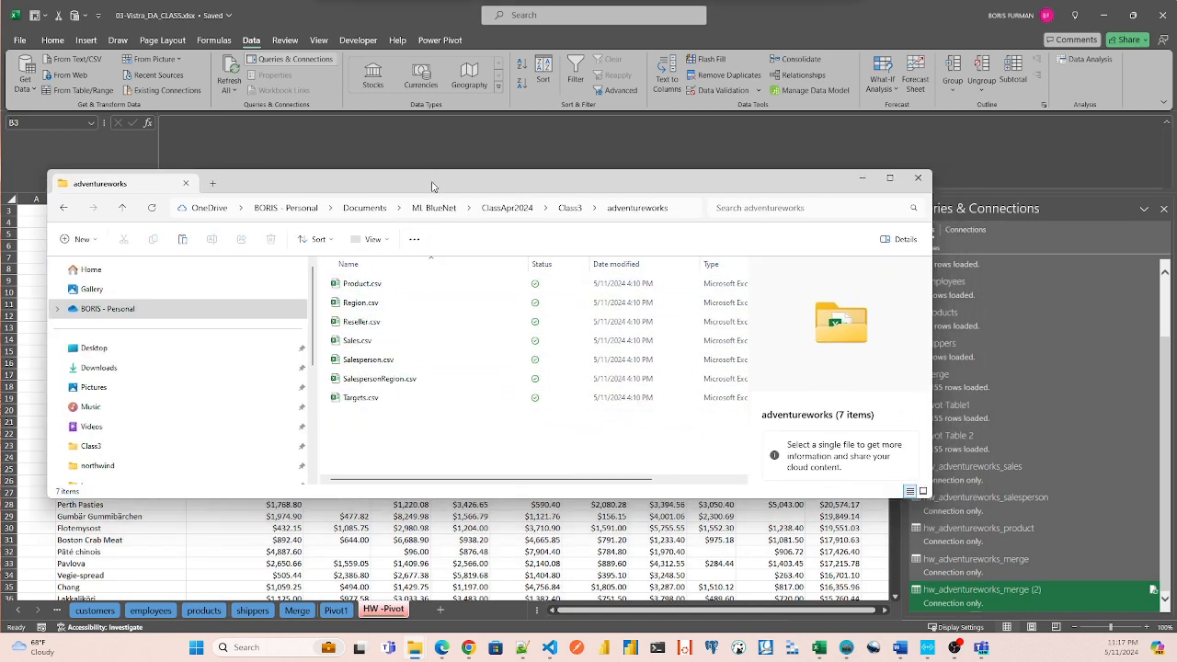
pyautogui.click(1168, 480)
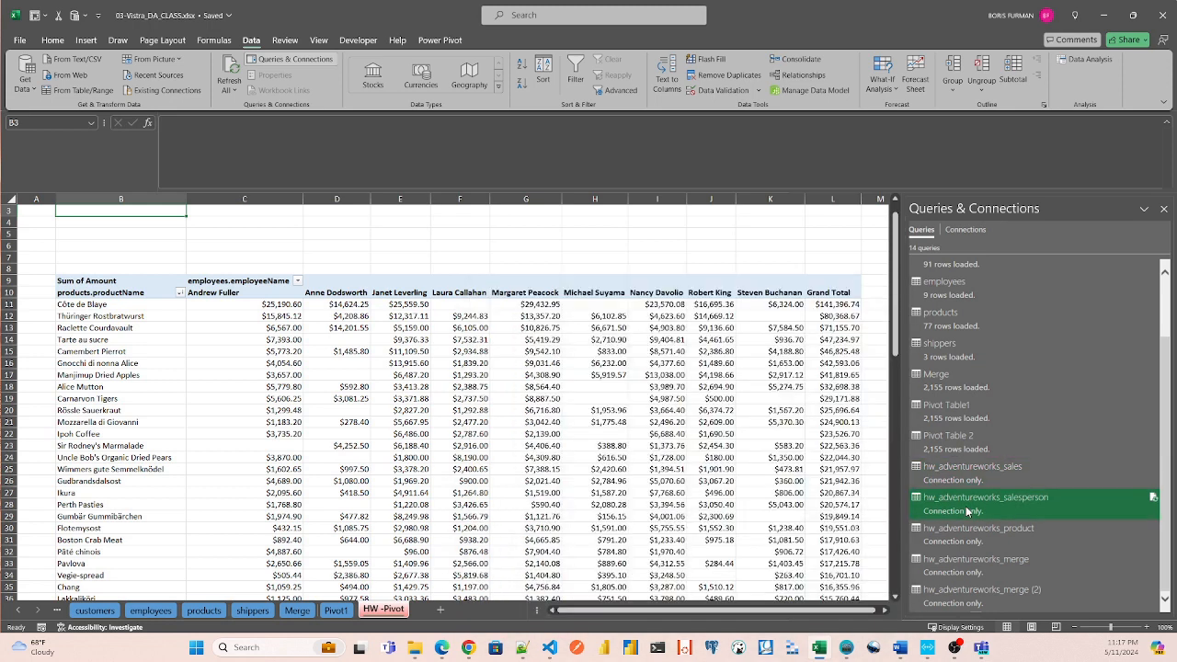
pyautogui.click(972, 571)
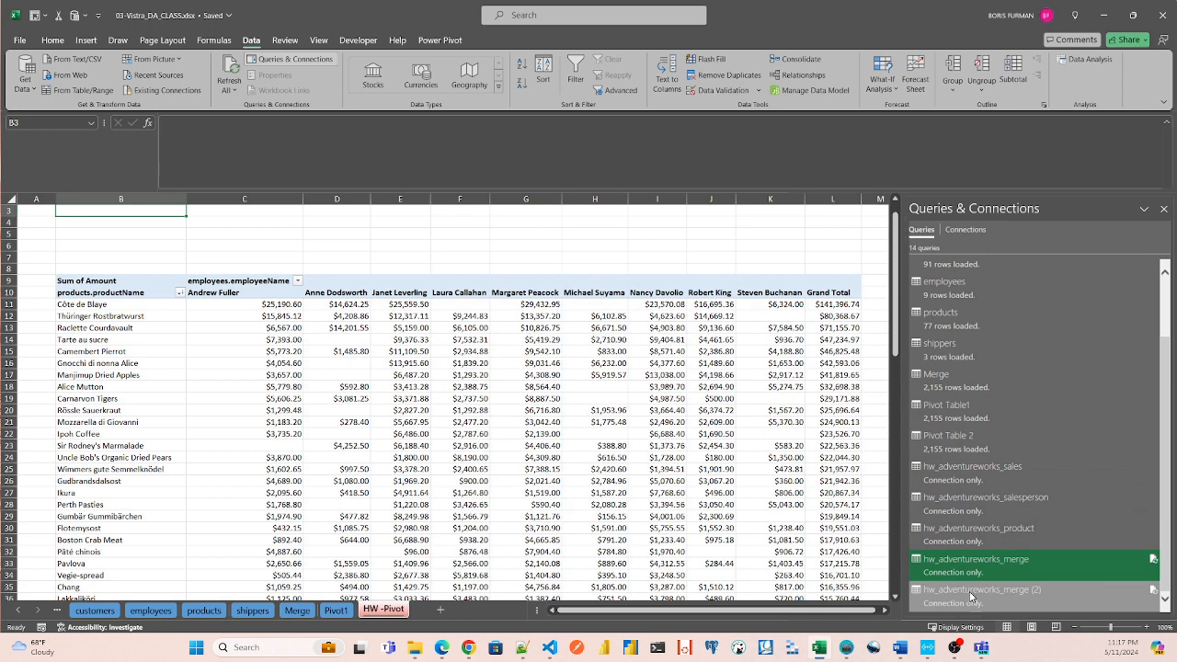
# Look over the PivotTable on the HW -Pivot sheet and preview the data and columns of the hw_adventureworks_merge query.
pyautogui.click(391, 352)
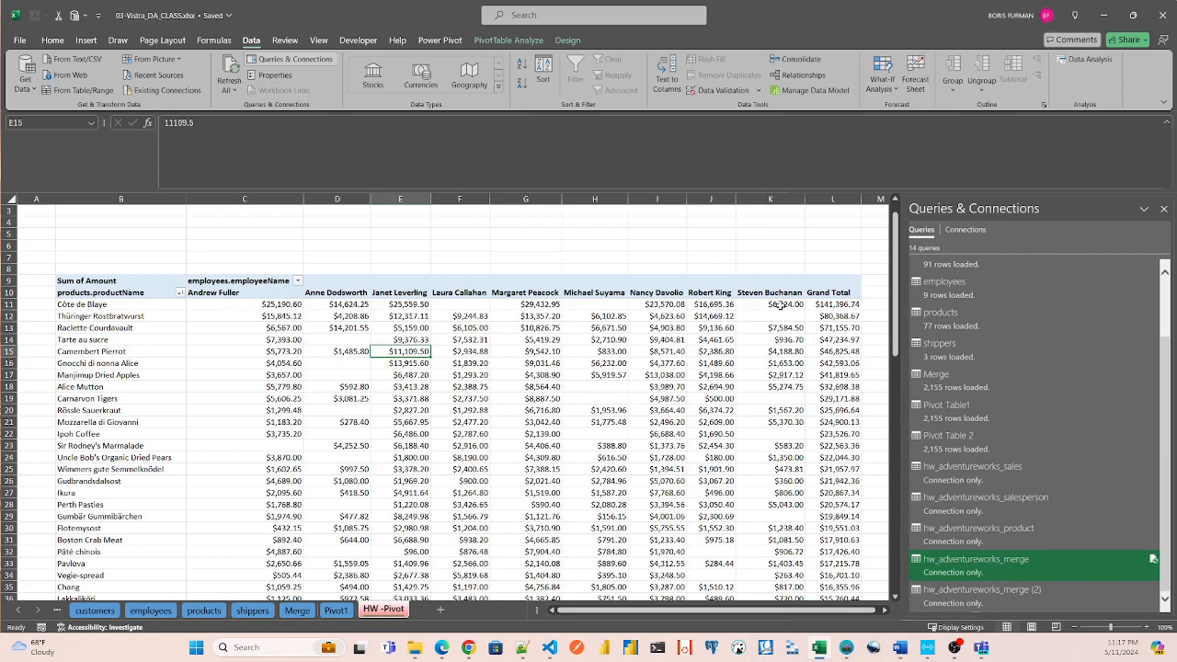
pyautogui.hscroll(1, 634, 616)
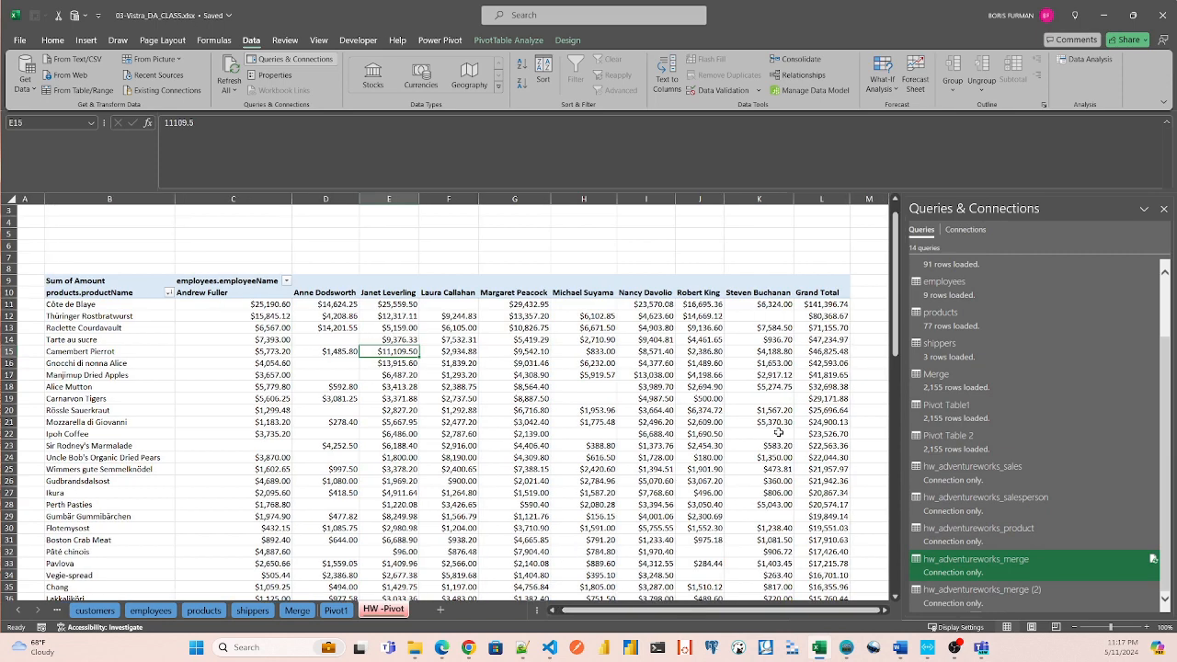
pyautogui.moveTo(895, 310)
pyautogui.mouseDown()
pyautogui.moveTo(894, 425)
pyautogui.moveTo(894, 315)
pyautogui.mouseUp()
pyautogui.moveTo(939, 572)
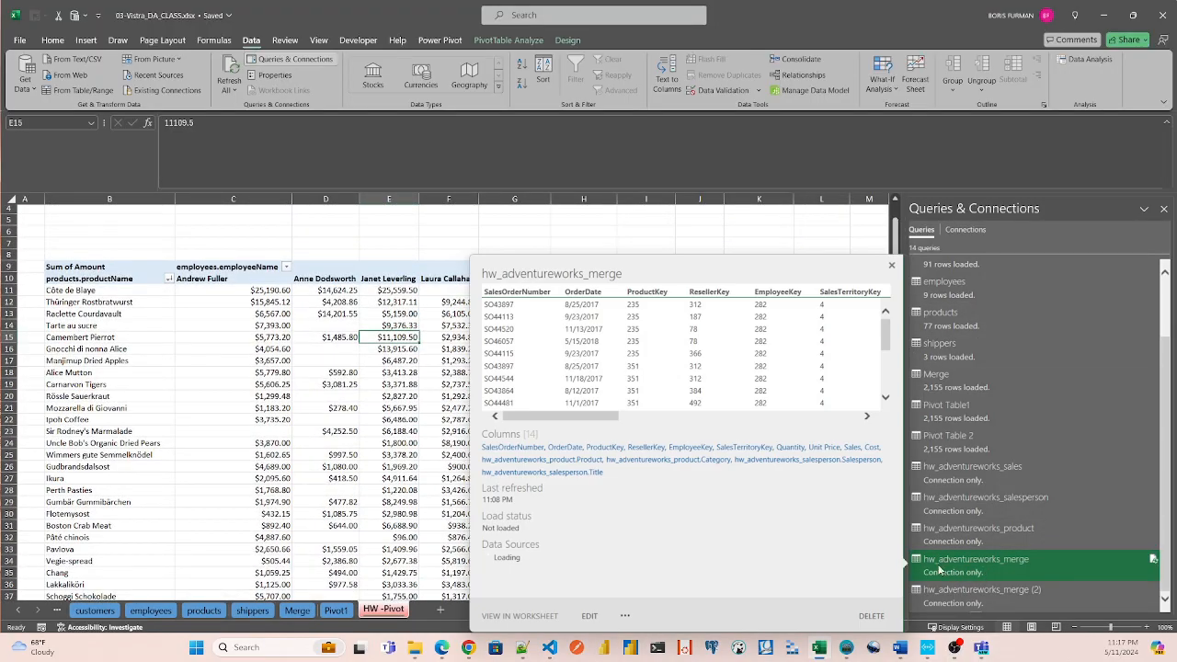
pyautogui.click(324, 420)
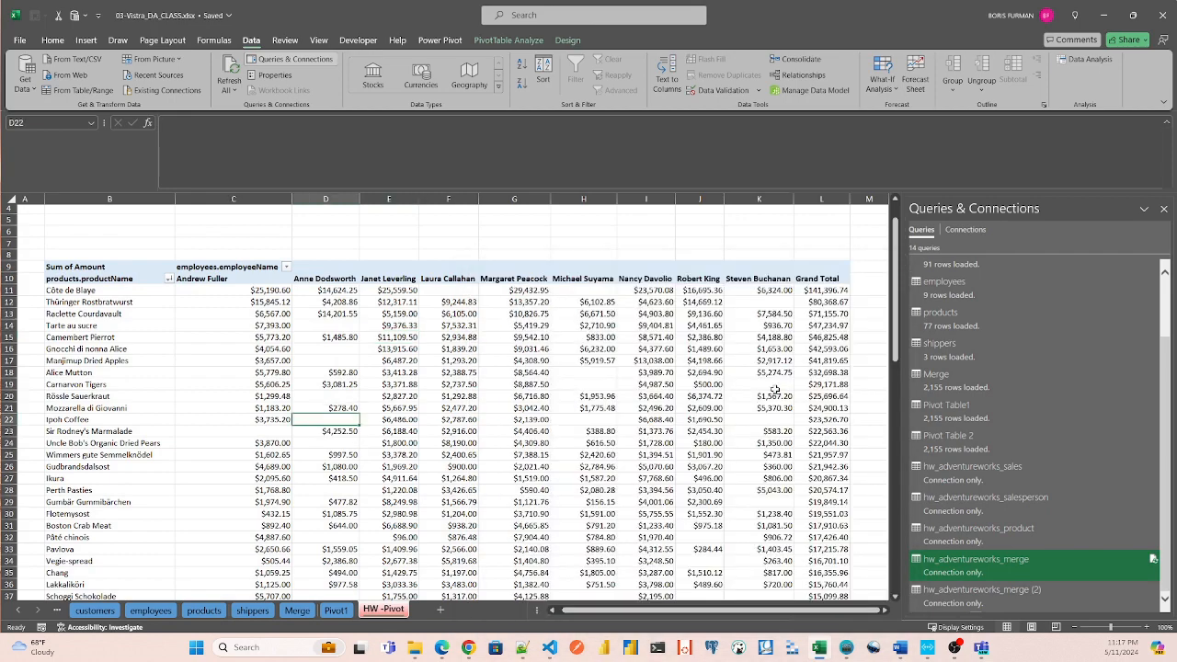